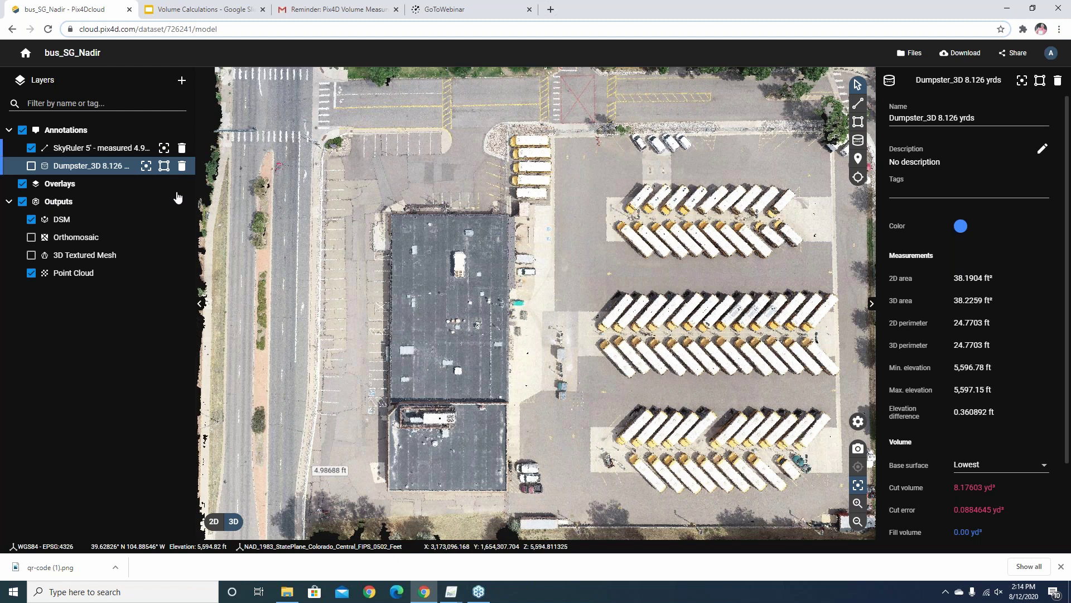
# Select the SkyRuler line annotation and examine how it fits the pink-and-black ruler on the pavement
pyautogui.click(329, 470)
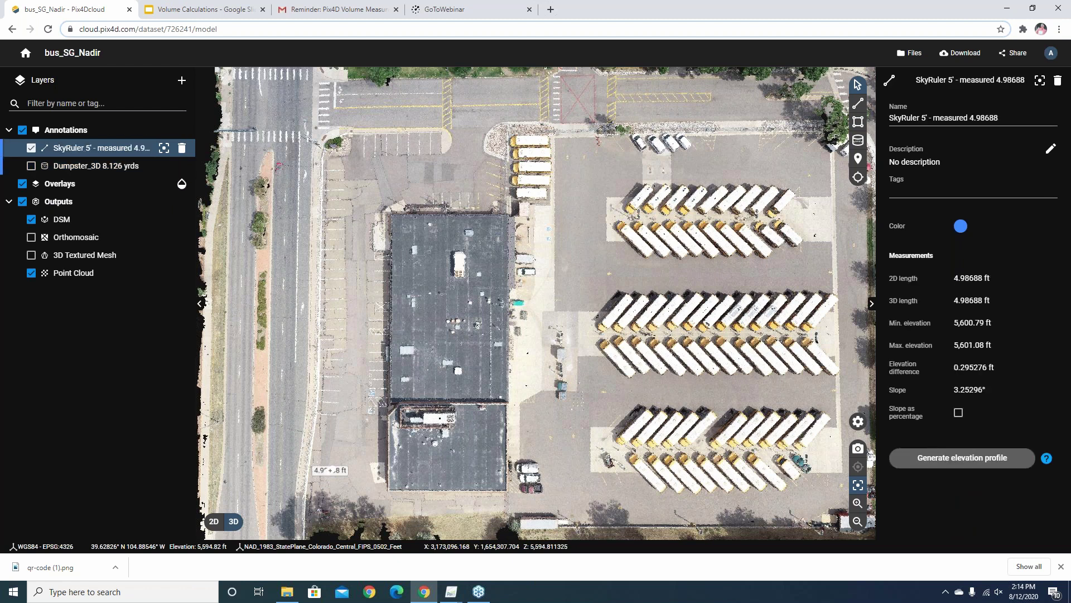
pyautogui.scroll(1, 329, 483)
pyautogui.scroll(2, 329, 483)
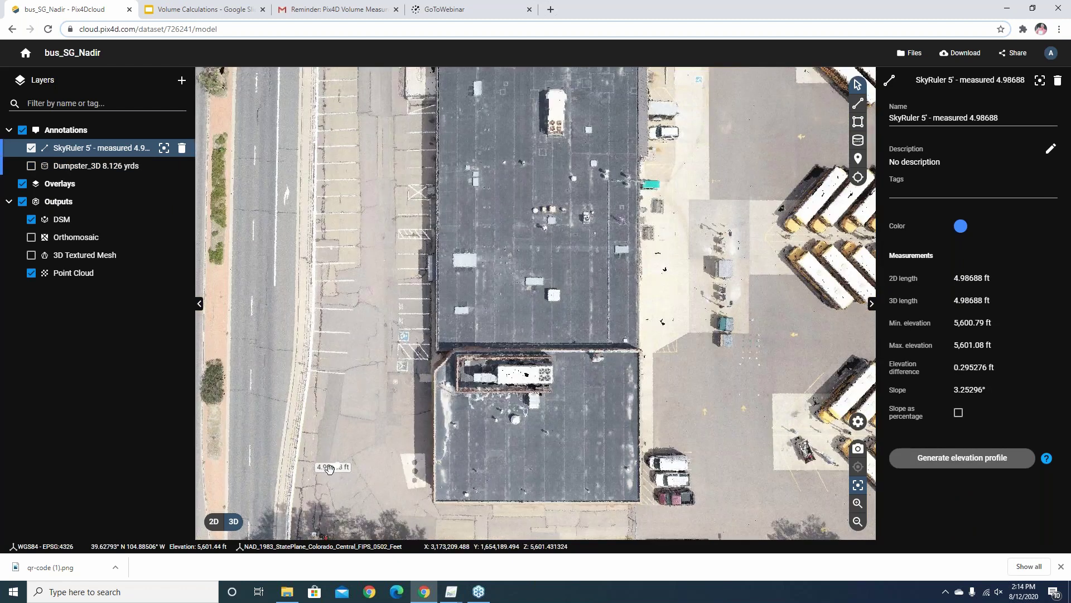
pyautogui.scroll(1, 329, 469)
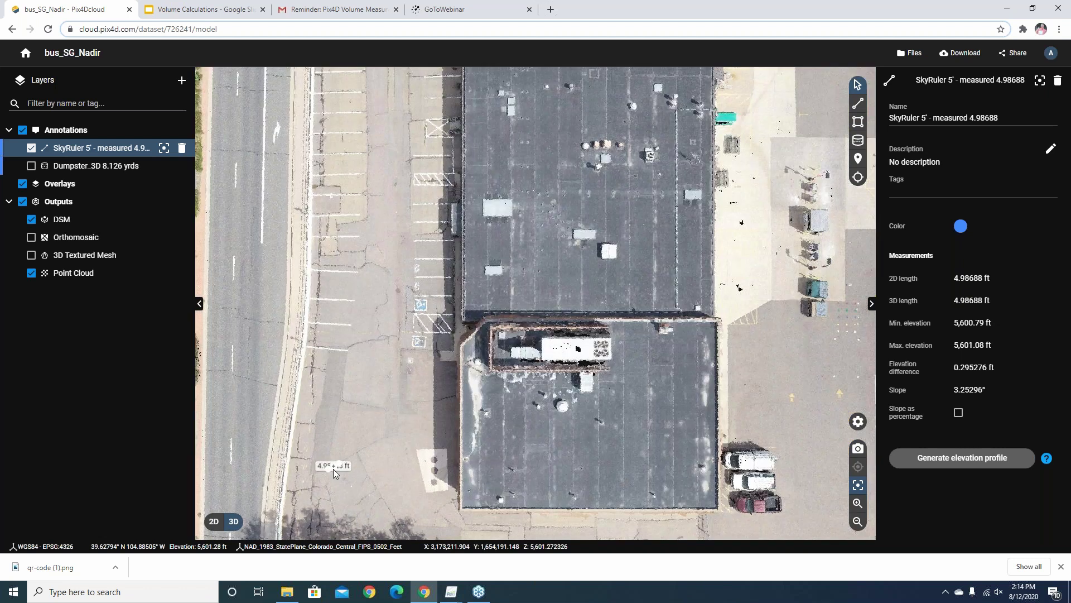
pyautogui.scroll(2, 334, 472)
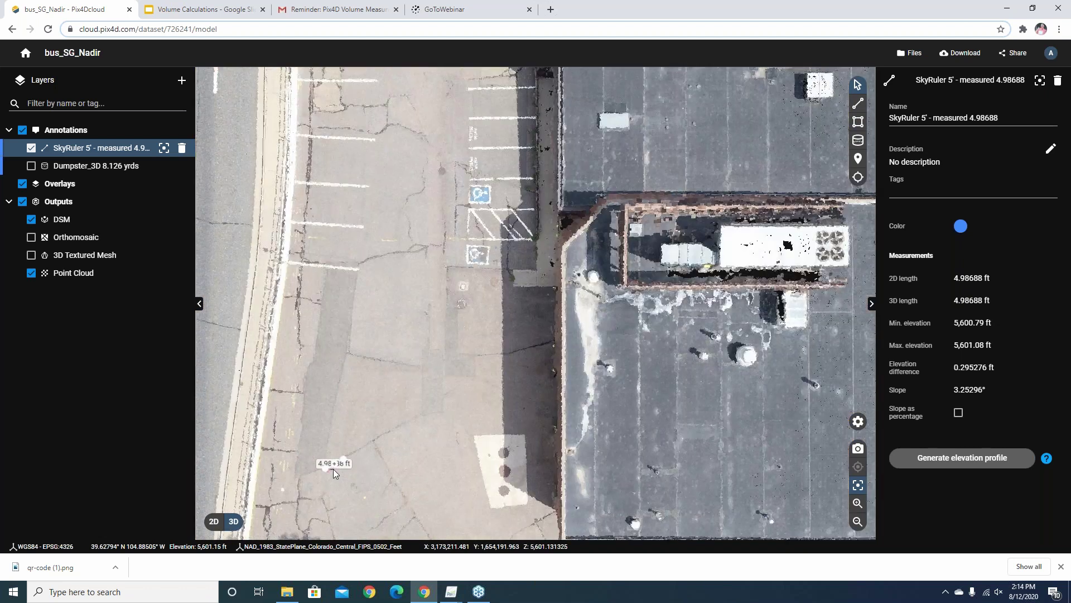
pyautogui.scroll(5, 333, 469)
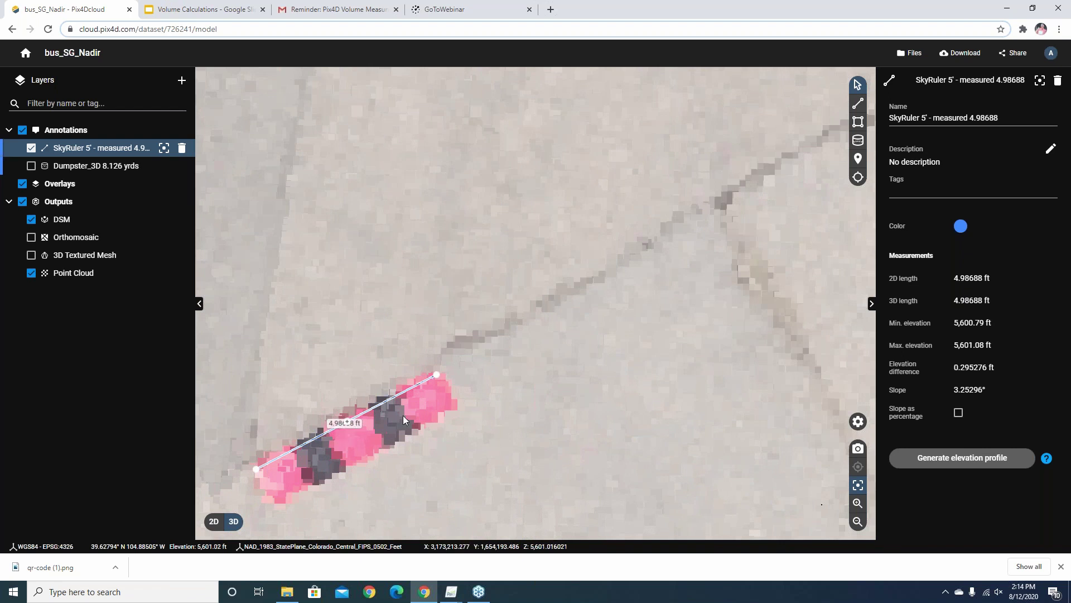
pyautogui.scroll(-2, 403, 415)
pyautogui.scroll(-4, 403, 415)
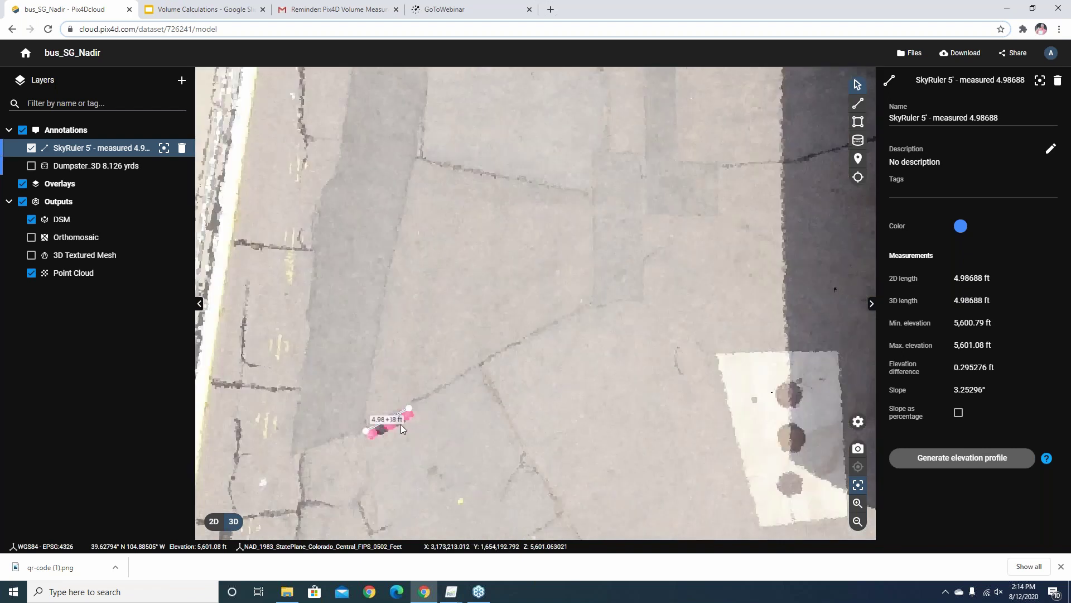
pyautogui.scroll(-2, 402, 427)
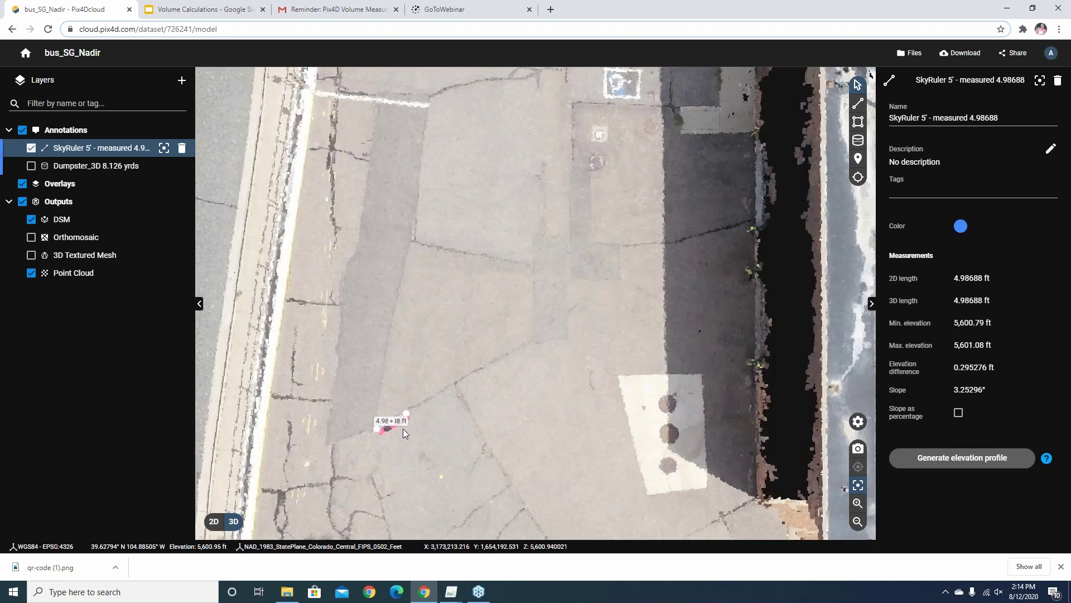
pyautogui.scroll(-8, 403, 428)
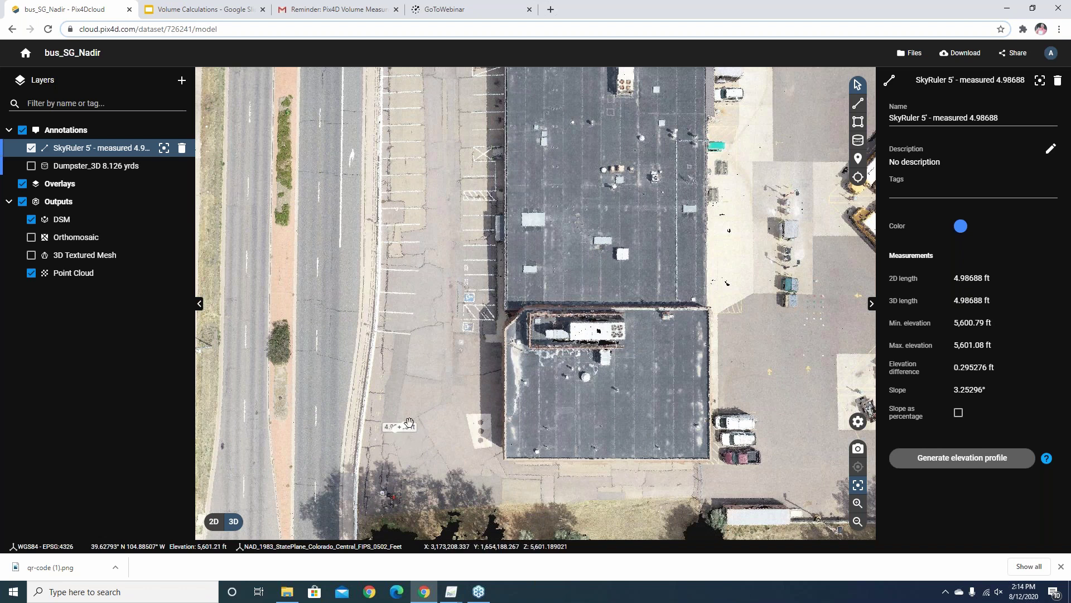
# Try to measure the front base edge of the teal dumpster with a distance line in the 3D point cloud
pyautogui.moveTo(327, 357); pyautogui.dragTo(260, 384, button='right')
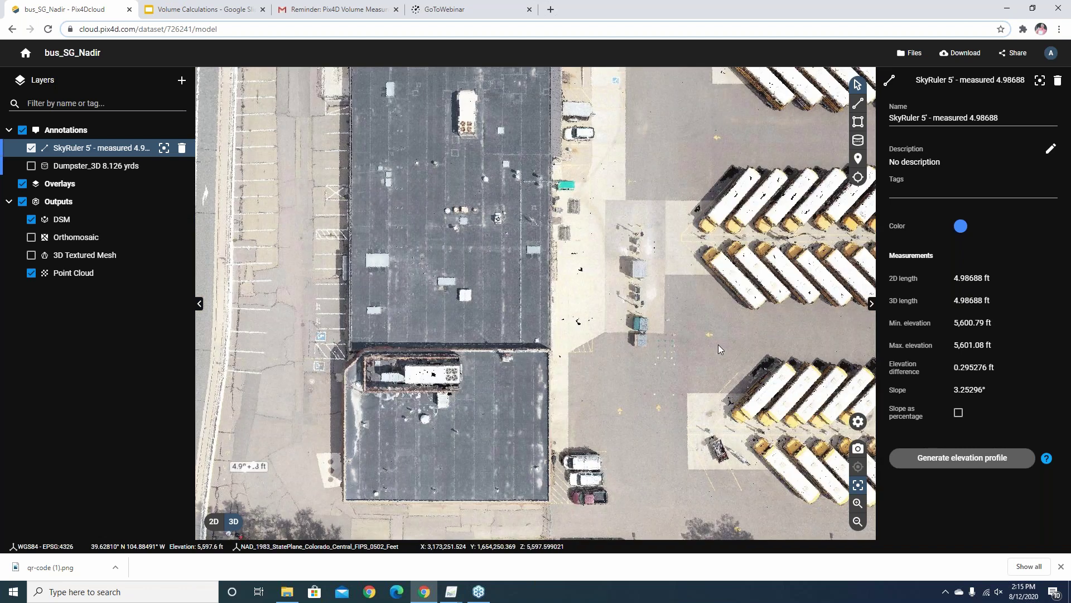
pyautogui.moveTo(718, 344); pyautogui.dragTo(547, 273, button='right')
pyautogui.scroll(2, 549, 263)
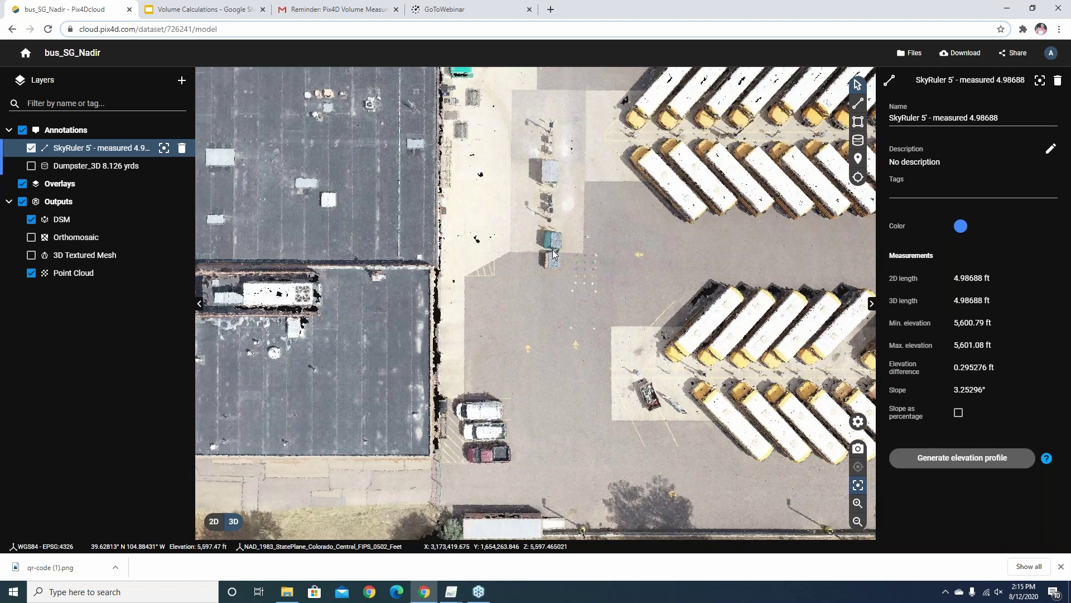
pyautogui.scroll(1, 556, 251)
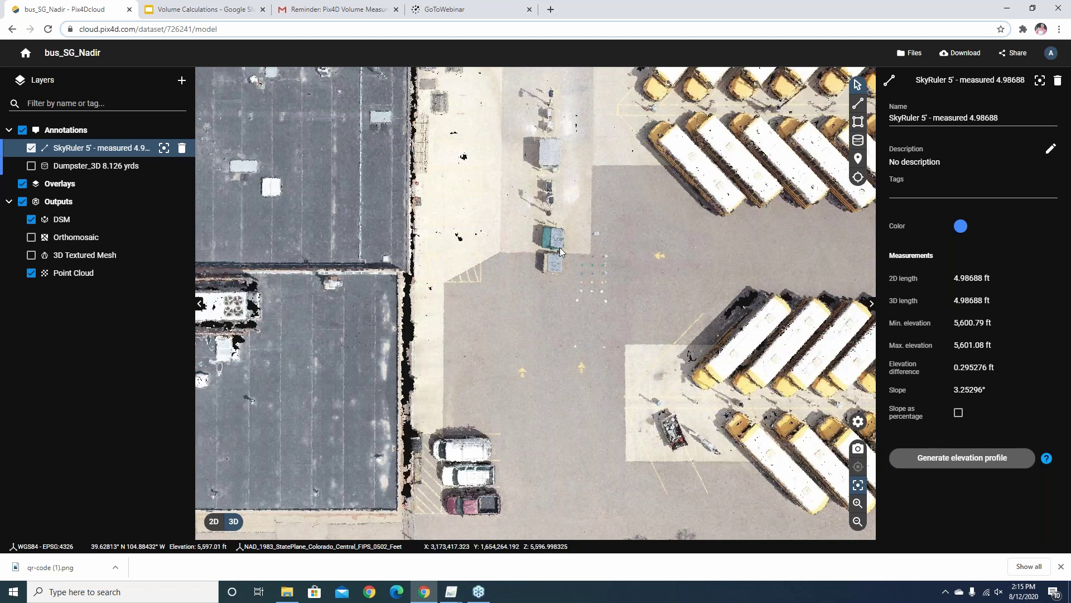
pyautogui.scroll(2, 560, 247)
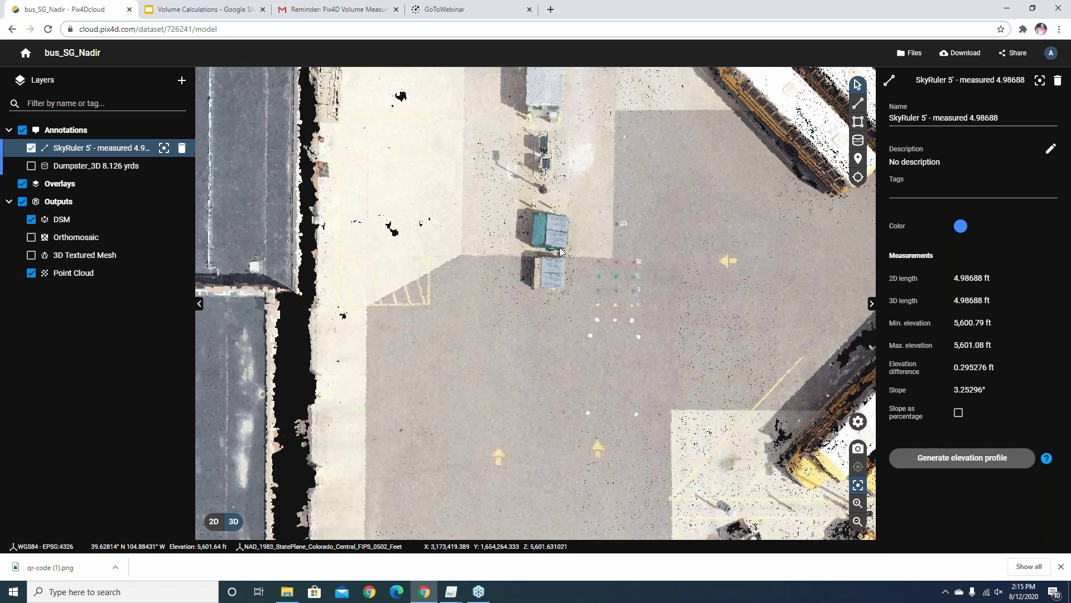
pyautogui.scroll(5, 561, 251)
pyautogui.moveTo(594, 310); pyautogui.dragTo(599, 273)
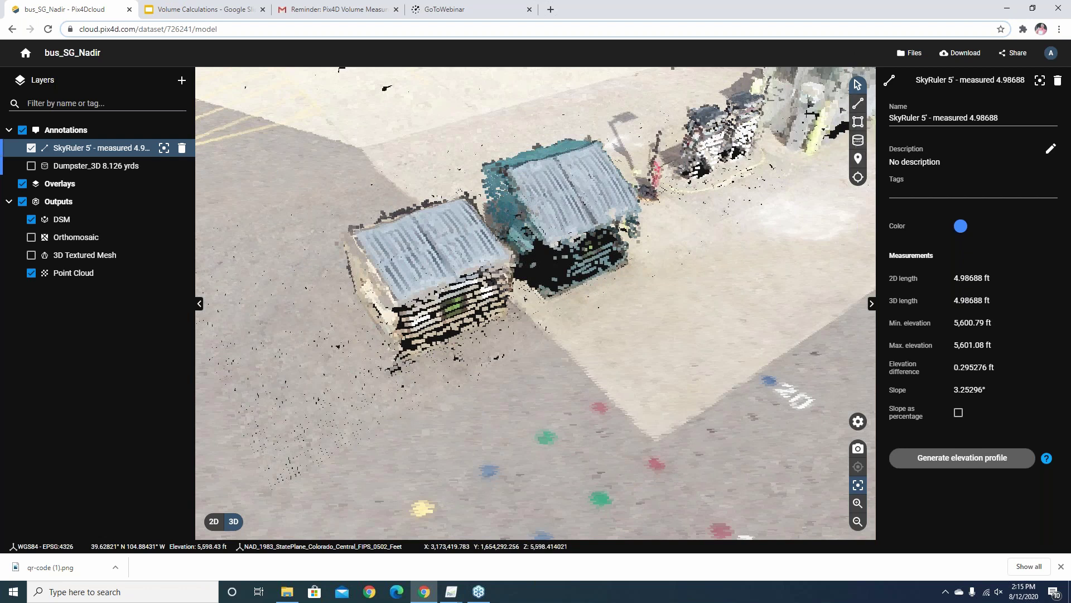
pyautogui.click(861, 105)
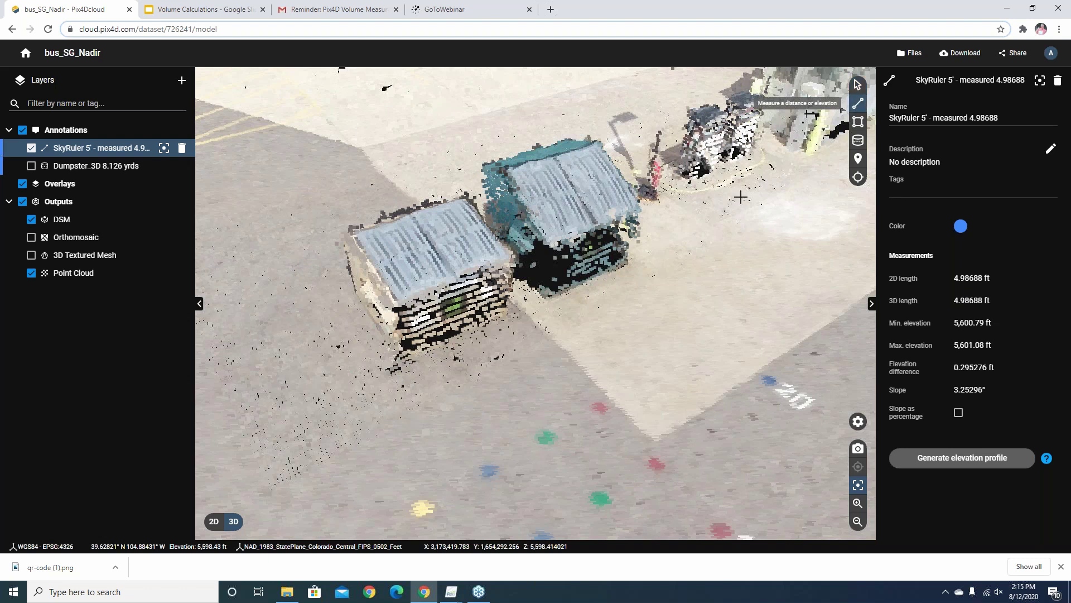
pyautogui.click(577, 291)
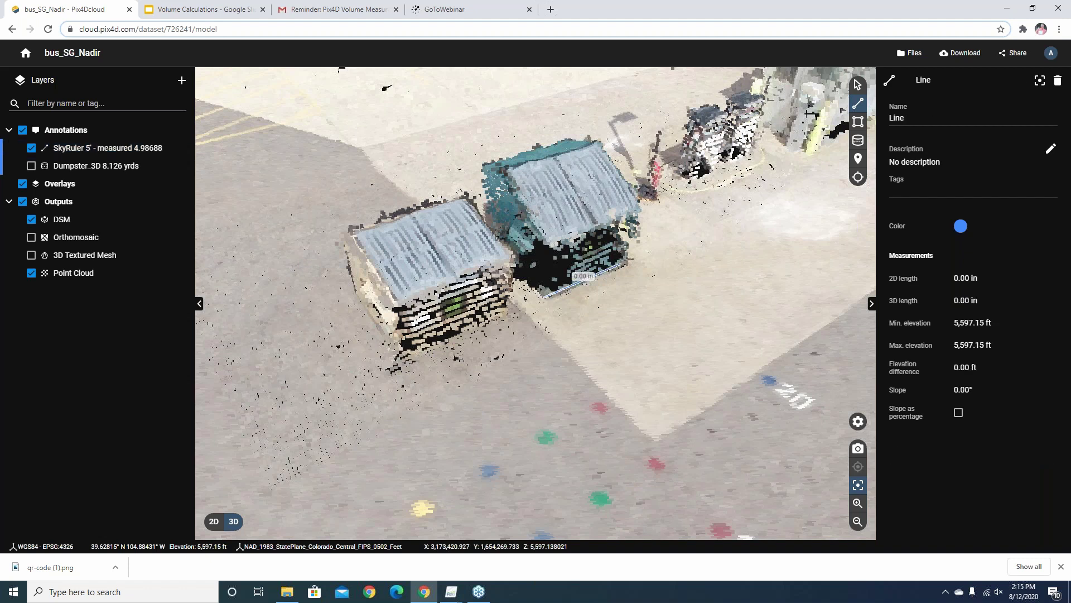
pyautogui.rightClick(628, 262)
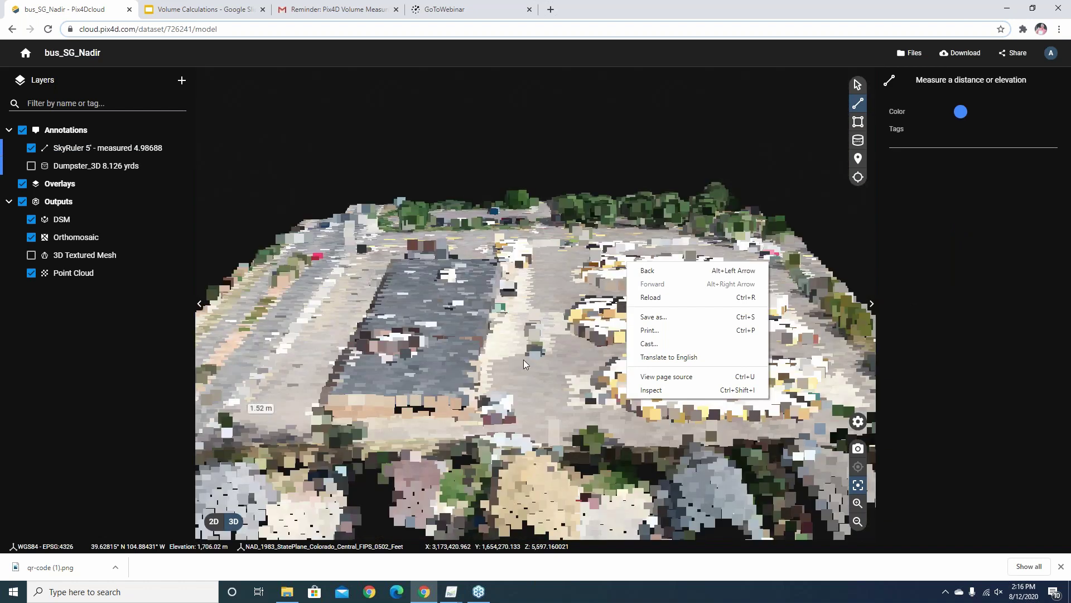
# Retry the distance line along the teal dumpster's front base edge, from one bottom corner to the other
pyautogui.scroll(3, 540, 359)
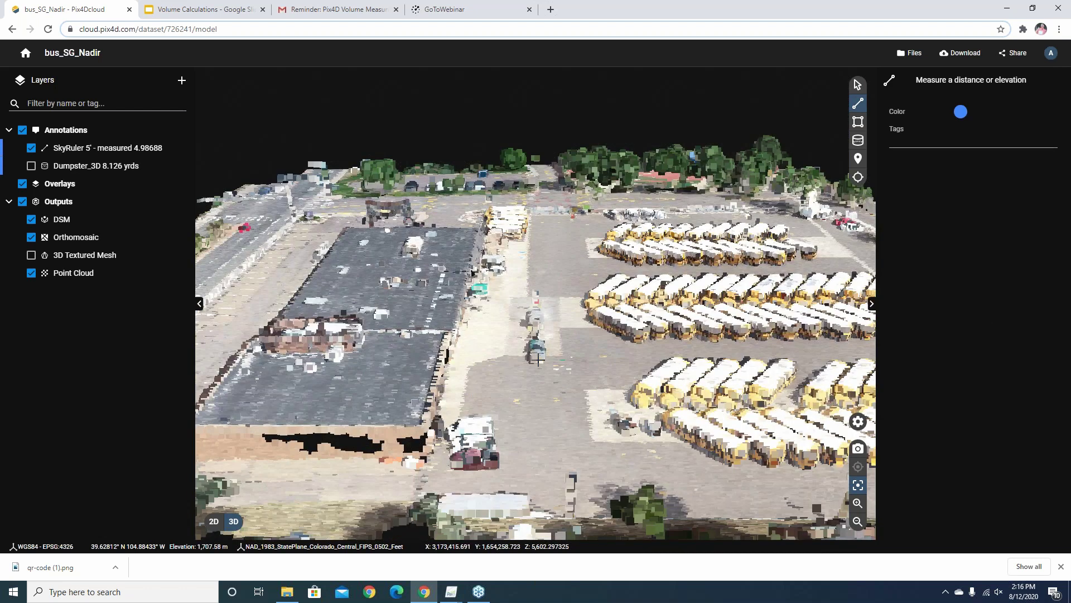
pyautogui.scroll(8, 538, 360)
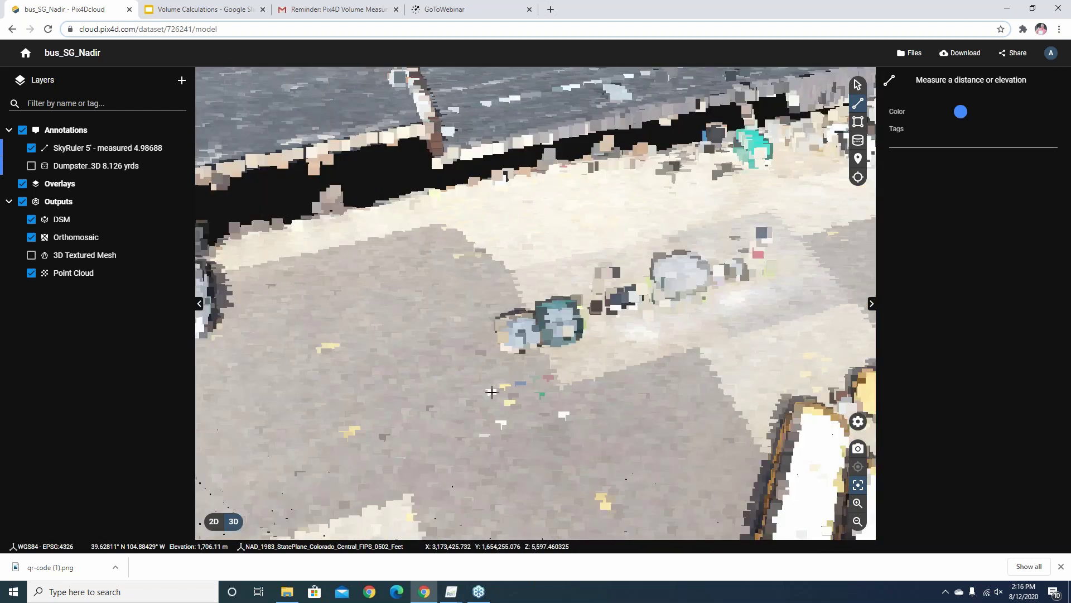
pyautogui.scroll(2, 558, 350)
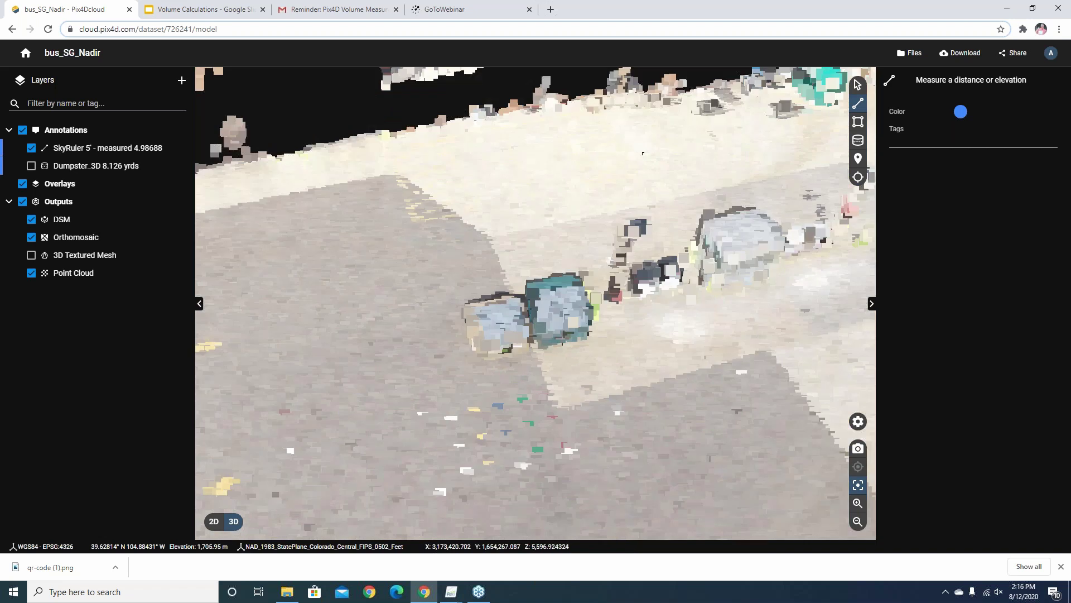
pyautogui.scroll(3, 558, 350)
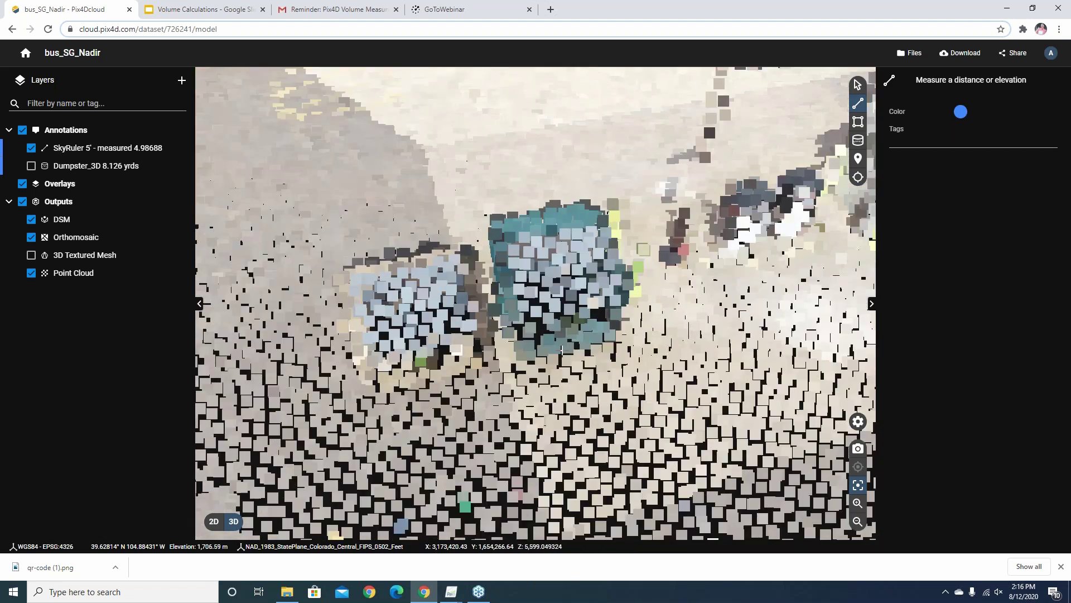
pyautogui.scroll(1, 515, 354)
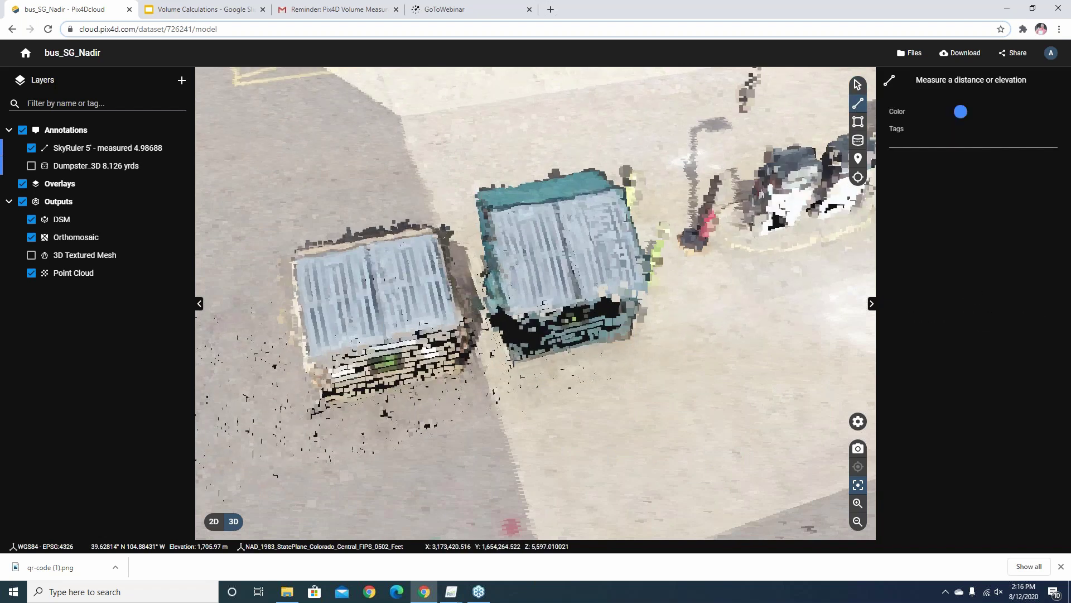
pyautogui.click(536, 362)
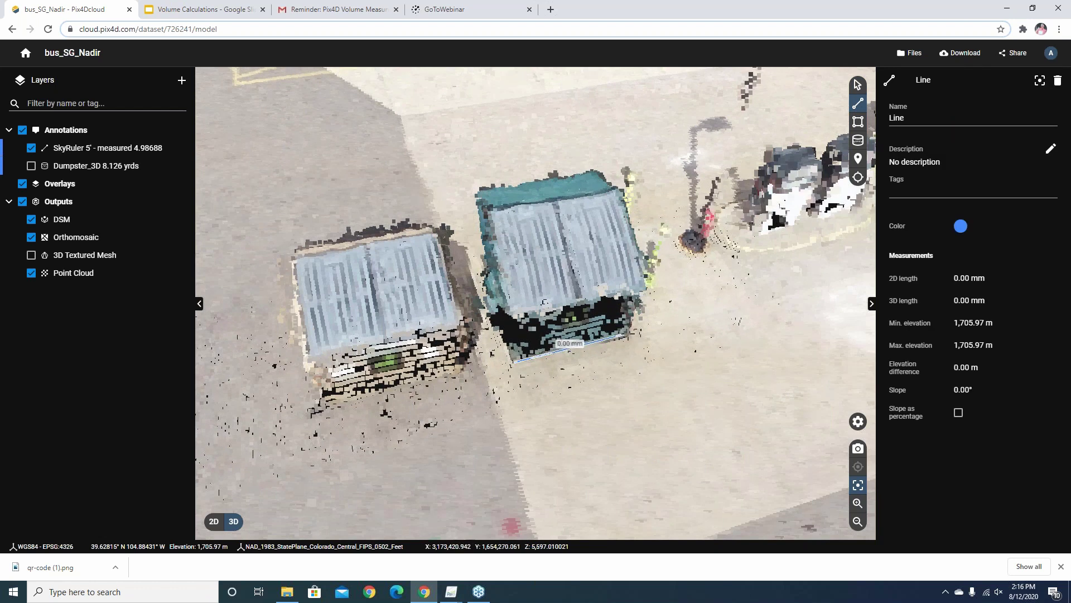
pyautogui.click(625, 335)
pyautogui.rightClick(627, 335)
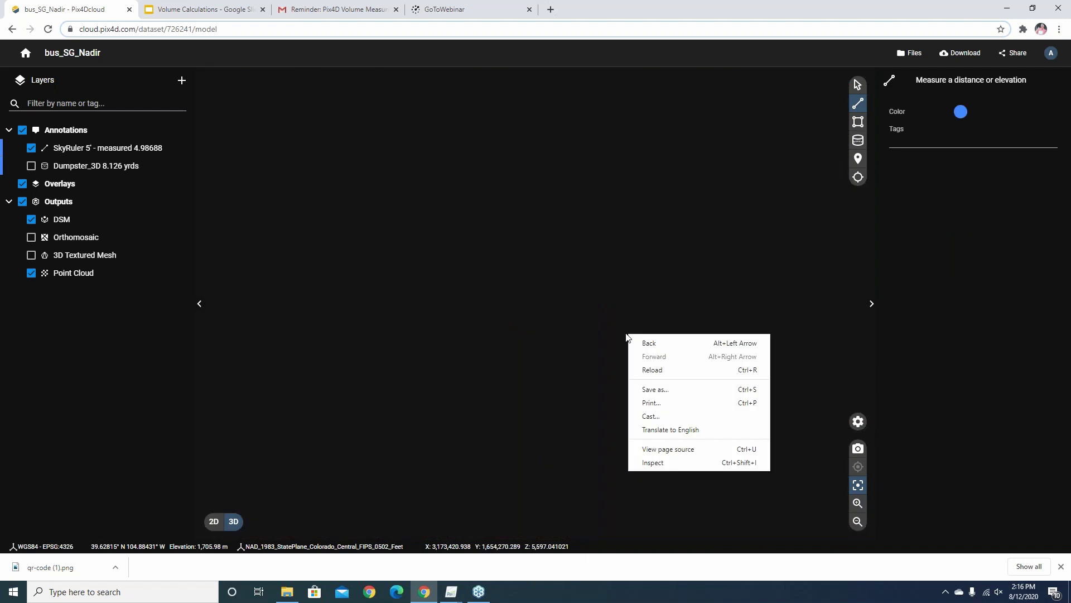
# Hide the SkyRuler annotation and bring the open front of the two dumpsters into view
pyautogui.moveTo(577, 342)
pyautogui.mouseDown()
pyautogui.moveTo(562, 333)
pyautogui.moveTo(570, 360)
pyautogui.mouseUp()
pyautogui.moveTo(570, 360); pyautogui.dragTo(27, 377, button='right')
pyautogui.click(235, 403)
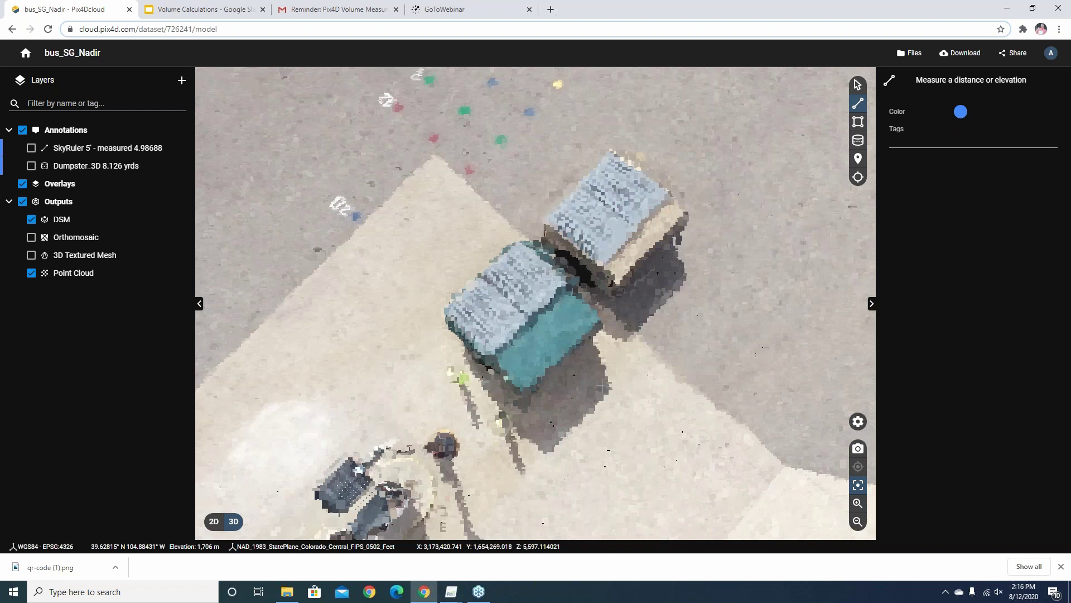
pyautogui.moveTo(603, 386); pyautogui.dragTo(571, 399)
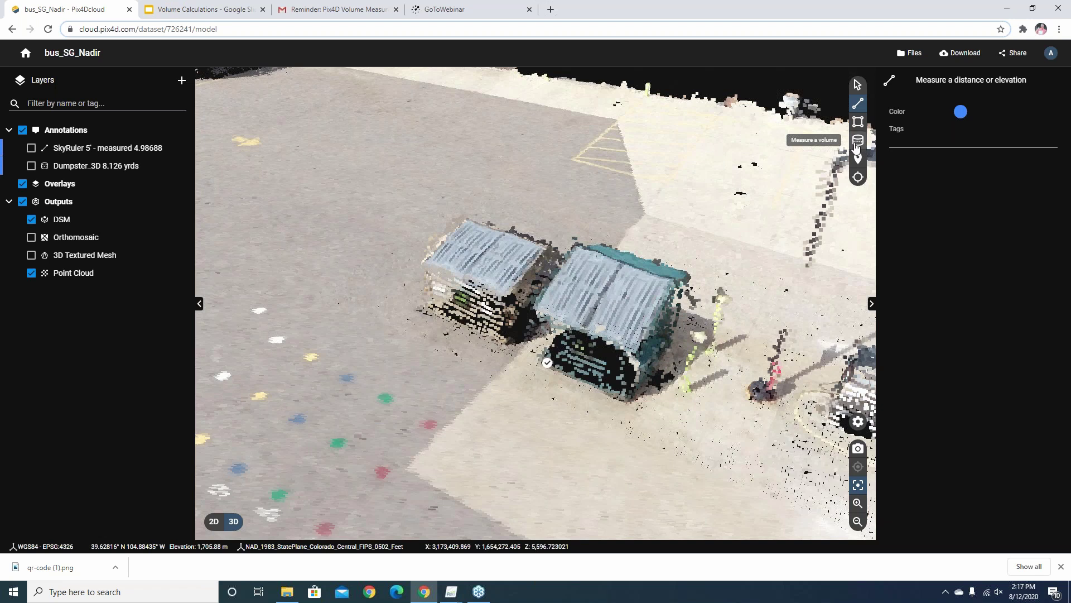
pyautogui.click(856, 142)
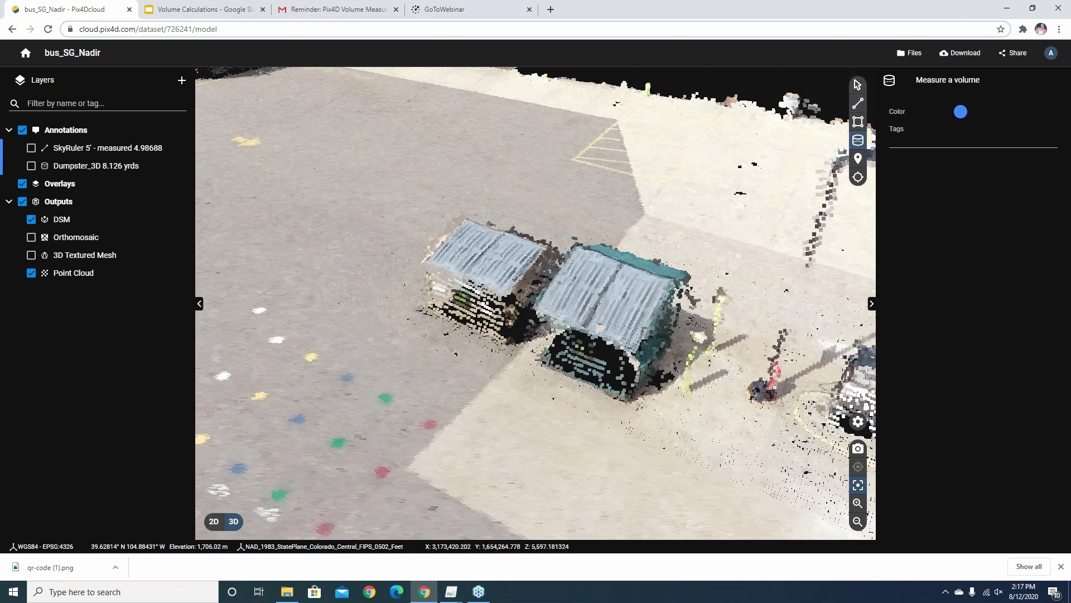
pyautogui.click(539, 360)
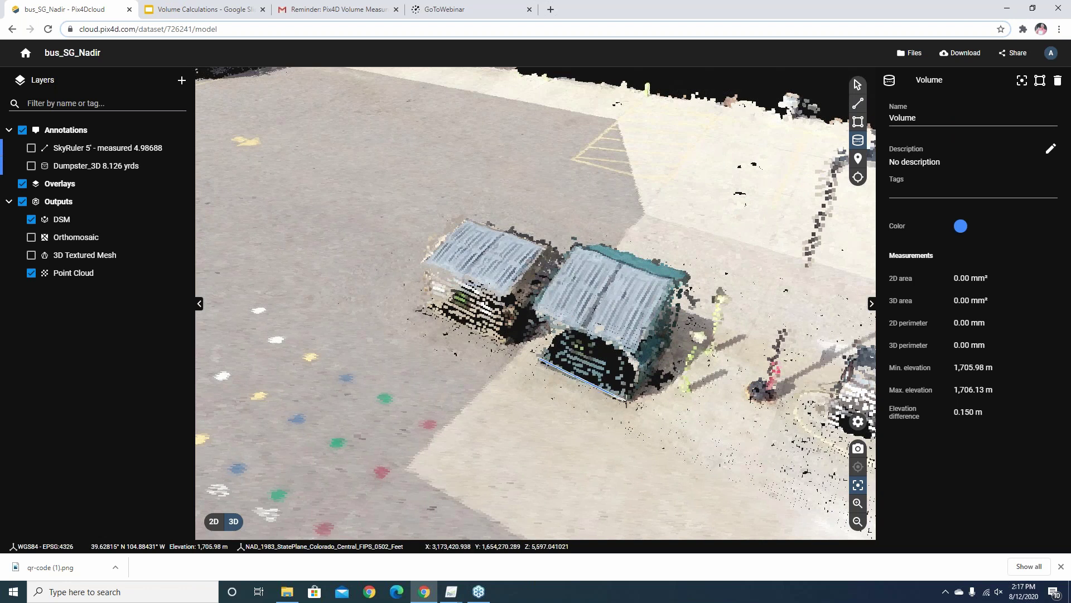
pyautogui.press('Escape')
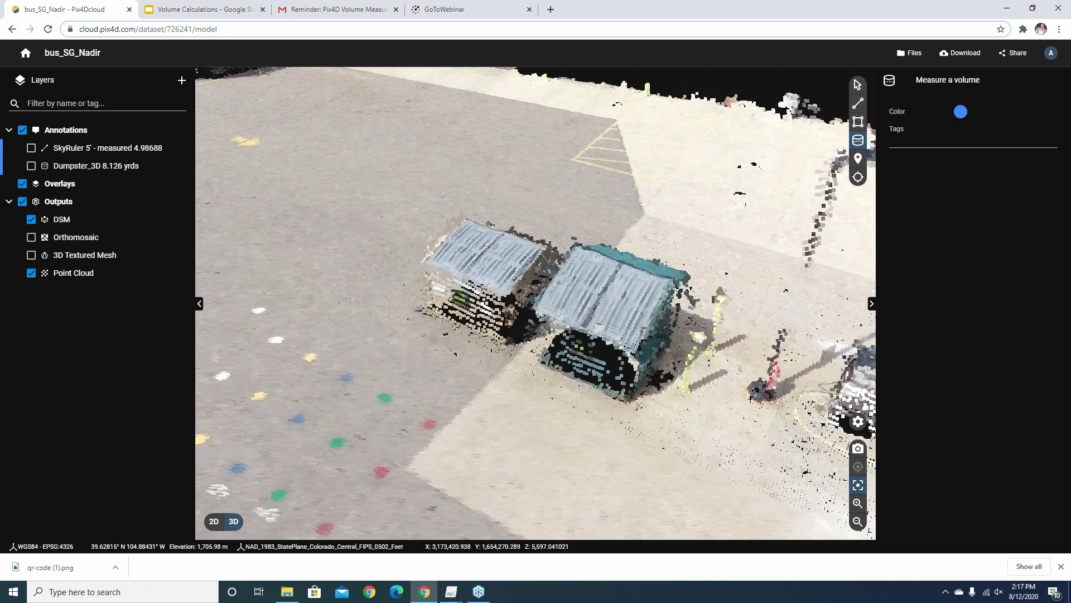
# Hide the 3D Textured Mesh, show the DSM with the point cloud, and inspect the front faces of both dumpsters
pyautogui.scroll(5, 637, 392)
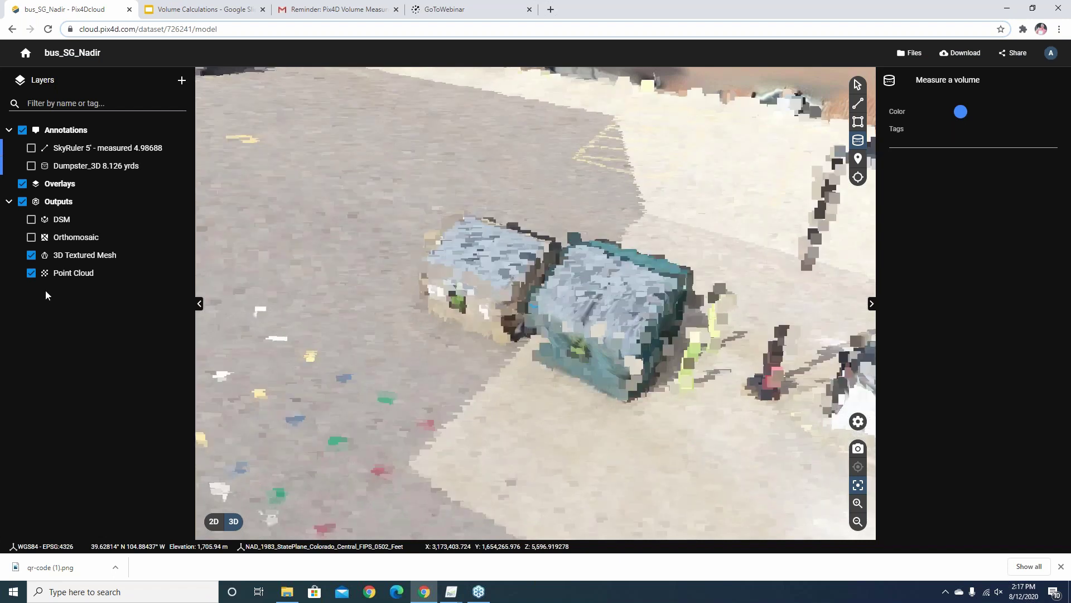
pyautogui.click(32, 258)
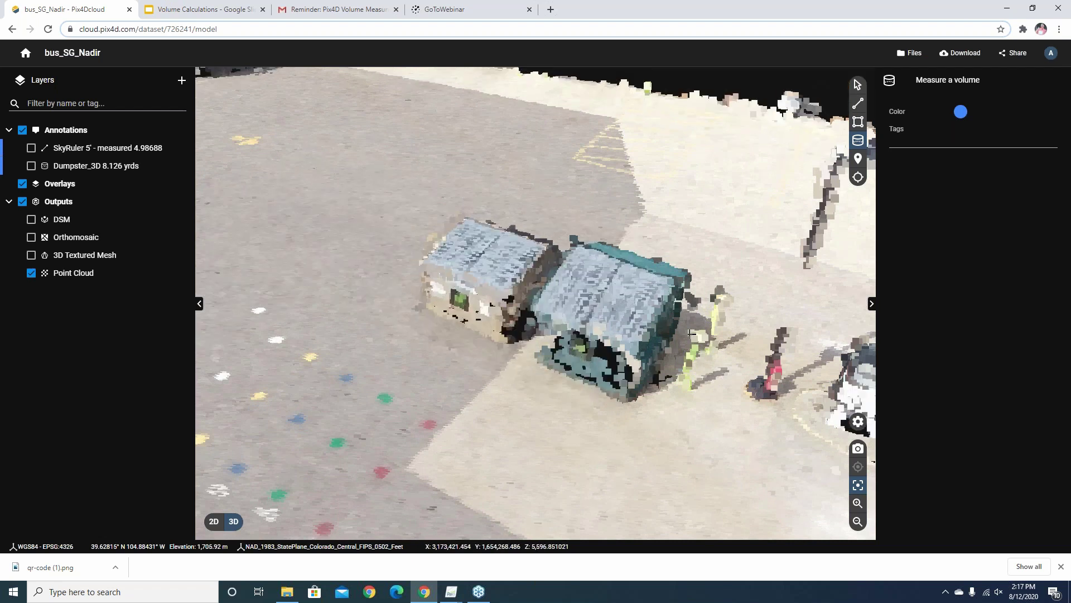
pyautogui.scroll(5, 569, 384)
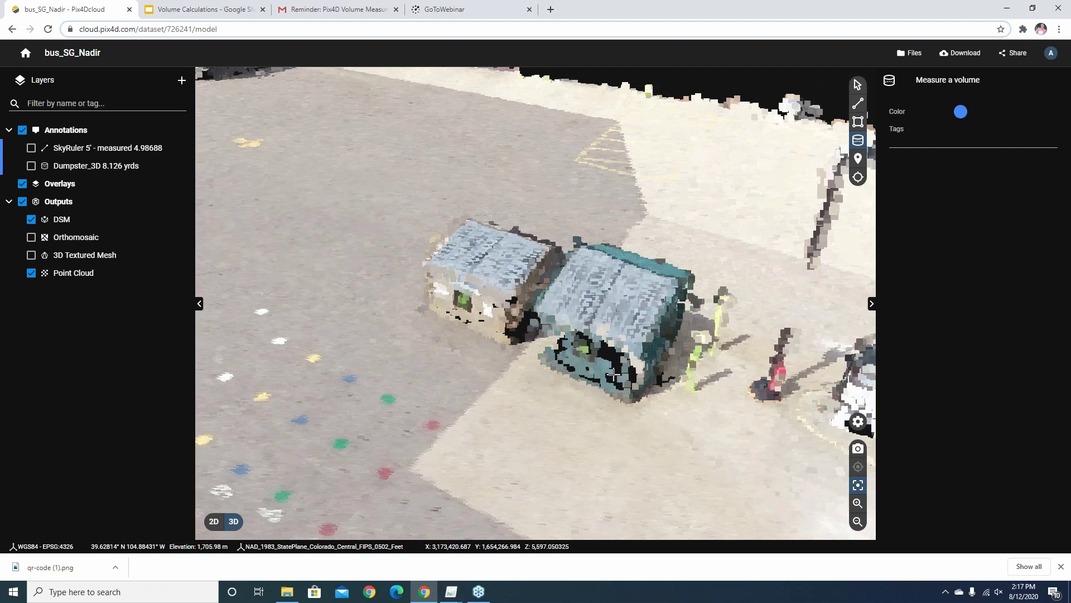
pyautogui.moveTo(616, 373); pyautogui.dragTo(614, 343)
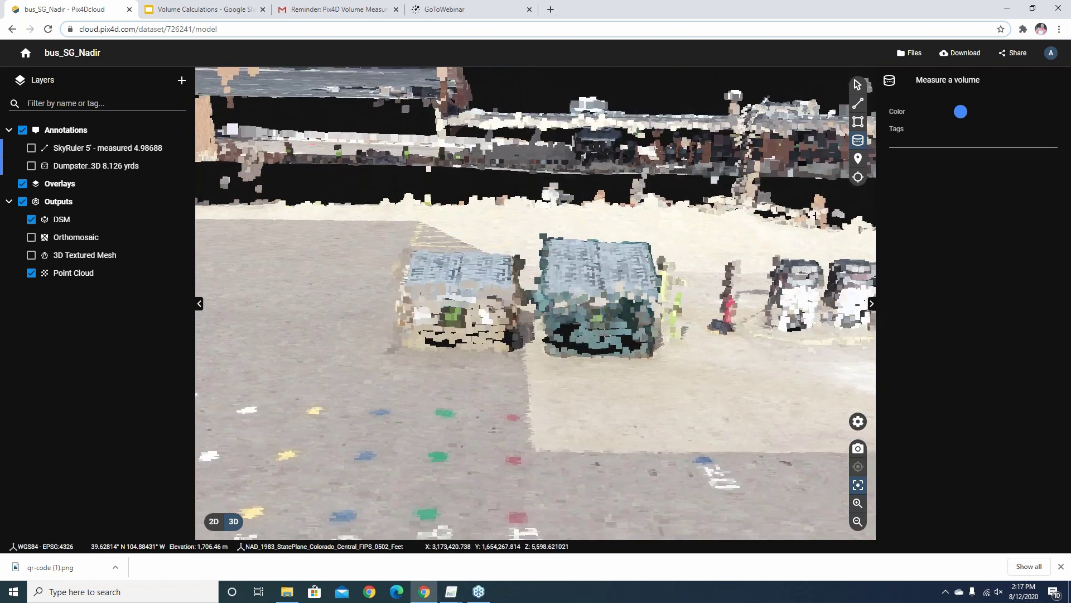
pyautogui.scroll(2, 609, 337)
pyautogui.scroll(1, 619, 359)
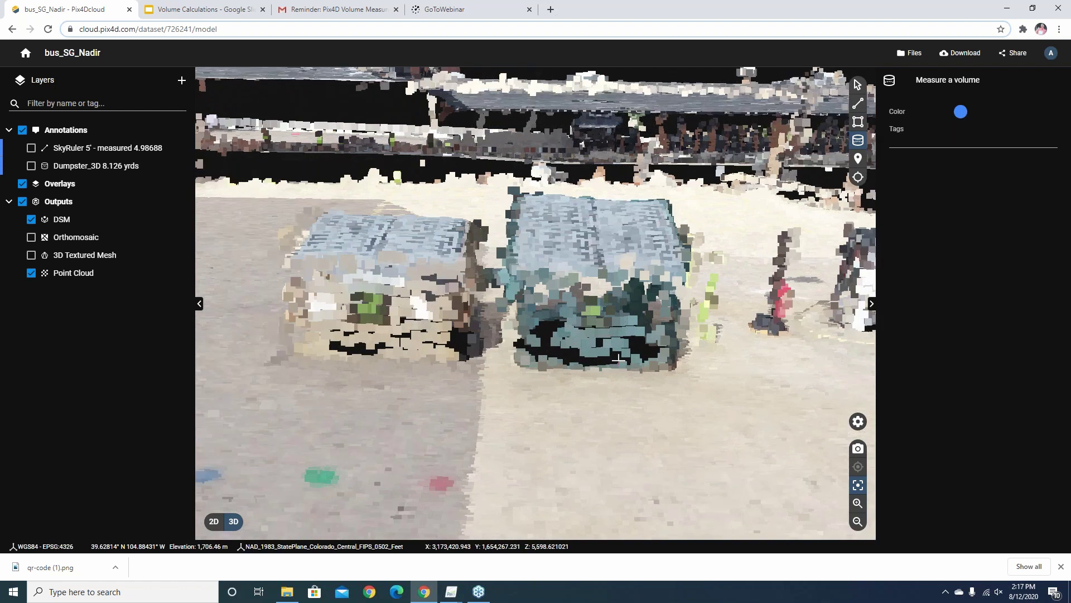
pyautogui.moveTo(619, 359); pyautogui.dragTo(610, 367)
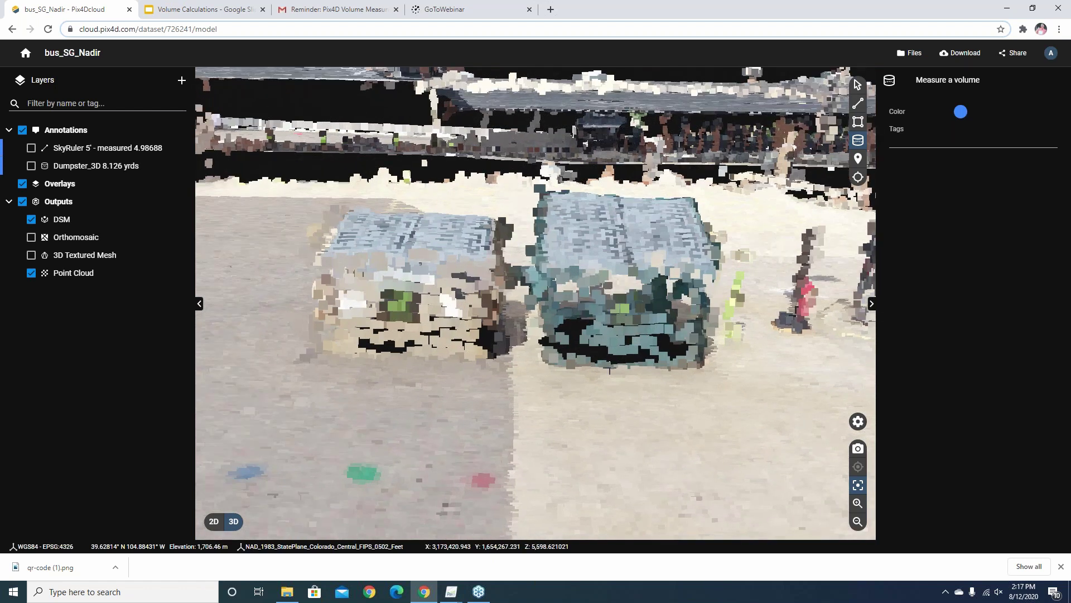
pyautogui.moveTo(610, 368); pyautogui.dragTo(653, 391)
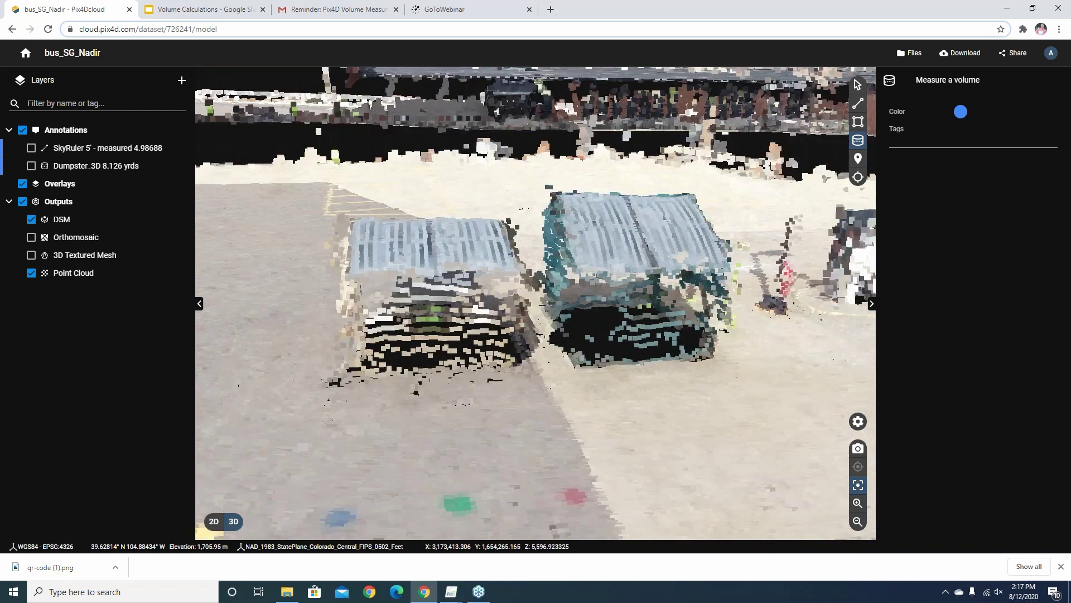
# Try to outline a new volume from the teal dumpster's front base edge in the 3D point cloud
pyautogui.click(613, 372)
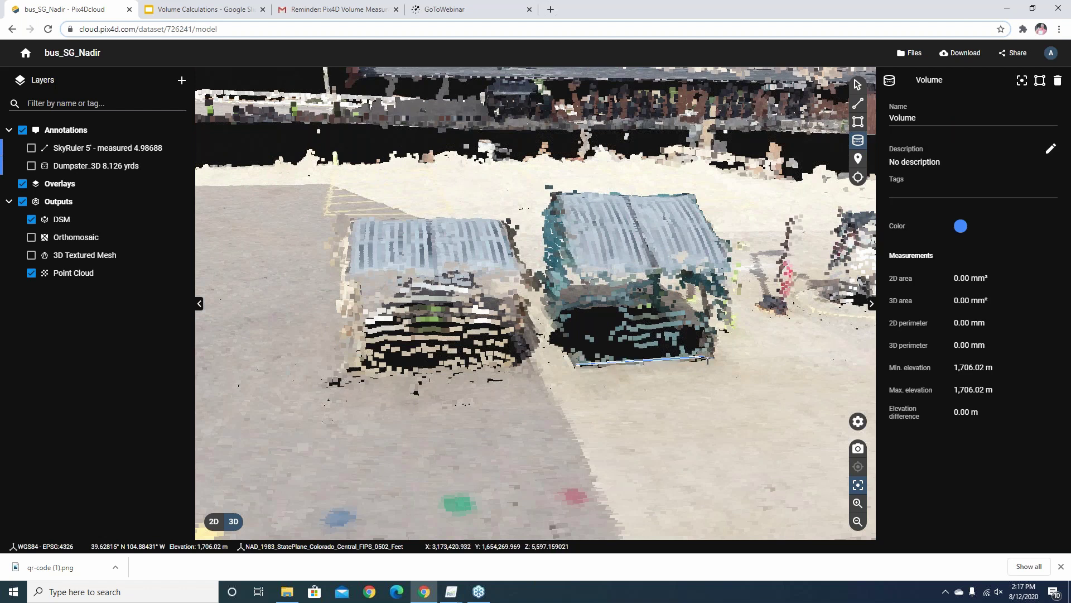
pyautogui.doubleClick(706, 359)
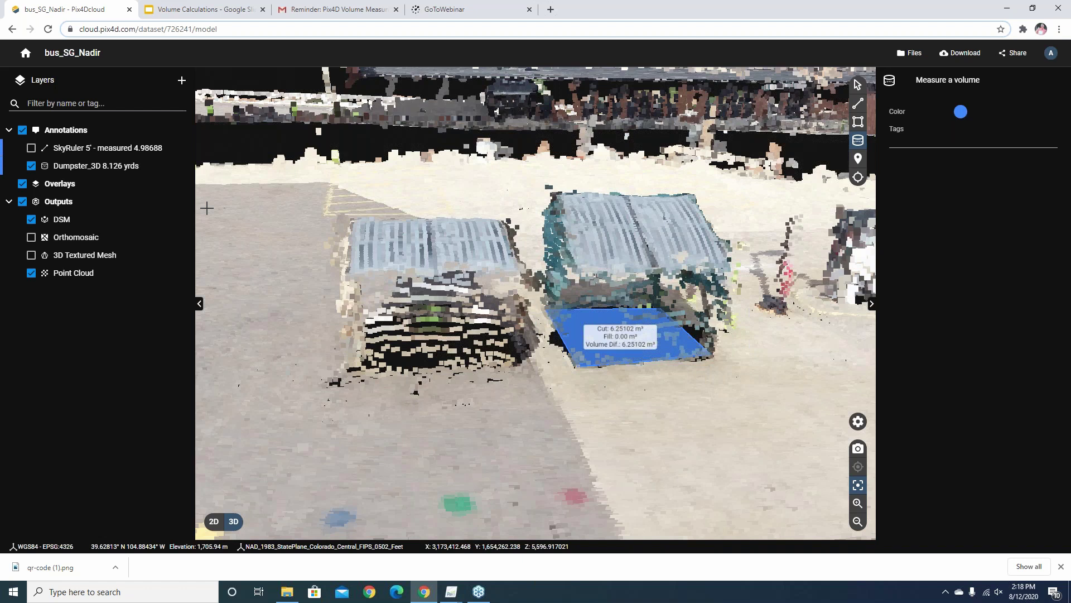
# Review the Dumpster_3D 8.126 yrds volume measurements and its base surface options, keeping Lowest as the base surface
pyautogui.scroll(-2, 1067, 307)
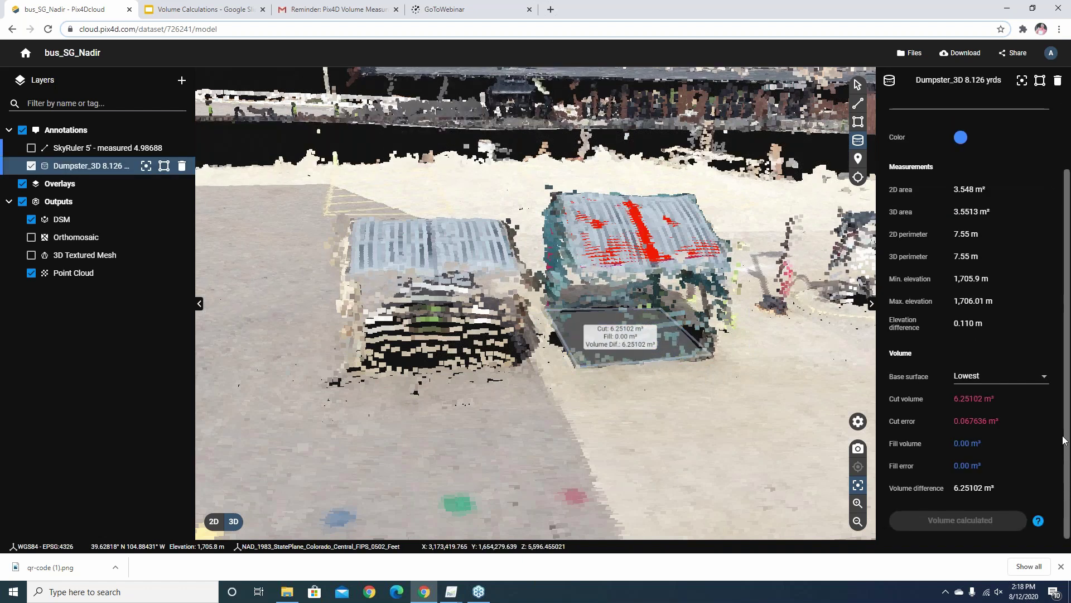
pyautogui.click(1023, 378)
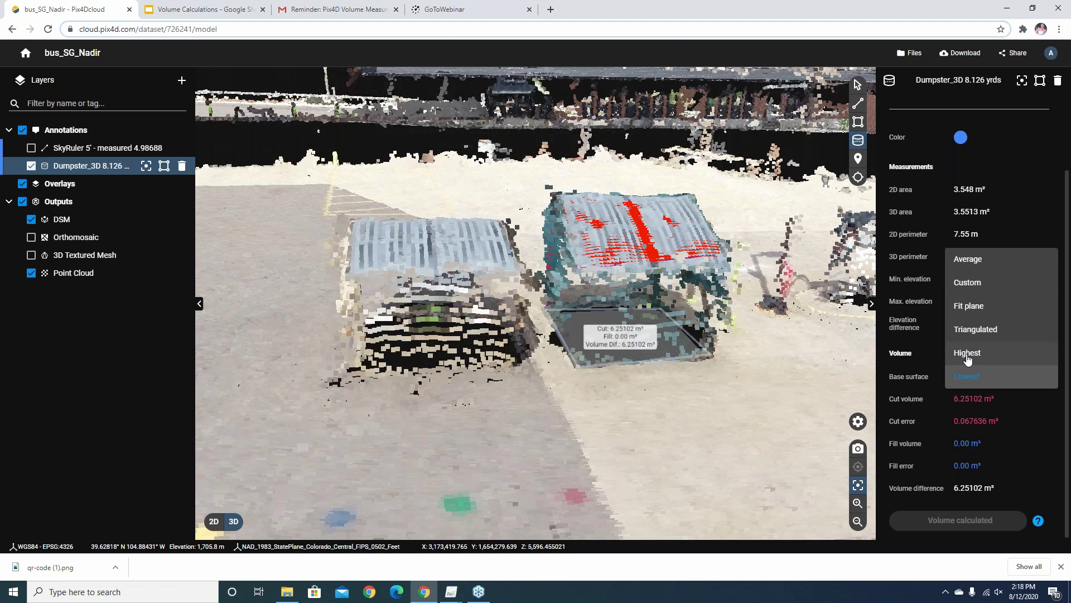
pyautogui.click(968, 377)
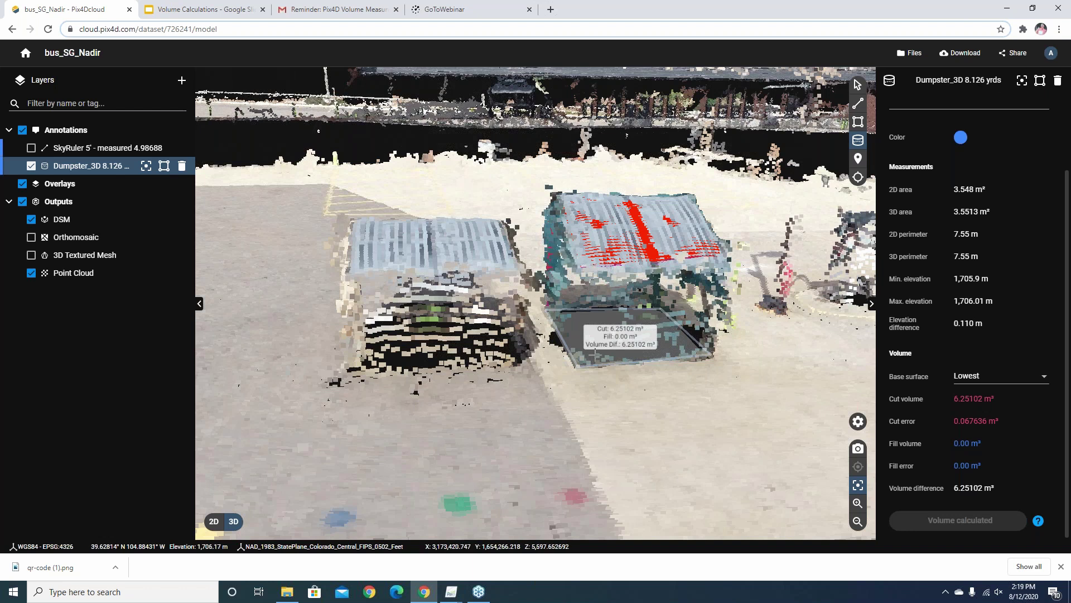
pyautogui.moveTo(564, 360)
pyautogui.mouseDown()
pyautogui.moveTo(612, 332)
pyautogui.moveTo(558, 357)
pyautogui.mouseUp()
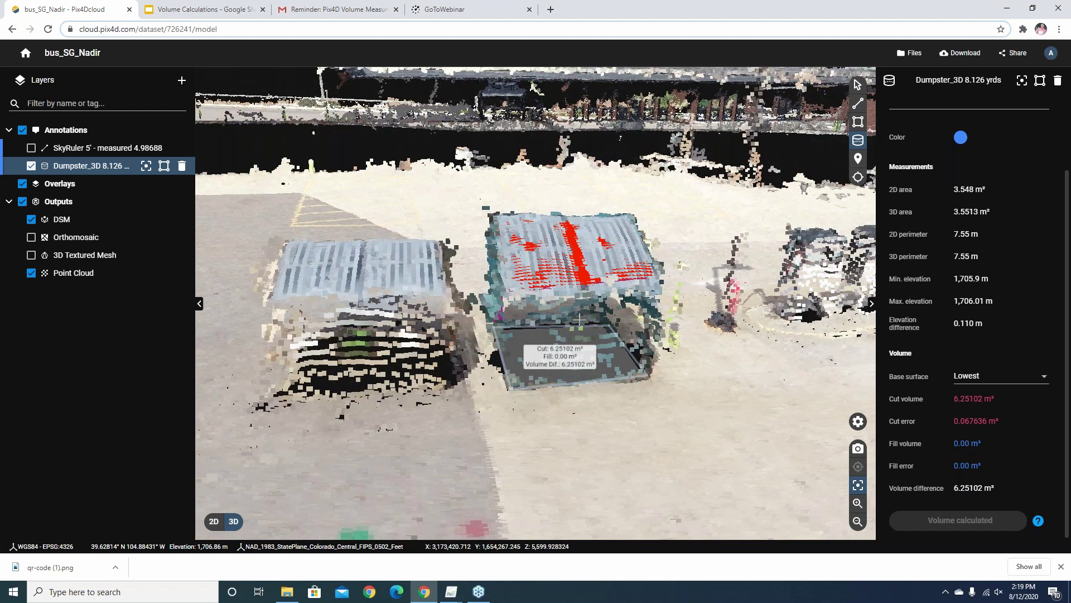
# Switch to the bus_SG_Nadir project in Pix4Dmapper and maximize its window
pyautogui.click(451, 596)
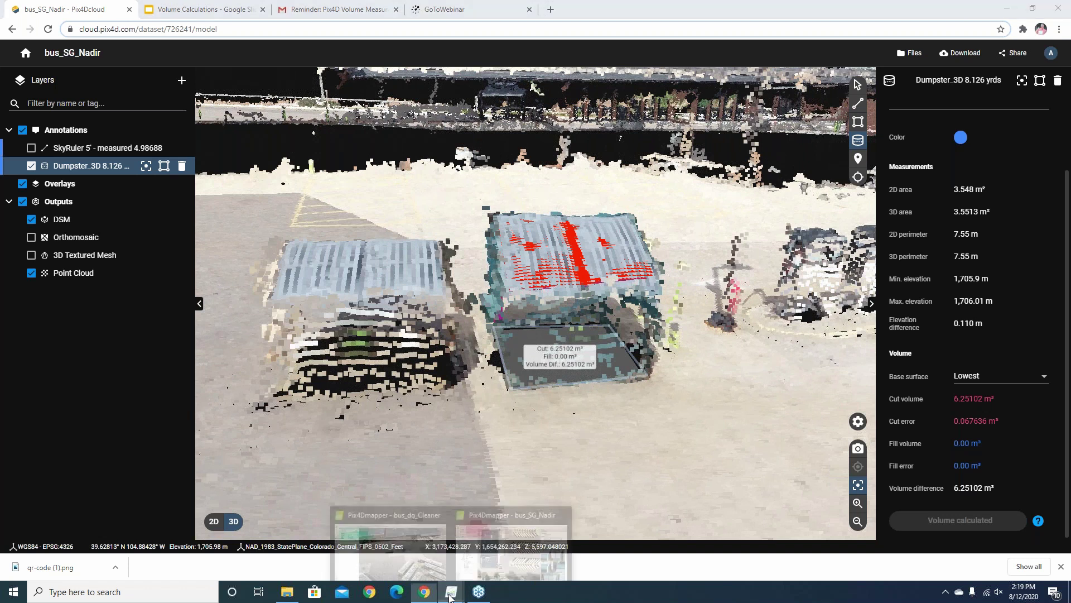
pyautogui.click(499, 514)
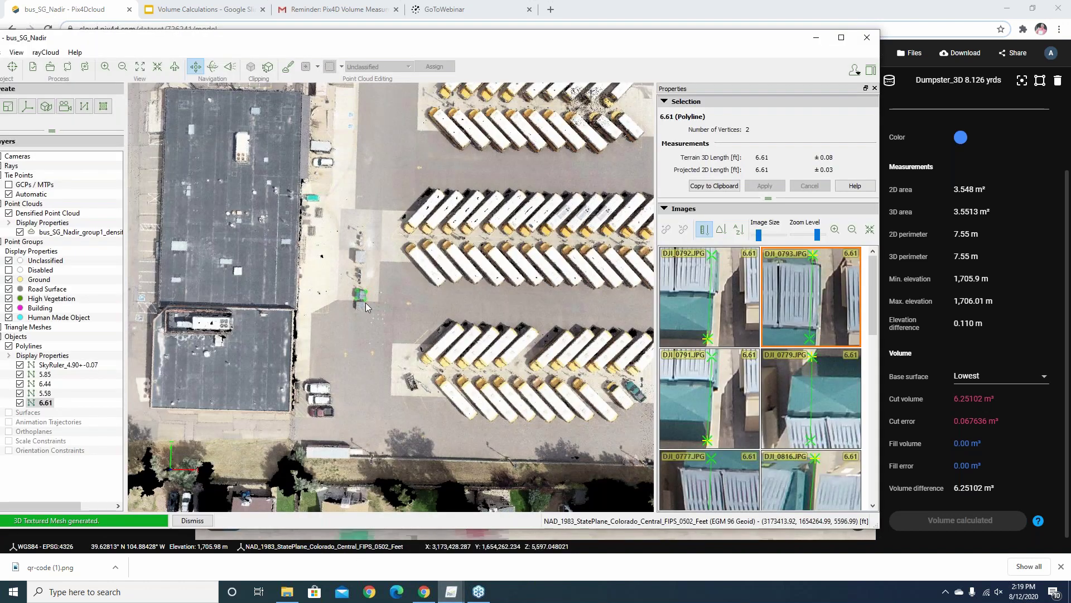
pyautogui.scroll(2, 360, 302)
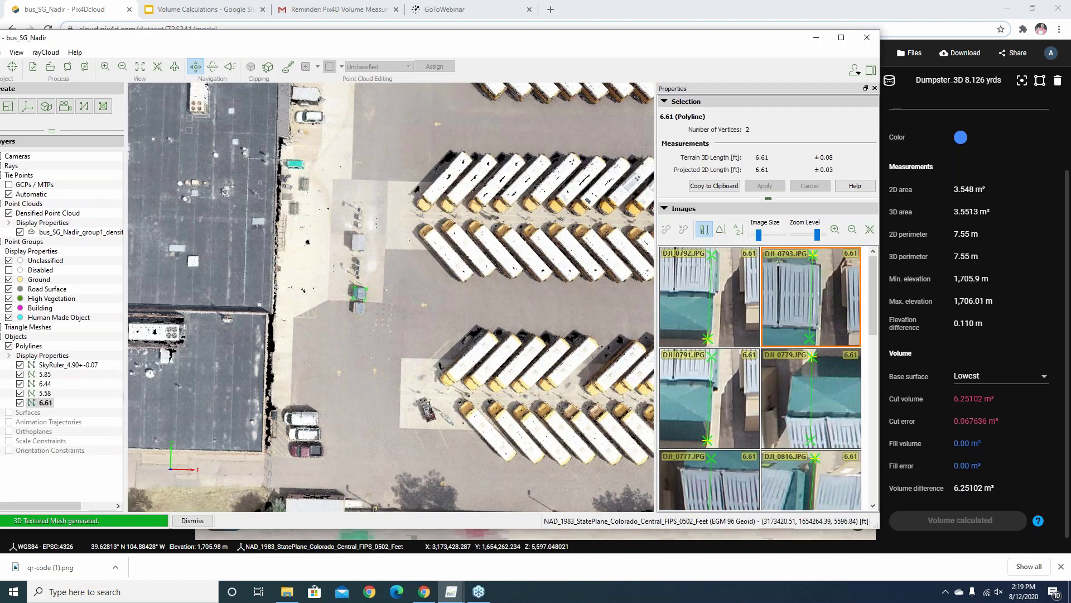
pyautogui.scroll(3, 360, 296)
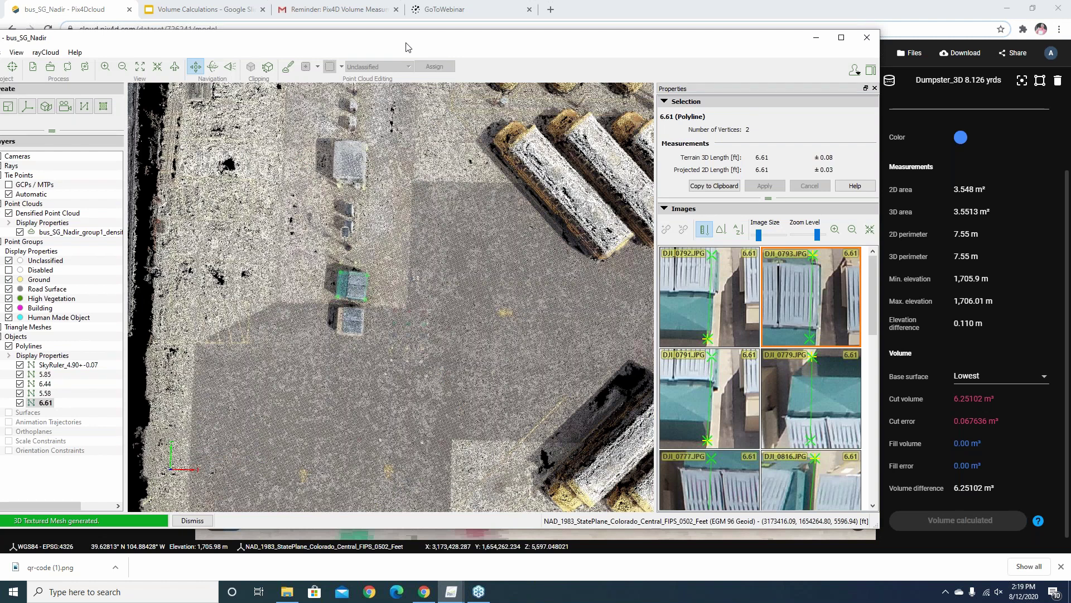
pyautogui.moveTo(406, 44); pyautogui.dragTo(411, 47)
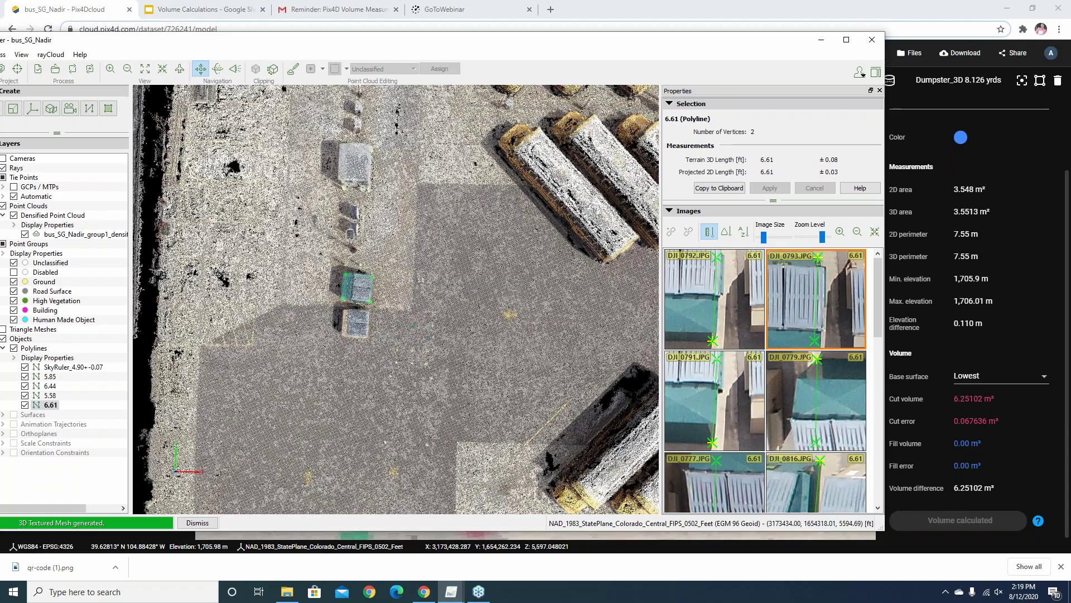
pyautogui.press('super+Up')
# Locate the SkyRuler polyline on the pavement and select it to check its terrain 3D length and error
pyautogui.scroll(-5, 517, 306)
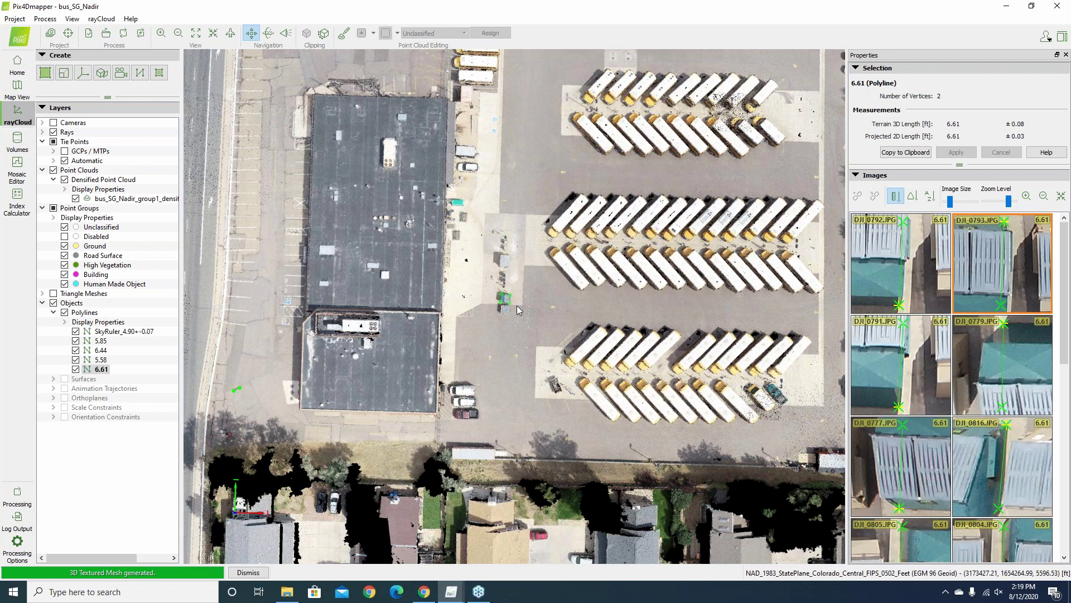
pyautogui.scroll(5, 517, 306)
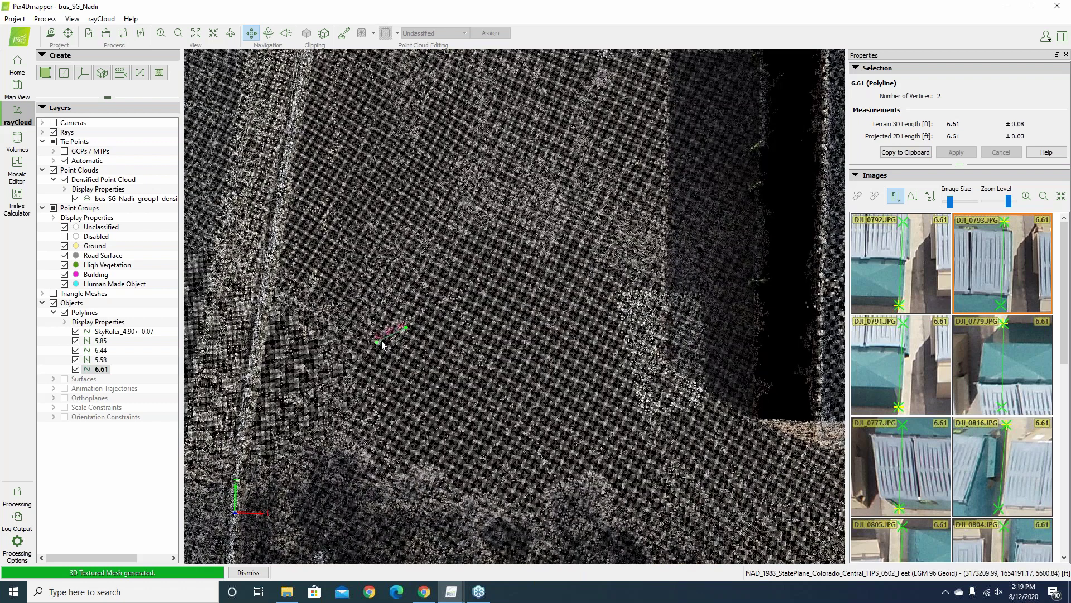
pyautogui.scroll(2, 382, 343)
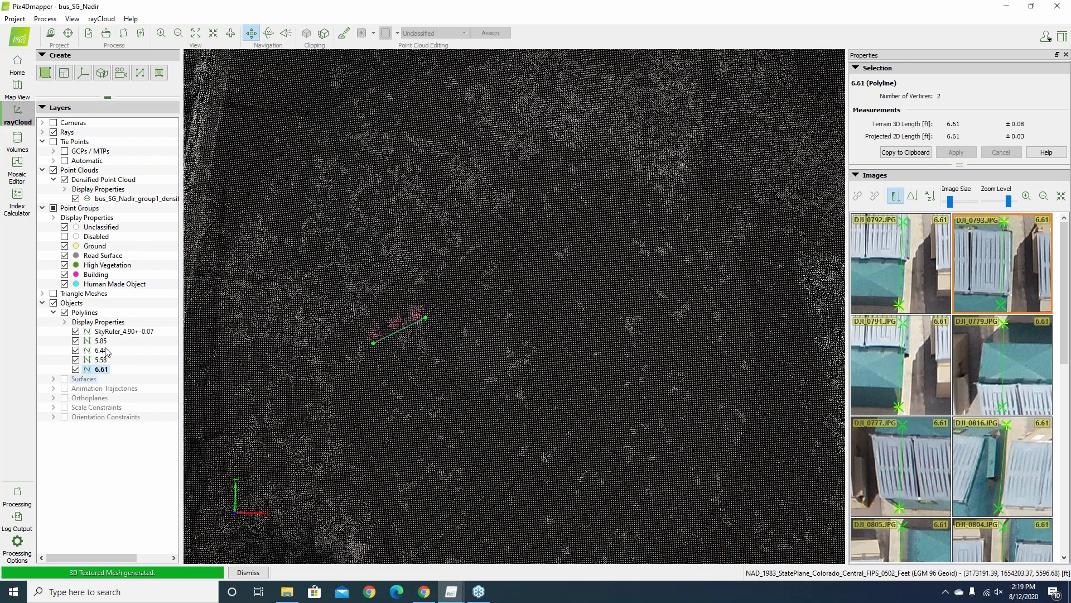
pyautogui.click(127, 331)
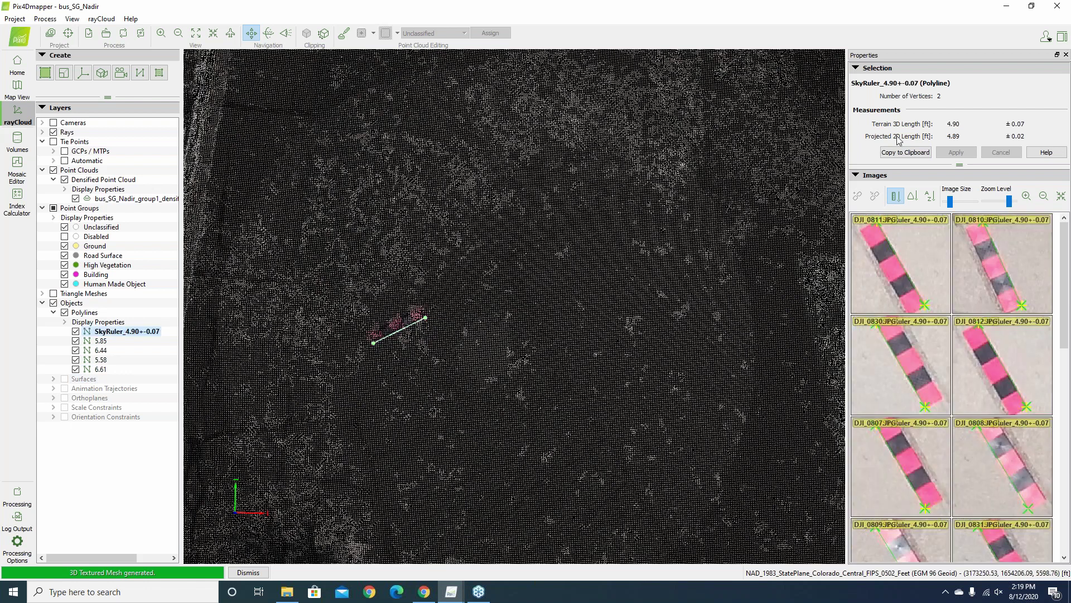
# Examine the length and source images of each of the four polylines around the teal dumpster's base
pyautogui.scroll(-3, 482, 285)
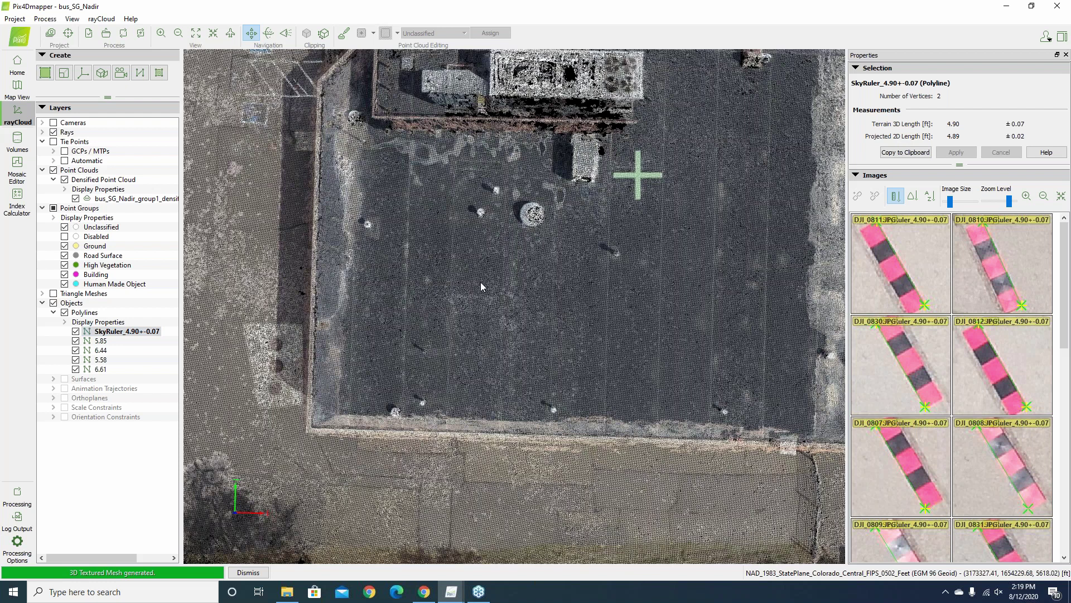
pyautogui.moveTo(480, 282); pyautogui.dragTo(438, 318)
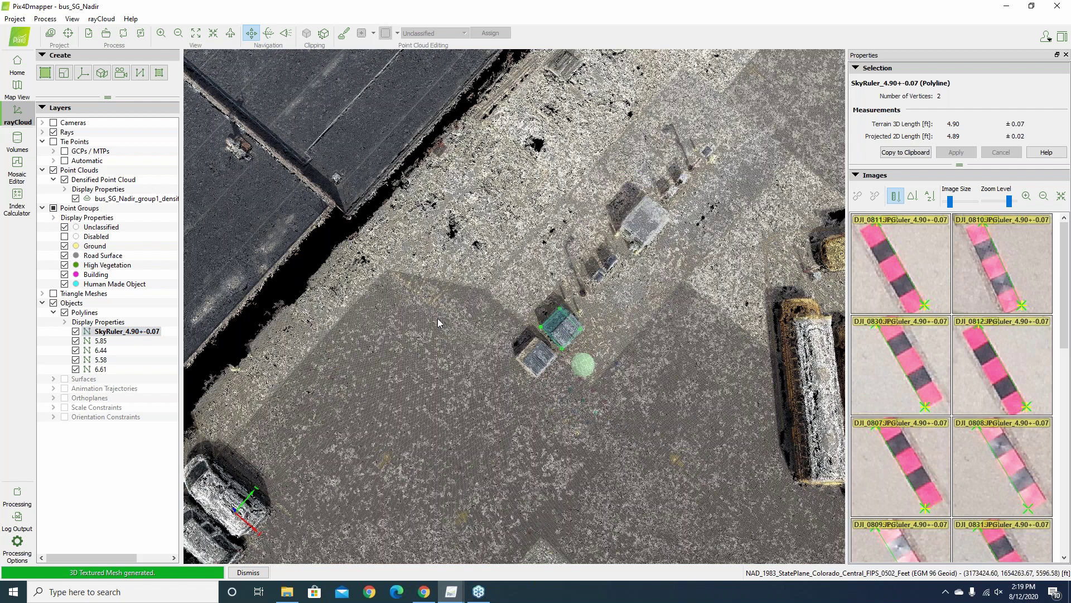
pyautogui.moveTo(437, 318); pyautogui.dragTo(575, 321)
pyautogui.scroll(5, 575, 320)
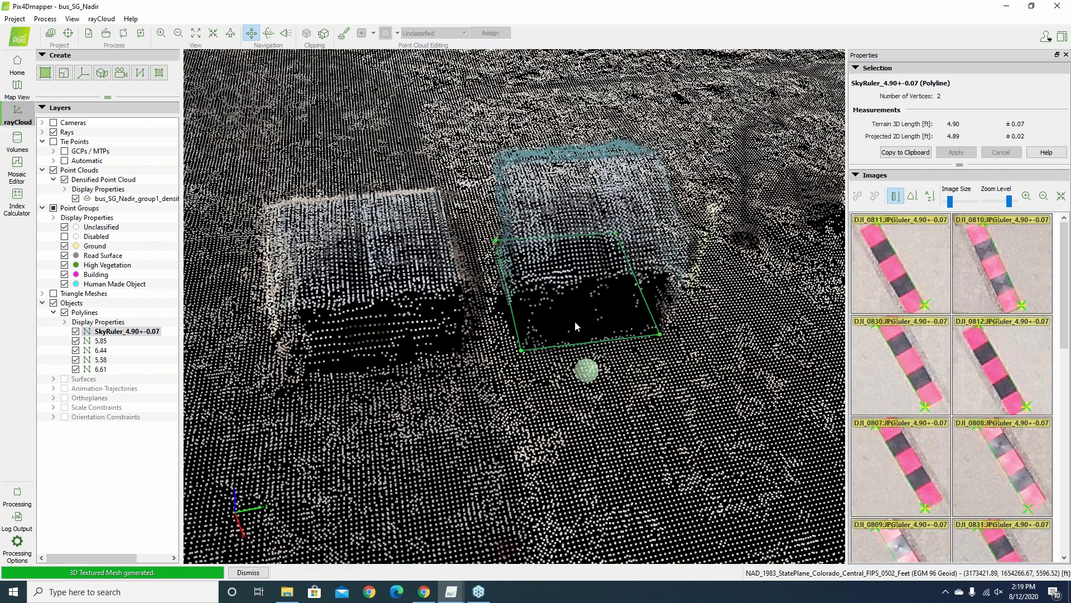
pyautogui.scroll(-5, 575, 320)
pyautogui.click(101, 340)
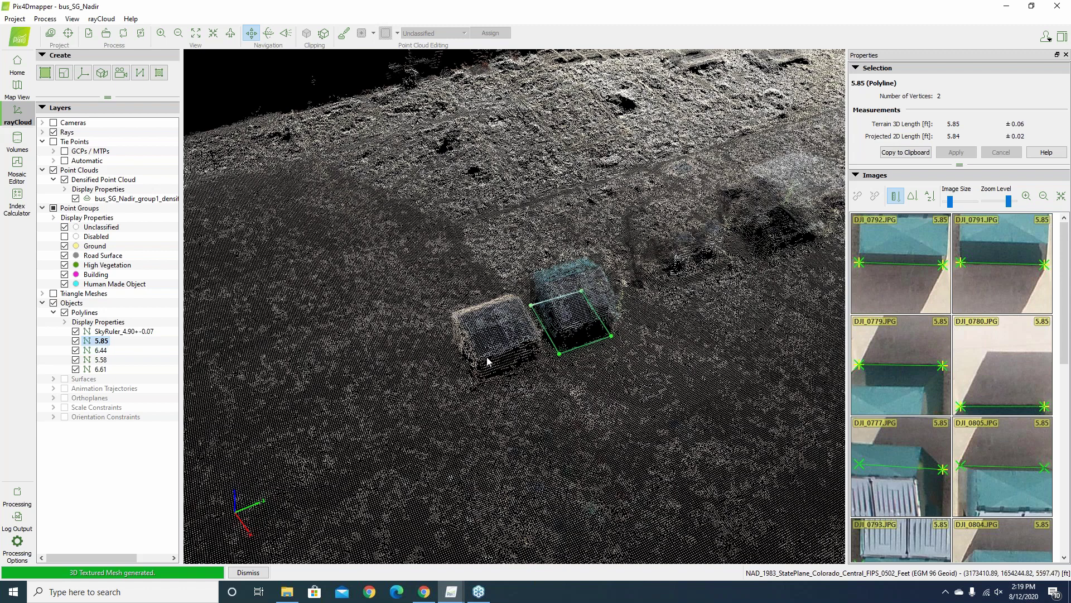
pyautogui.click(109, 351)
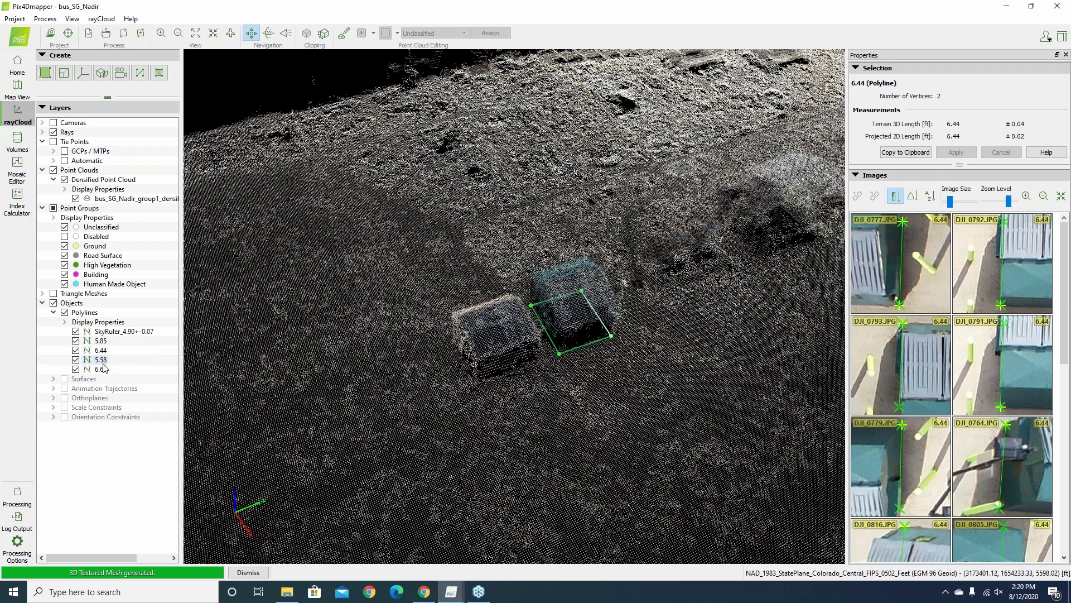
pyautogui.click(102, 361)
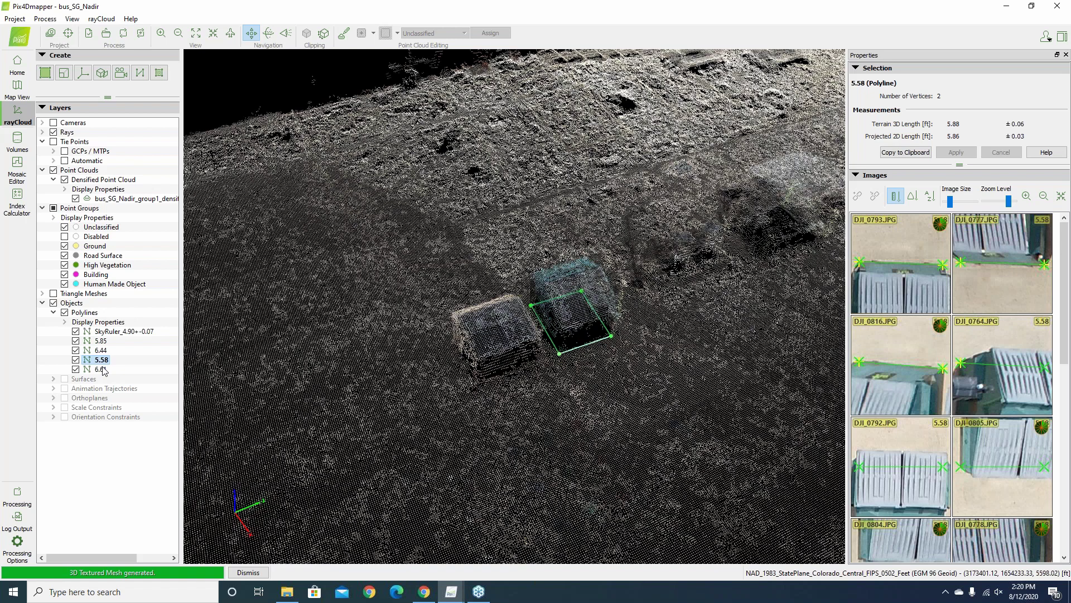
pyautogui.click(101, 370)
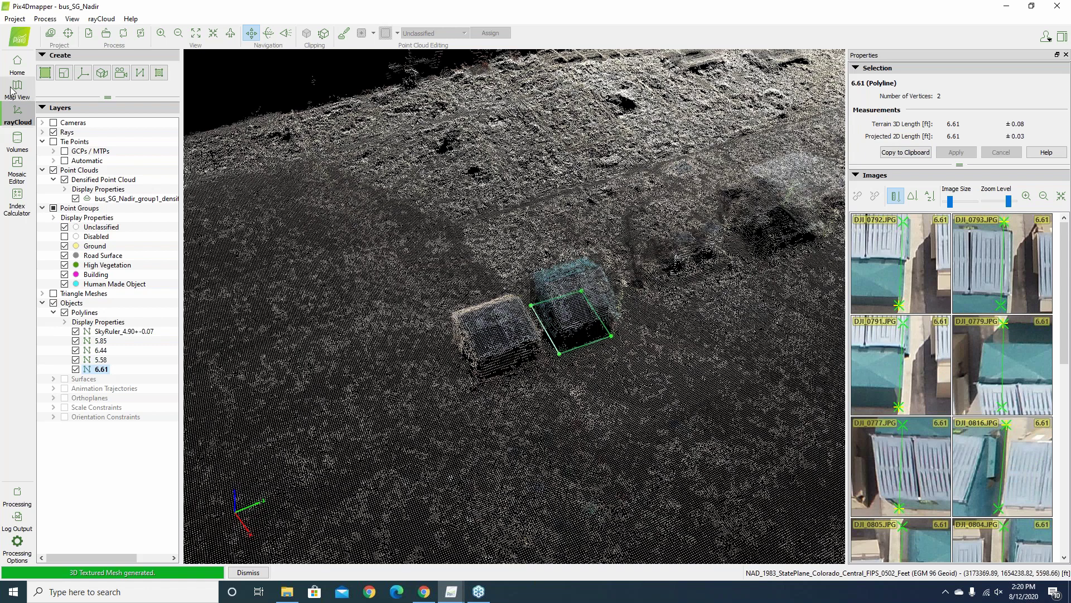
# Open the volume objects and inspect the Dumpster_216 volume's measurements and its shape from several sides
pyautogui.click(18, 143)
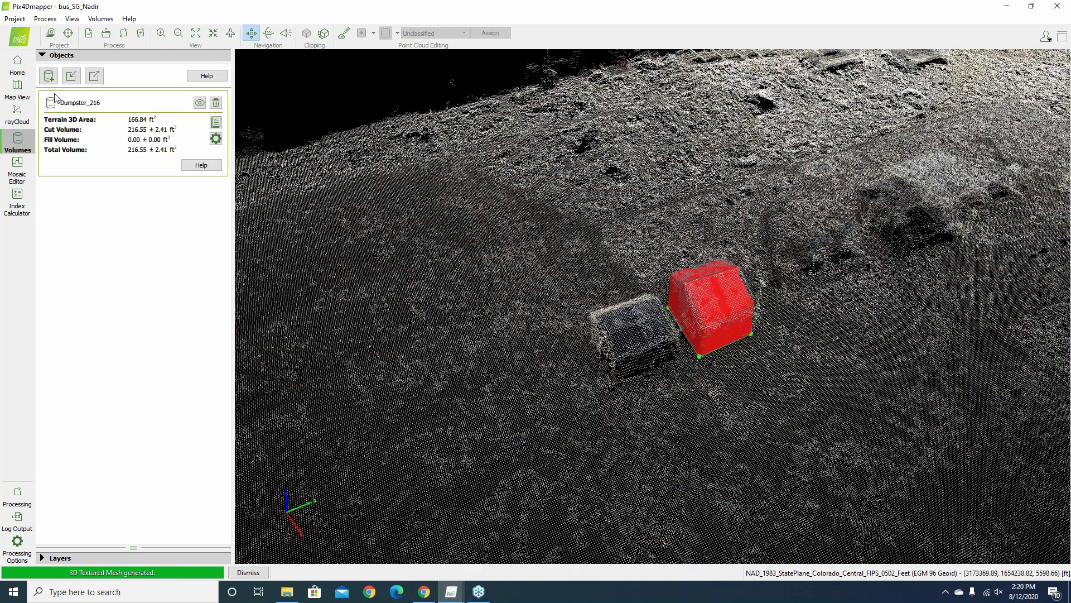
pyautogui.scroll(3, 730, 320)
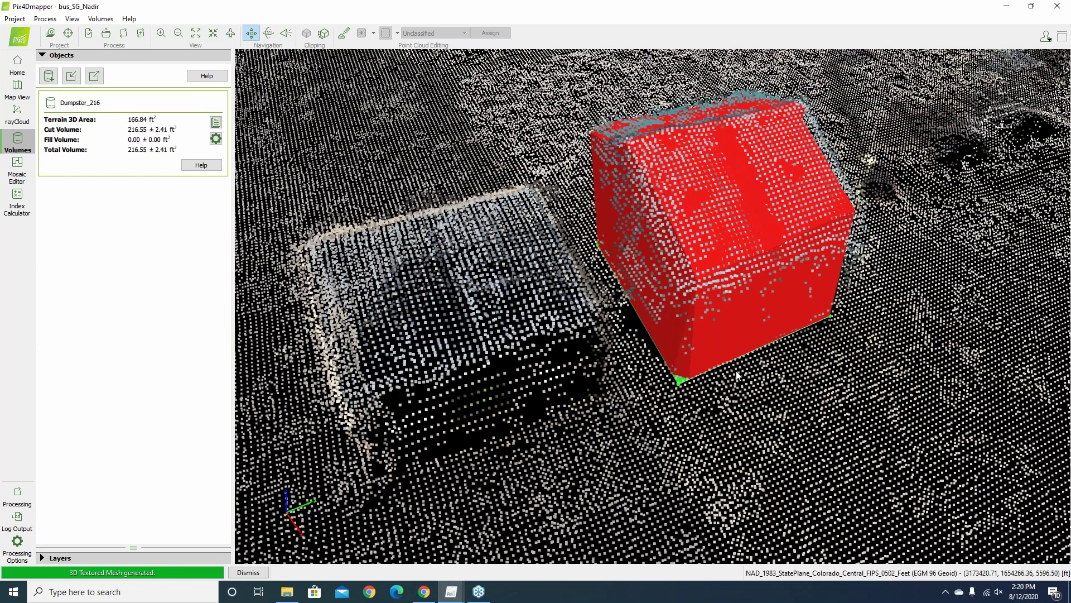
pyautogui.moveTo(736, 375); pyautogui.dragTo(633, 275)
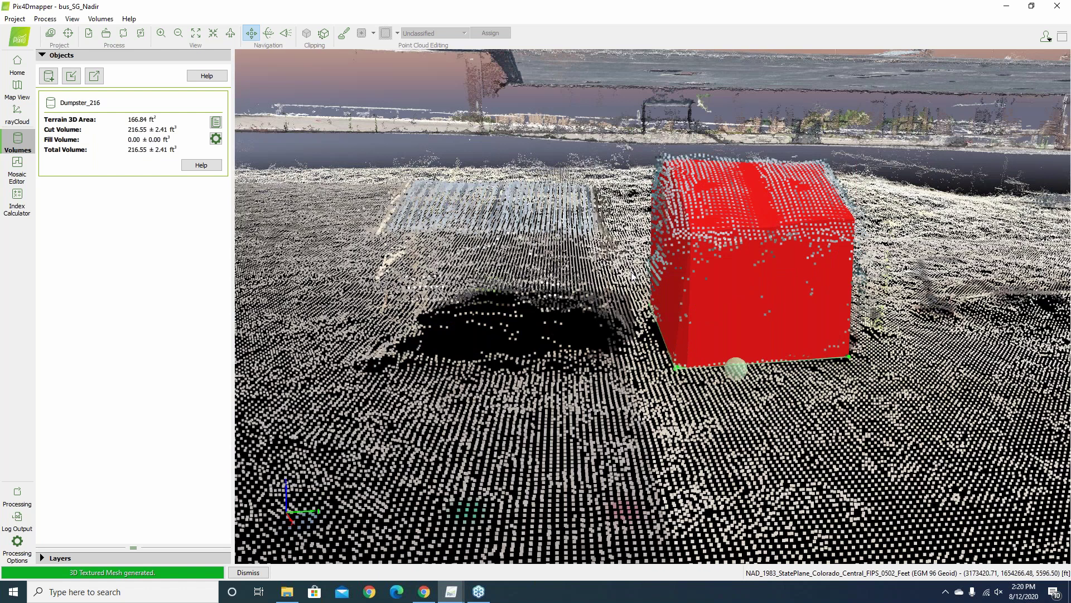
pyautogui.moveTo(633, 275); pyautogui.dragTo(654, 333)
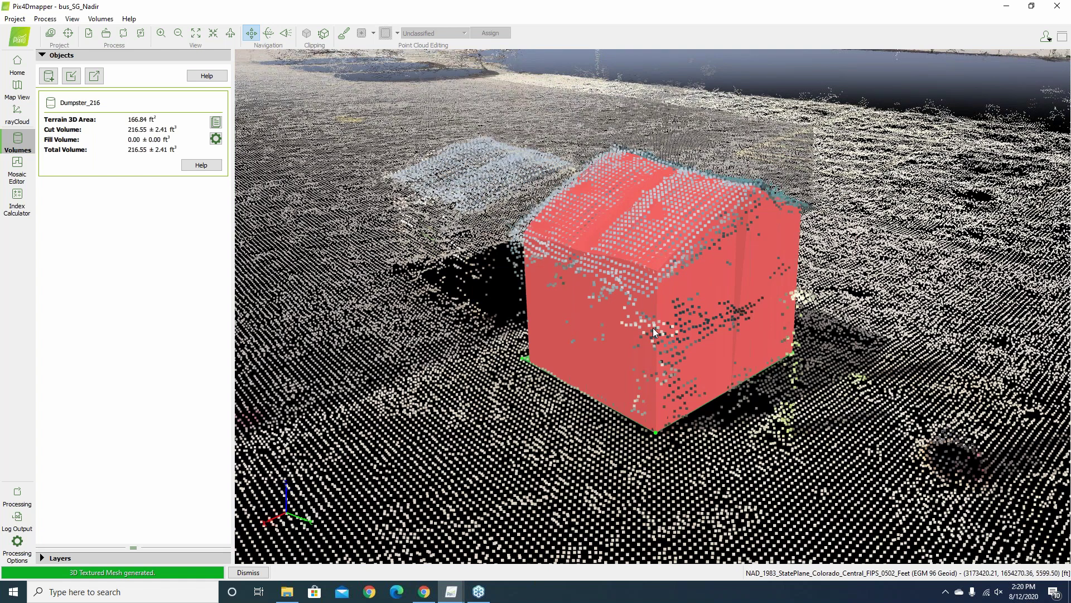
pyautogui.moveTo(655, 333); pyautogui.dragTo(558, 335)
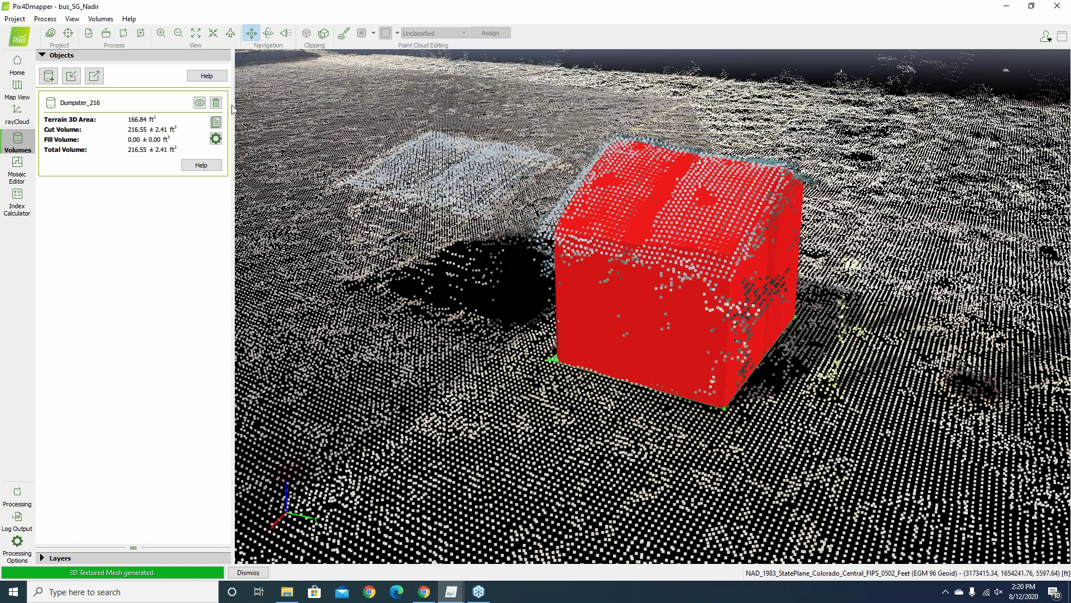
# Hide the Dumpster_216 volume to expose the dumpster's point cloud
pyautogui.click(199, 103)
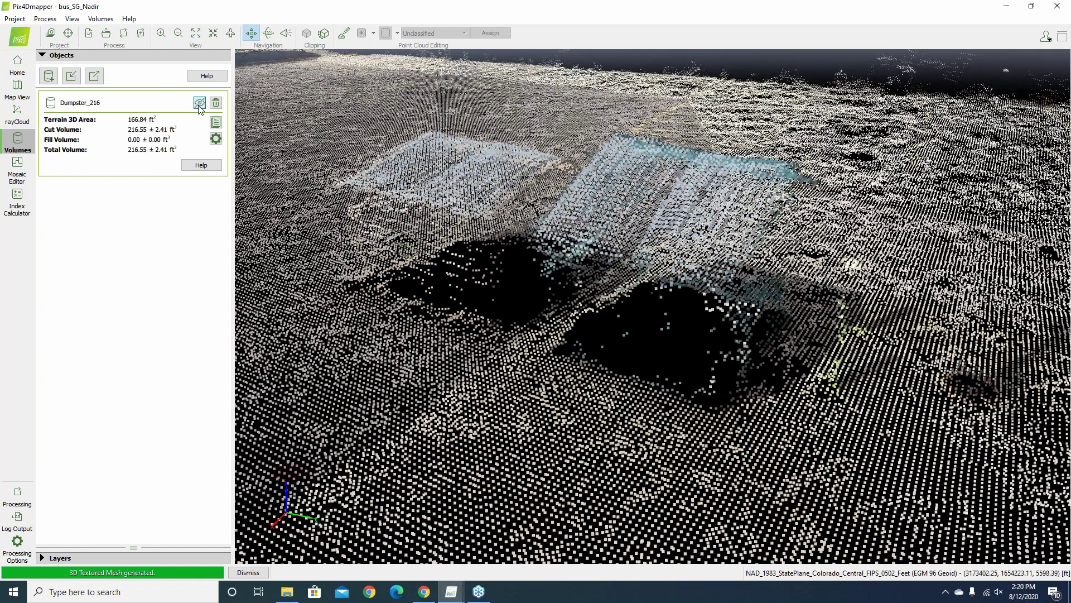
pyautogui.click(199, 103)
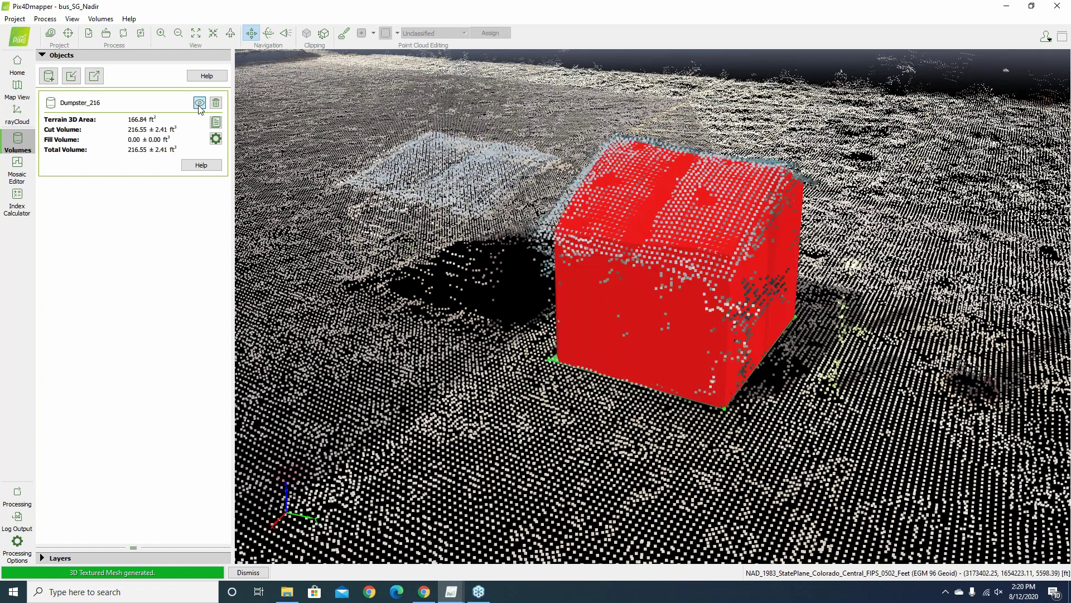
pyautogui.click(199, 103)
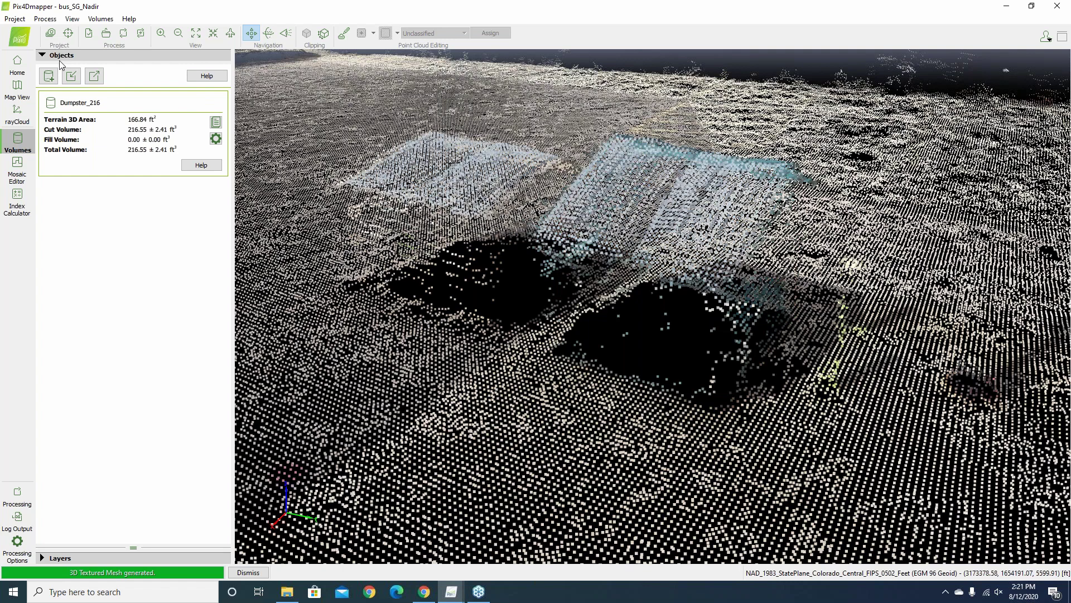
# Create a new volume with a four-corner base traced around the teal dumpster's footprint
pyautogui.click(48, 76)
pyautogui.click(552, 355)
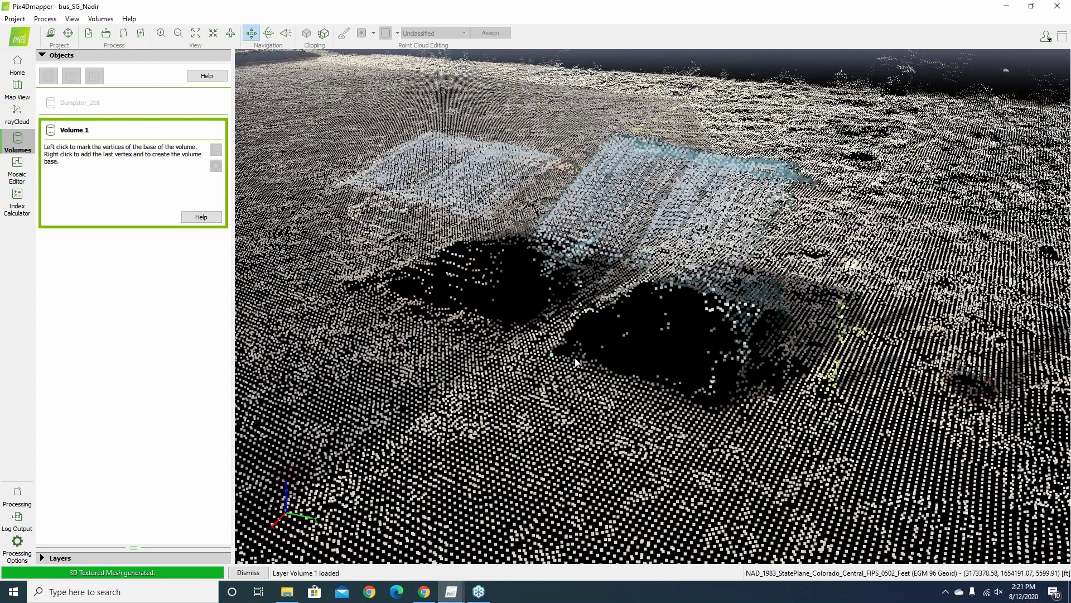
pyautogui.click(730, 392)
pyautogui.click(721, 407)
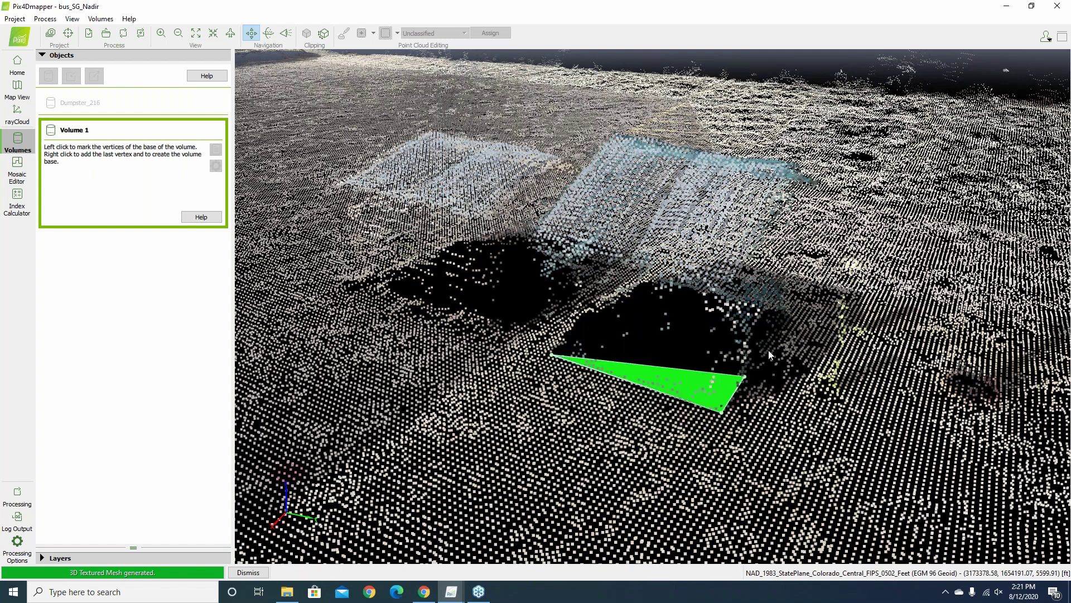
pyautogui.rightClick(790, 318)
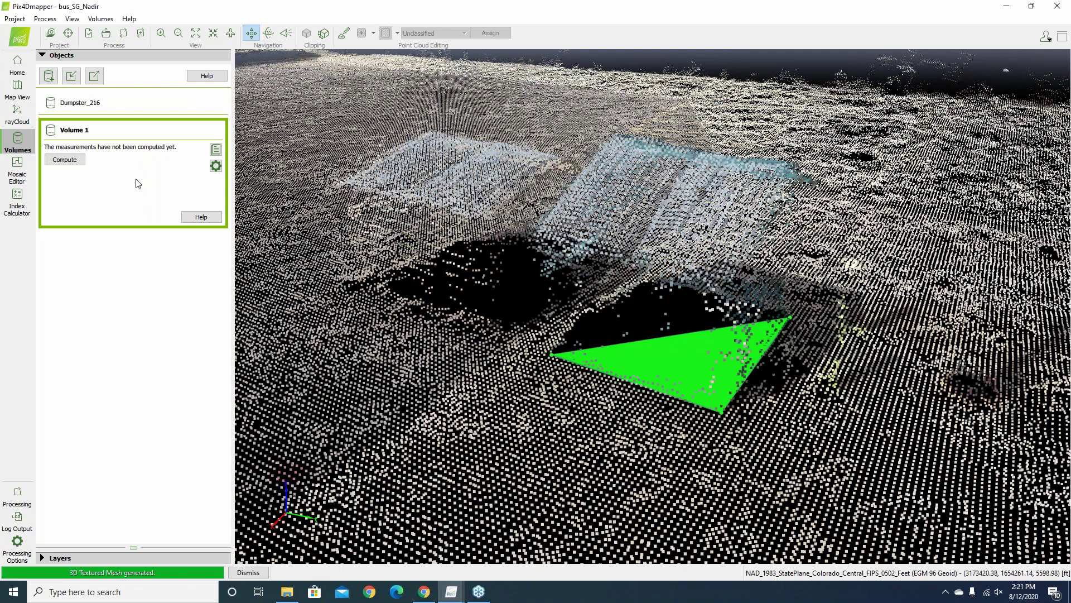
pyautogui.moveTo(180, 171)
pyautogui.click(215, 149)
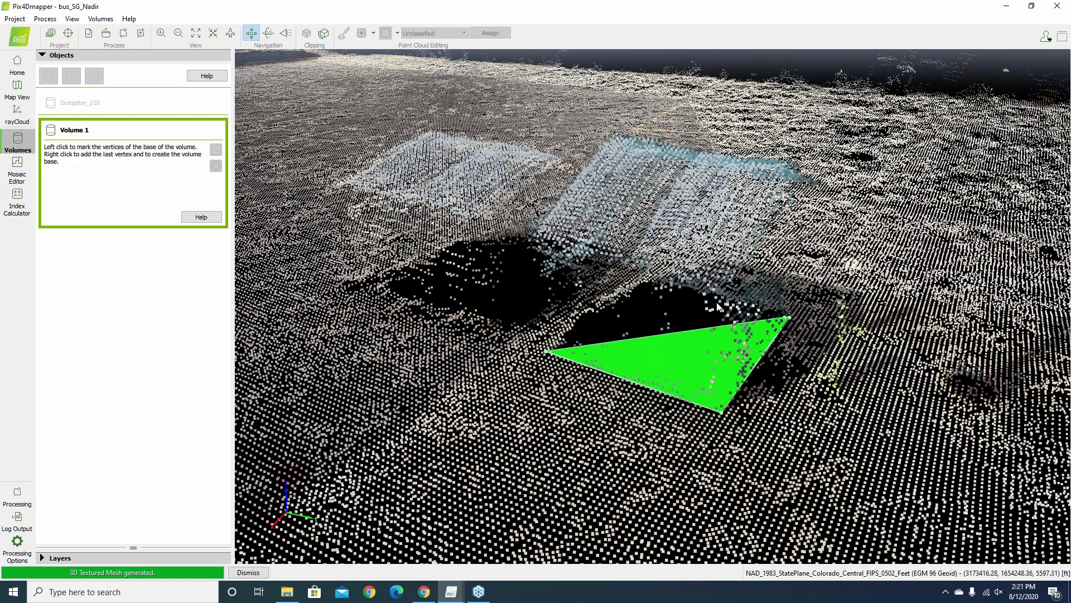
pyautogui.rightClick(645, 285)
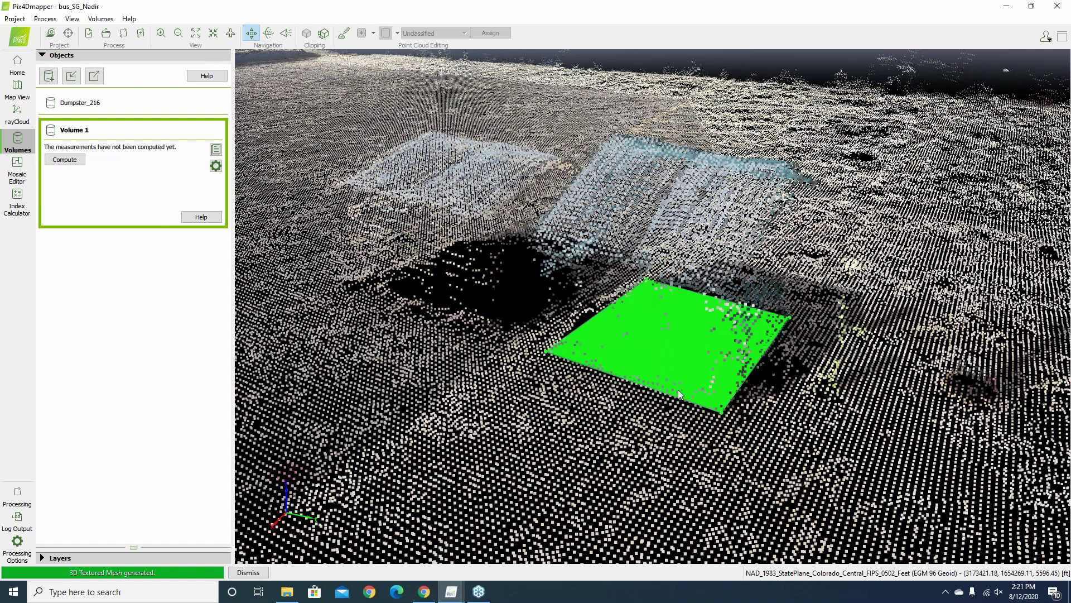
# Compute Volume 1 over its triangulated base and inspect its shape around the teal dumpster
pyautogui.moveTo(678, 389); pyautogui.dragTo(167, 308)
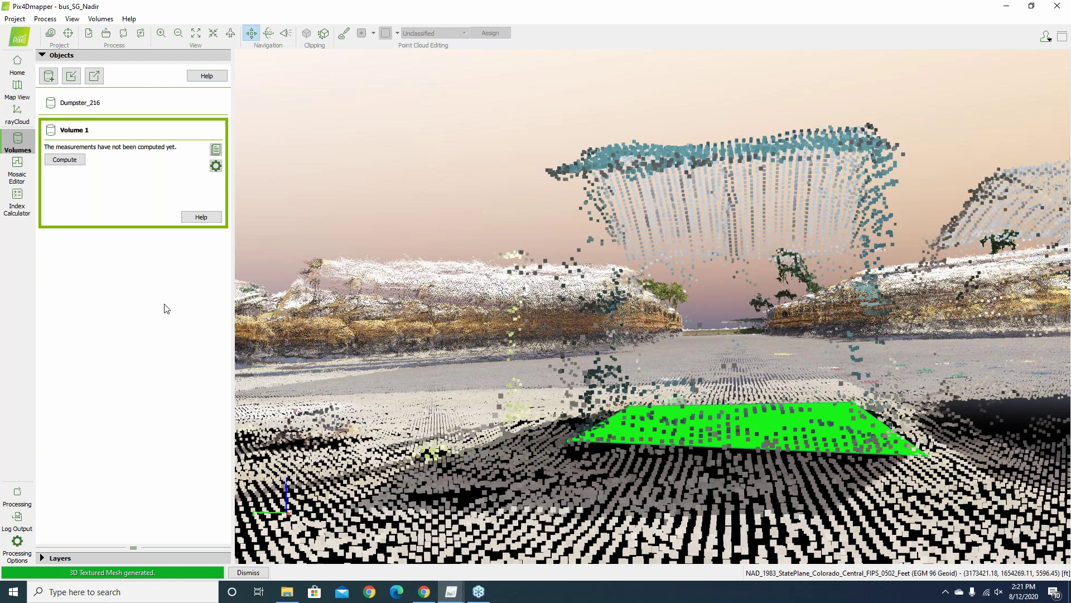
pyautogui.moveTo(166, 308); pyautogui.dragTo(400, 403)
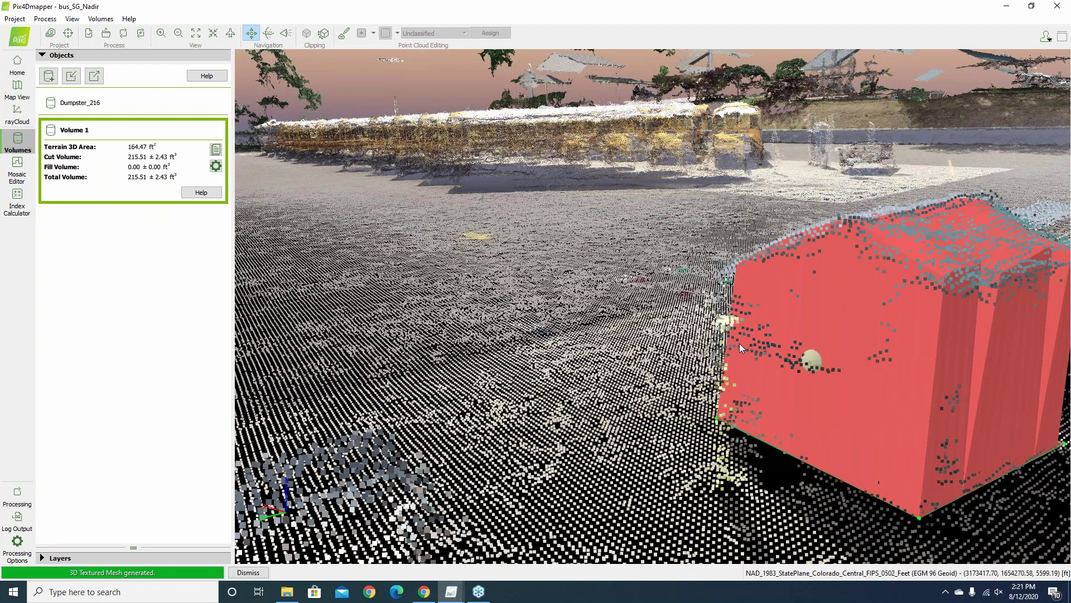
pyautogui.moveTo(738, 344); pyautogui.dragTo(880, 349)
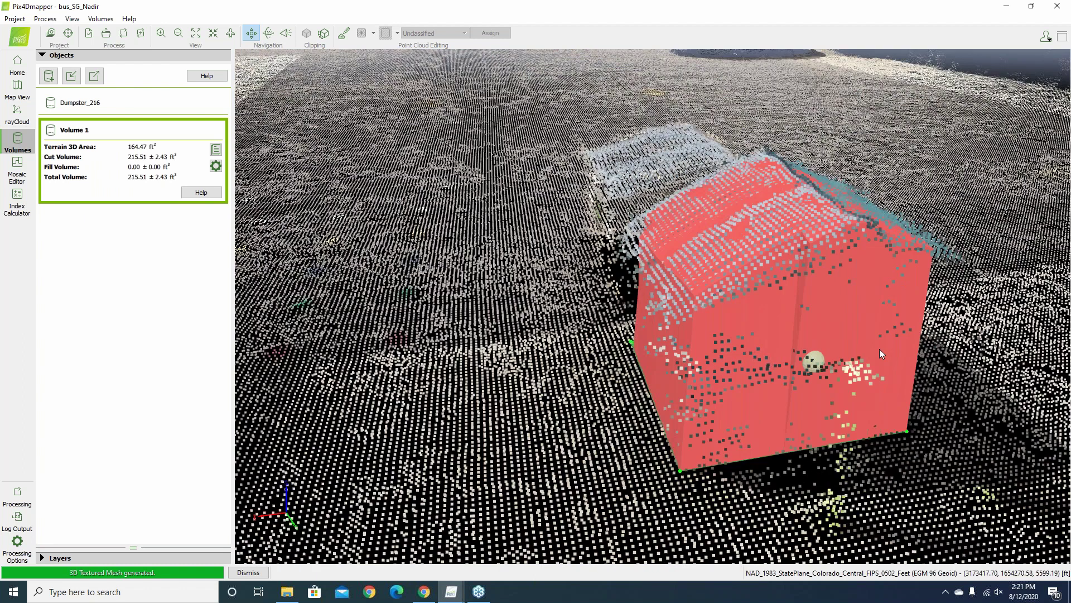
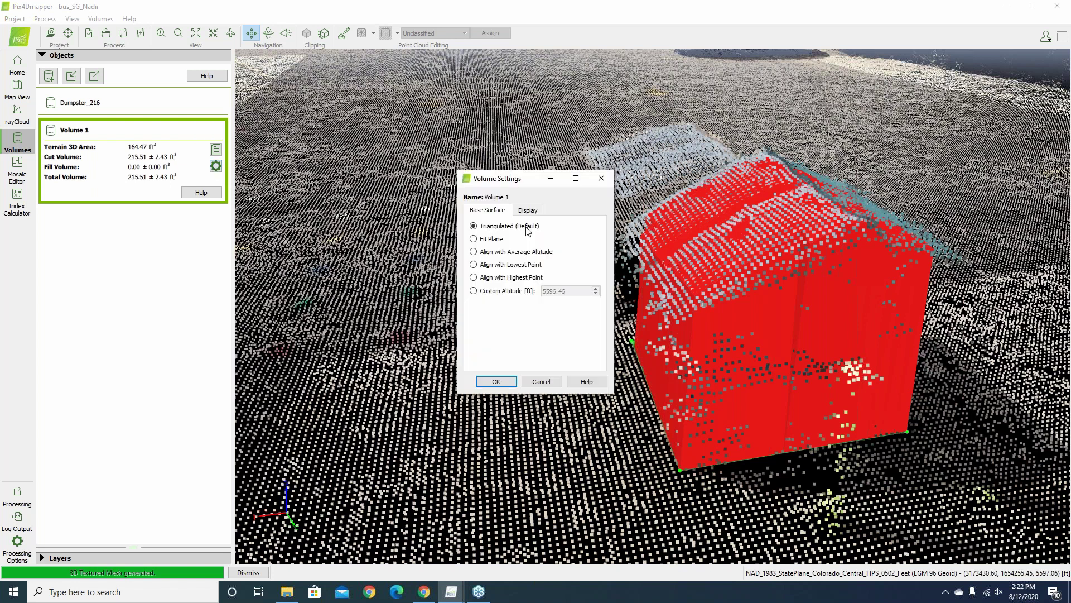
# Set Volume 1's base surface to a custom altitude of 5596.46 ft and recompute the volume
pyautogui.click(473, 291)
pyautogui.click(498, 382)
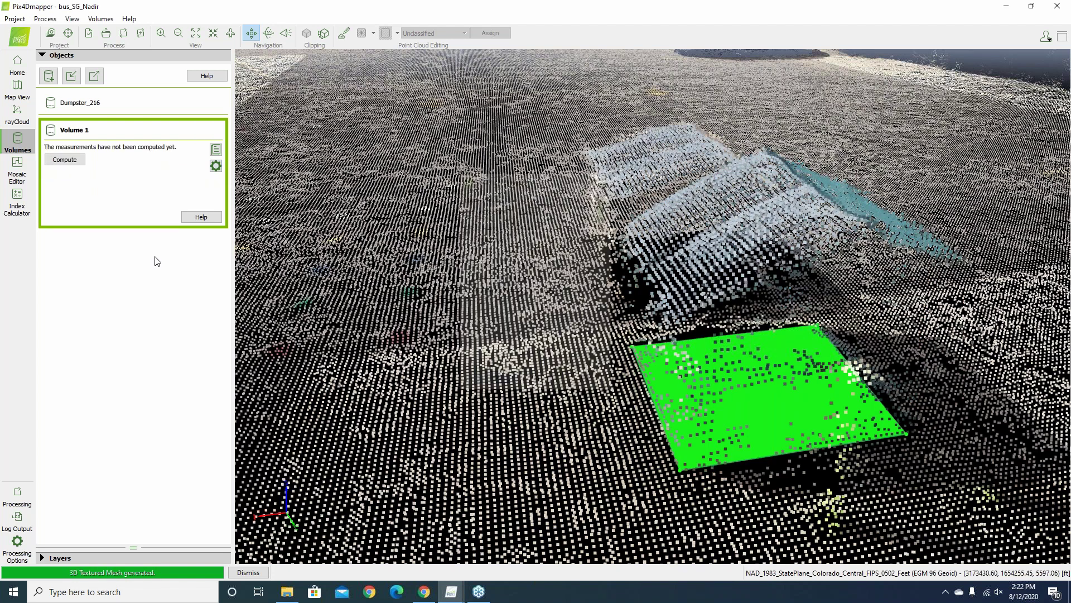
pyautogui.click(65, 160)
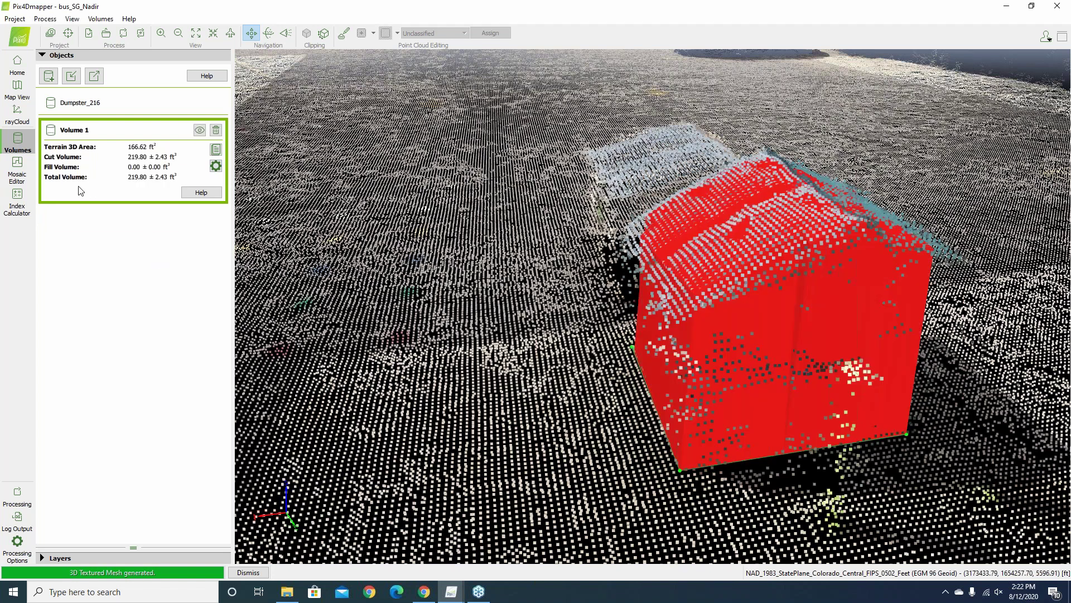
# Preview a Fit Plane base for Volume 1, set its base surface to a custom altitude of 5597.96 ft instead, and recompute
pyautogui.click(216, 170)
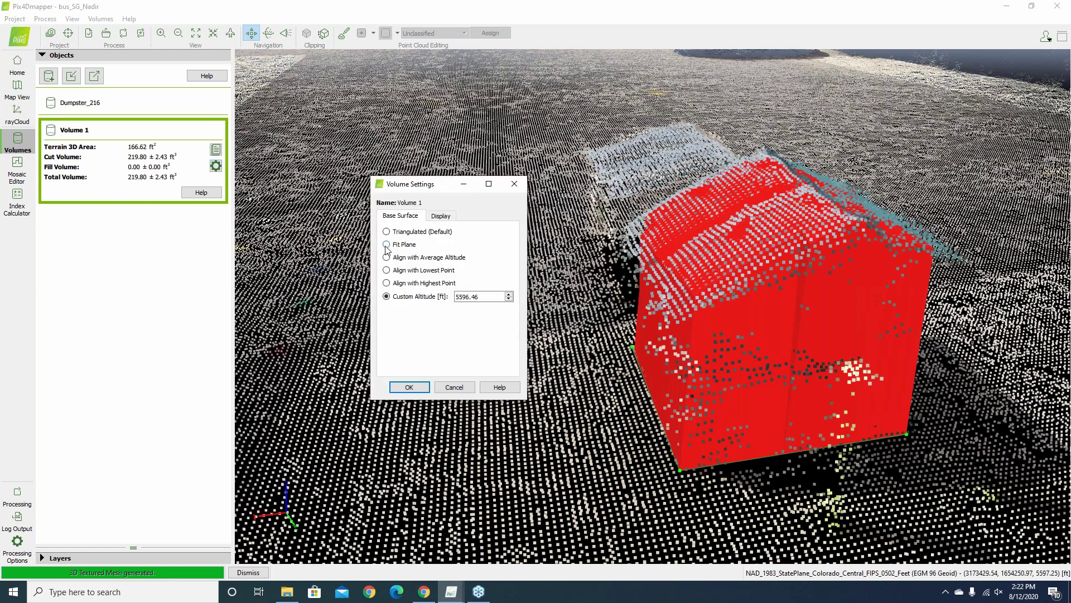
pyautogui.click(386, 246)
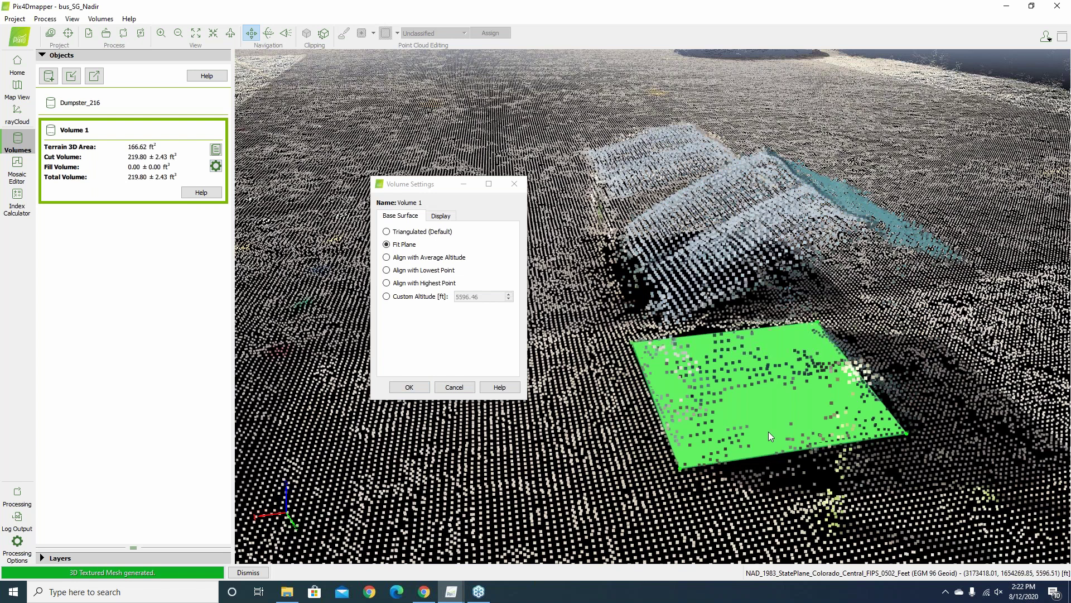
pyautogui.moveTo(770, 436); pyautogui.dragTo(574, 385)
pyautogui.scroll(3, 575, 385)
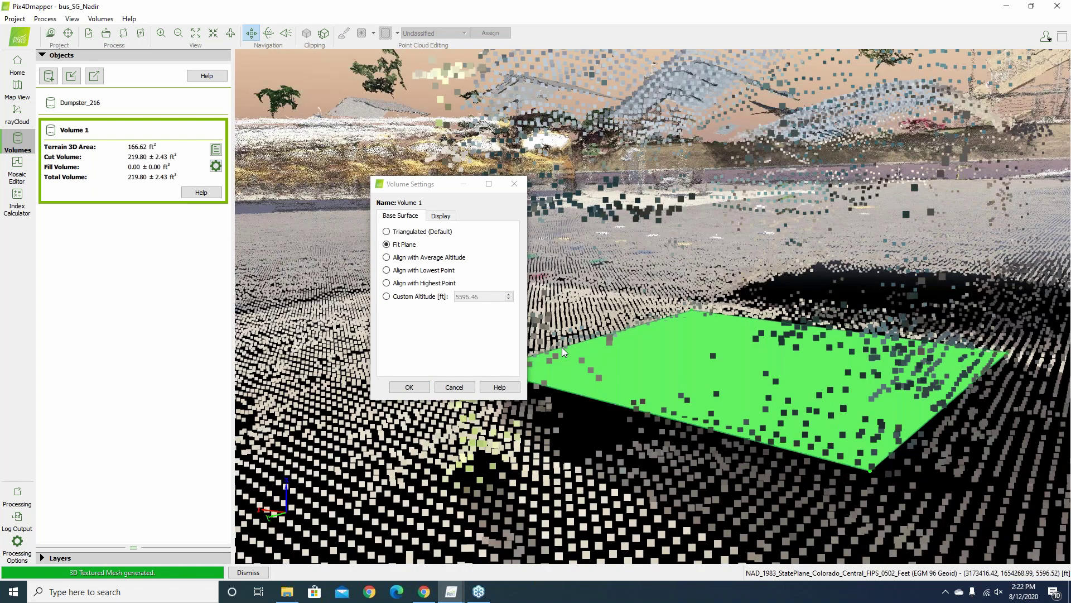
pyautogui.click(387, 296)
pyautogui.click(509, 295)
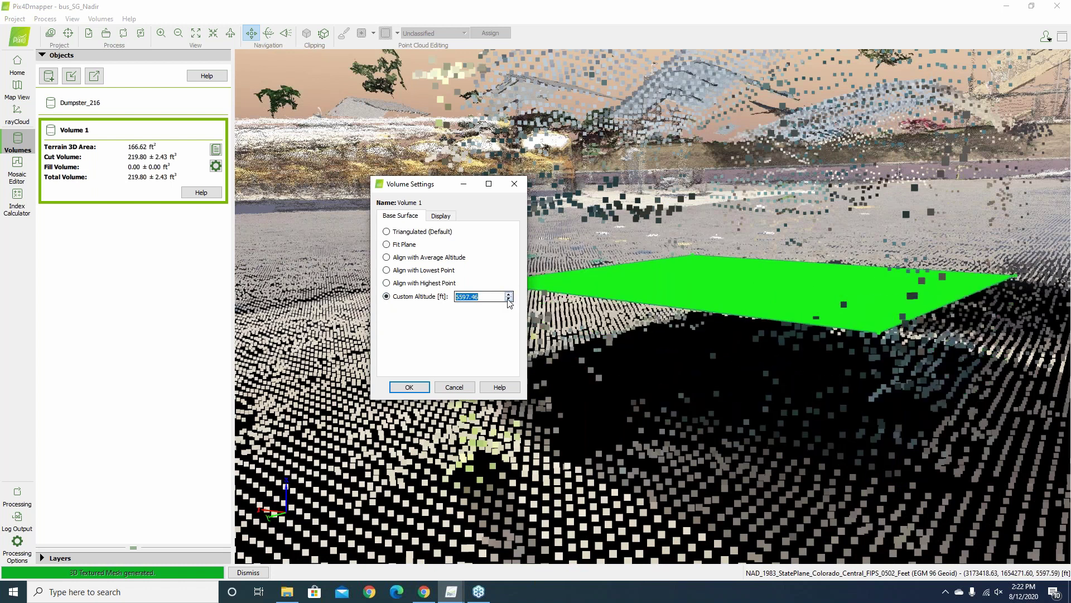
pyautogui.click(509, 300)
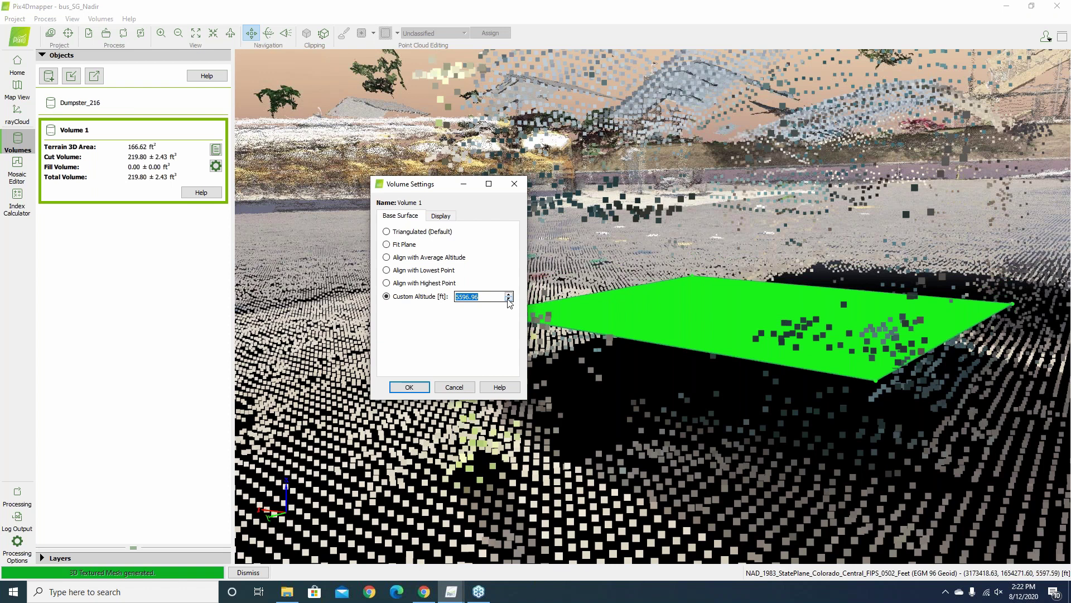
pyautogui.doubleClick(509, 294)
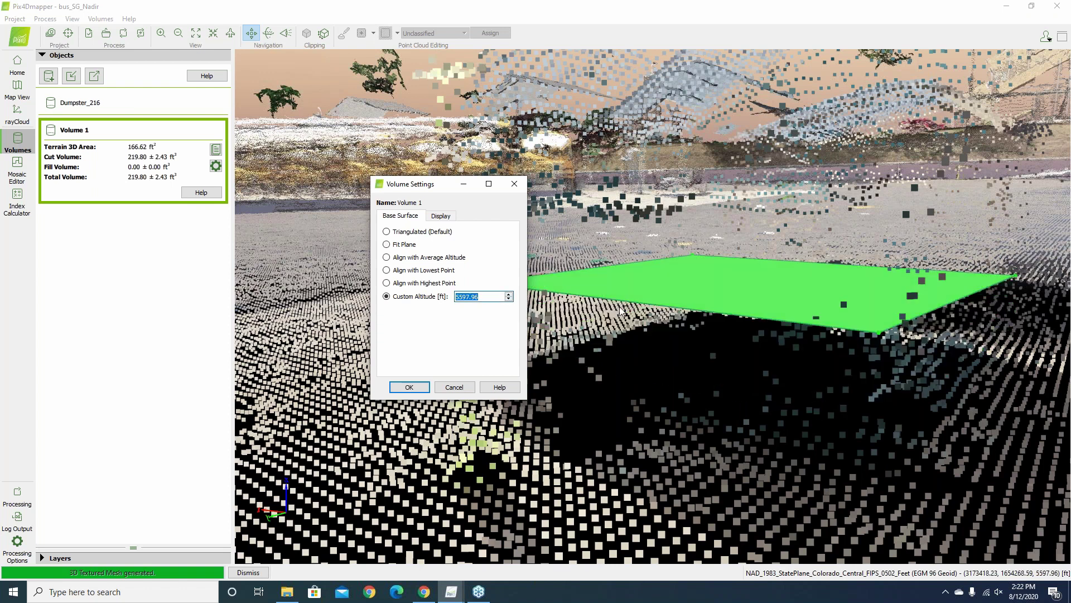
pyautogui.press('Return')
pyautogui.click(64, 160)
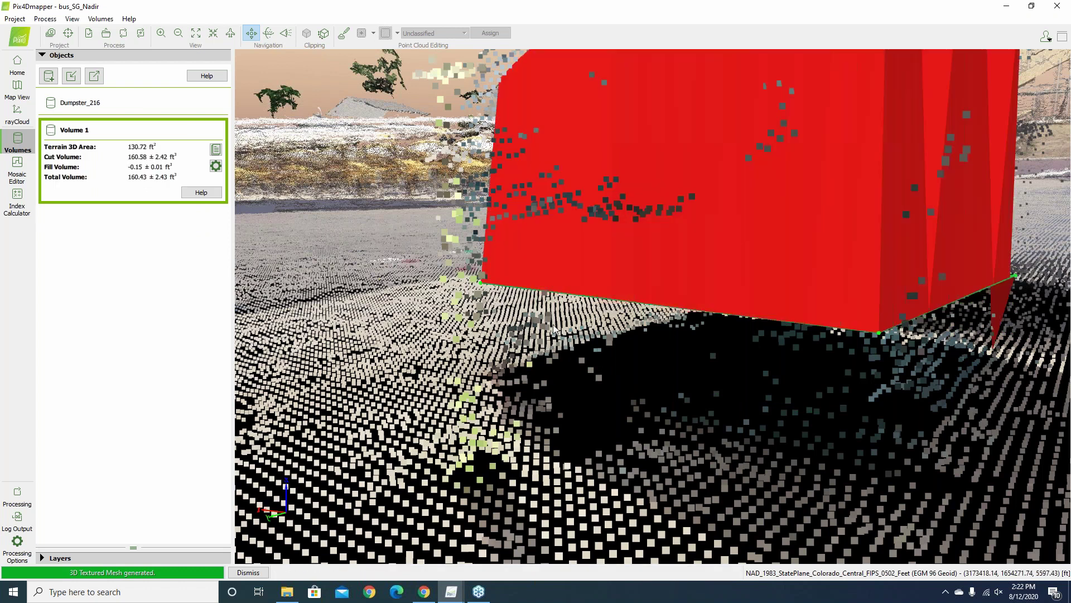
# Examine the recomputed Volume 1 from several sides, checking its raised base and the corner reaching below it
pyautogui.moveTo(554, 329); pyautogui.dragTo(632, 337)
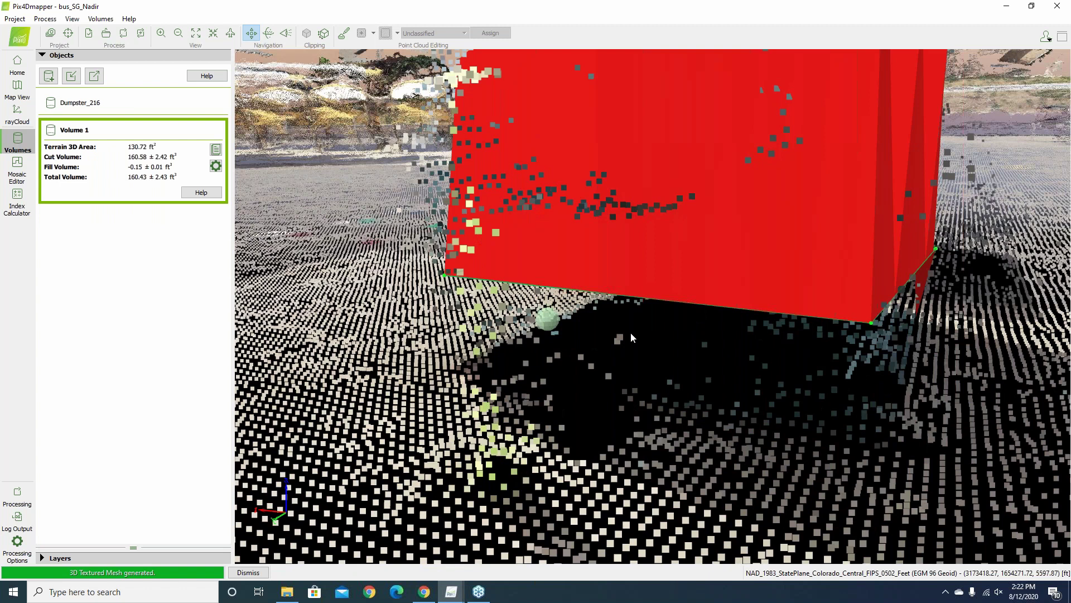
pyautogui.scroll(-5, 629, 309)
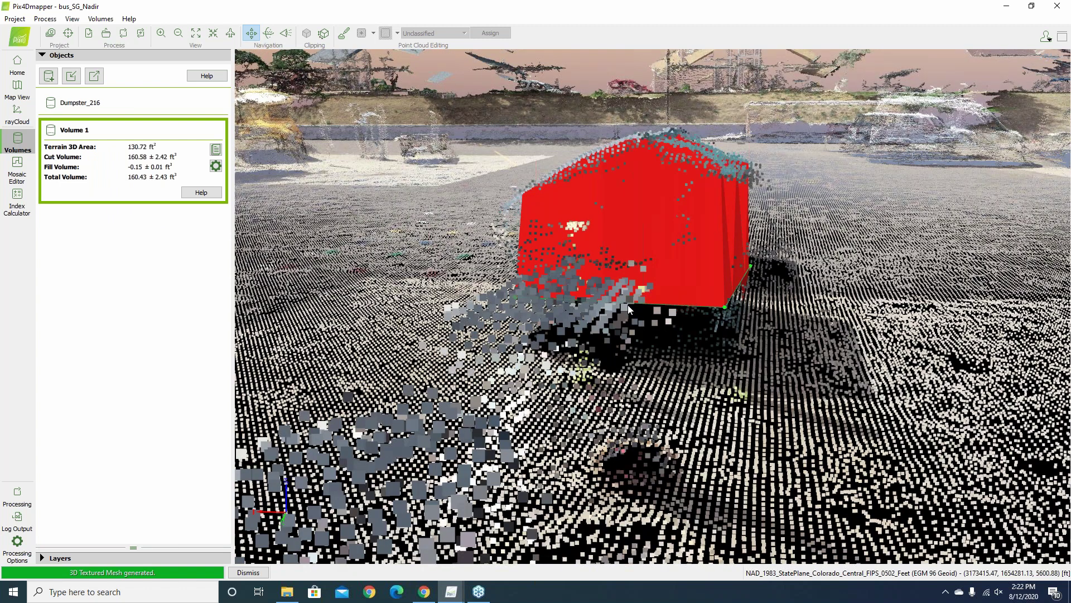
pyautogui.moveTo(629, 308); pyautogui.dragTo(851, 379)
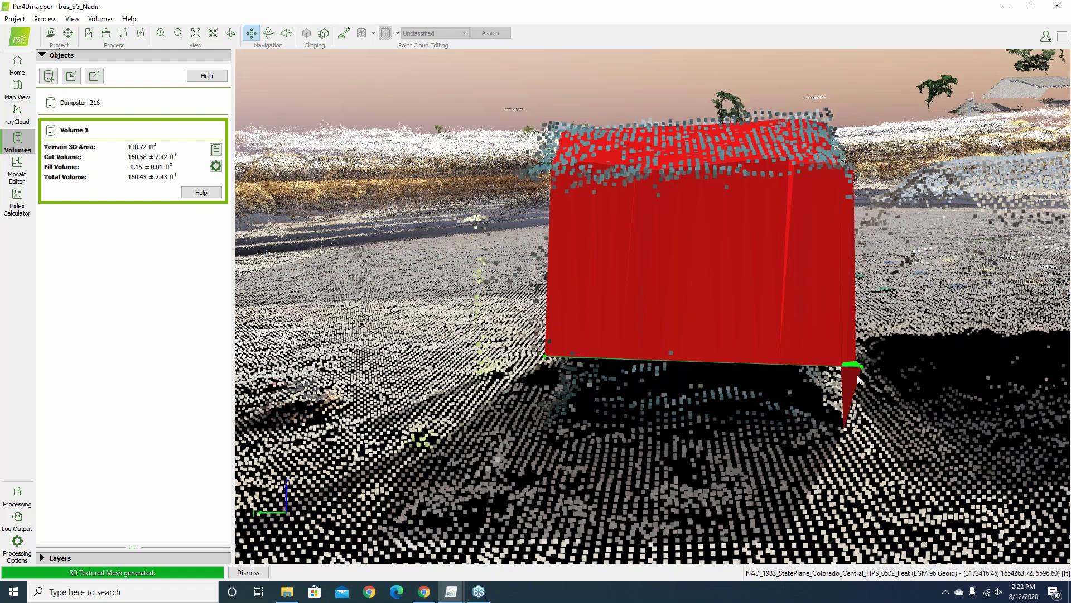
pyautogui.moveTo(859, 379); pyautogui.dragTo(320, 189)
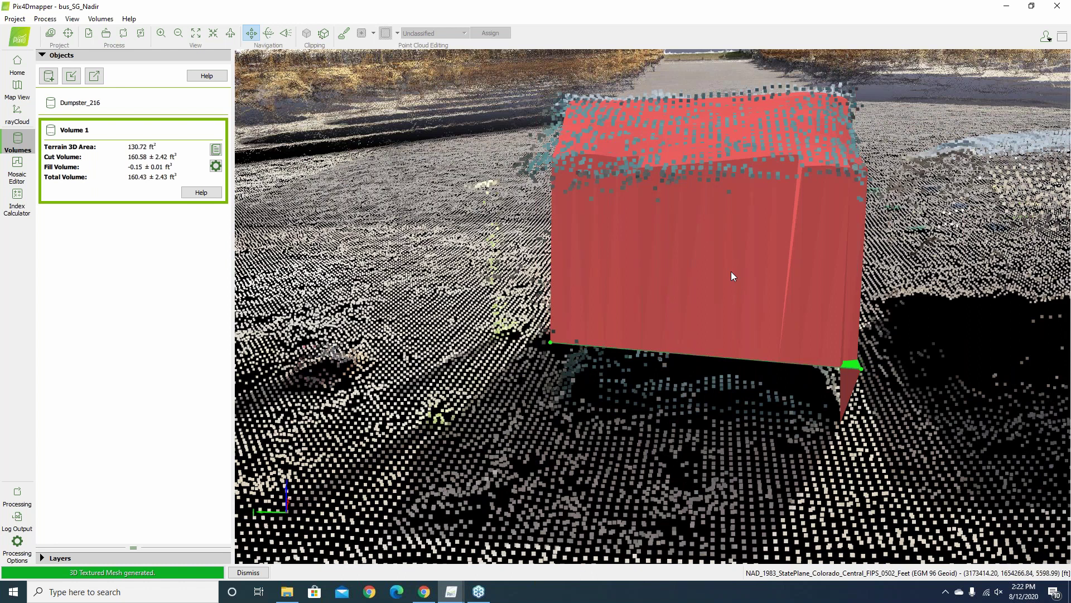
pyautogui.moveTo(733, 276); pyautogui.dragTo(793, 302)
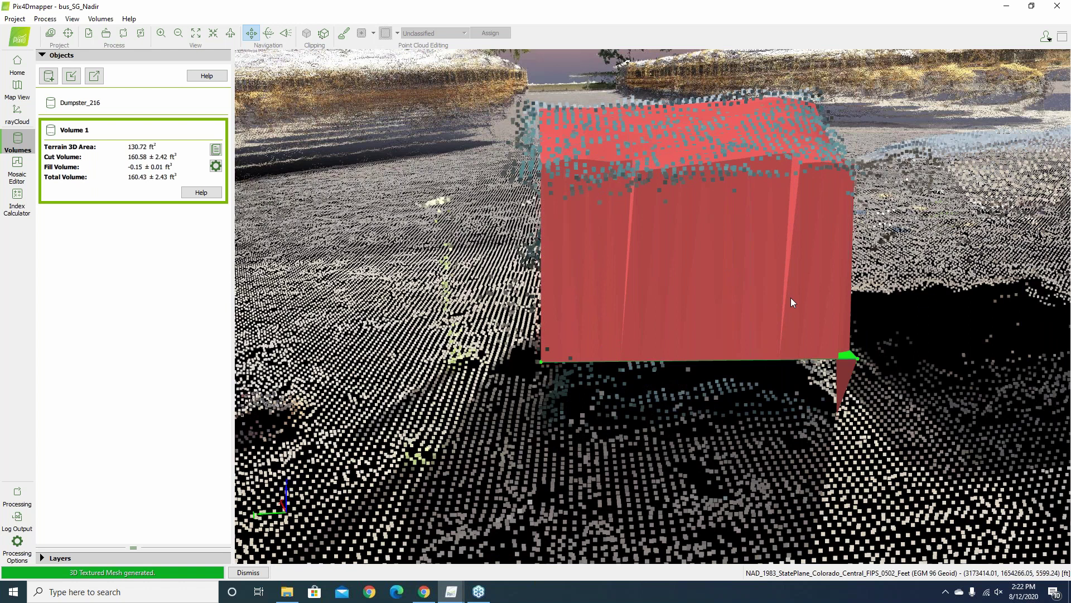
# Show the Dumpster_216 volume again to compare its shape with Volume 1
pyautogui.click(62, 106)
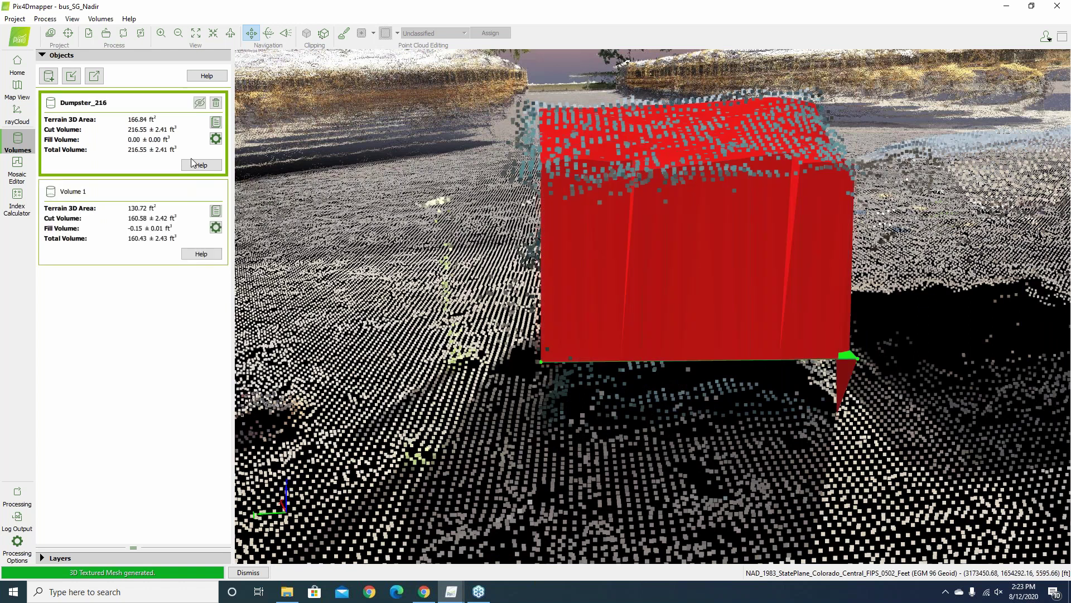
pyautogui.click(199, 103)
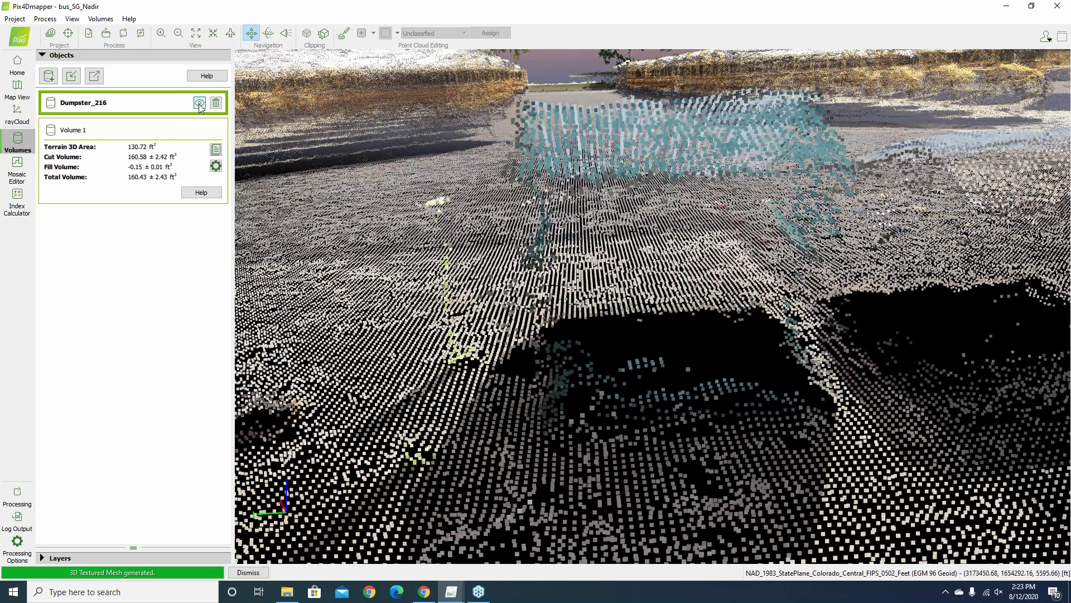
pyautogui.click(199, 103)
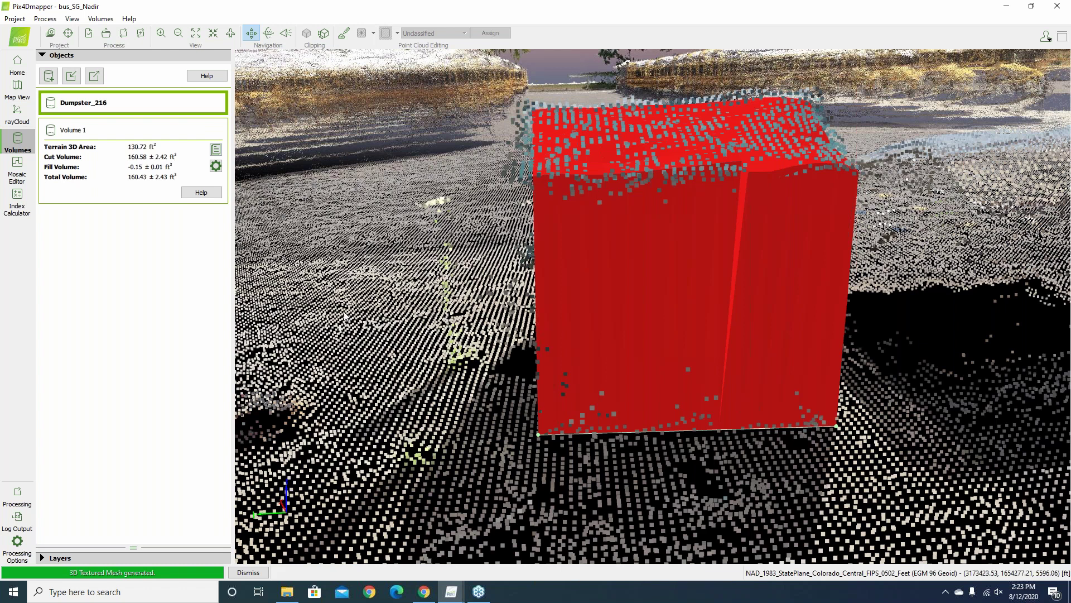
# Return to the rayCloud view and switch to the bus_SG_Nadir dataset in Pix4Dcloud
pyautogui.click(18, 112)
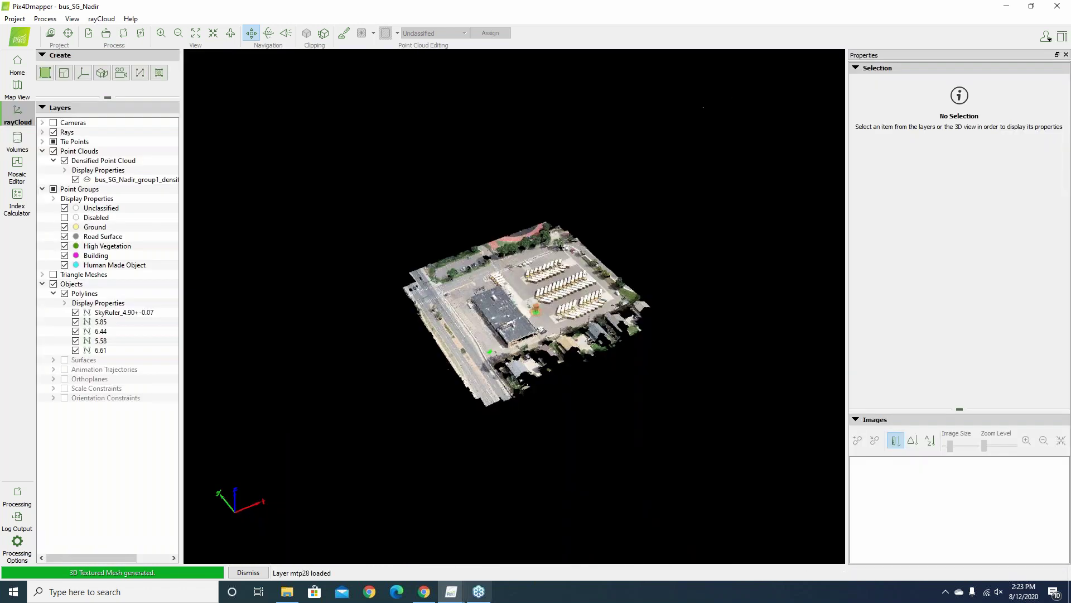
pyautogui.moveTo(426, 596)
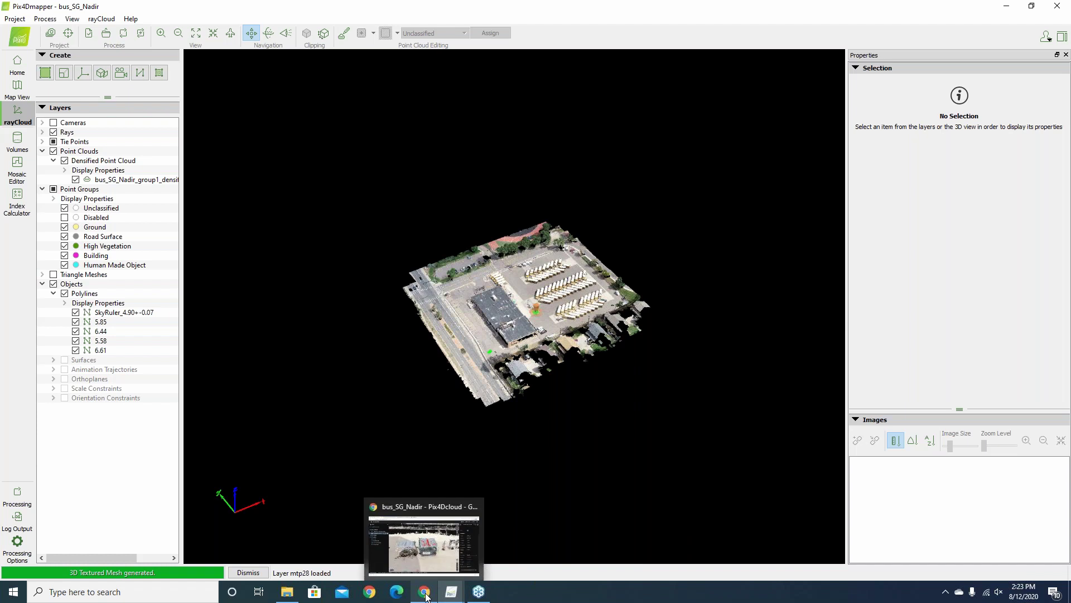
pyautogui.click(430, 558)
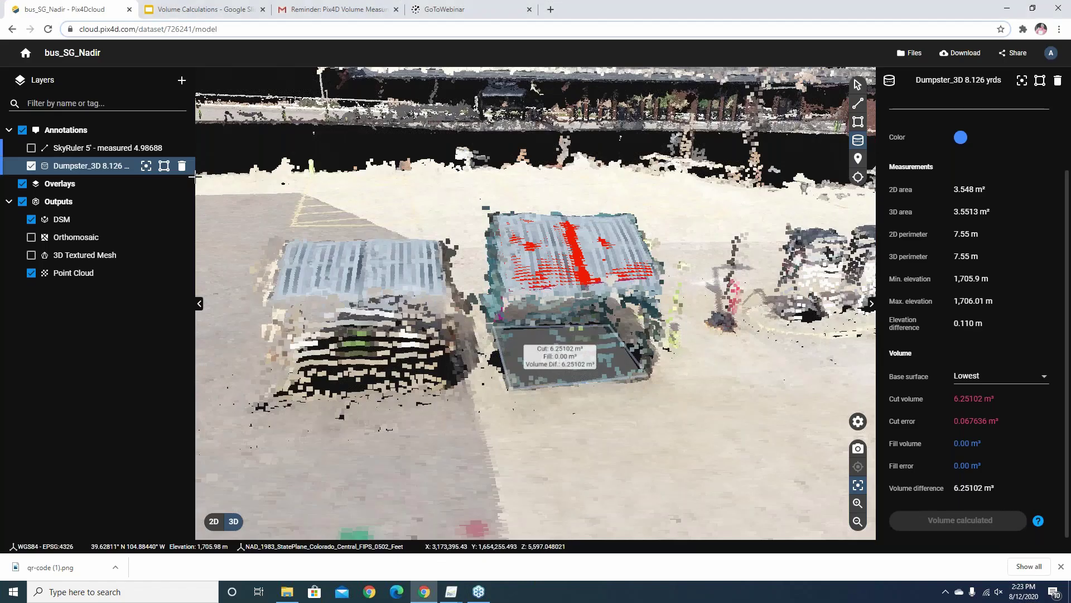
# Show the dataset in 2D with the DSM layer hidden and the Orthomosaic layer visible
pyautogui.click(215, 521)
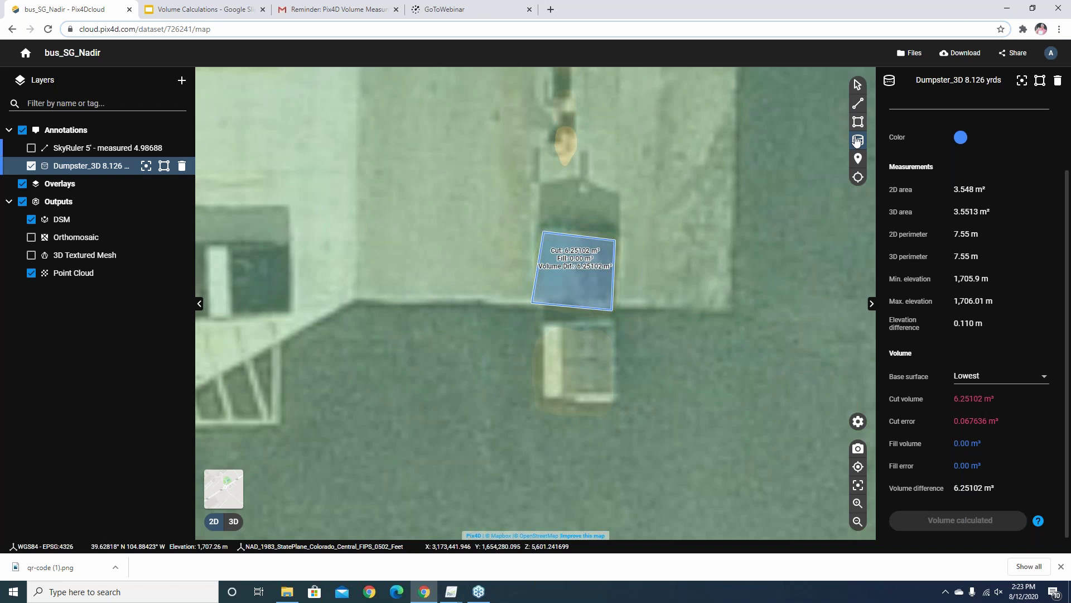
pyautogui.click(31, 219)
pyautogui.click(32, 237)
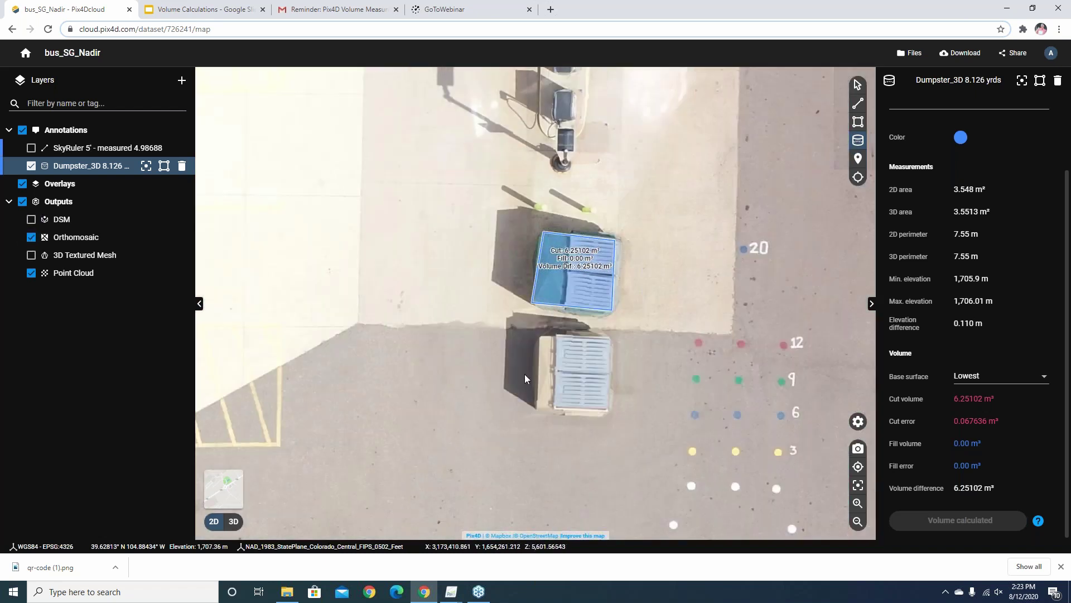
# Create a volume annotation with a four-corner base of about 3.45 m² traced around the tan dumpster beside the teal one
pyautogui.click(859, 140)
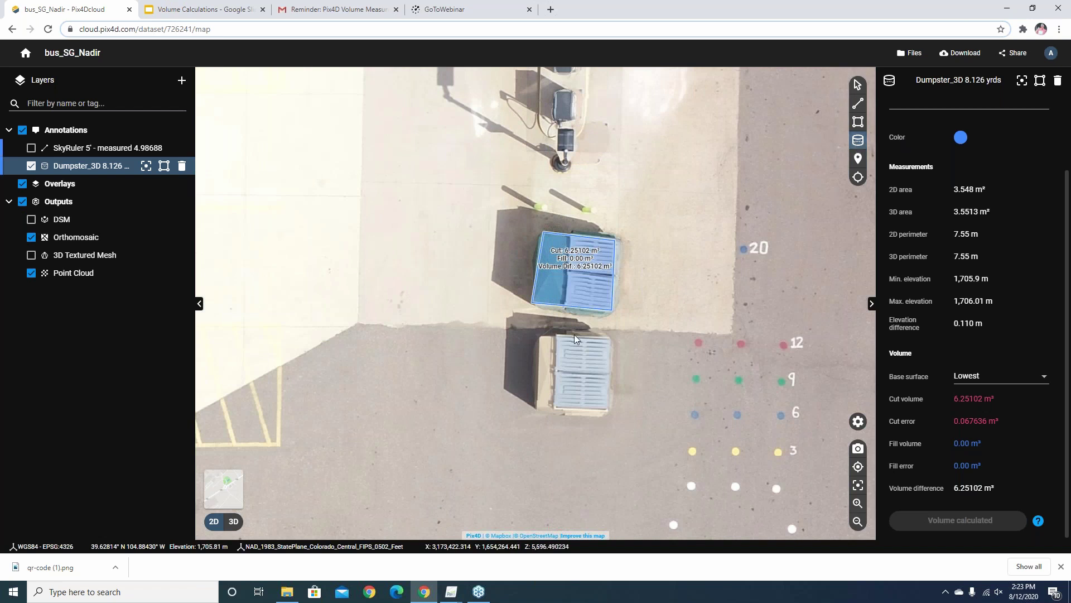
pyautogui.click(535, 344)
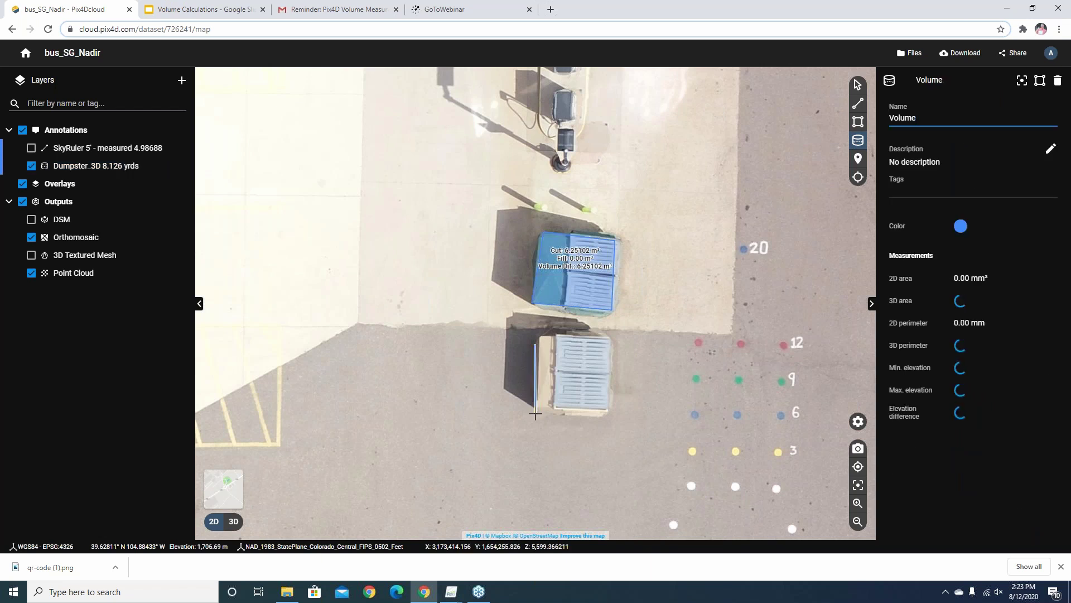
pyautogui.click(535, 414)
pyautogui.click(606, 416)
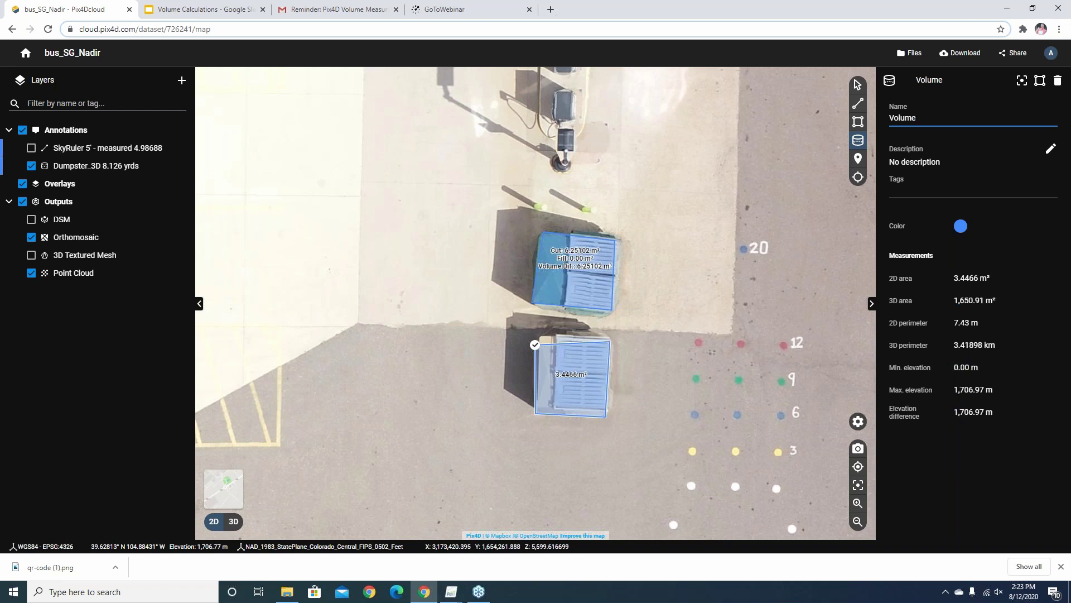
pyautogui.click(609, 343)
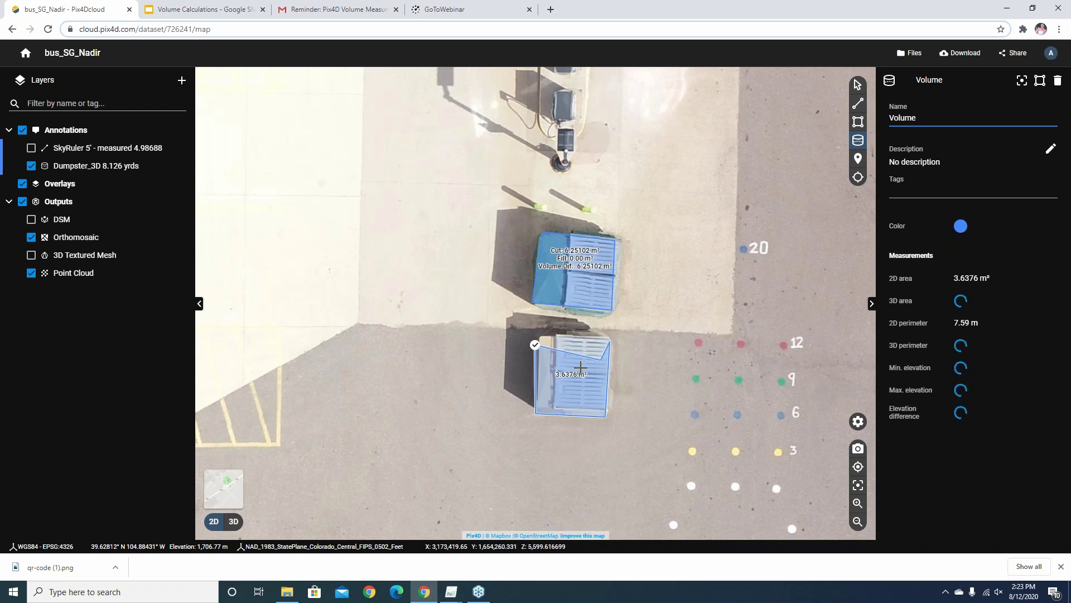
pyautogui.click(535, 344)
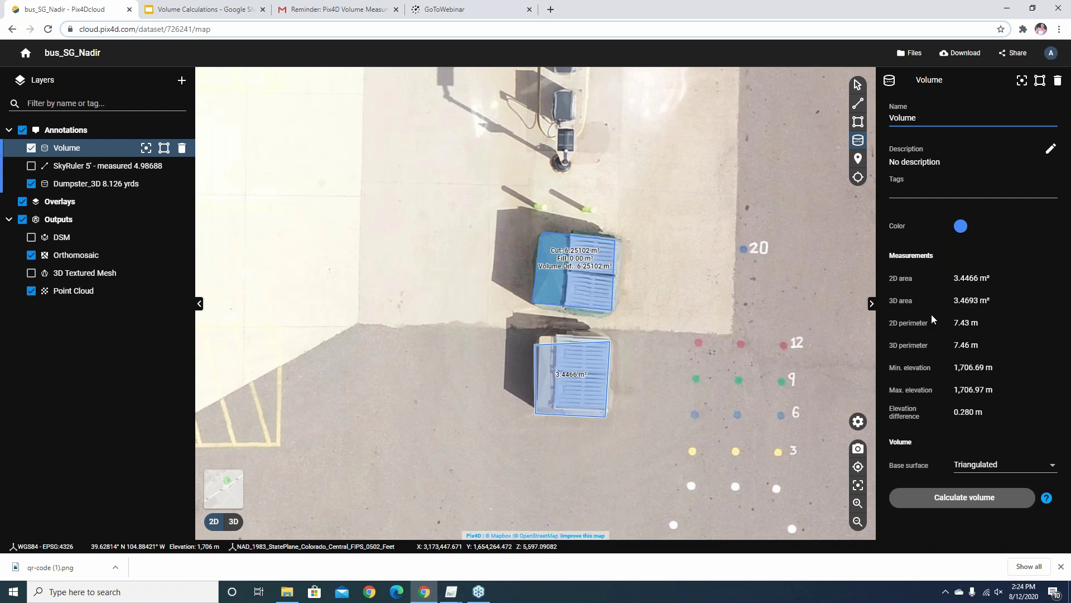
# Switch the dataset to 3D and view the new volume's base at the tan dumpster from a low side angle
pyautogui.click(1052, 466)
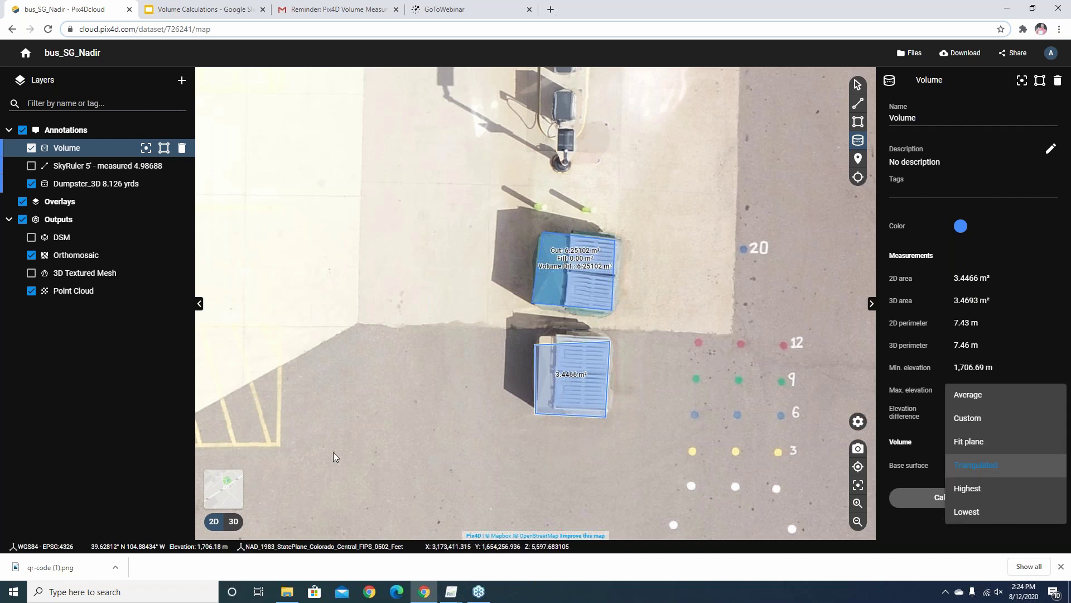
pyautogui.click(233, 526)
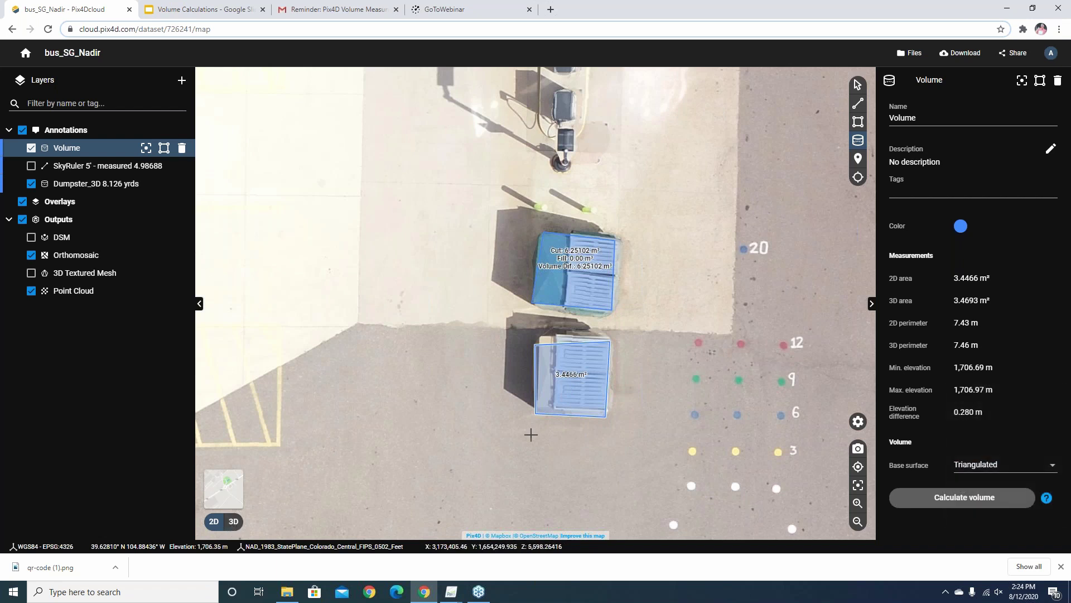
pyautogui.click(233, 523)
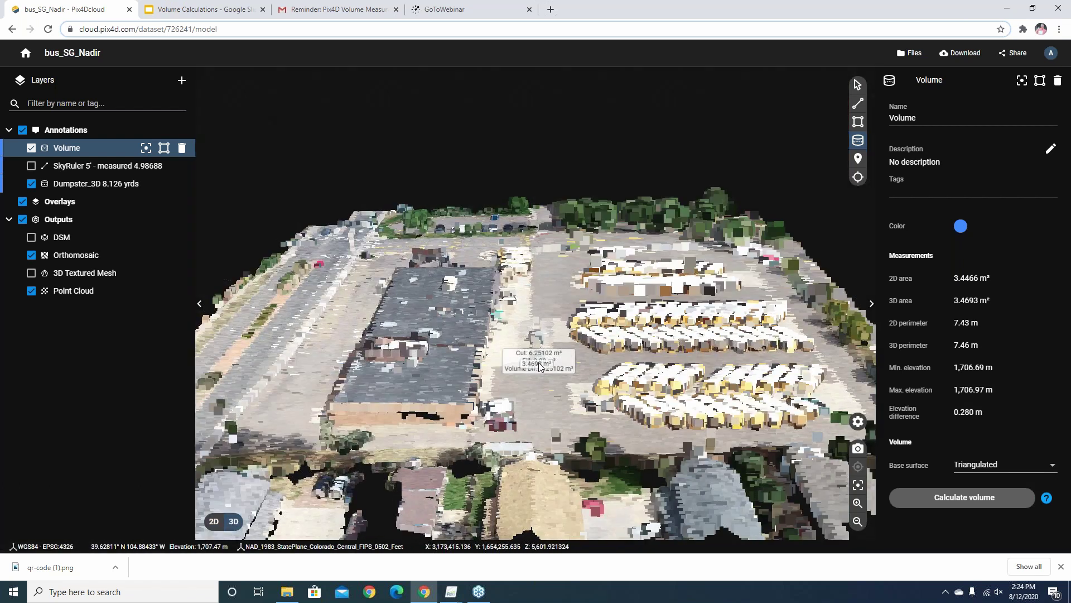
pyautogui.scroll(2, 535, 367)
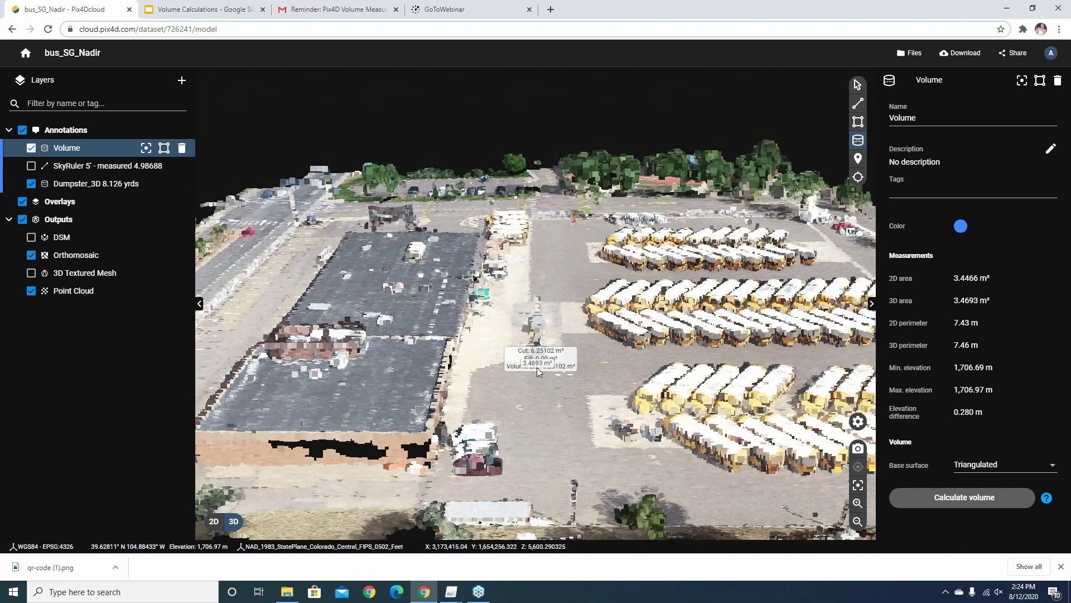
pyautogui.scroll(5, 537, 367)
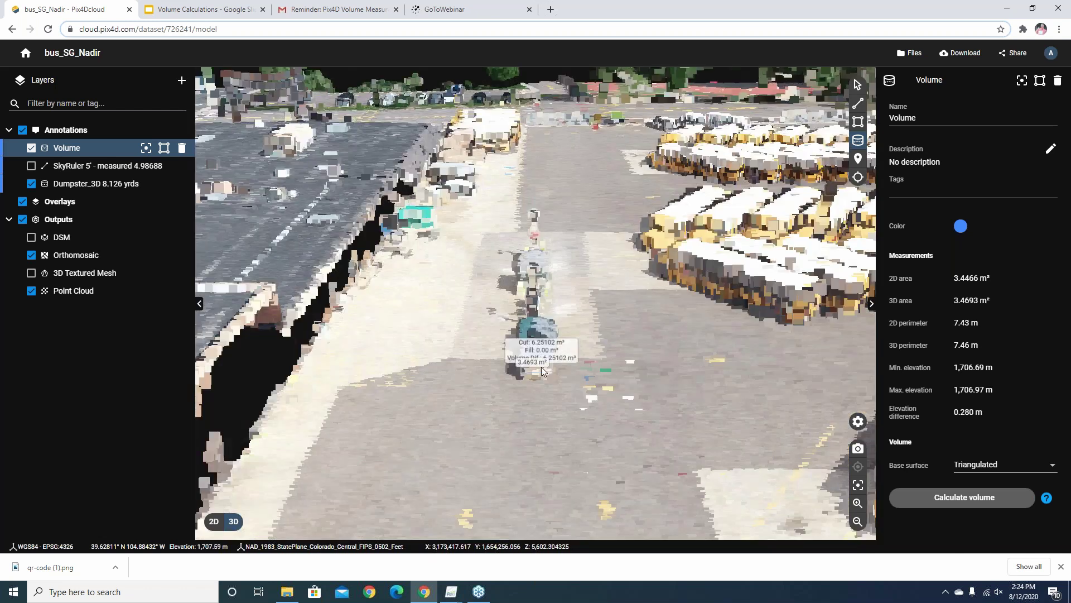
pyautogui.scroll(5, 477, 336)
pyautogui.moveTo(477, 337); pyautogui.dragTo(798, 319)
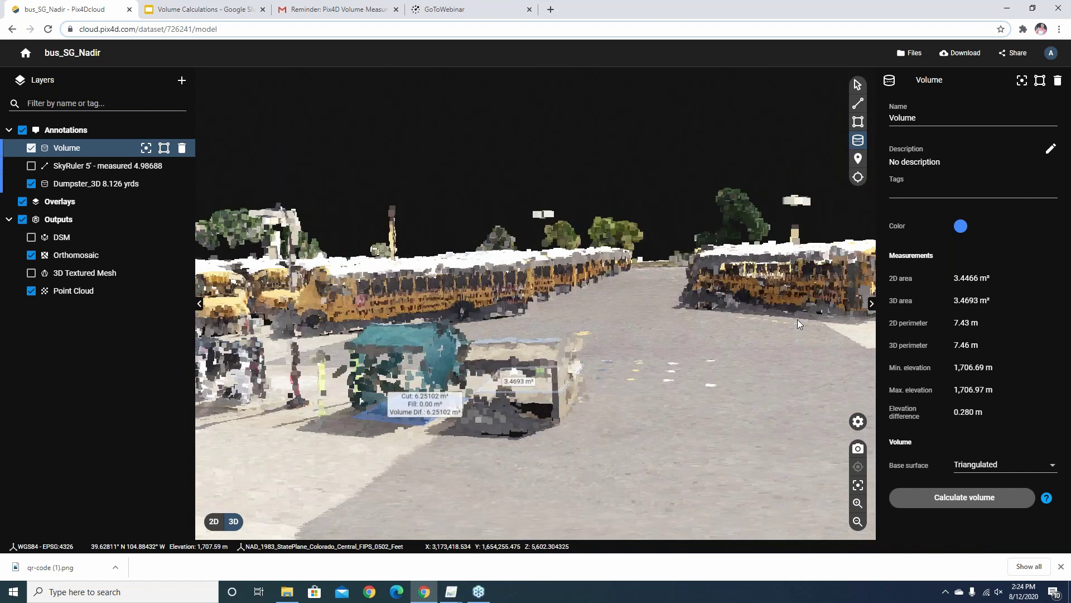
pyautogui.moveTo(798, 320); pyautogui.dragTo(546, 386)
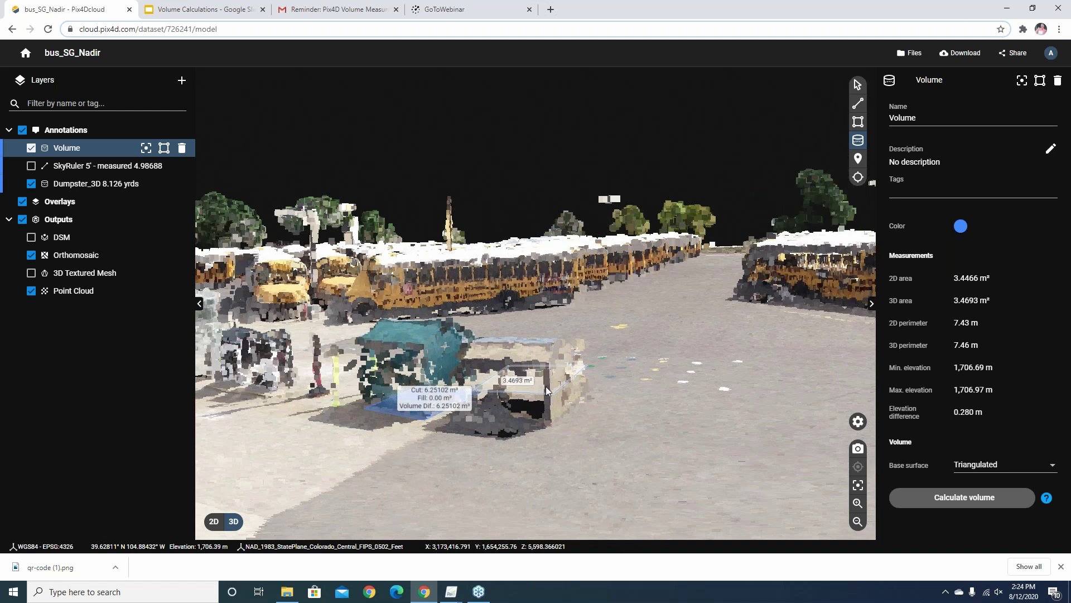
# Move the volume's base corners down to the ground around the tan dumpster in 3D, giving a base of about 3.7 m²
pyautogui.click(859, 85)
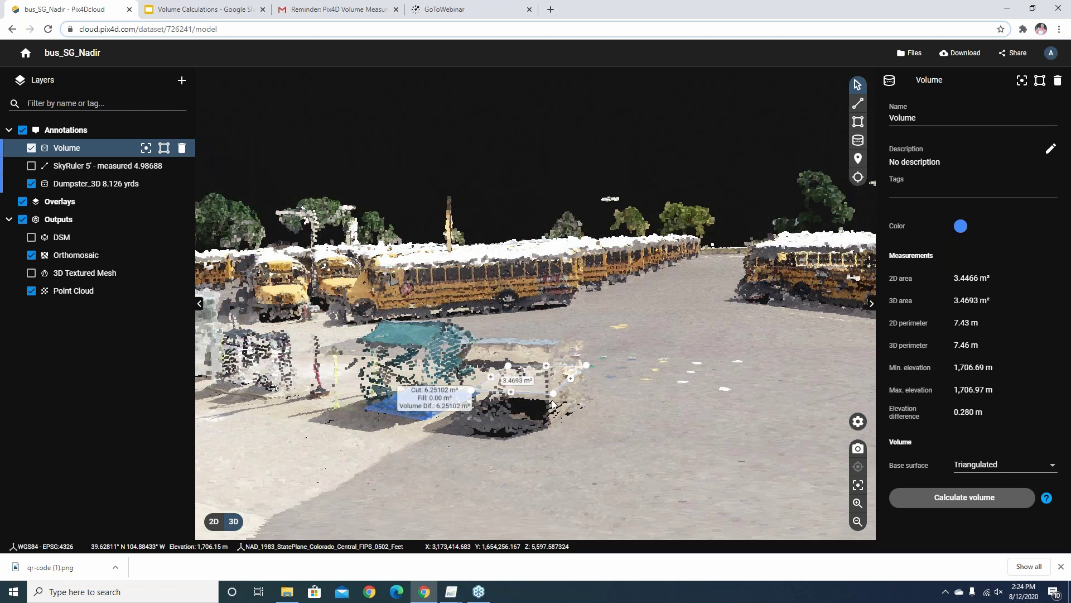
pyautogui.scroll(1, 553, 402)
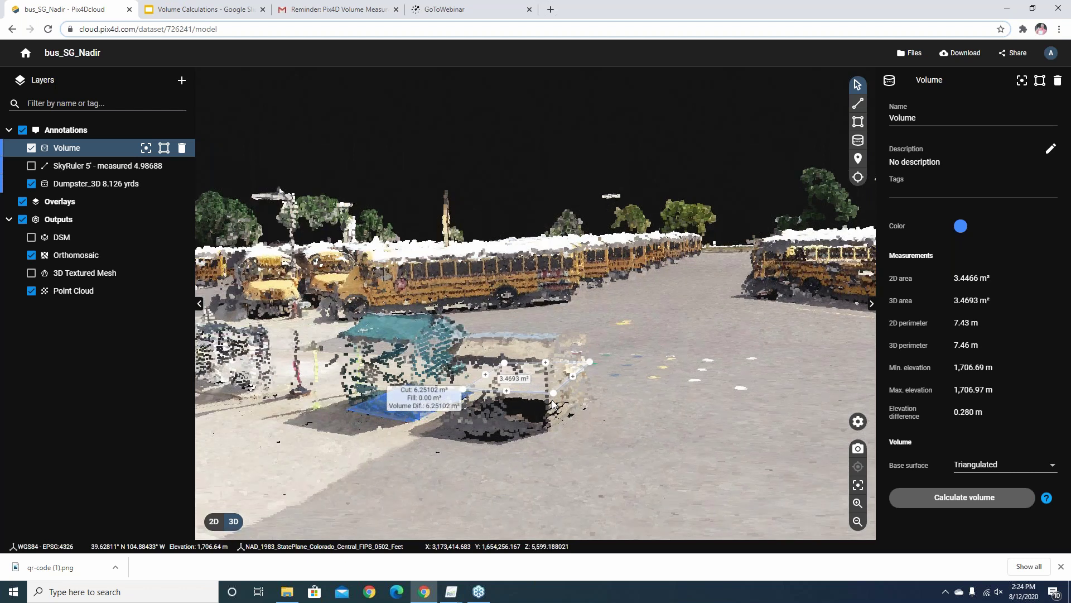
pyautogui.scroll(3, 552, 402)
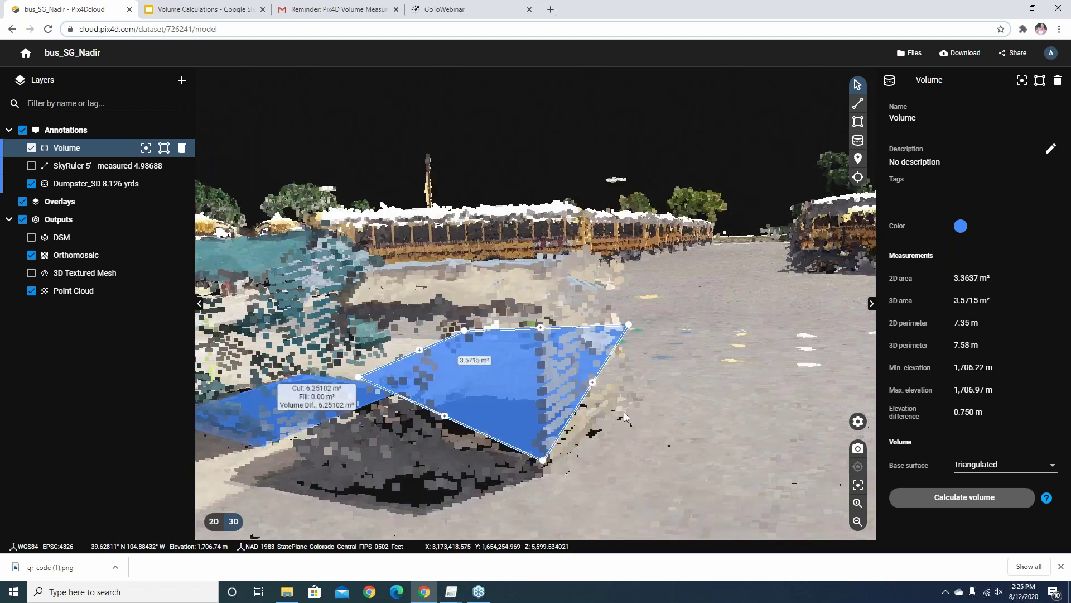
pyautogui.moveTo(629, 324); pyautogui.dragTo(624, 394)
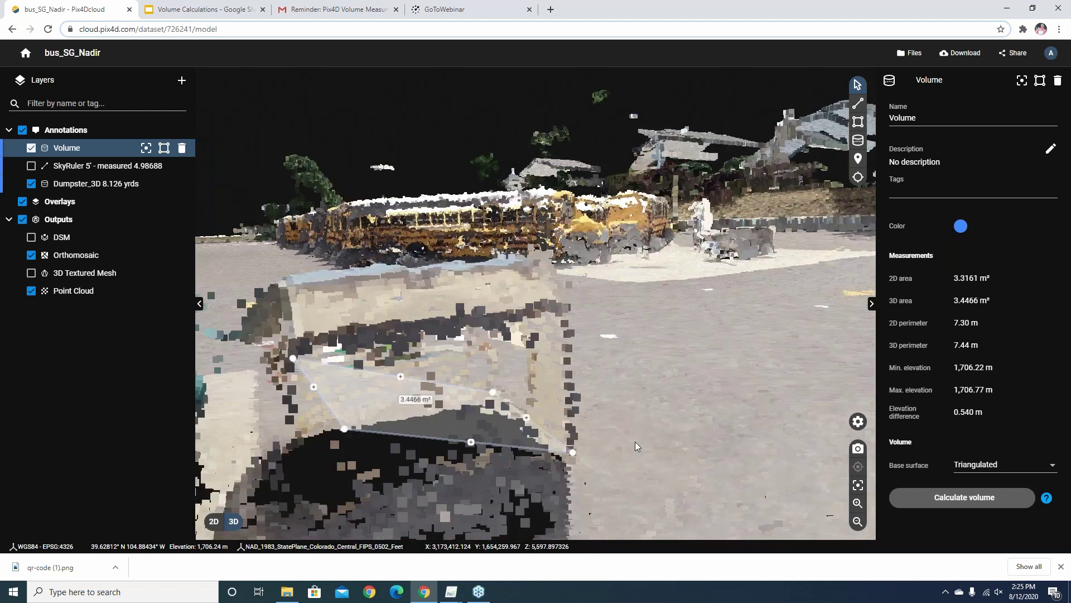
pyautogui.moveTo(635, 442); pyautogui.dragTo(571, 472)
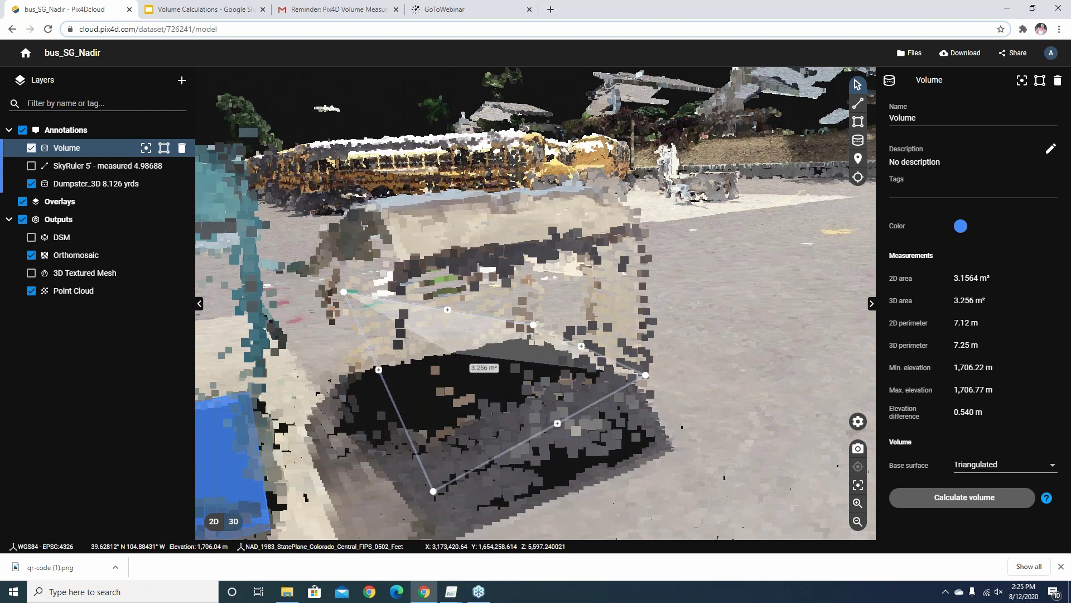
pyautogui.moveTo(433, 491); pyautogui.dragTo(408, 487)
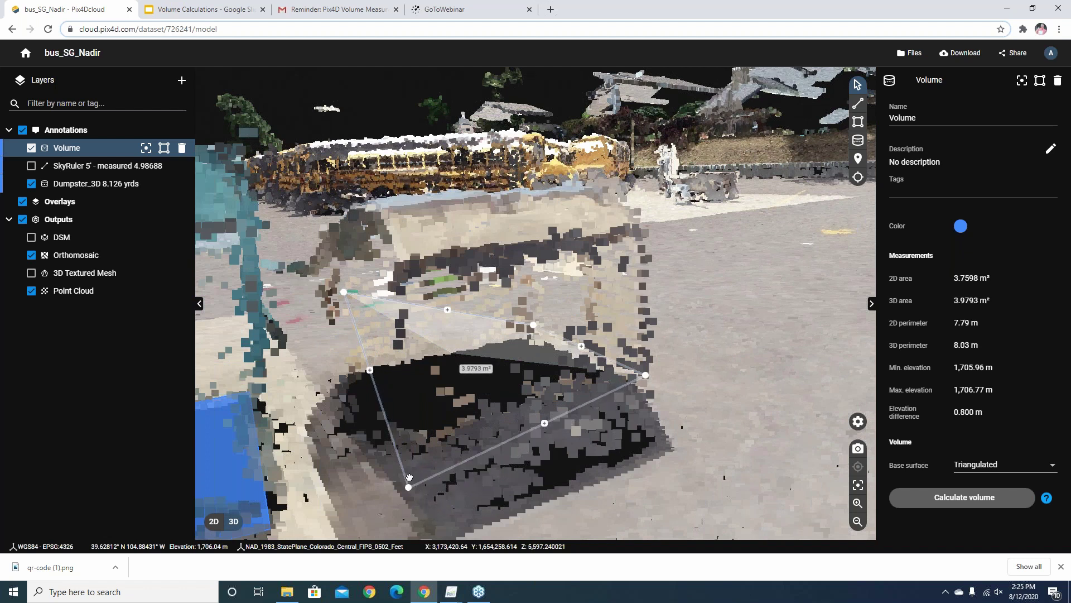
pyautogui.moveTo(409, 477); pyautogui.dragTo(410, 478)
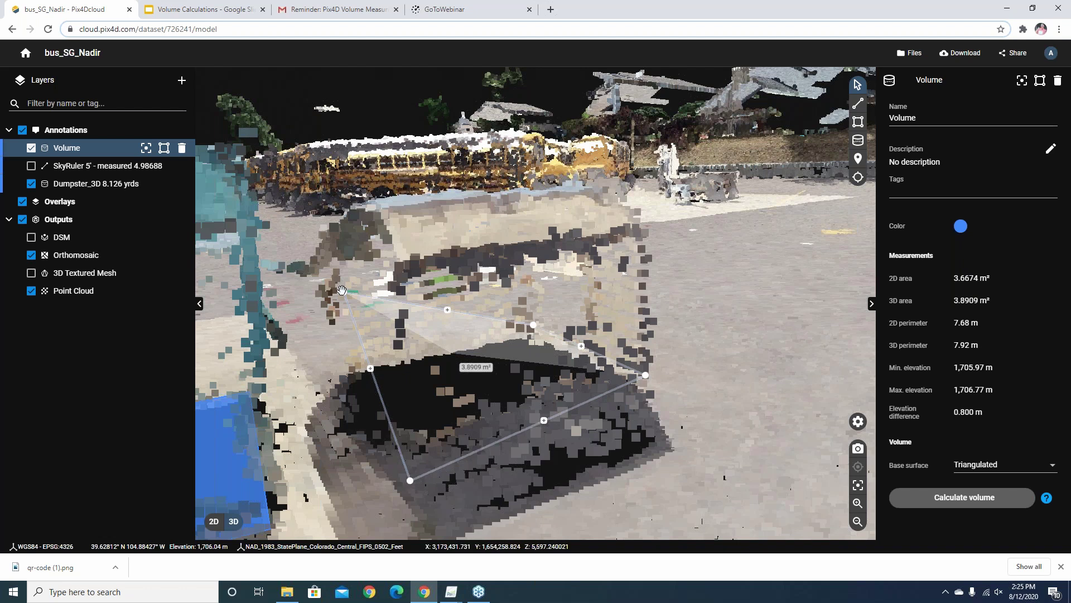
pyautogui.moveTo(342, 291); pyautogui.dragTo(380, 420)
pyautogui.moveTo(502, 457); pyautogui.dragTo(389, 437)
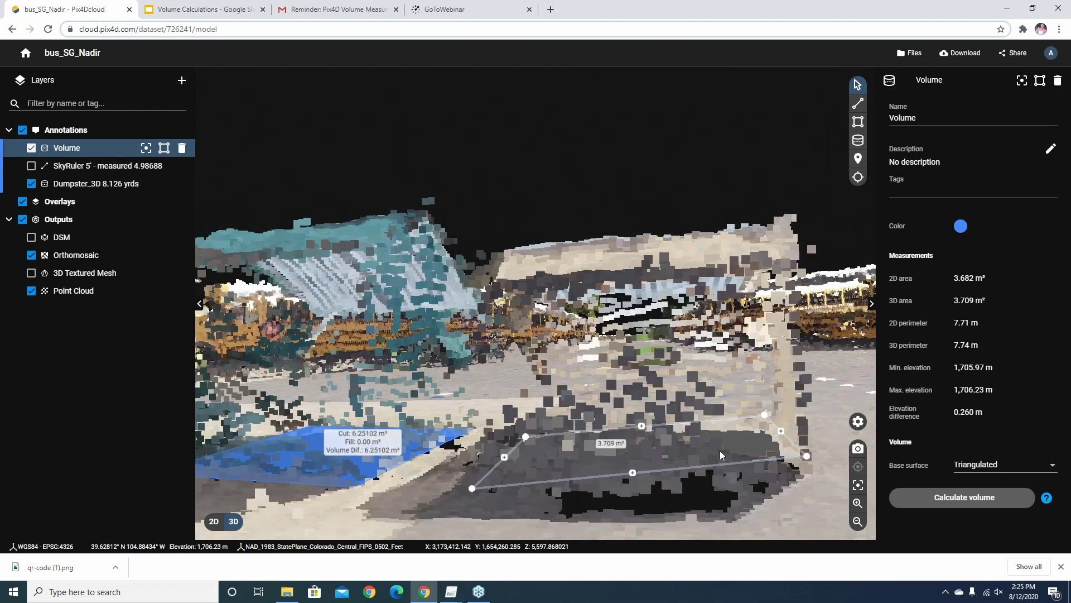
# Calculate the tan dumpster's volume with the Triangulated base surface and try the Lowest base surface
pyautogui.click(964, 497)
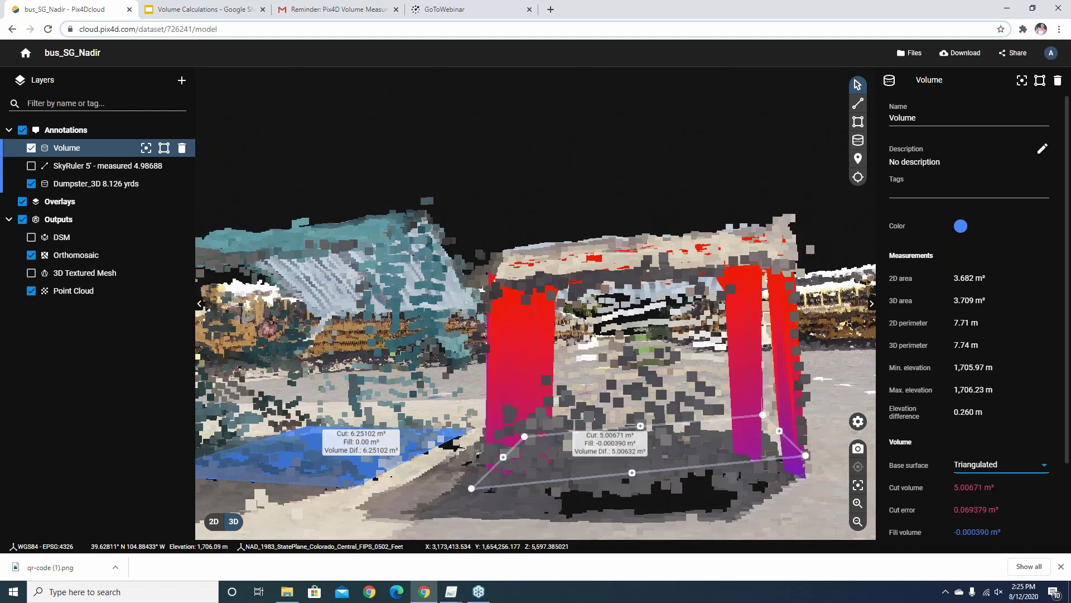
pyautogui.click(1046, 469)
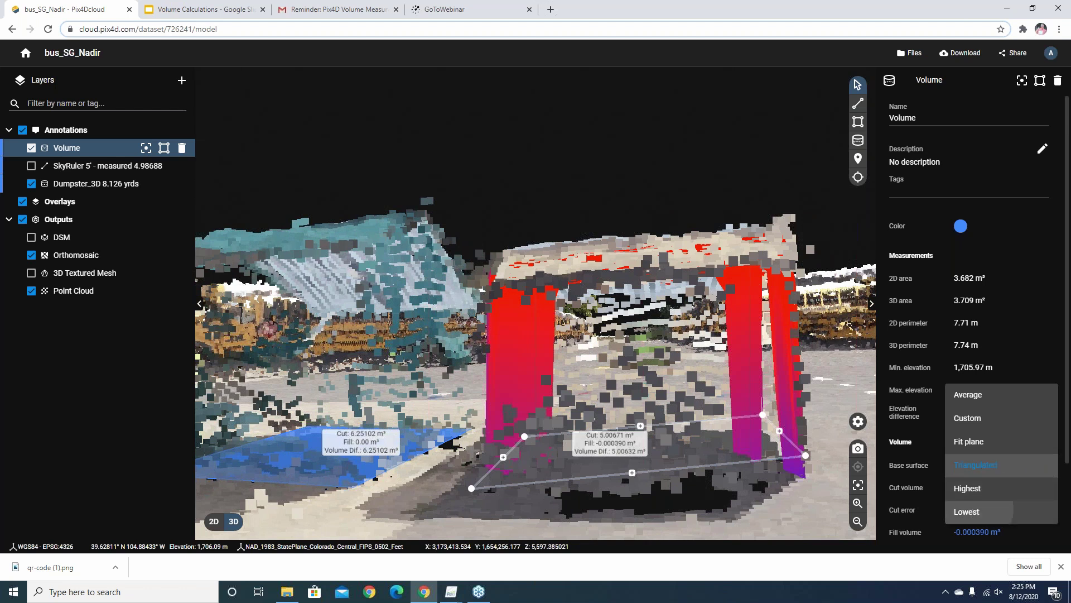
pyautogui.click(970, 510)
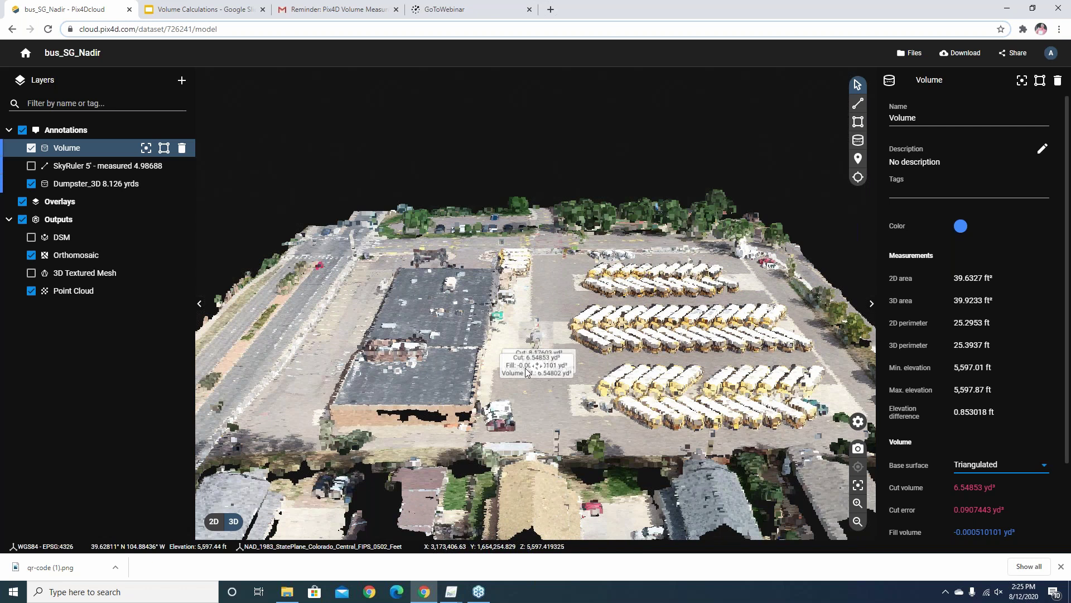
# Move one ground corner of the tan dumpster's volume base inward on the teal dumpster's side, giving a 2D area of about 35.9 ft²
pyautogui.scroll(3, 526, 373)
pyautogui.scroll(-2, 1062, 412)
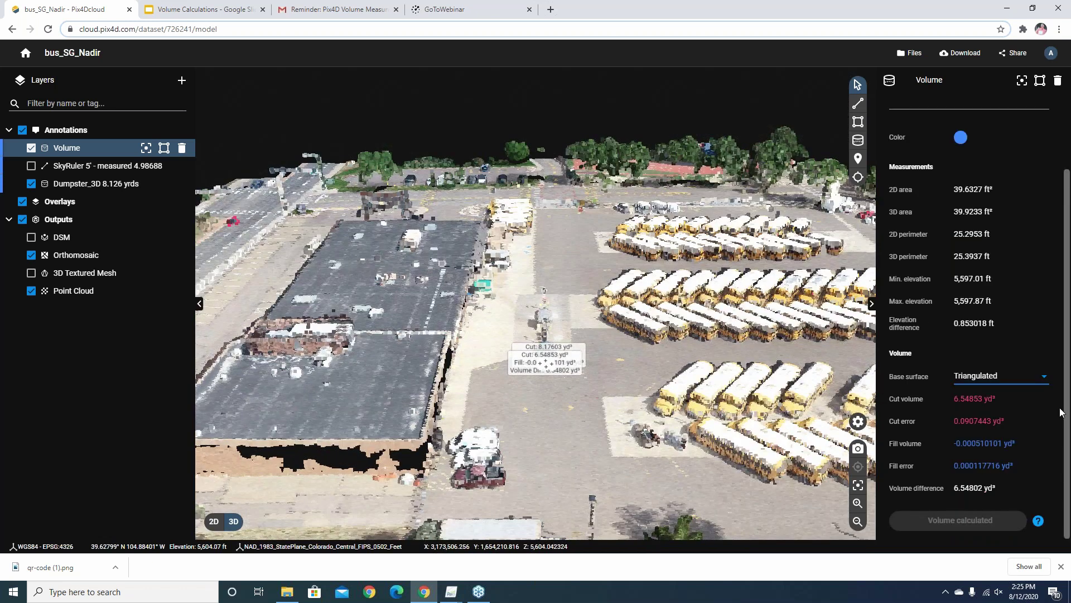
pyautogui.scroll(2, 550, 363)
pyautogui.scroll(2, 554, 358)
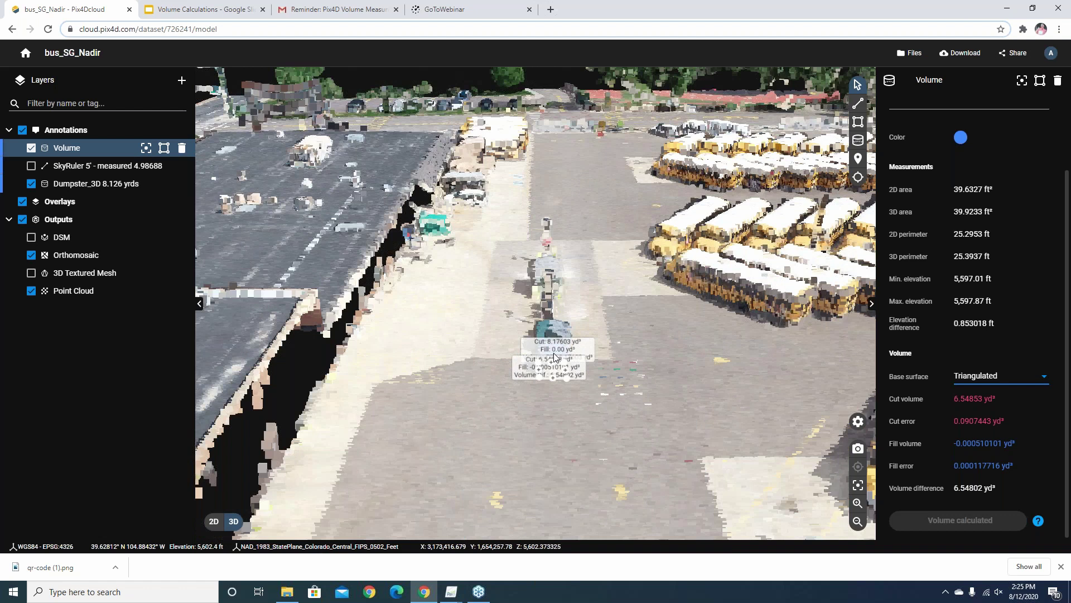
pyautogui.scroll(2, 554, 357)
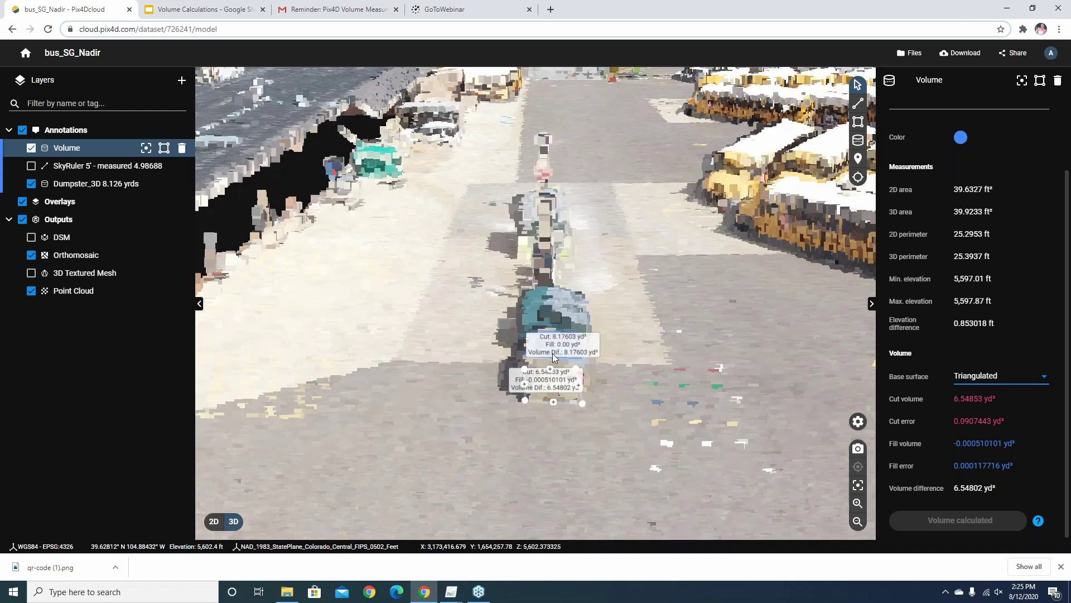
pyautogui.scroll(3, 554, 358)
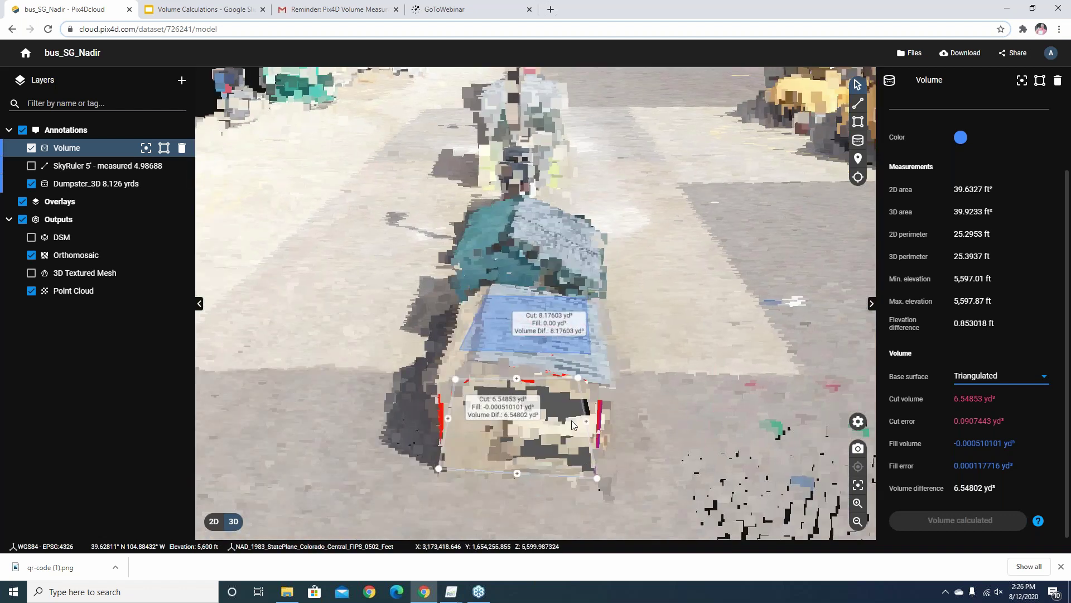
pyautogui.moveTo(497, 418); pyautogui.dragTo(678, 524)
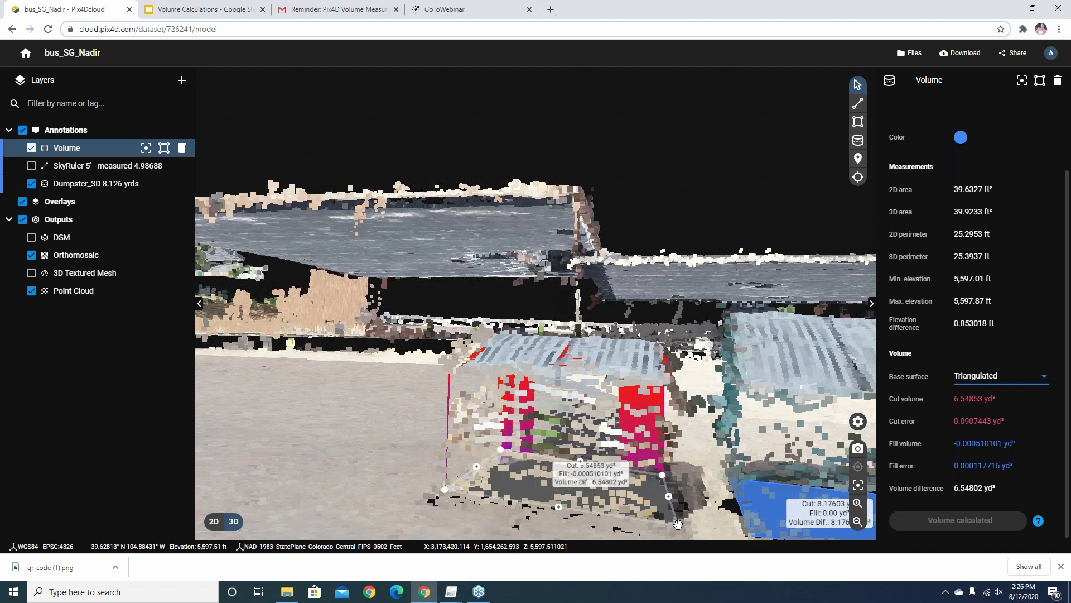
pyautogui.moveTo(678, 523); pyautogui.dragTo(671, 506)
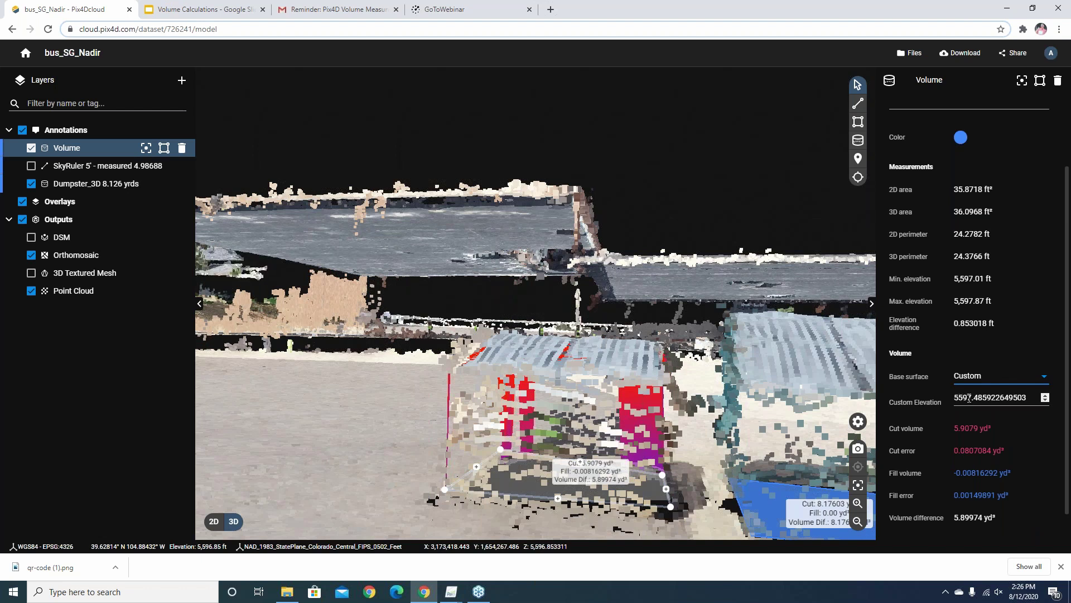
# Set the tan dumpster volume's base surface to Custom with a custom elevation of 5598 ft
pyautogui.moveTo(969, 398); pyautogui.dragTo(1032, 399)
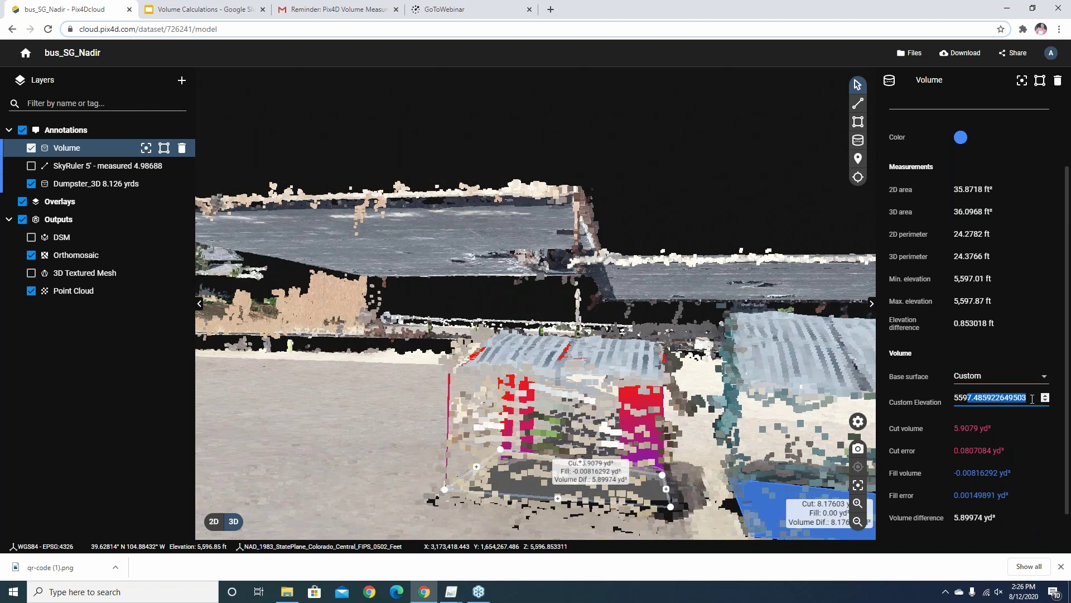
pyautogui.write('8')
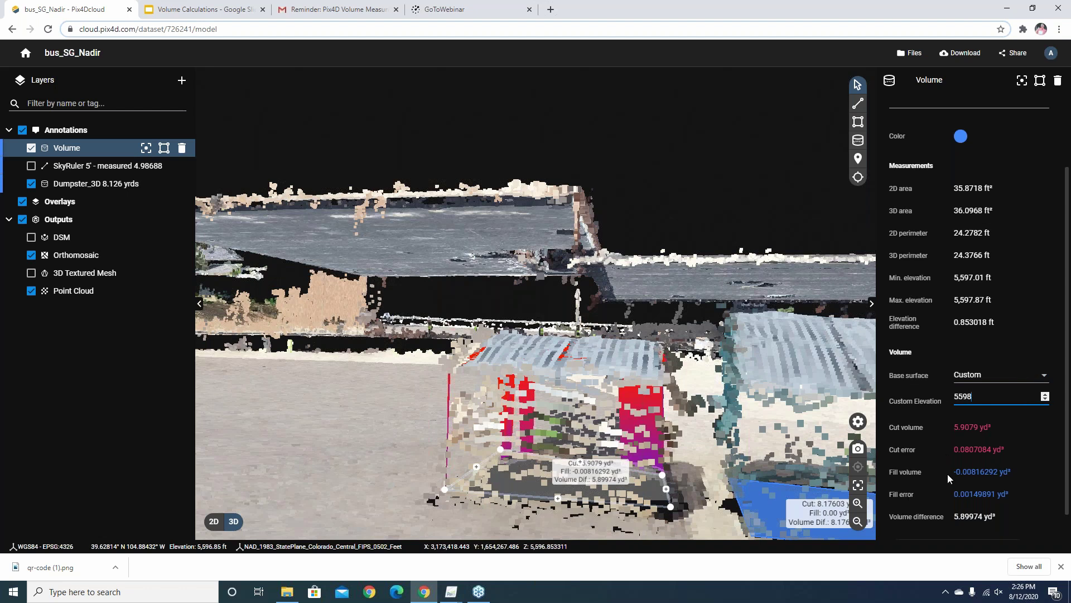
pyautogui.scroll(-1, 948, 473)
pyautogui.scroll(-1, 973, 520)
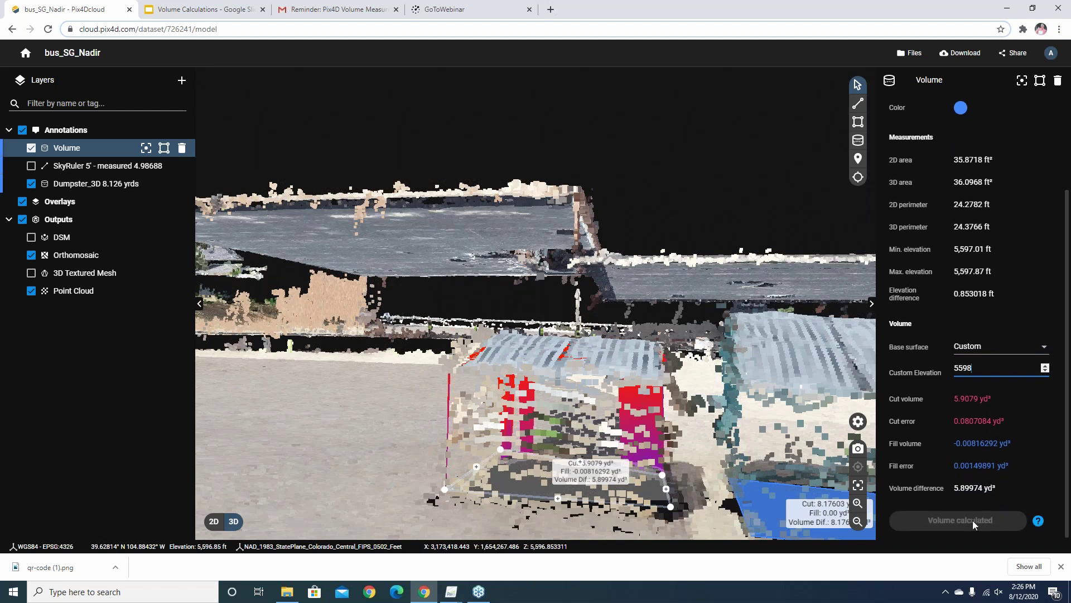
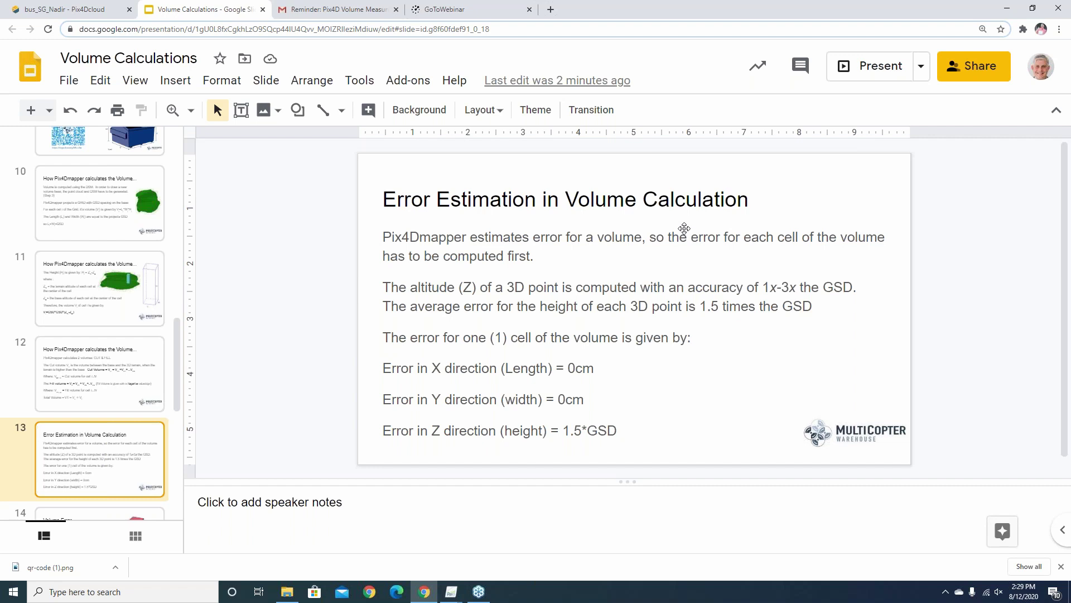
# Advance the Volume Calculations presentation from the error estimation slide to the Volume Error slide
pyautogui.click(423, 445)
pyautogui.press('pagedown')
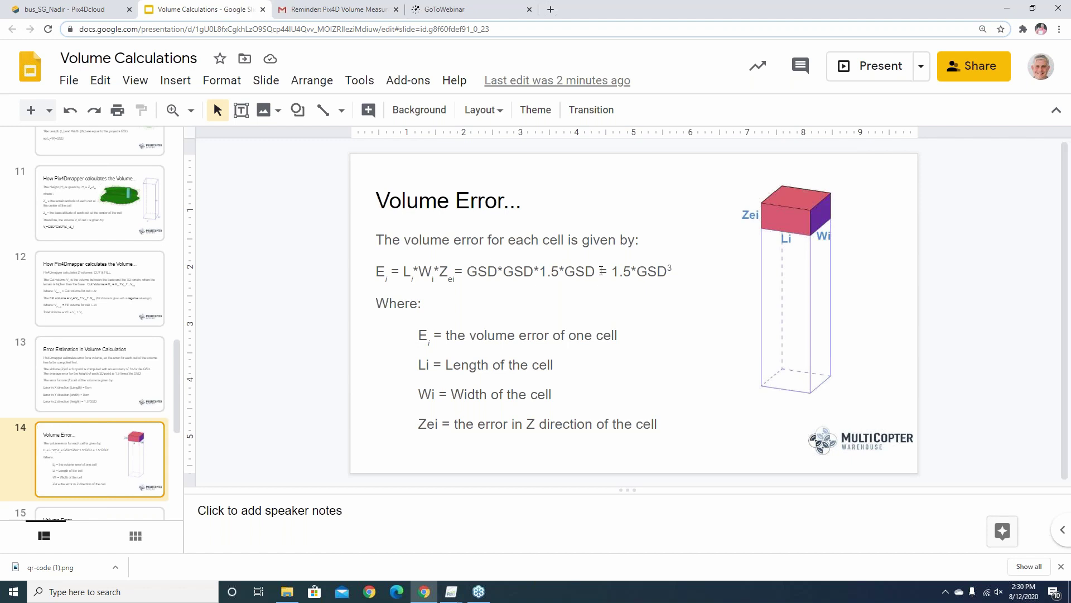
# Compare the error values of Dumpster_216 and Volume 1 in Pix4Dmapper's bus_SG_Nadir project, and return to the Volume Calculations slides
pyautogui.click(451, 591)
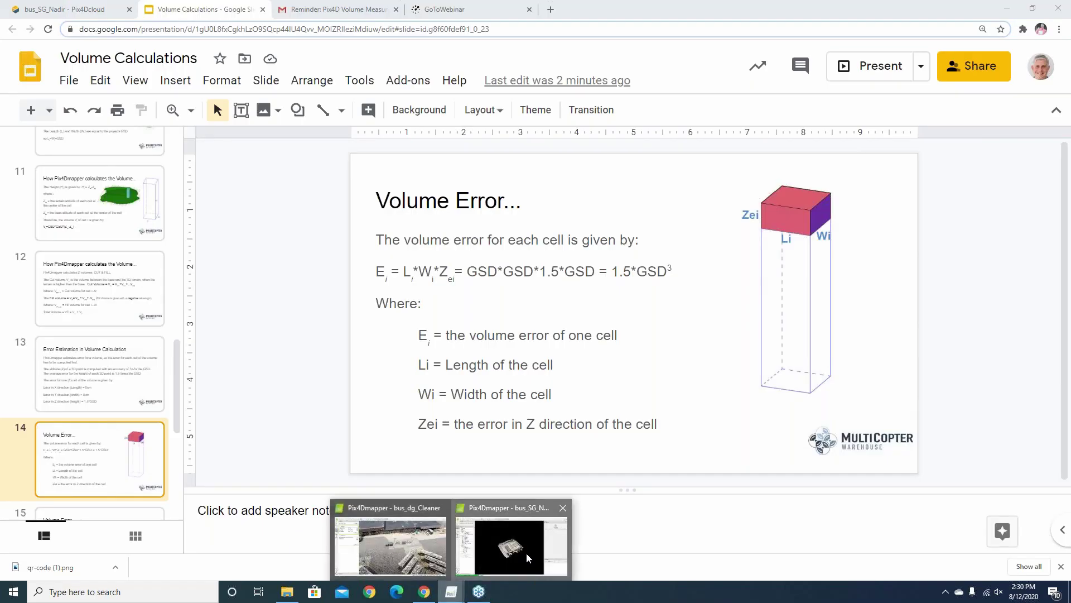
pyautogui.click(527, 552)
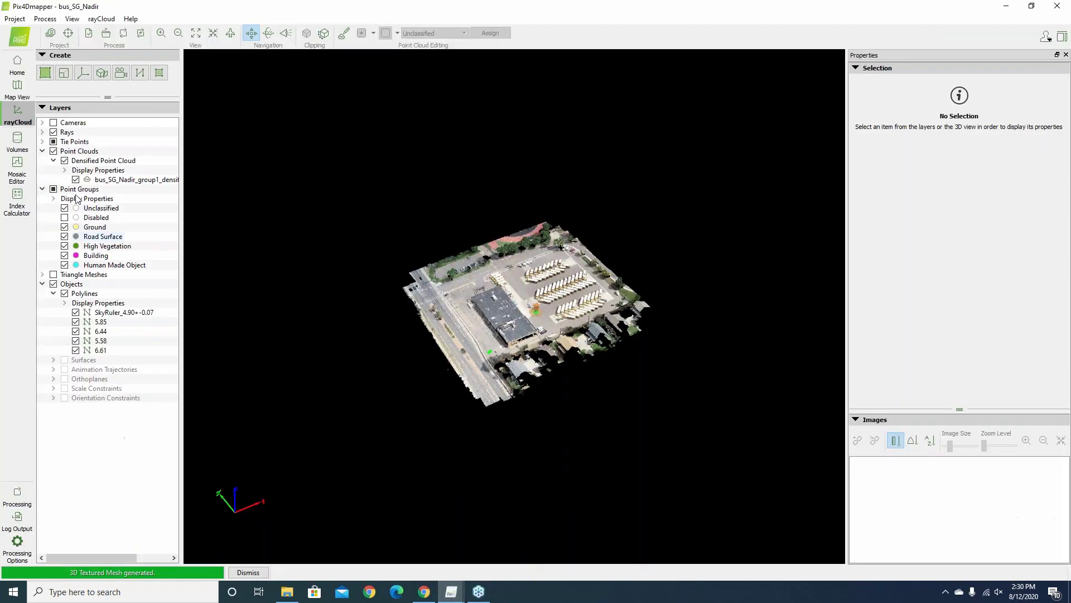
pyautogui.click(17, 144)
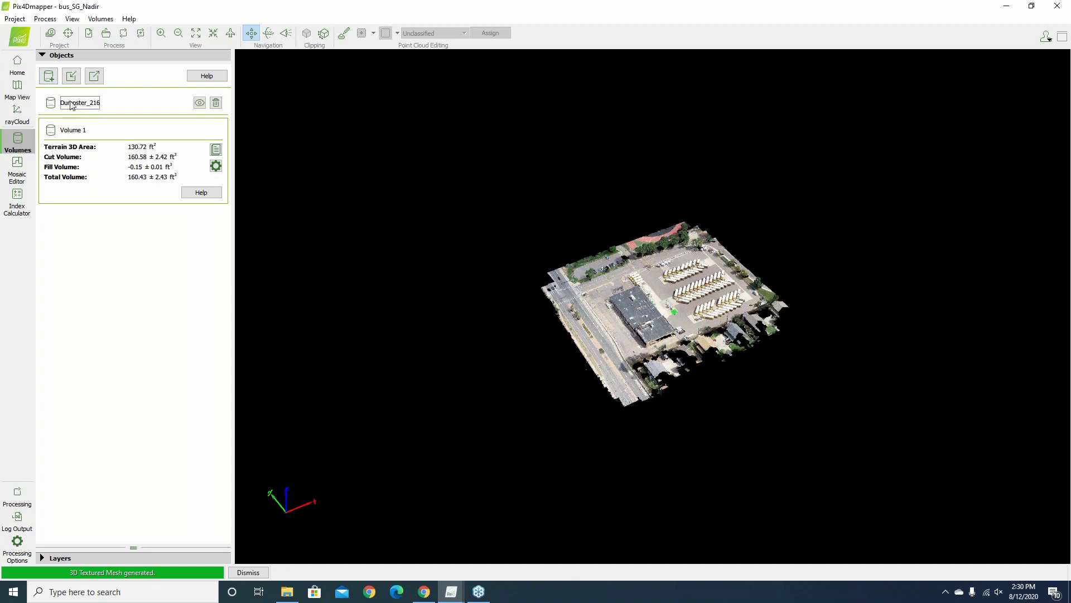
pyautogui.click(51, 105)
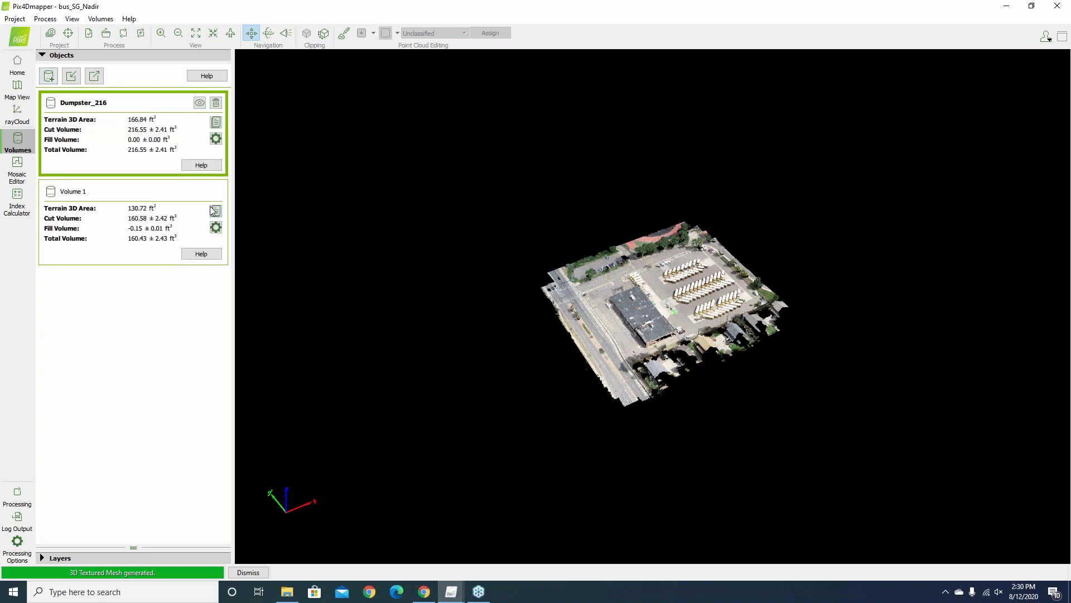
pyautogui.moveTo(143, 170)
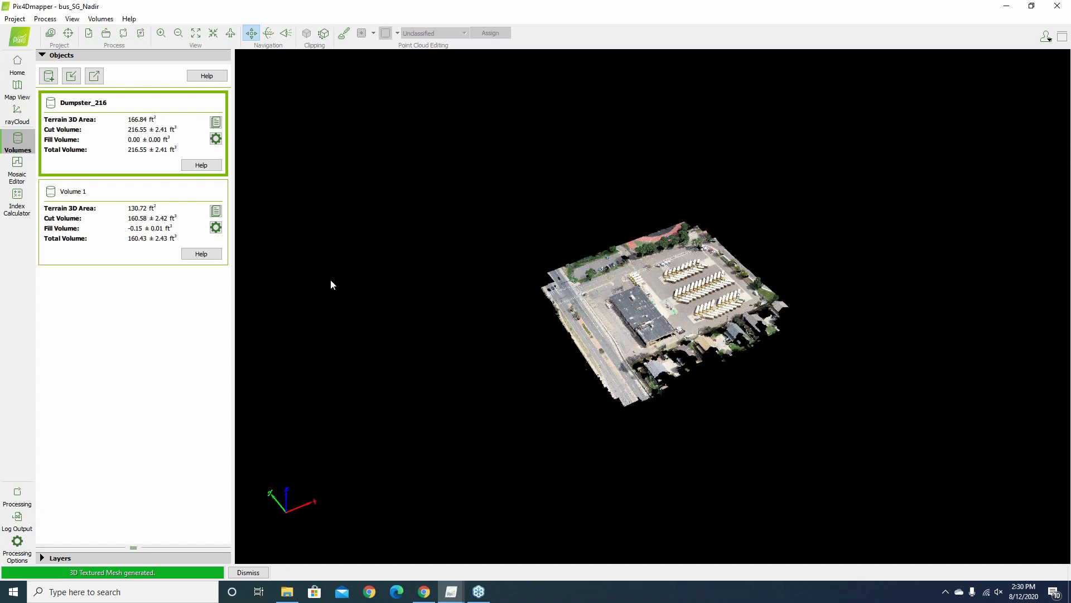
pyautogui.click(430, 597)
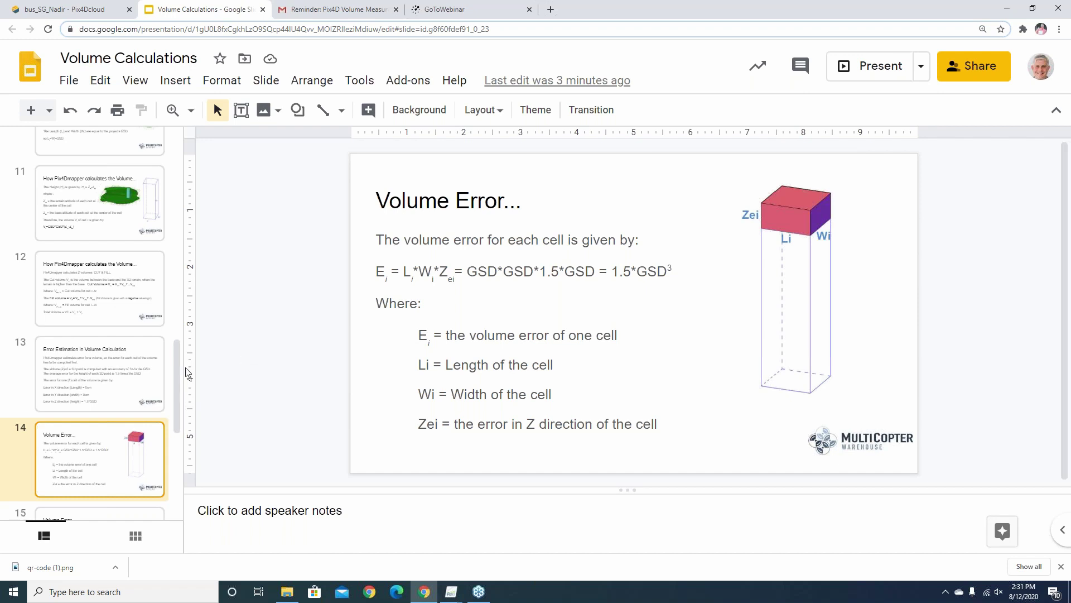
# Advance the Volume Calculations presentation through the remaining Volume Error slides to the Contact Multicopter Warehouse slide
pyautogui.scroll(-3, 176, 393)
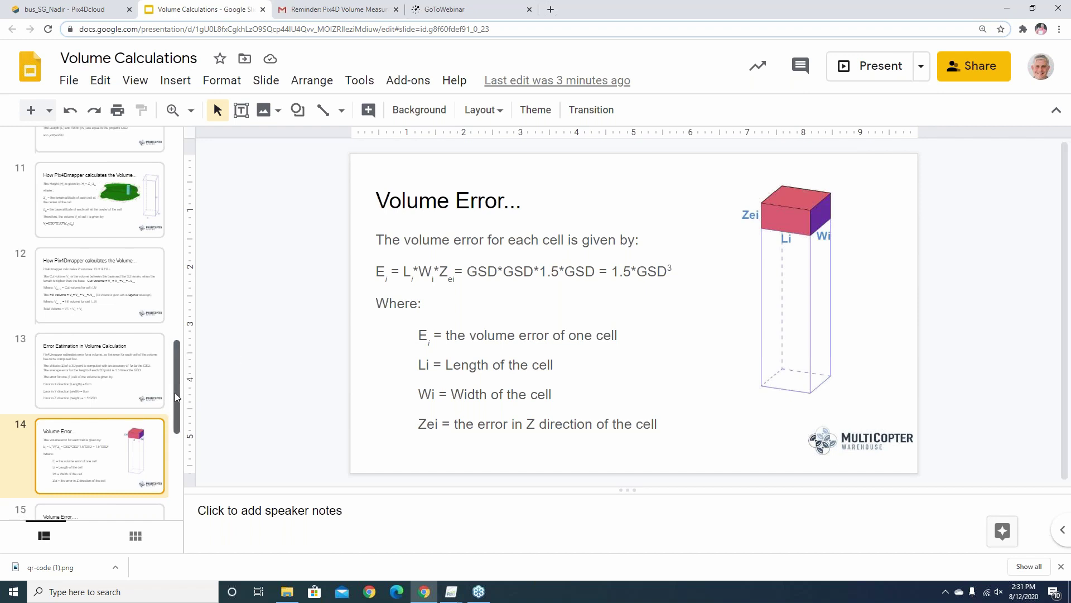
pyautogui.click(123, 406)
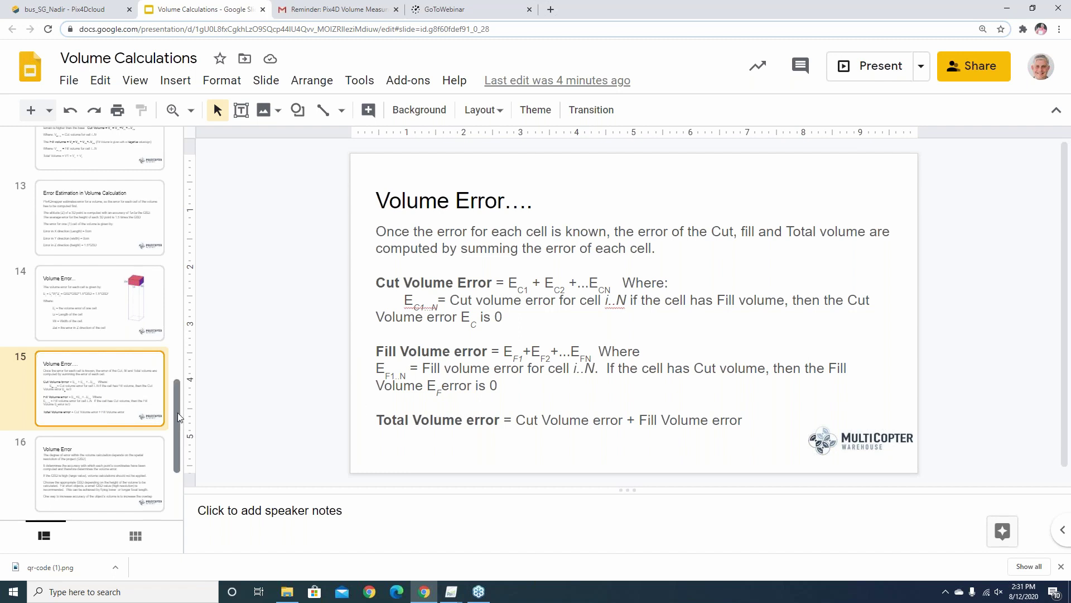
pyautogui.scroll(-1, 177, 413)
pyautogui.scroll(-1, 182, 431)
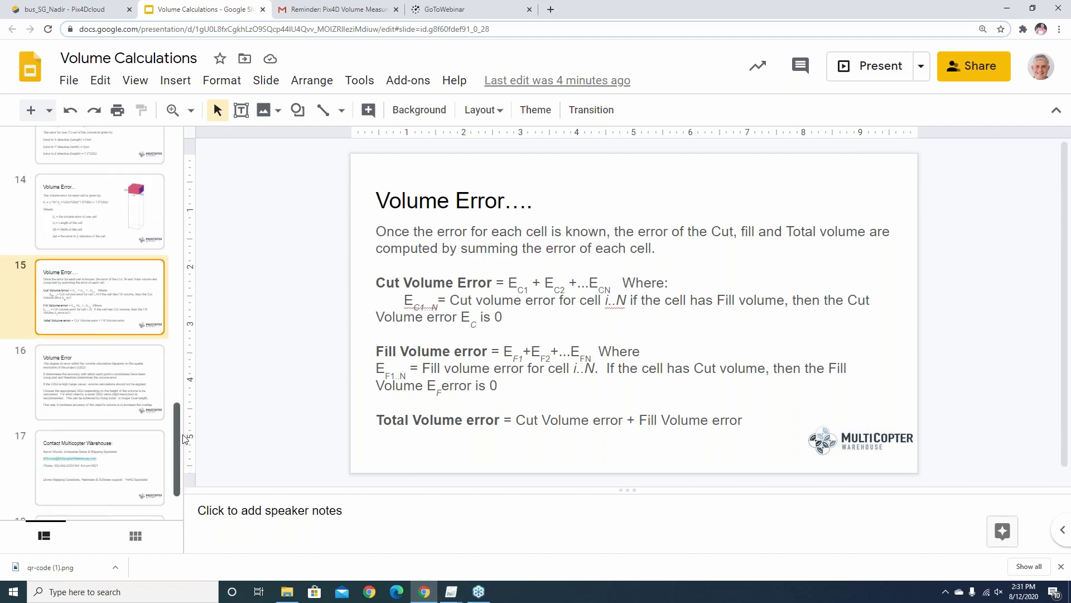
pyautogui.scroll(-1, 130, 391)
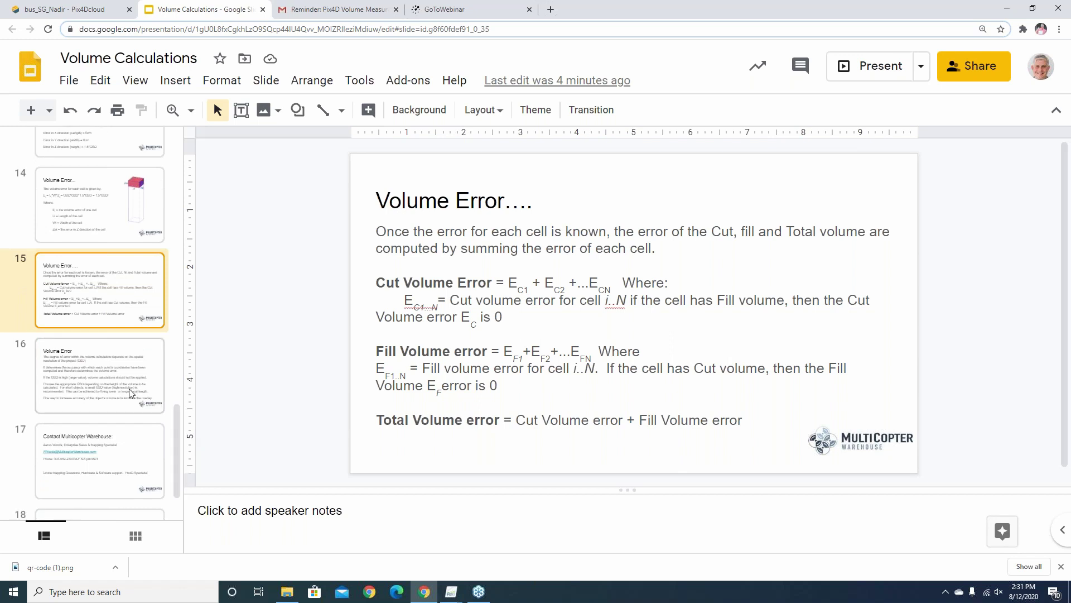
pyautogui.click(130, 392)
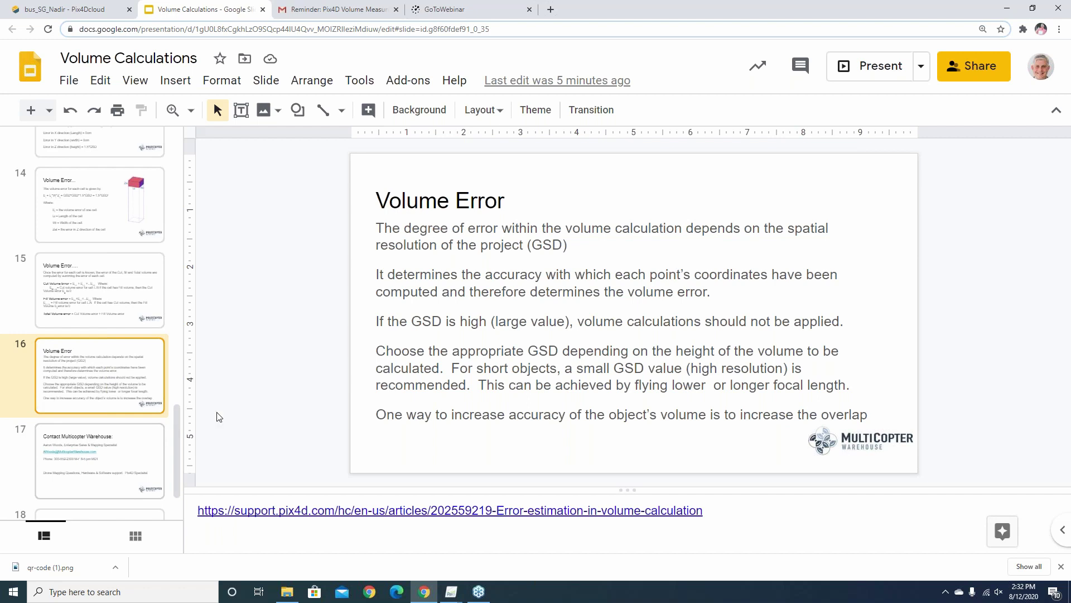
pyautogui.click(131, 457)
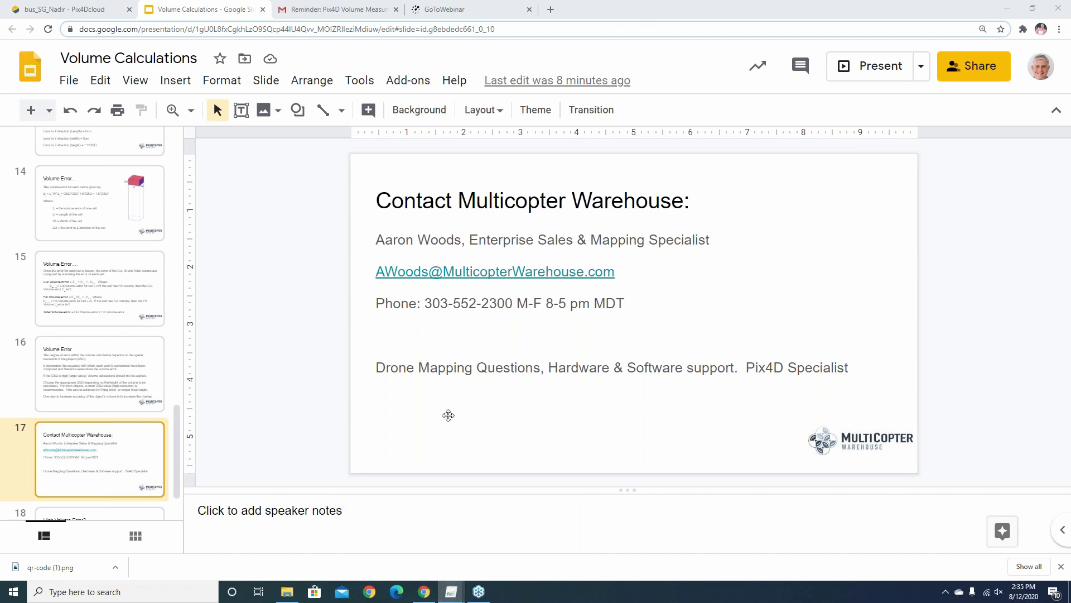
# Switch to Pix4Dmapper's bus_SG_Nadir project, review the base surface options of Dumpster_216, and leave them unchanged
pyautogui.moveTo(452, 591)
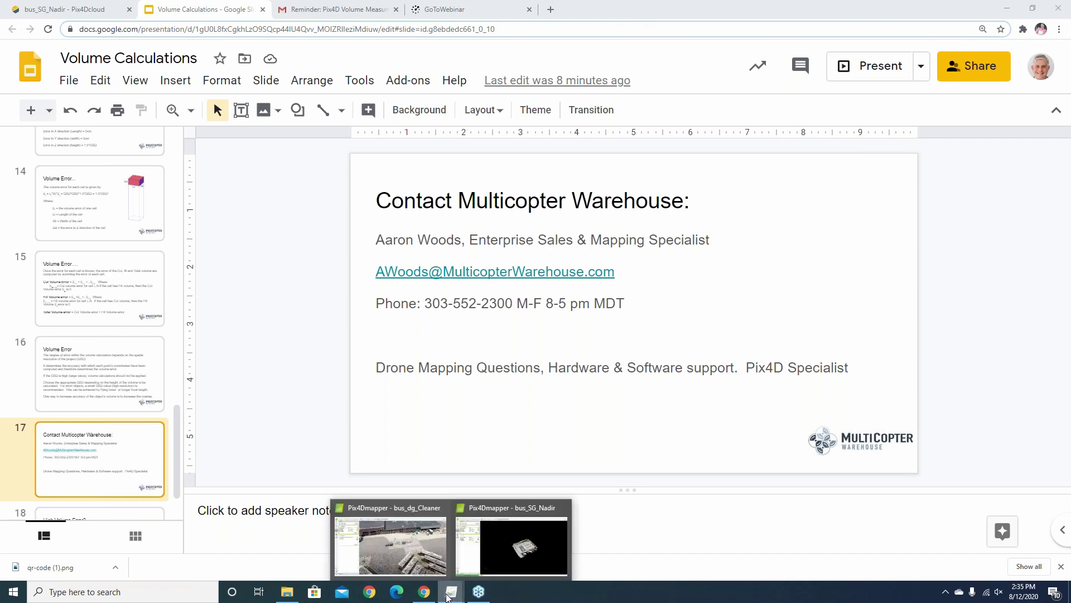
pyautogui.click(500, 545)
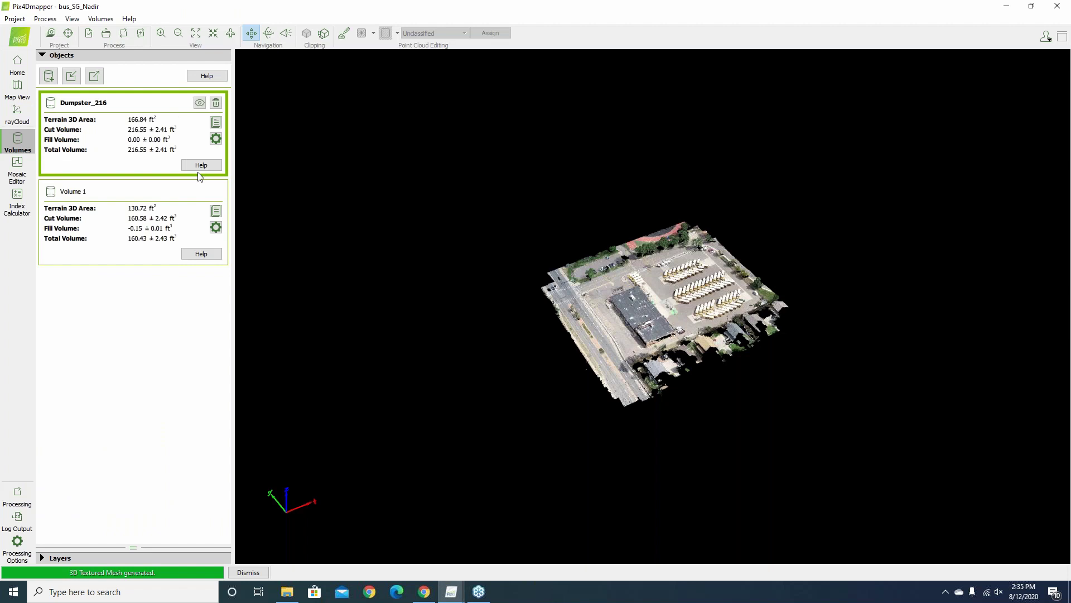
pyautogui.click(217, 140)
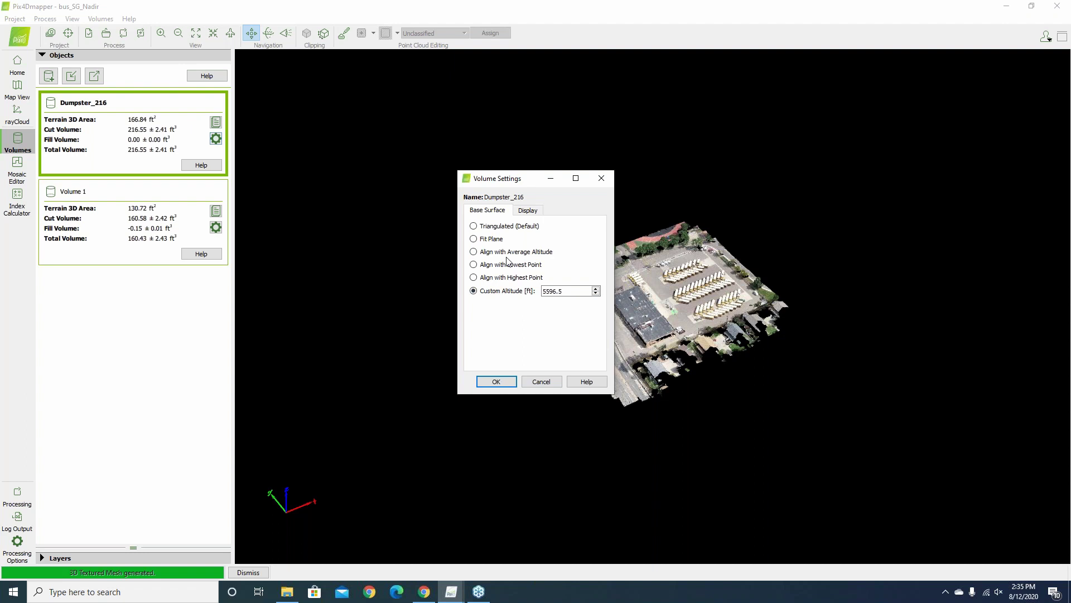
pyautogui.click(602, 178)
# Hide the Dumpster_216 volume and draw a new four-corner volume base on the ground beneath the teal dumpster
pyautogui.scroll(4, 674, 322)
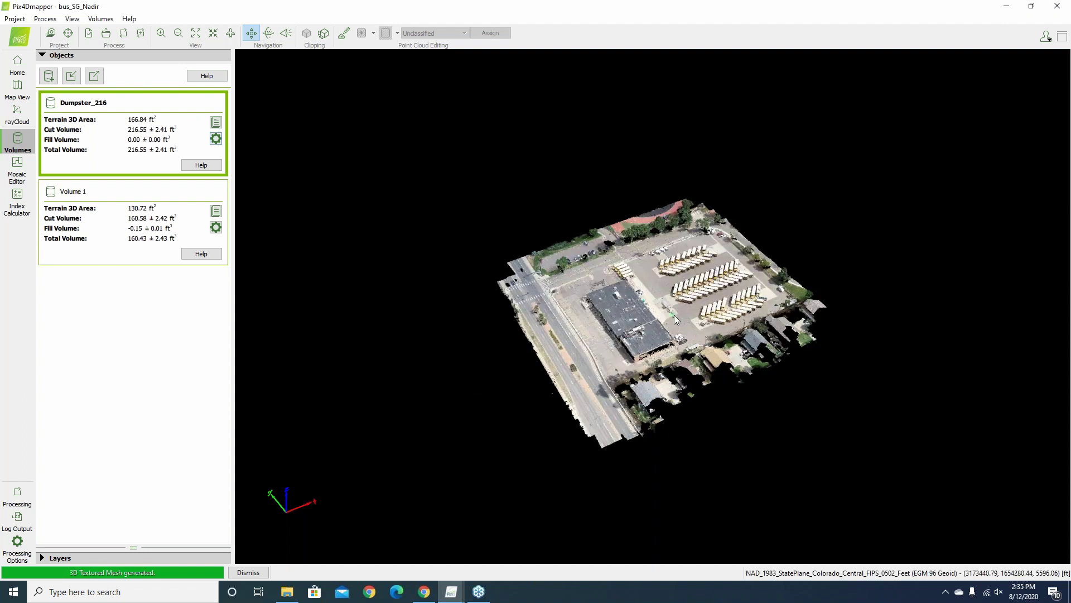
pyautogui.scroll(3, 672, 323)
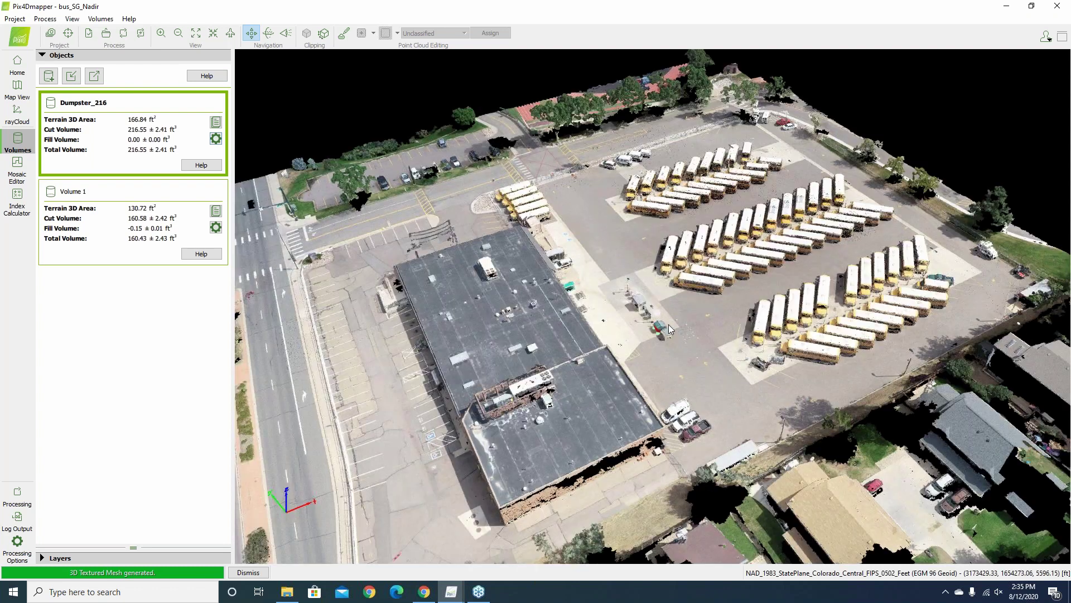
pyautogui.scroll(5, 670, 328)
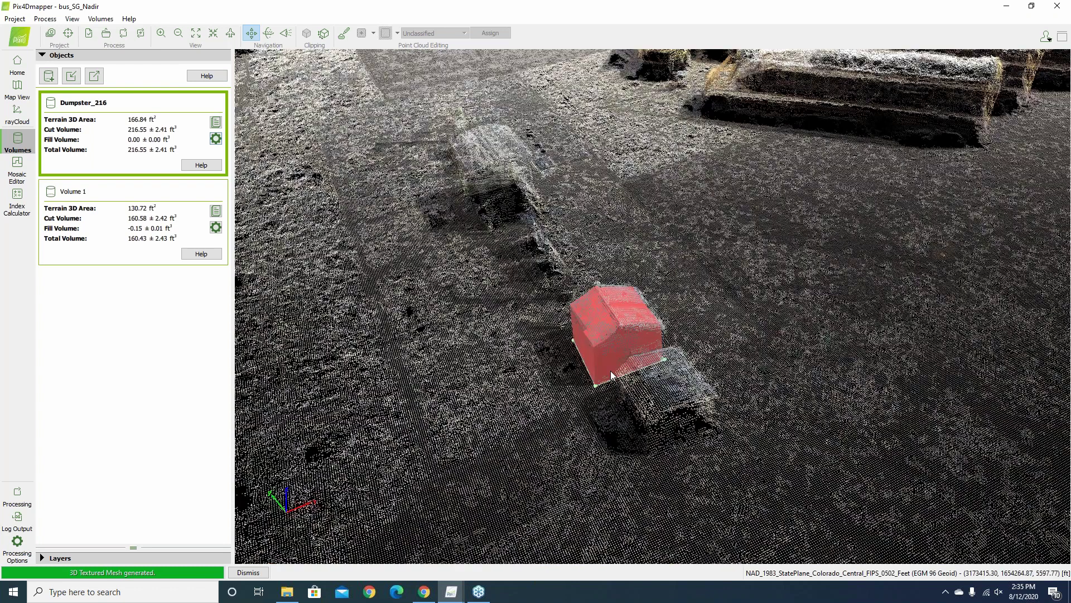
pyautogui.scroll(5, 612, 375)
pyautogui.moveTo(612, 379); pyautogui.dragTo(564, 326)
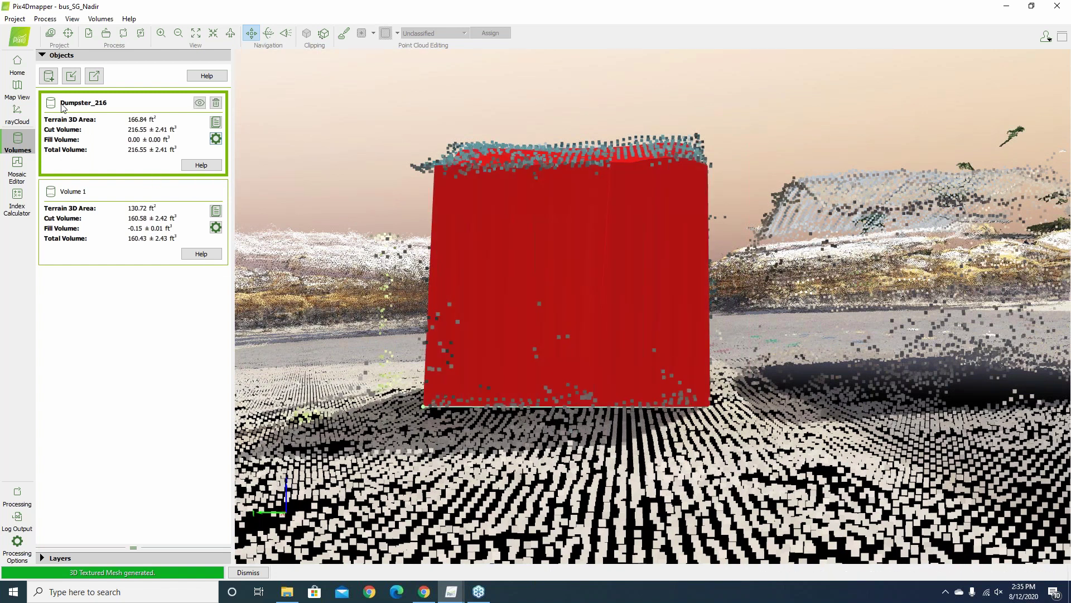
pyautogui.click(199, 102)
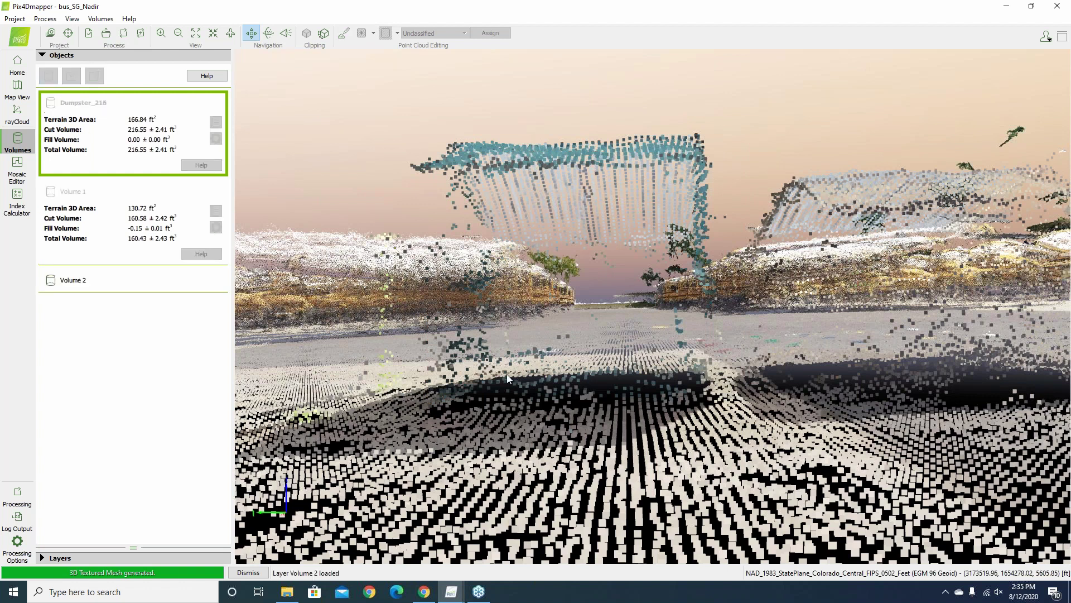
pyautogui.click(428, 413)
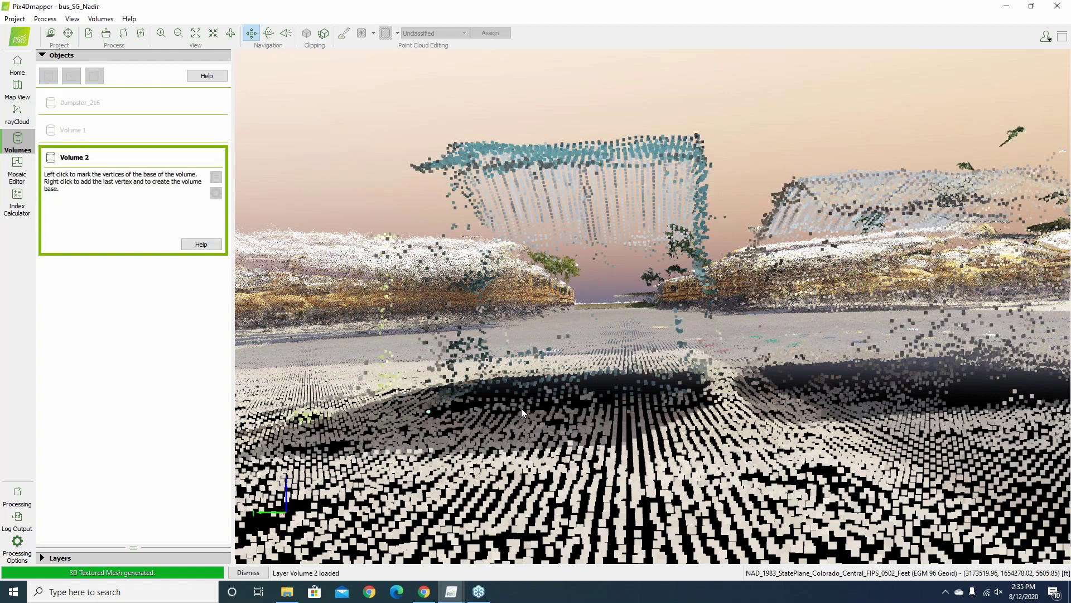
pyautogui.click(703, 401)
pyautogui.click(692, 353)
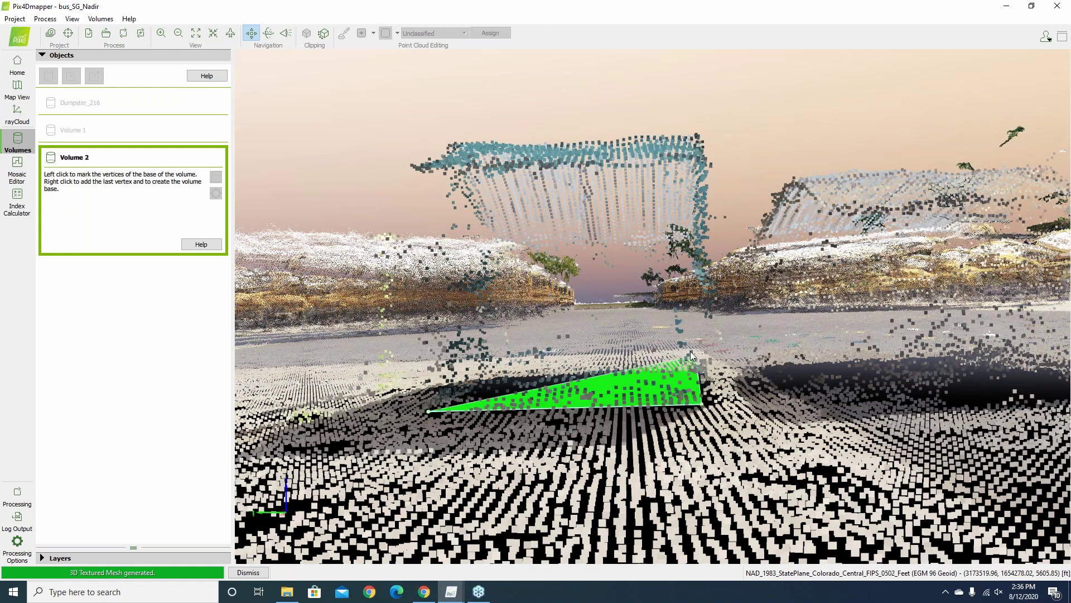
pyautogui.click(486, 358)
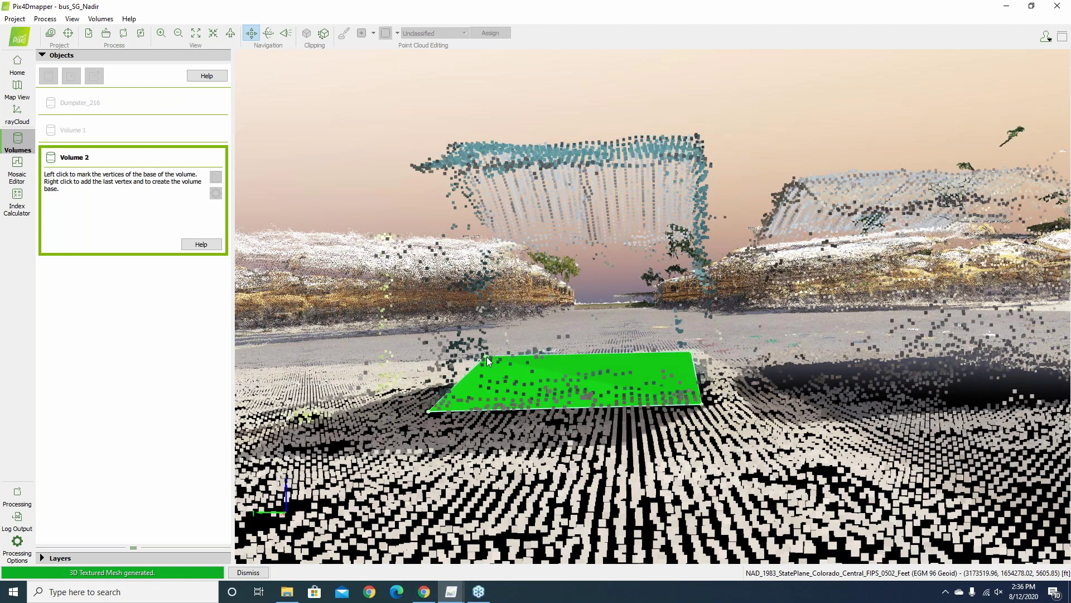
pyautogui.rightClick(487, 361)
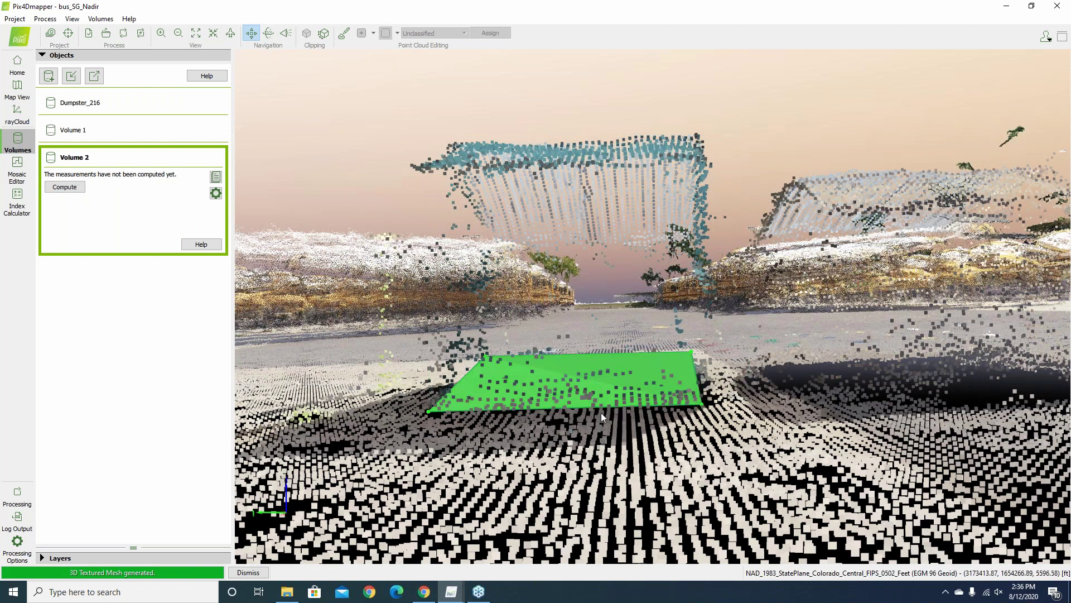
pyautogui.moveTo(603, 417); pyautogui.dragTo(769, 385)
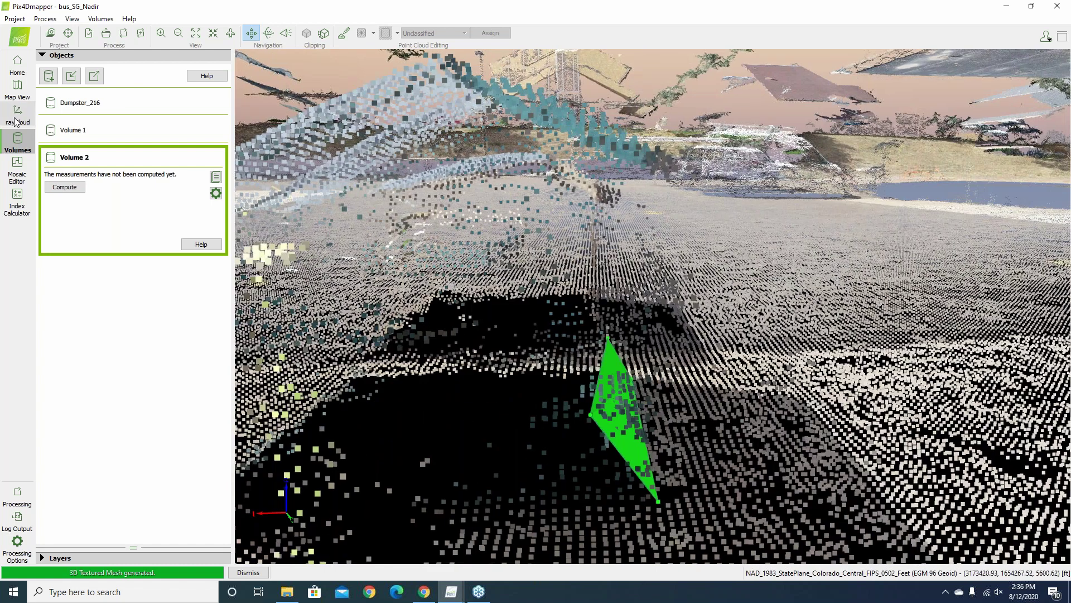
# In the rayCloud, list the GCPs / MTPs and select tie point mtp32 at the teal dumpster's base to show its images
pyautogui.click(16, 117)
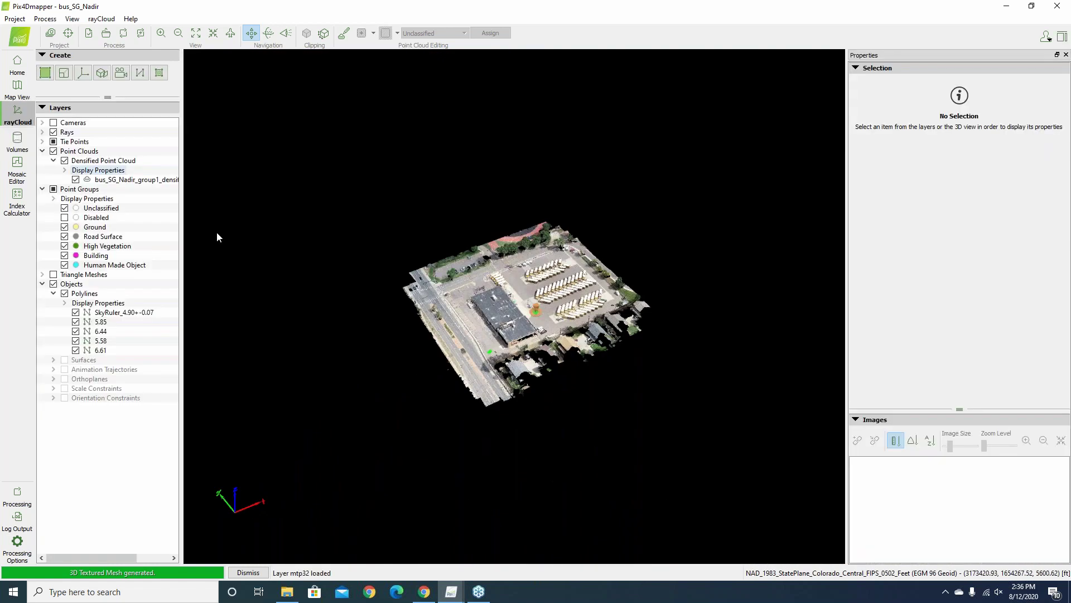
pyautogui.scroll(2, 536, 317)
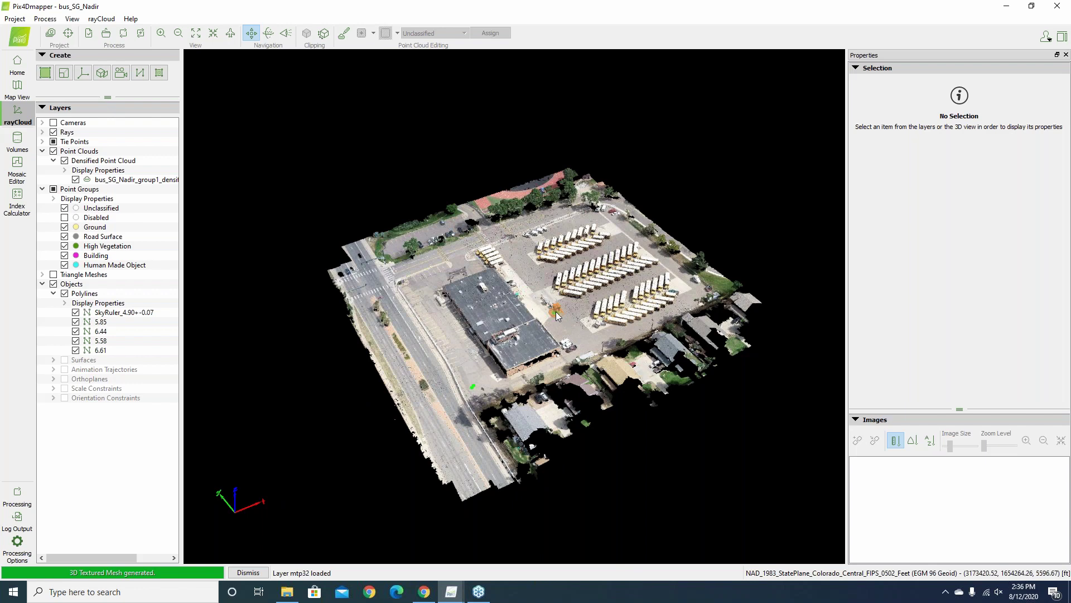
pyautogui.scroll(2, 555, 311)
pyautogui.scroll(6, 556, 316)
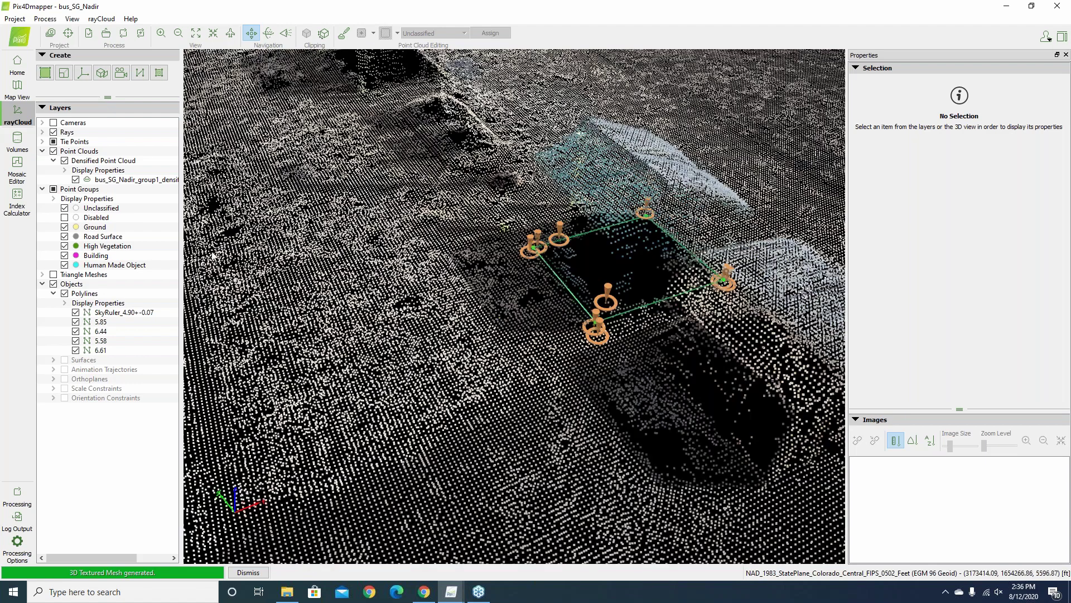
pyautogui.click(43, 142)
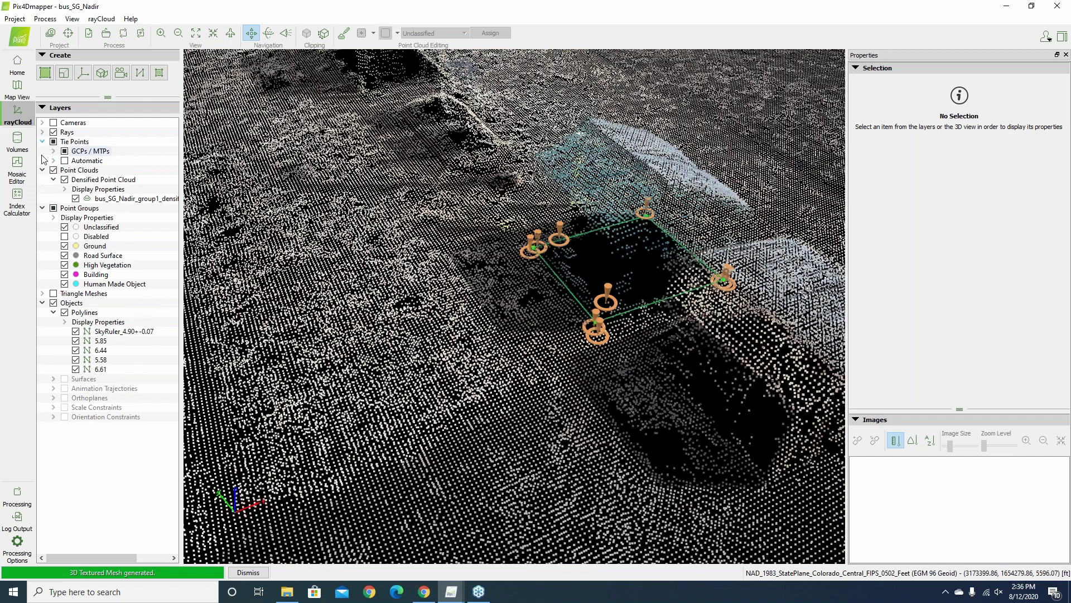
pyautogui.click(54, 151)
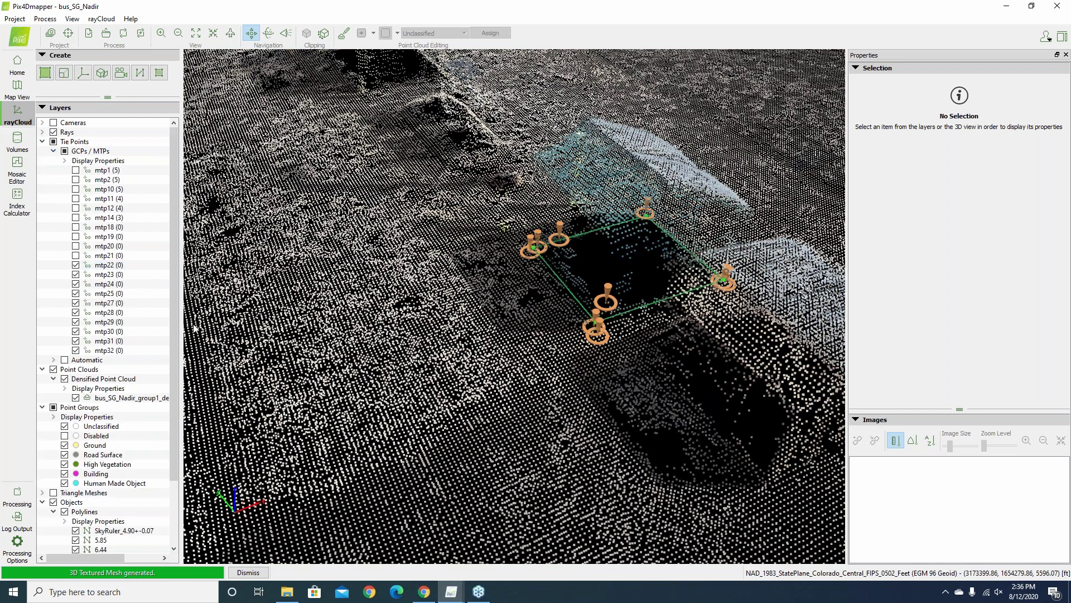
pyautogui.click(107, 351)
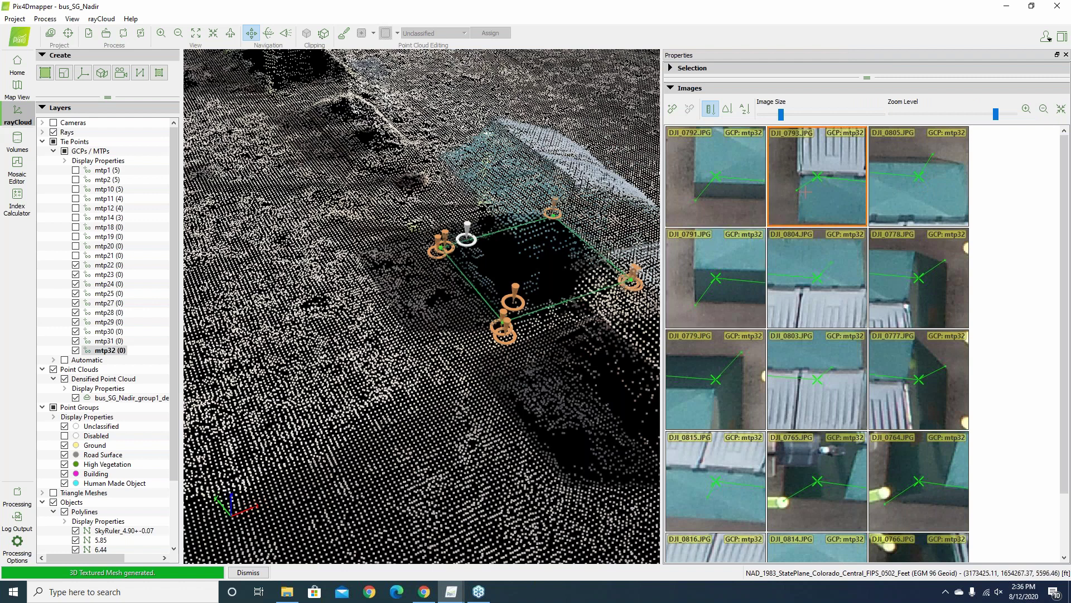
# Inspect the mtp32 mark in image DJI_0791 at full screen, and zoom out the tie point's image thumbnails to show whole dumpsters
pyautogui.doubleClick(747, 295)
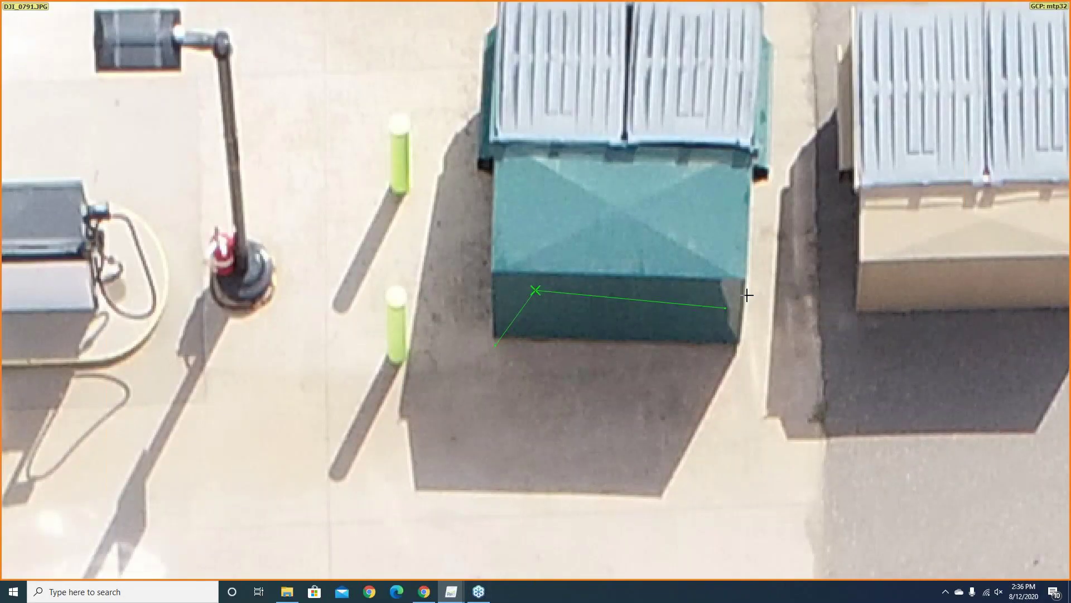
pyautogui.press('Escape')
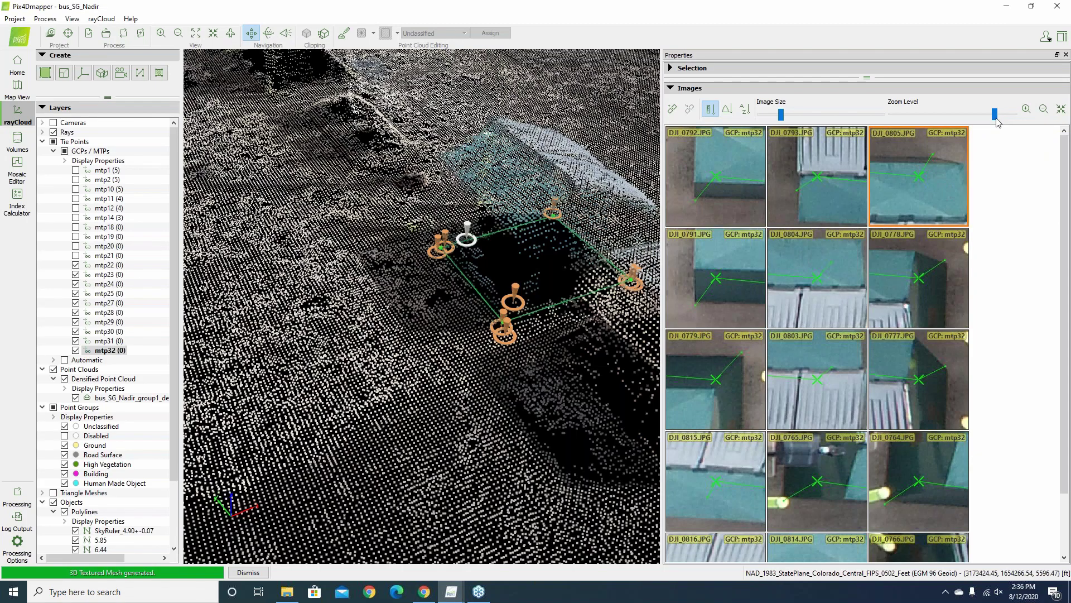
pyautogui.moveTo(994, 114); pyautogui.dragTo(977, 114)
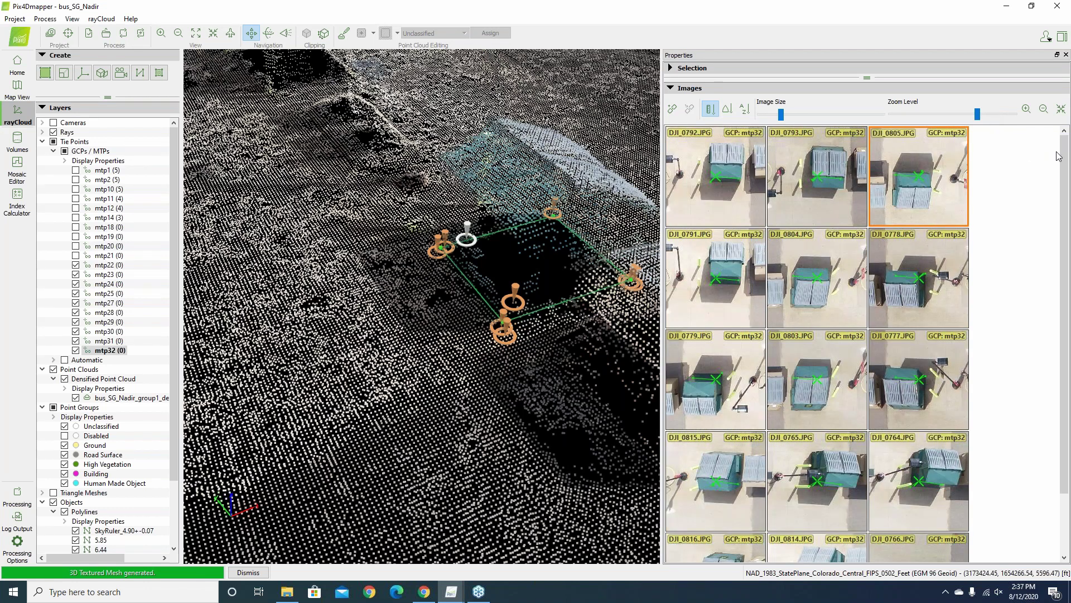
pyautogui.moveTo(1066, 152); pyautogui.dragTo(1061, 223)
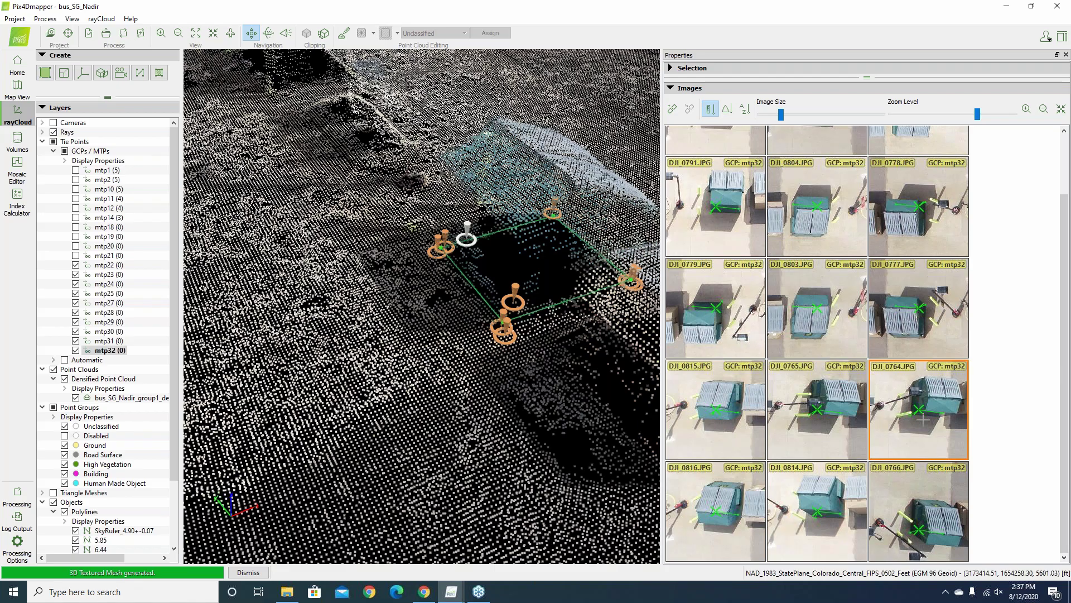
# Examine the teal dumpster's ground corners in image DJI_0764 at full screen, down to pixel level, and return to the rayCloud
pyautogui.press('F11')
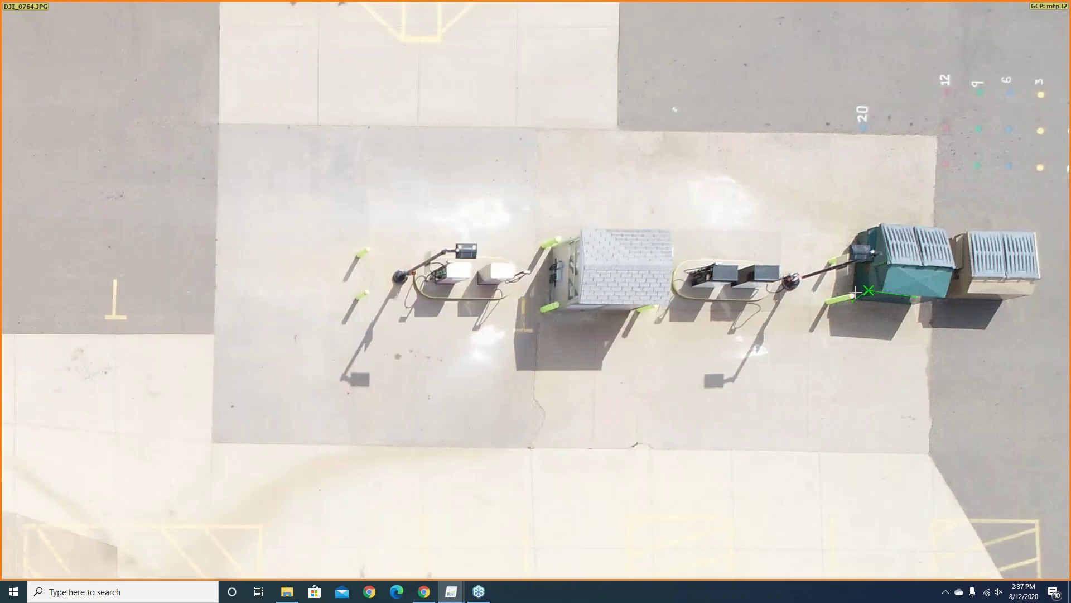
pyautogui.scroll(2, 856, 290)
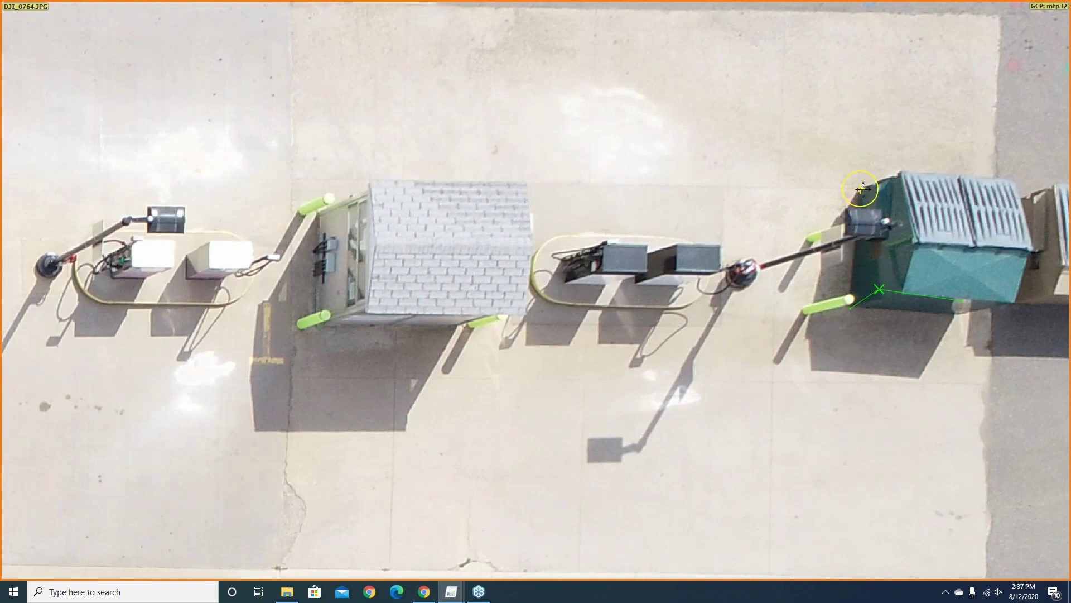
pyautogui.scroll(3, 863, 189)
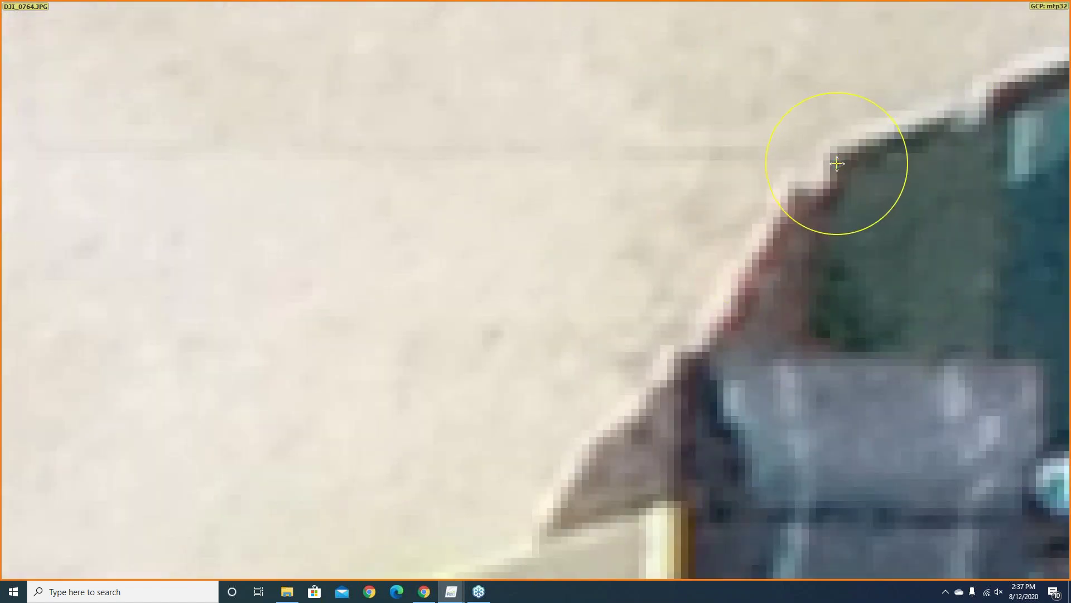
pyautogui.scroll(1, 837, 164)
pyautogui.scroll(-4, 837, 163)
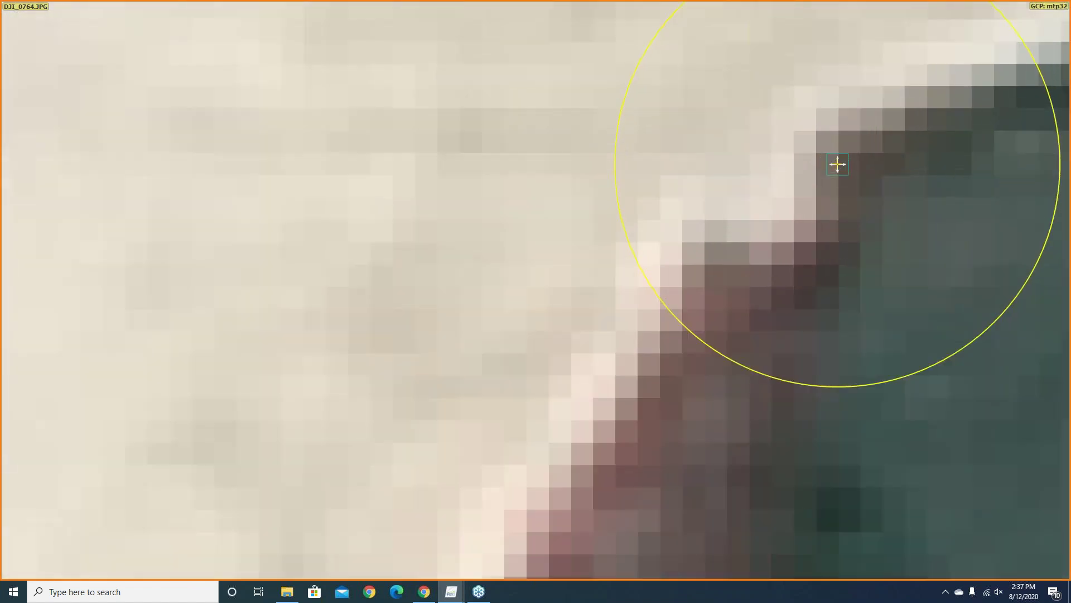
pyautogui.scroll(-5, 837, 166)
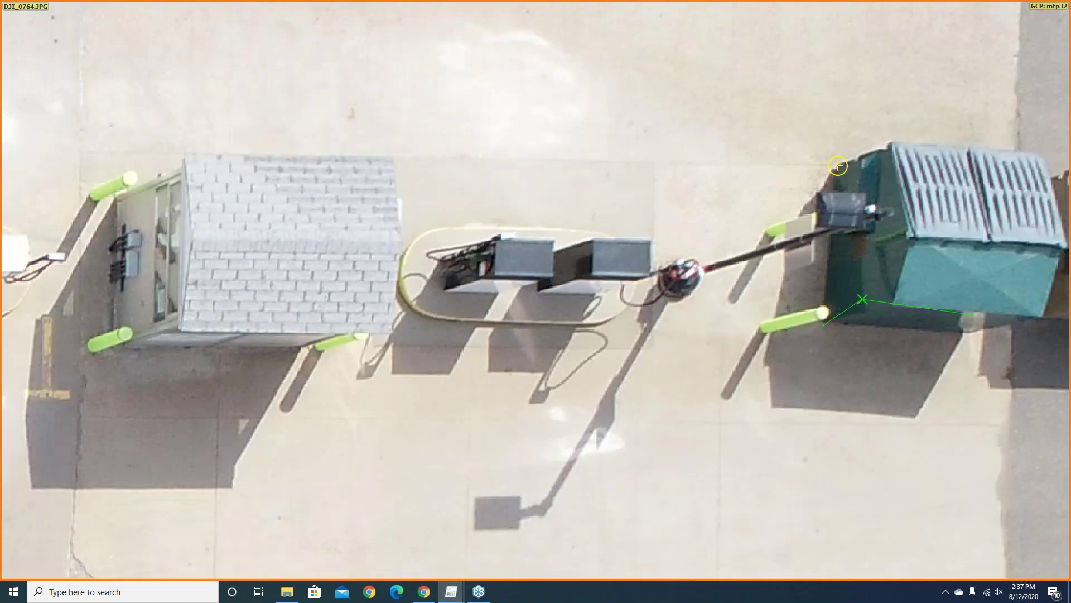
pyautogui.press('Escape')
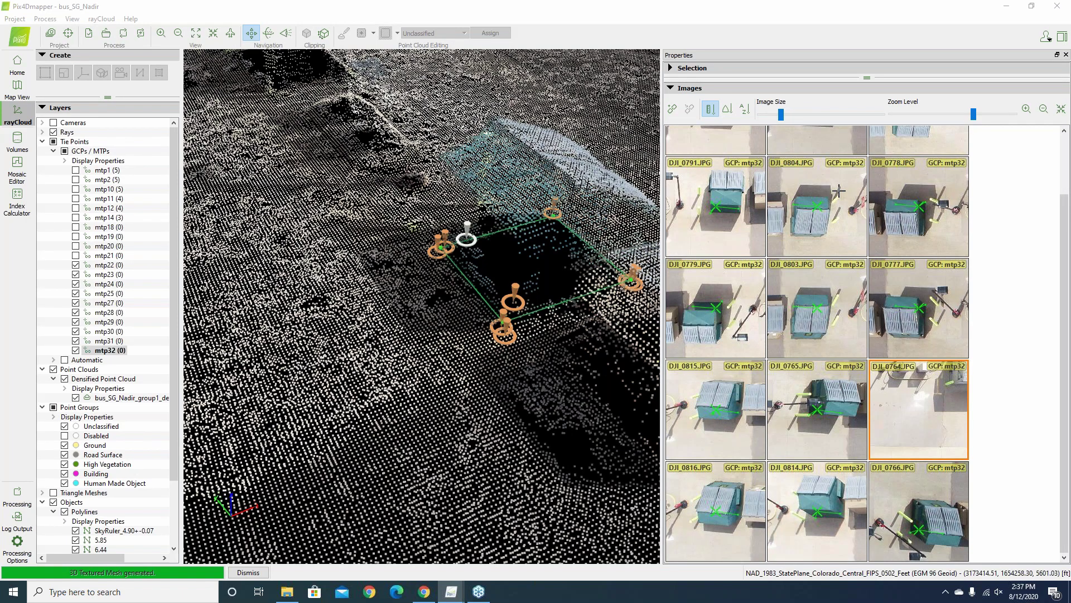
# Mark mtp32 at the teal dumpster's ground corner on the yellow bollard side in image DJI_0765 and check the tie point in the point cloud
pyautogui.doubleClick(816, 410)
pyautogui.scroll(4, 875, 282)
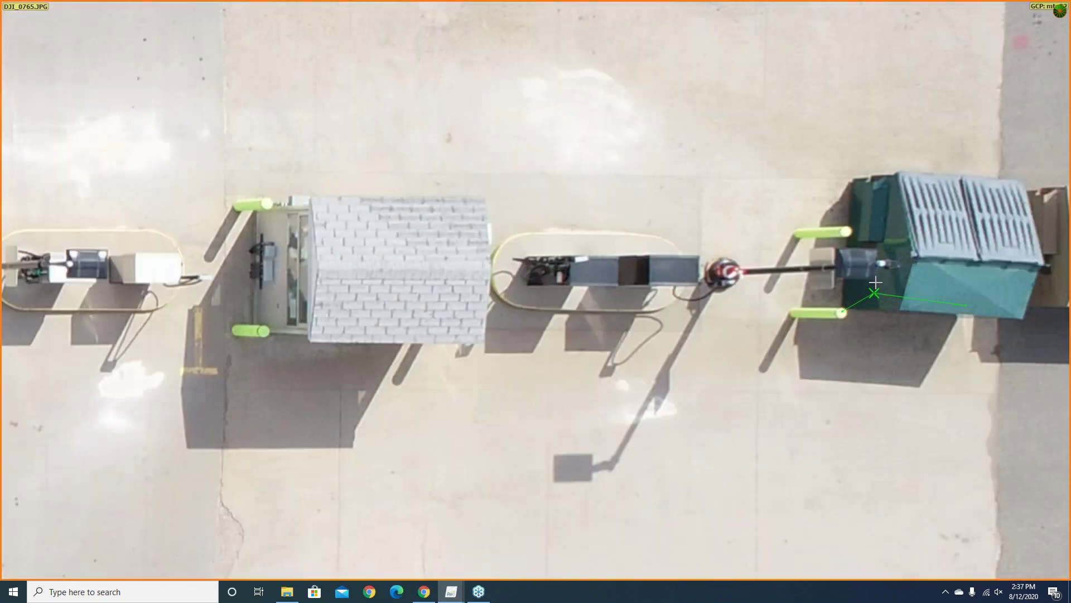
pyautogui.scroll(2, 875, 282)
pyautogui.moveTo(871, 275); pyautogui.dragTo(836, 109)
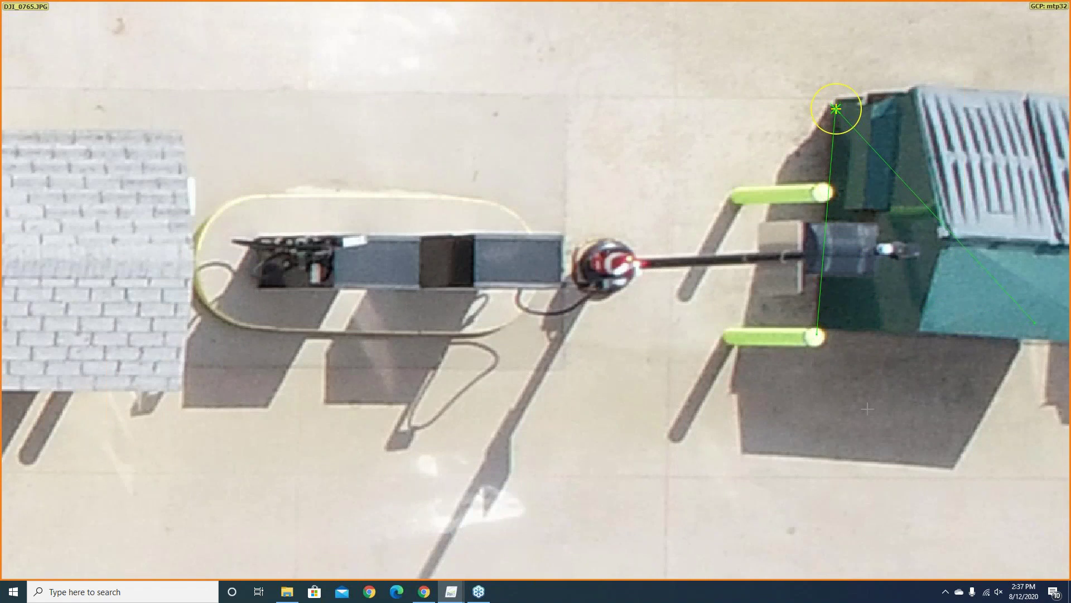
pyautogui.press('Escape')
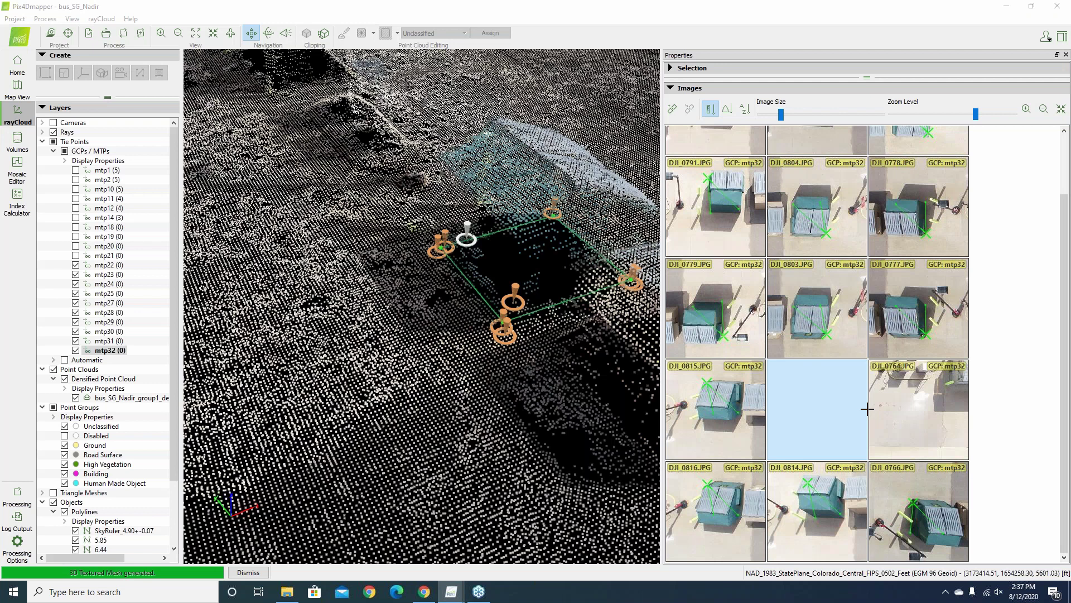
pyautogui.moveTo(448, 307); pyautogui.dragTo(242, 292)
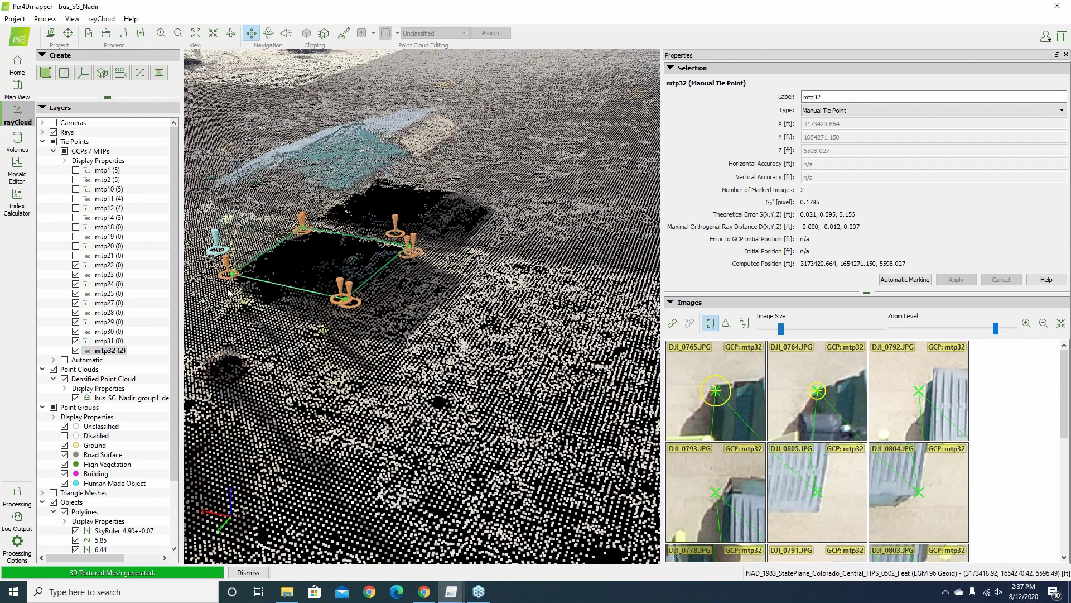
pyautogui.scroll(3, 229, 292)
pyautogui.moveTo(253, 341); pyautogui.dragTo(315, 249)
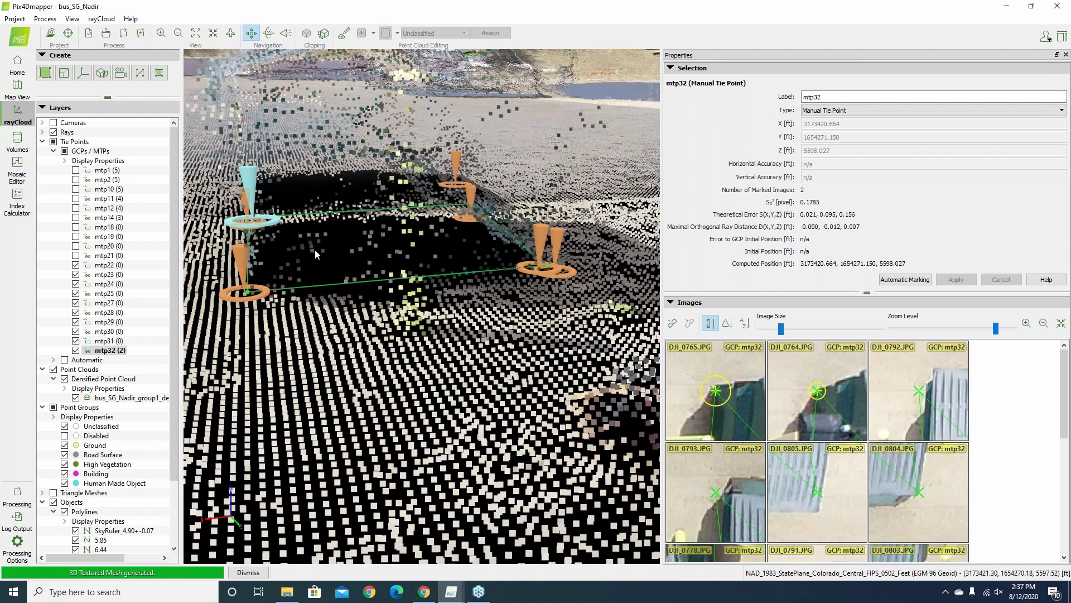
# Mark mtp32 at the teal dumpster's ground corner in image DJI_0793, leaving the images with more room by collapsing the selection details
pyautogui.click(692, 68)
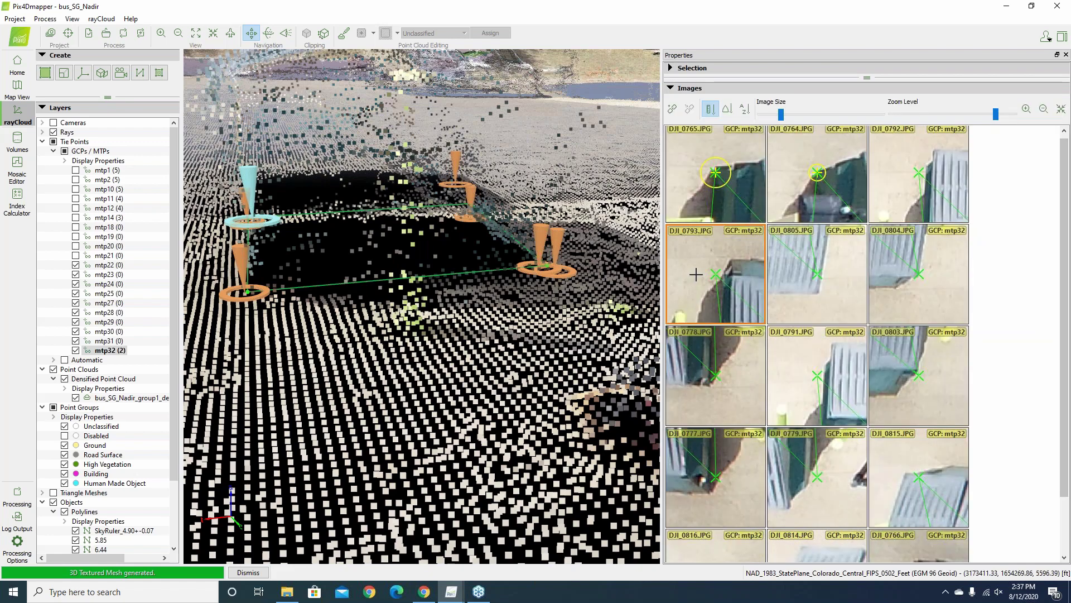
pyautogui.doubleClick(696, 273)
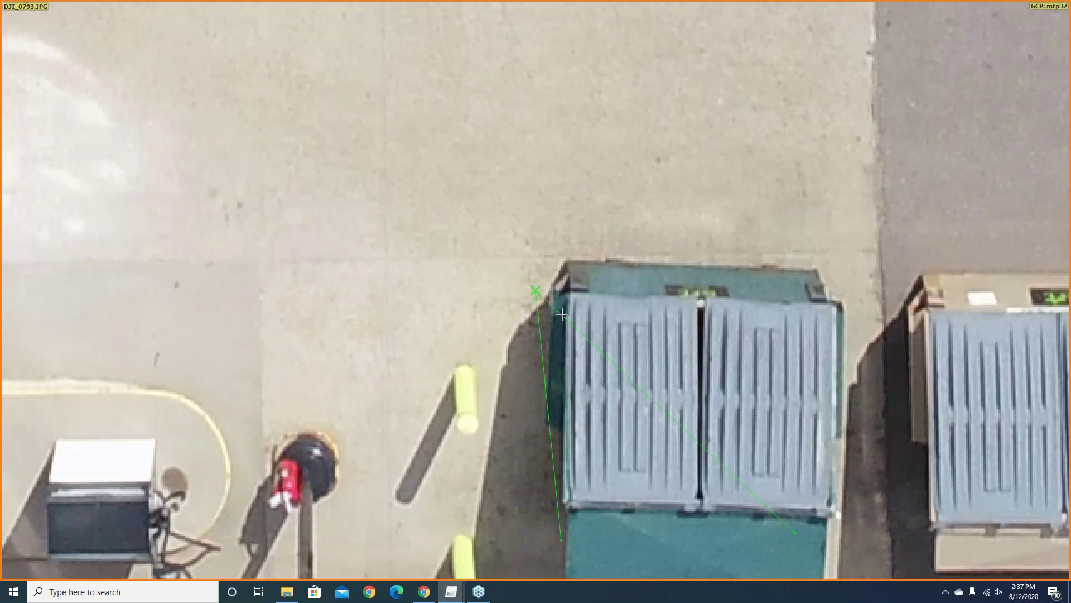
pyautogui.scroll(1, 562, 315)
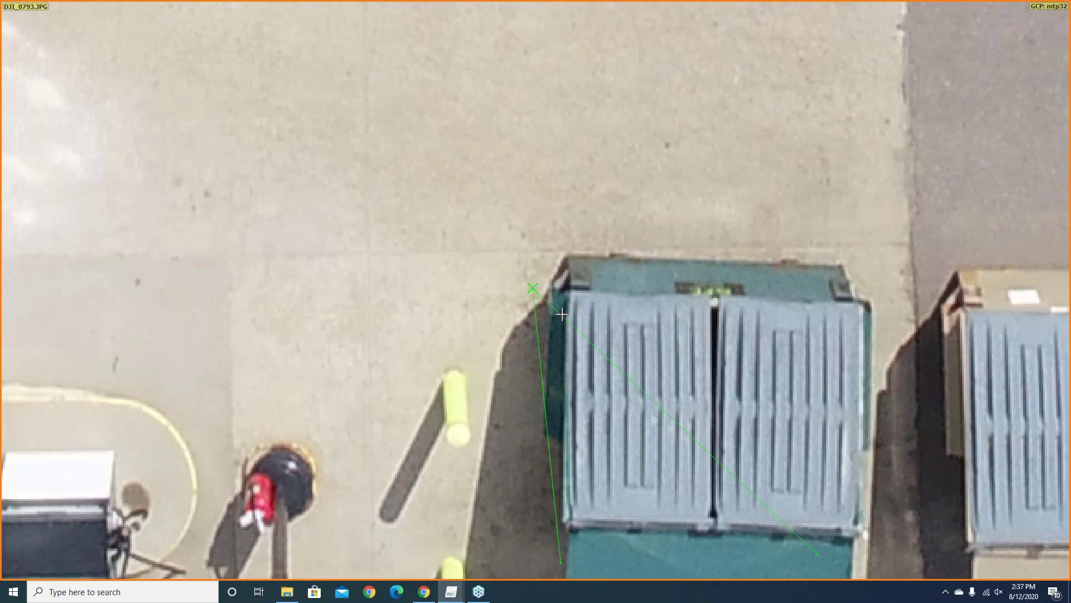
pyautogui.scroll(1, 531, 286)
pyautogui.click(533, 286)
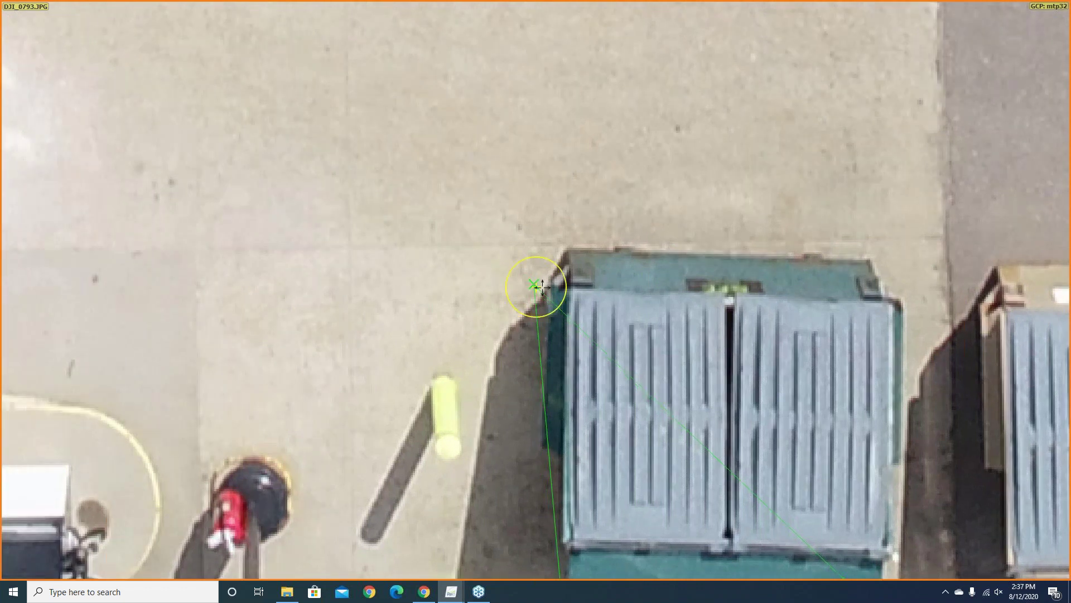
pyautogui.press('Escape')
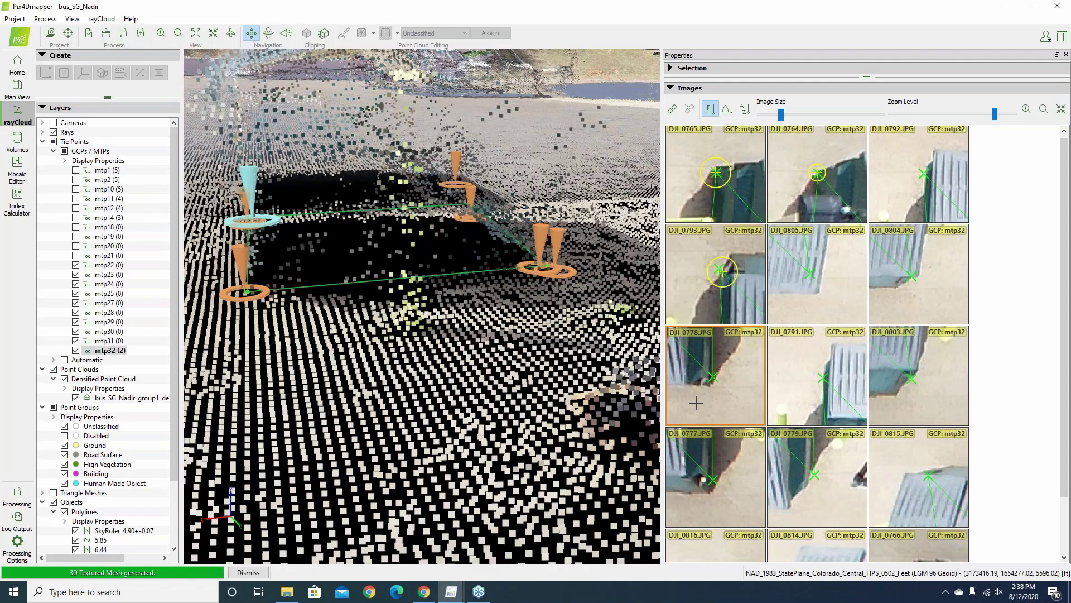
# Mark mtp32 at the teal dumpster's ground corner in image DJI_0778 at full screen
pyautogui.press('F11')
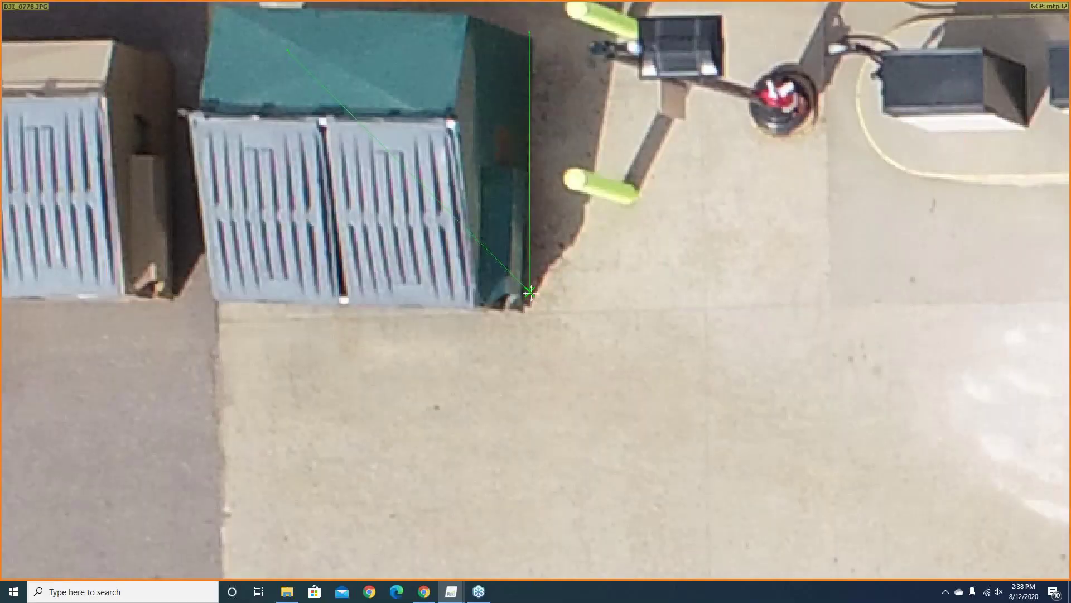
pyautogui.click(528, 294)
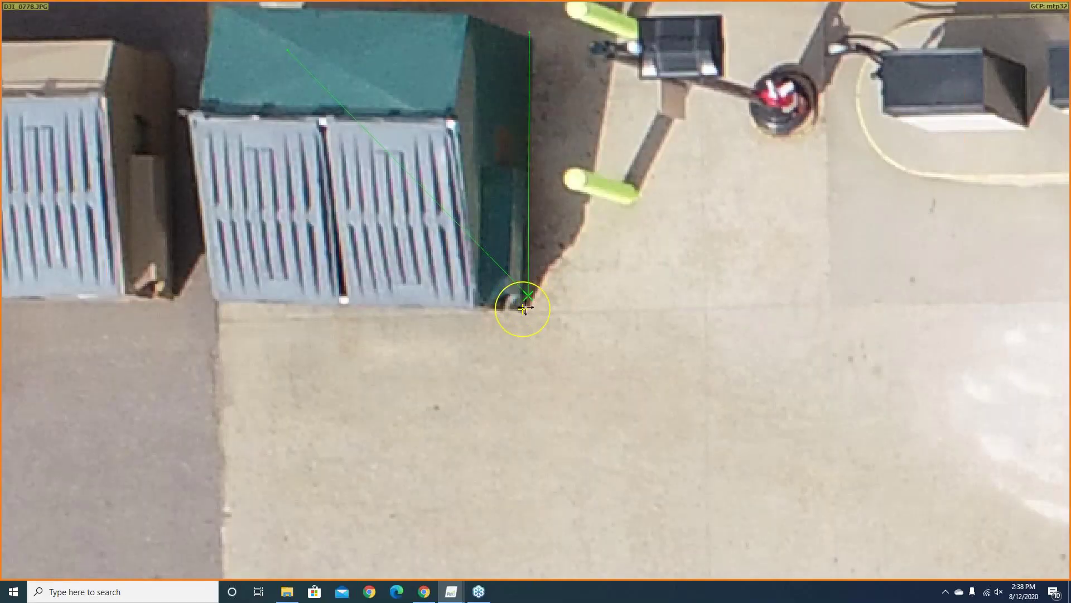
pyautogui.press('F11')
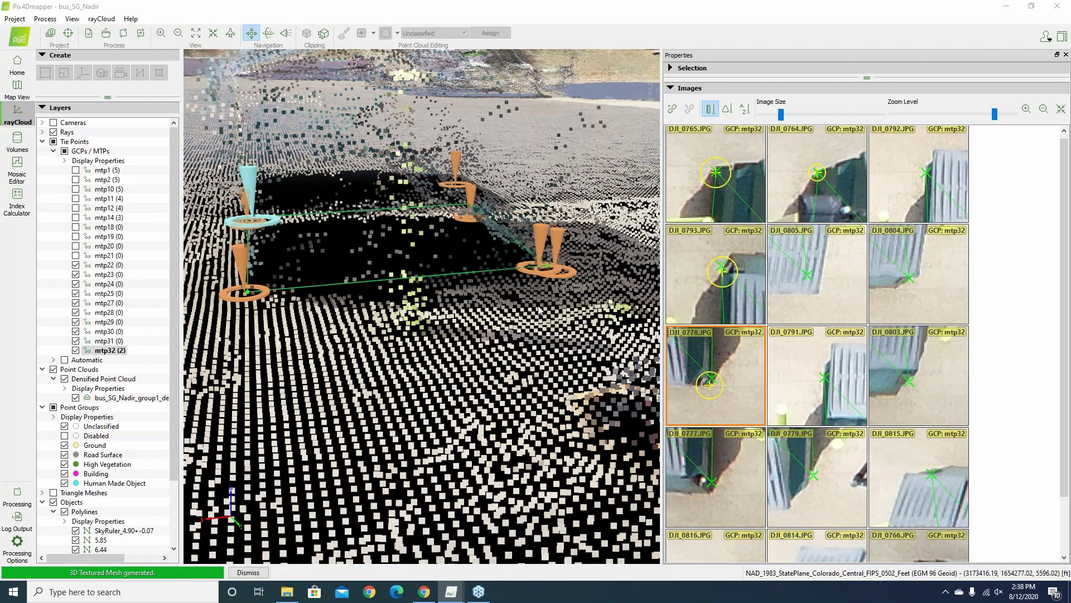
# Mark mtp32 at the same ground corner in image DJI_0777 and apply the tie point's new marks
pyautogui.click(921, 251)
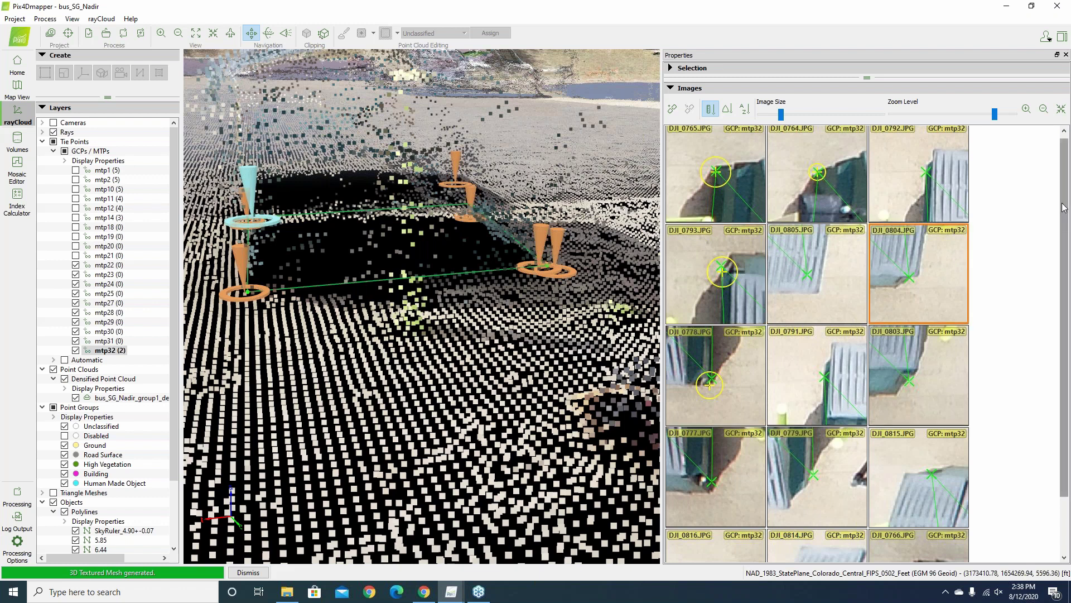
pyautogui.scroll(-1, 1064, 207)
pyautogui.click(730, 432)
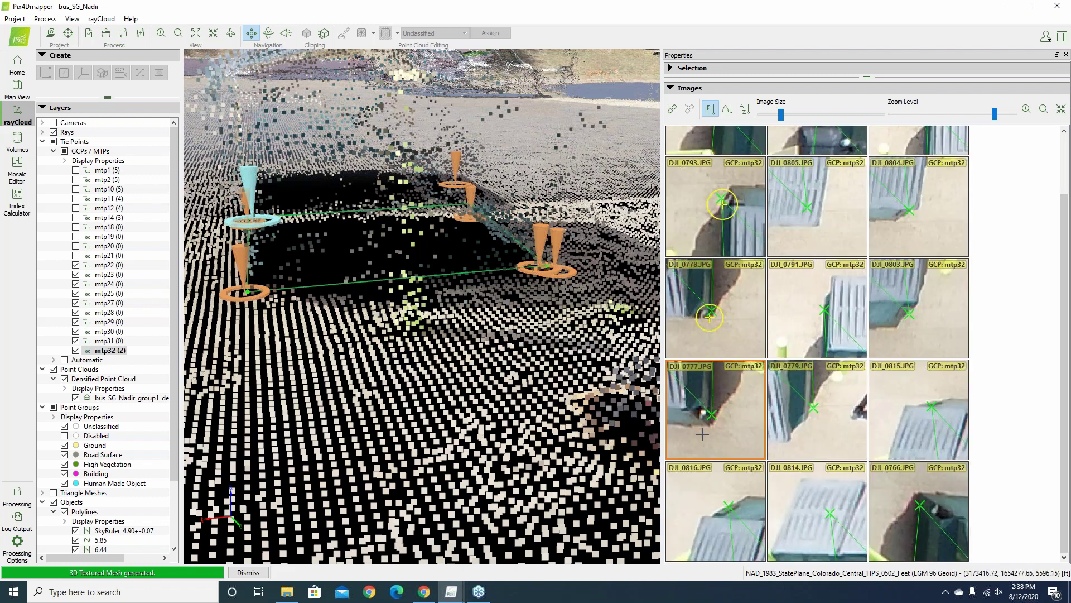
pyautogui.press('F11')
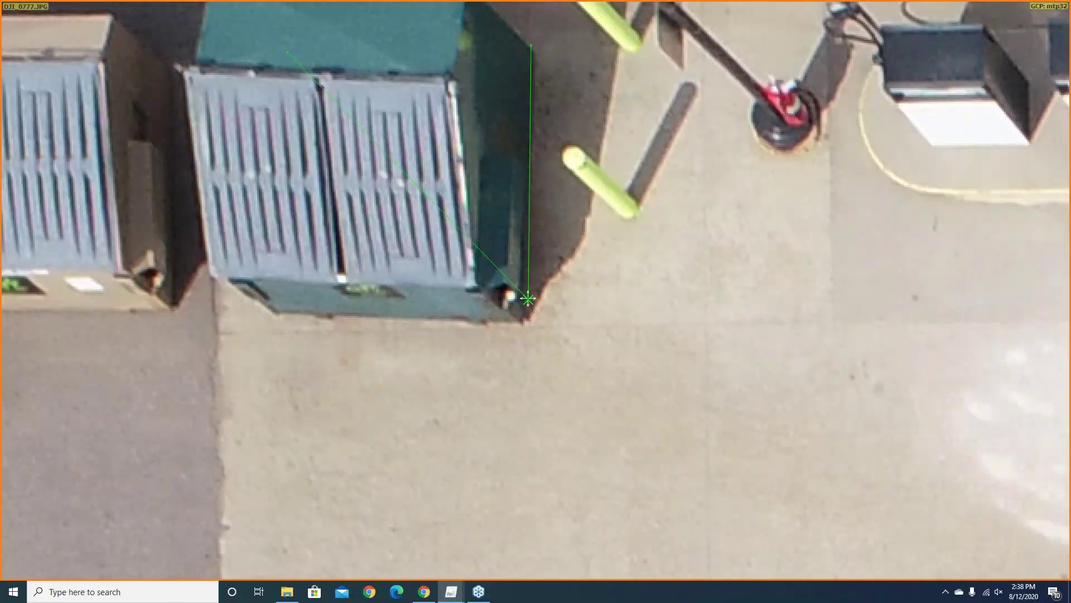
pyautogui.click(523, 319)
pyautogui.click(522, 321)
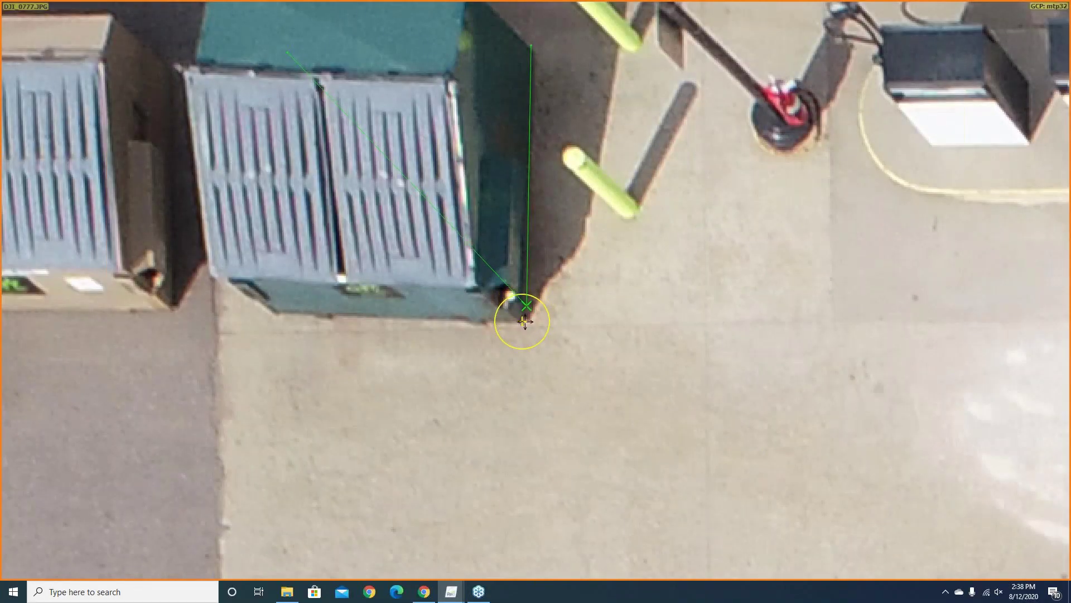
pyautogui.press('F11')
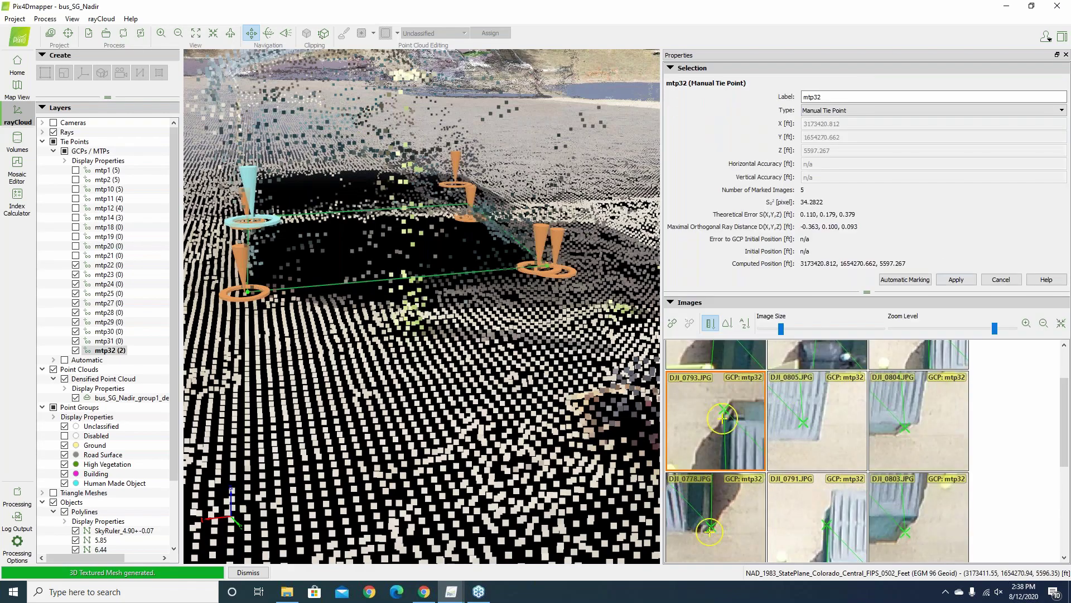
pyautogui.click(955, 281)
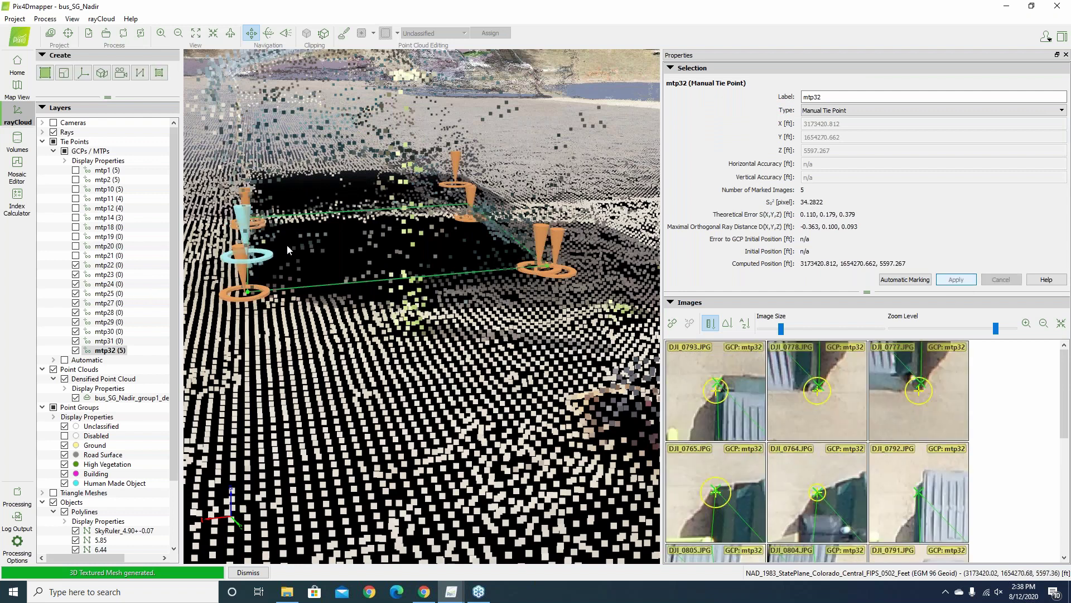
# Remove the mtp32 mark from image DJI_0793 and apply the tie point again
pyautogui.click(115, 352)
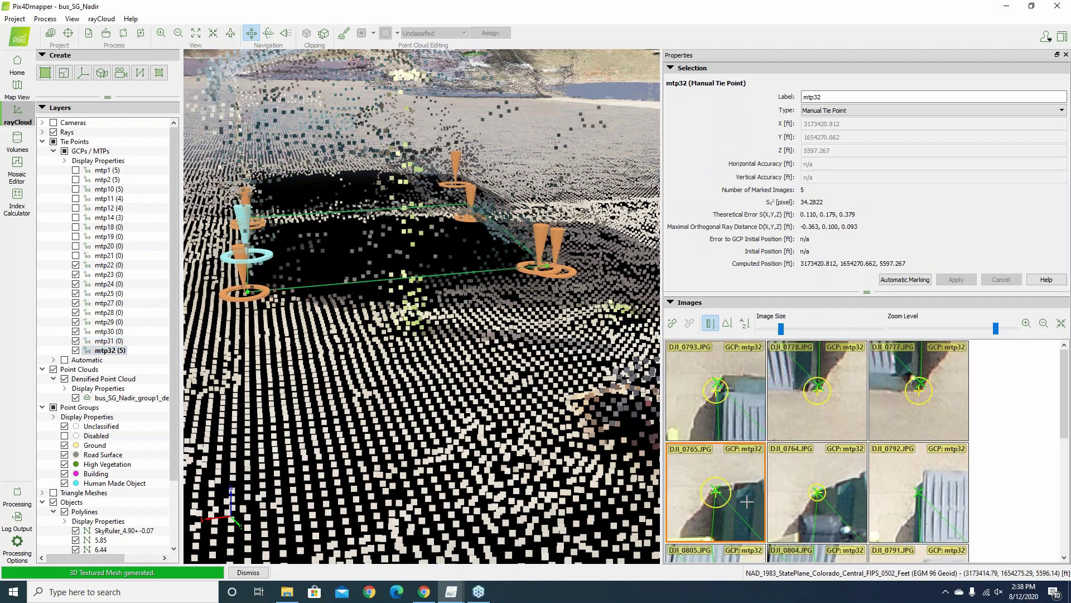
pyautogui.scroll(-1, 1067, 389)
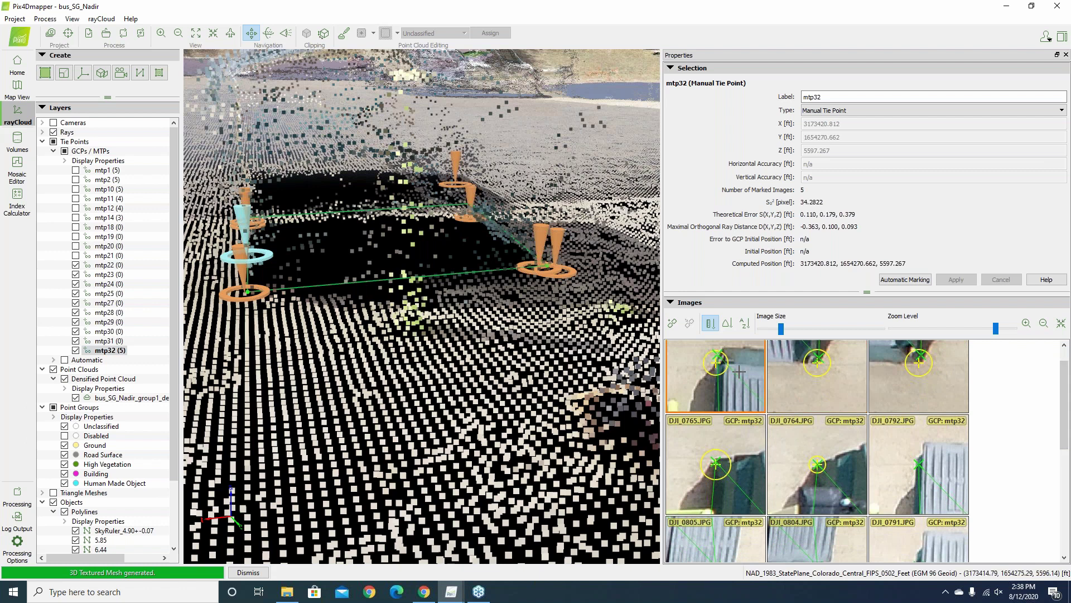
pyautogui.press('Delete')
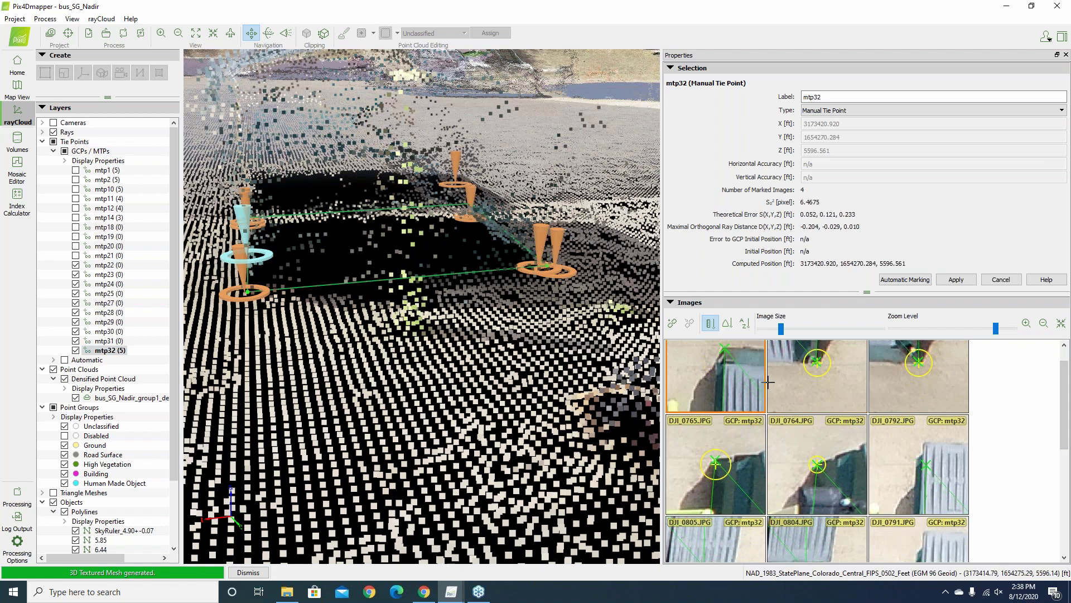
pyautogui.click(956, 280)
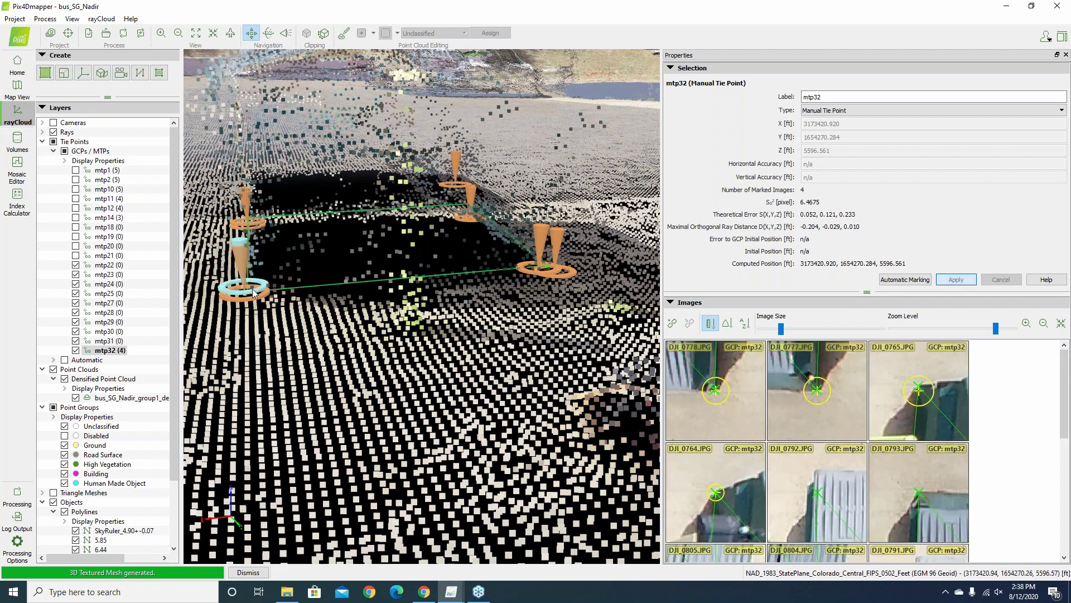
# Select tie point mtp31 and mark it in image DJI_0805 at the teal dumpster's ground corner on the side facing the tan dumpster
pyautogui.click(101, 341)
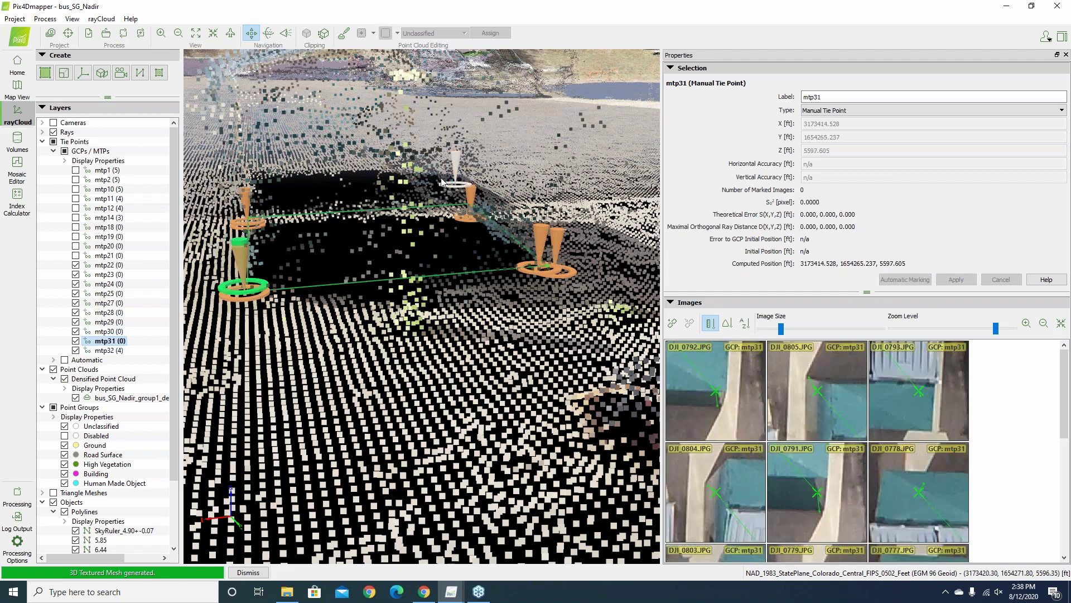
pyautogui.doubleClick(852, 392)
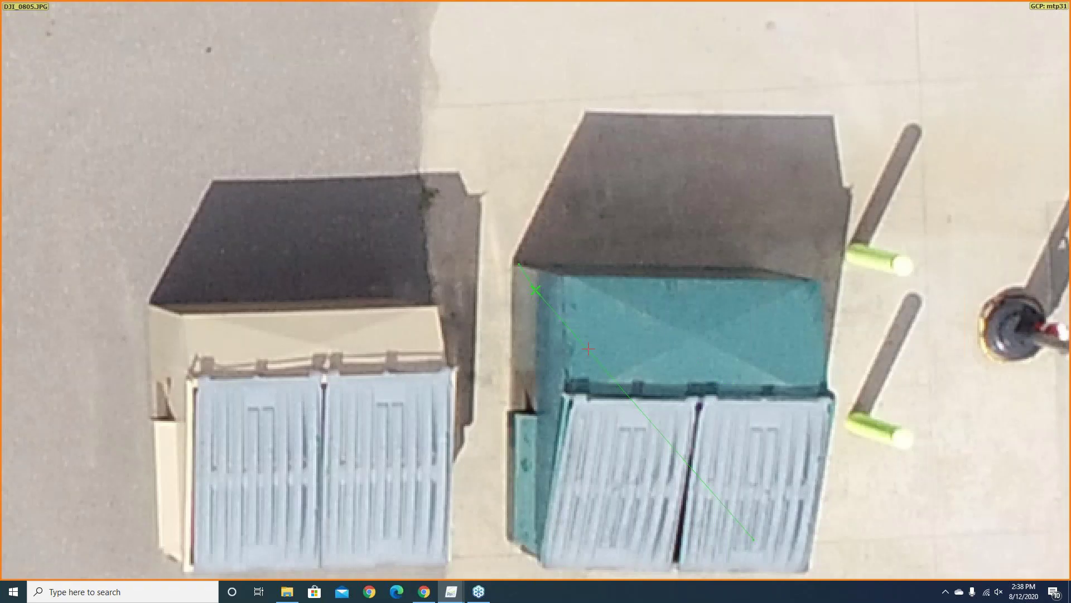
pyautogui.click(548, 397)
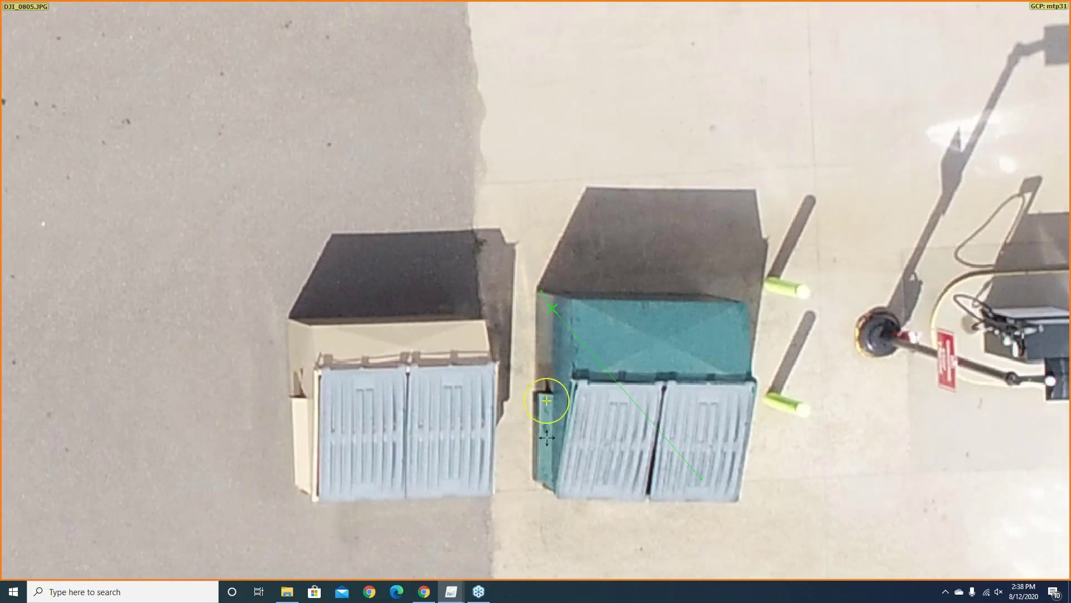
pyautogui.click(547, 481)
pyautogui.press('Escape')
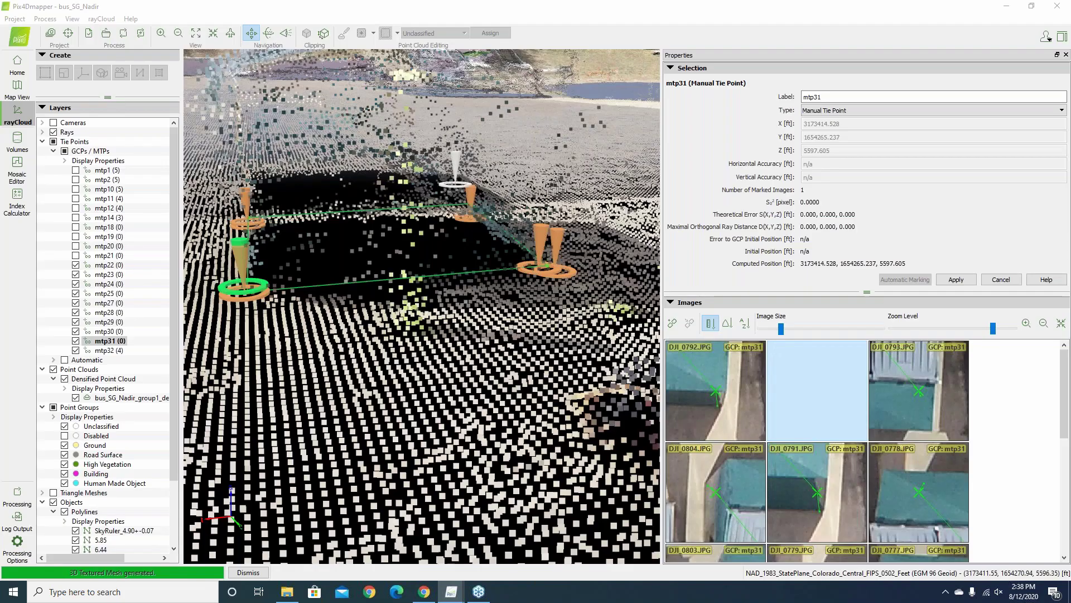
# Mark mtp31 at the teal dumpster's corner beside the tan dumpster in image DJI_0793 and apply the marks
pyautogui.doubleClick(670, 357)
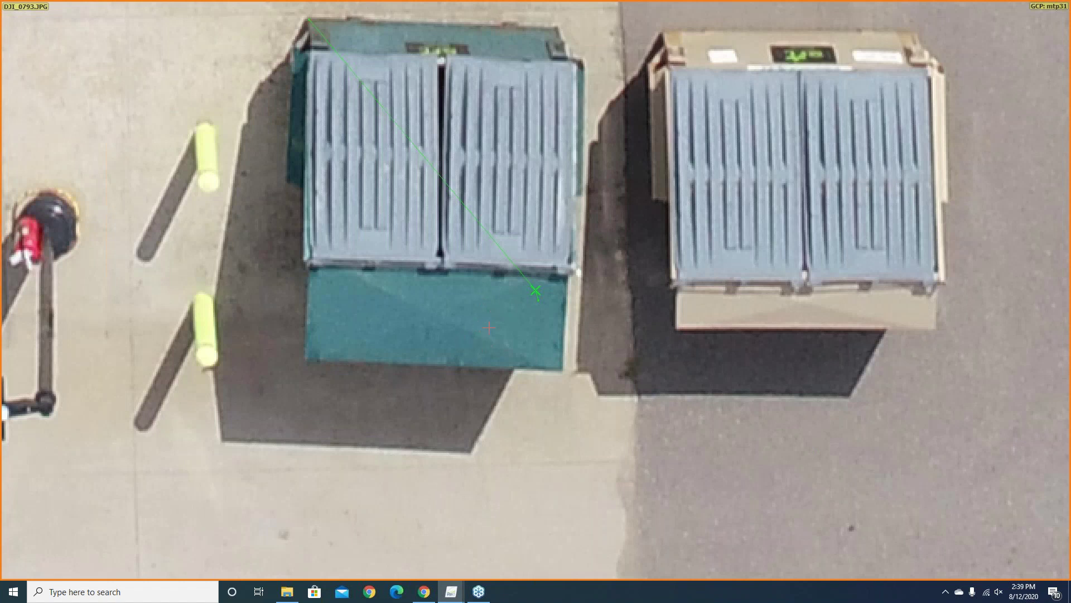
pyautogui.click(535, 272)
pyautogui.click(575, 128)
pyautogui.click(558, 26)
pyautogui.click(557, 26)
pyautogui.press('Escape')
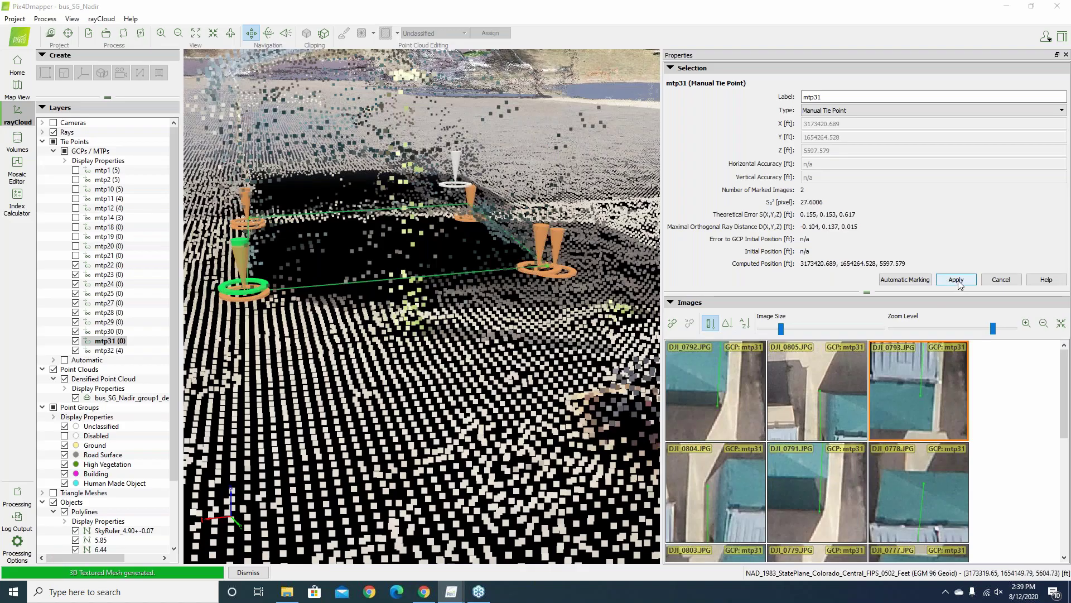
pyautogui.click(955, 280)
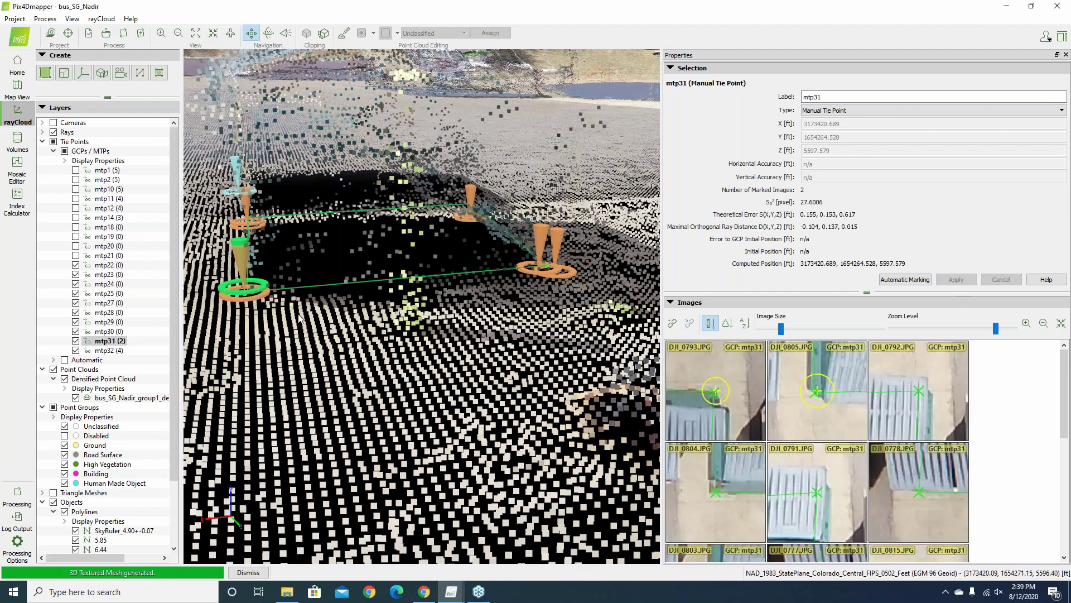
# Mark mtp31 in image DJI_0815 at the teal dumpster's ground corner beside the tan dumpster and apply the mark
pyautogui.moveTo(374, 330); pyautogui.dragTo(662, 313)
pyautogui.click(670, 67)
pyautogui.scroll(-2, 1066, 258)
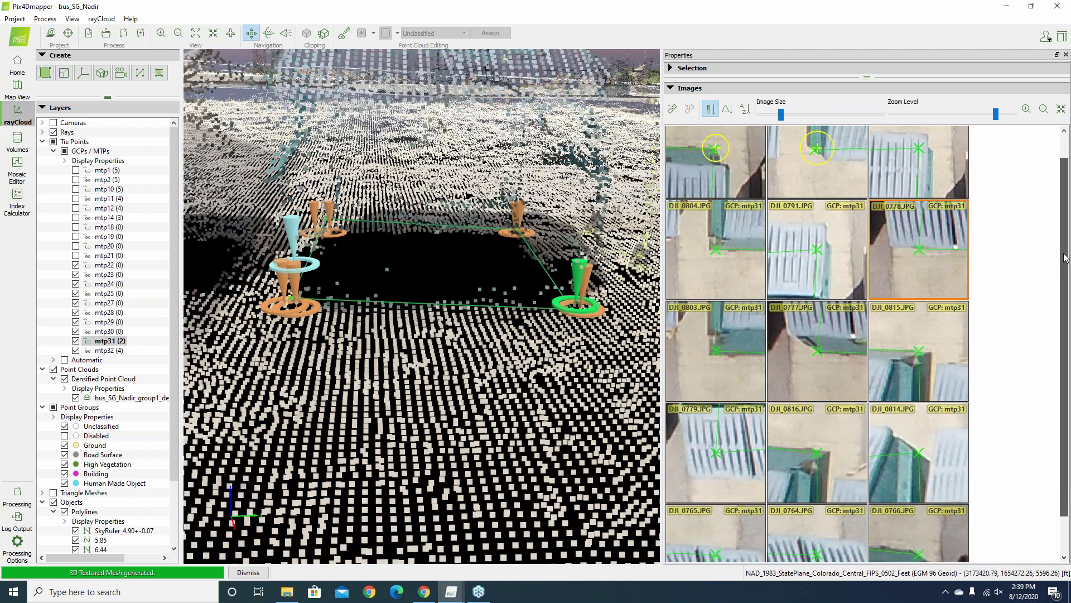
pyautogui.scroll(2, 1065, 258)
pyautogui.click(692, 68)
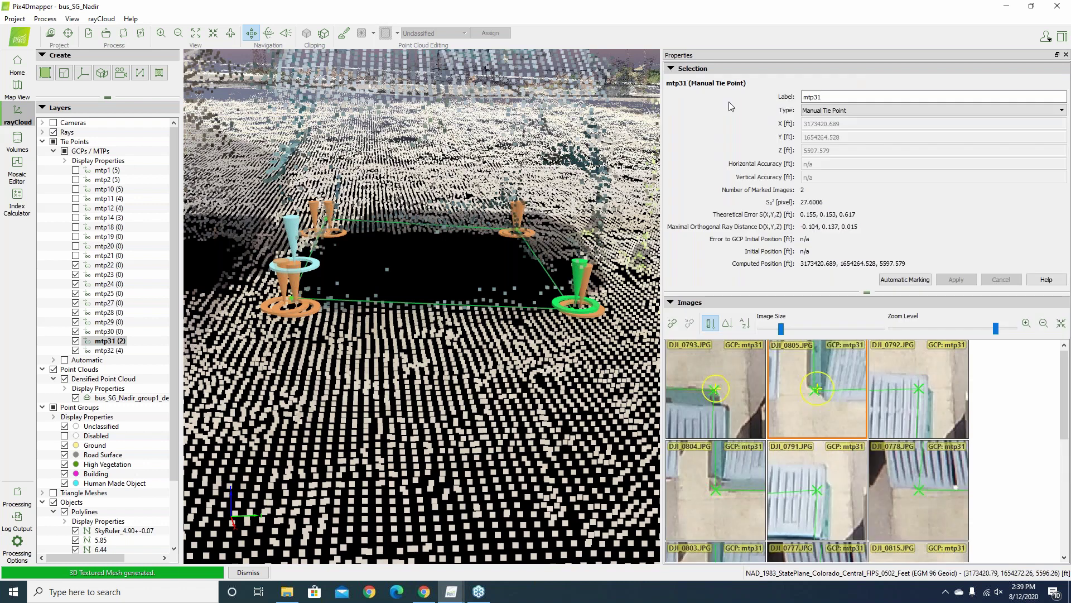
pyautogui.click(670, 68)
pyautogui.moveTo(1067, 248); pyautogui.dragTo(1066, 302)
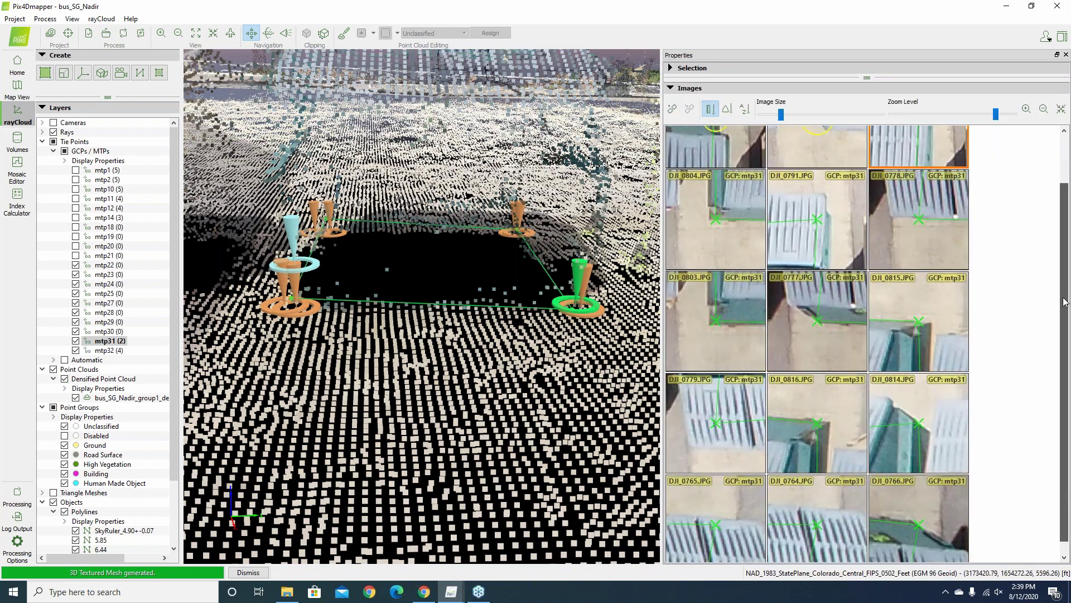
pyautogui.doubleClick(923, 335)
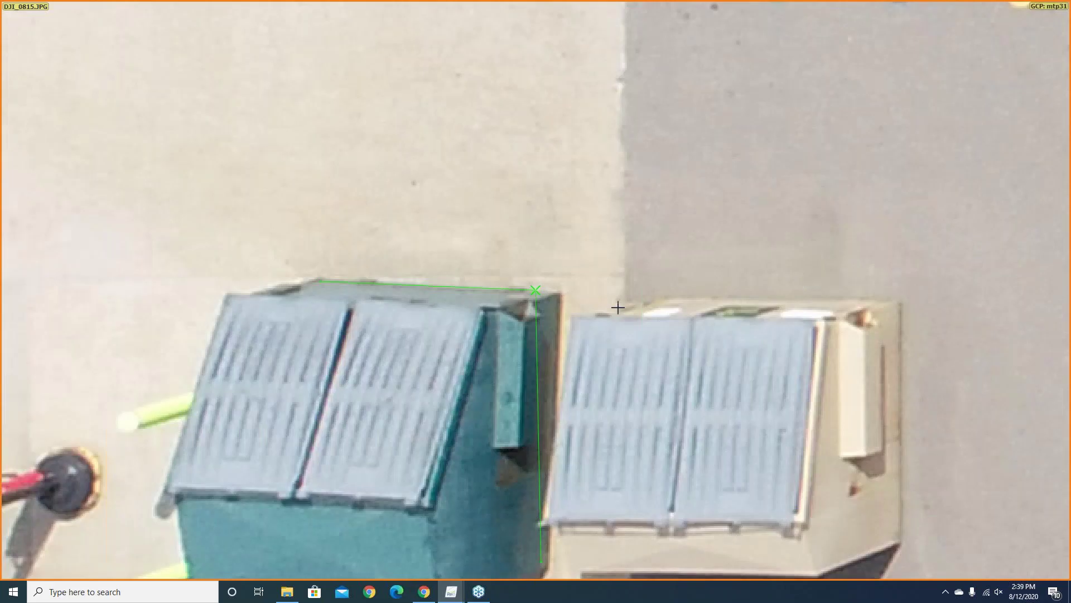
pyautogui.scroll(3, 564, 304)
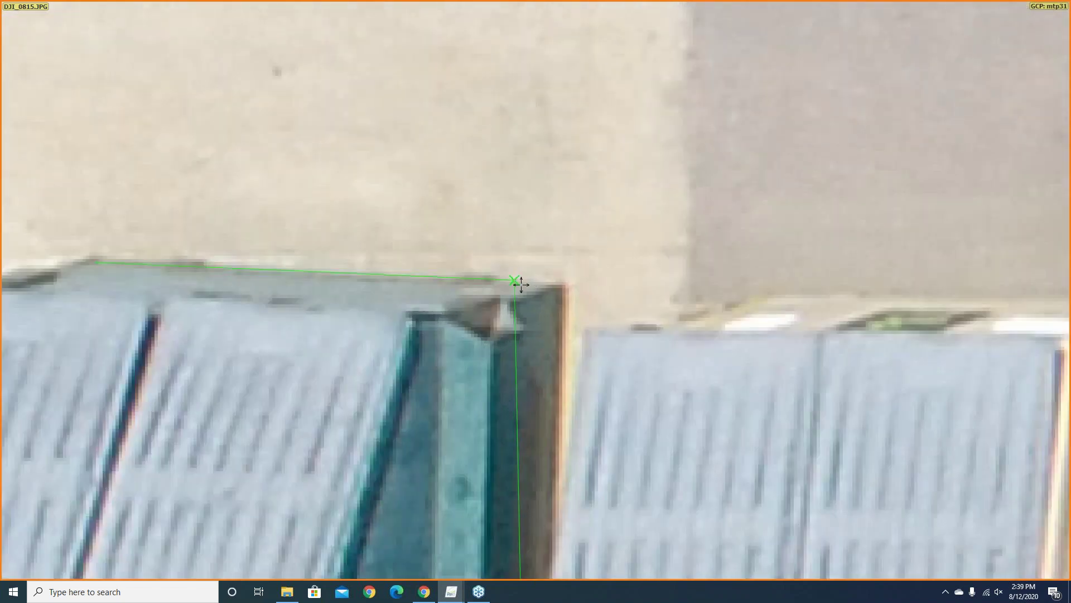
pyautogui.moveTo(521, 284); pyautogui.dragTo(560, 280)
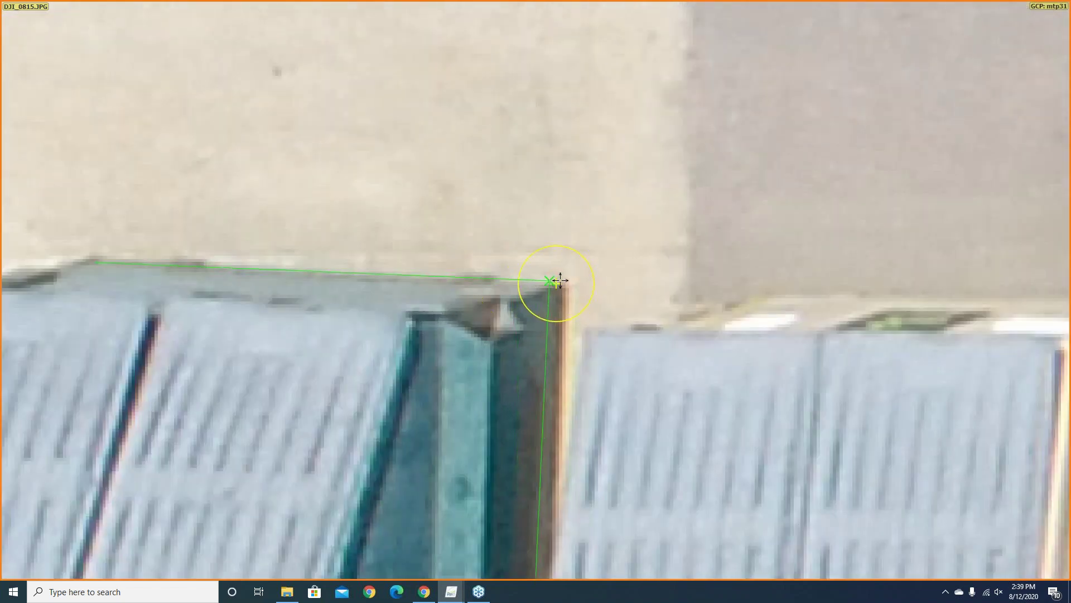
pyautogui.press('Escape')
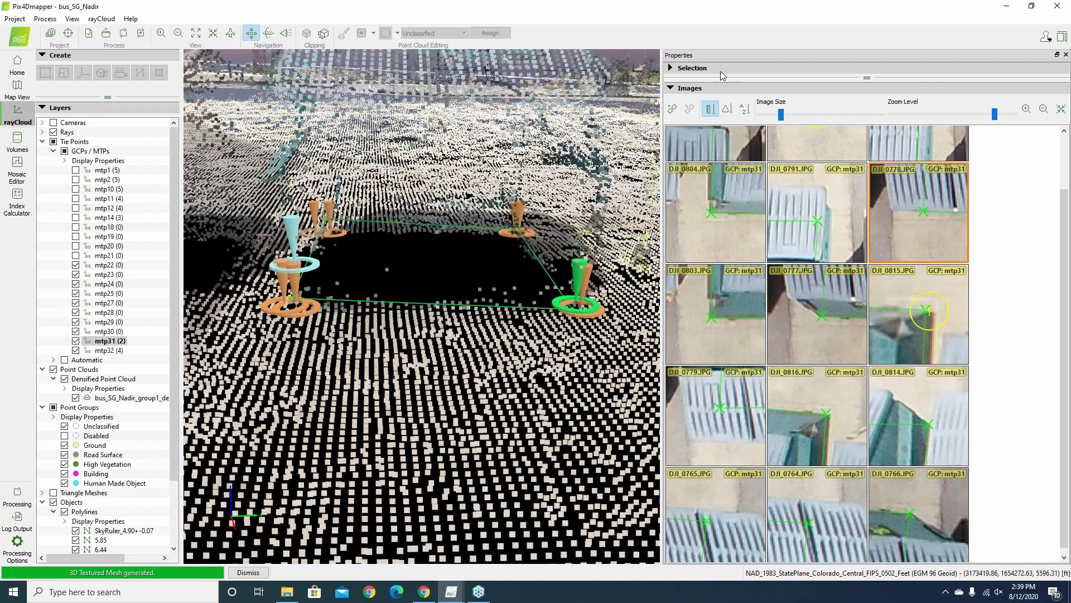
pyautogui.click(692, 68)
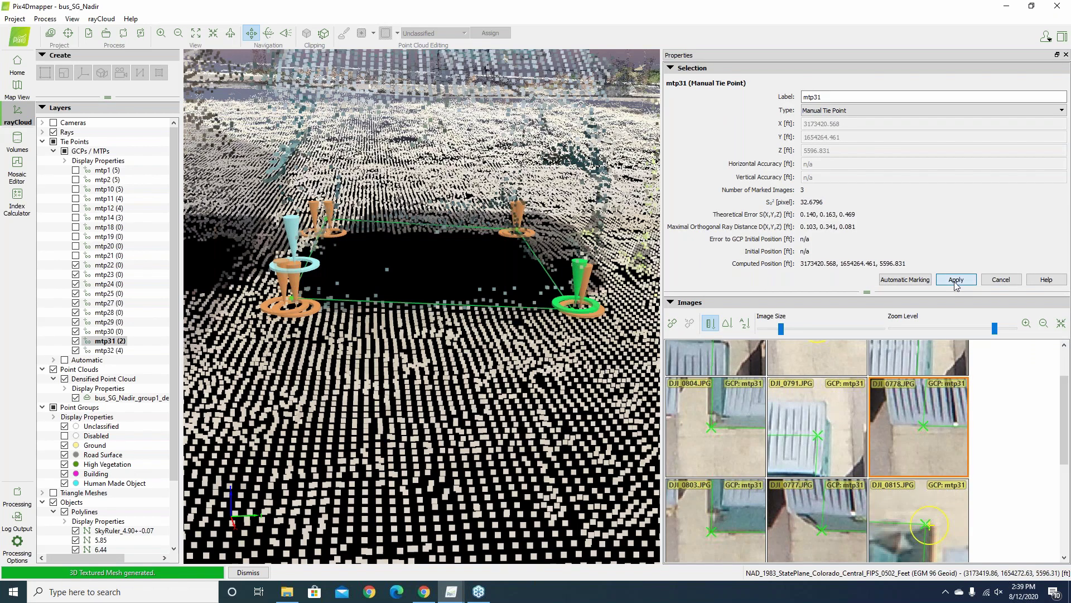
pyautogui.click(956, 279)
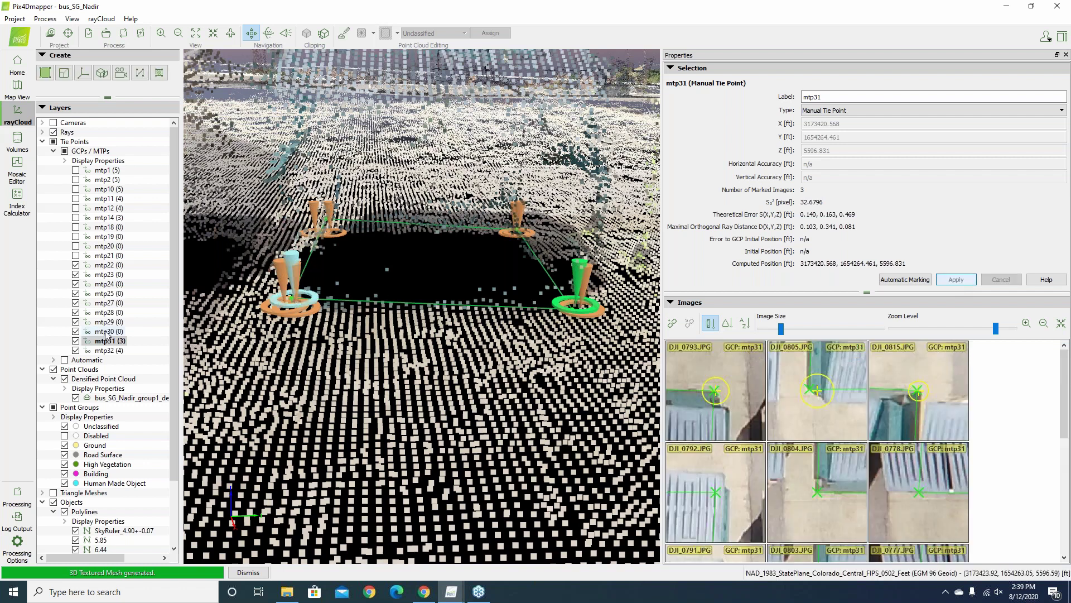
# Select tie point mtp30 and mark it in image DJI_0805 at the teal dumpster's rear ground corner, where its shadow begins
pyautogui.press('Up')
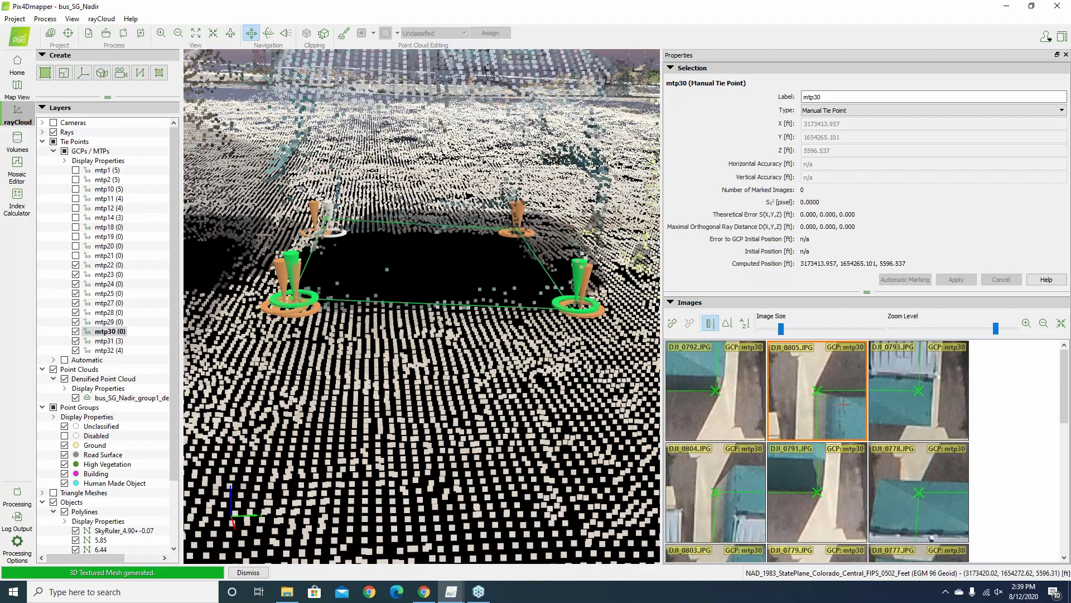
pyautogui.doubleClick(844, 403)
pyautogui.scroll(1, 553, 323)
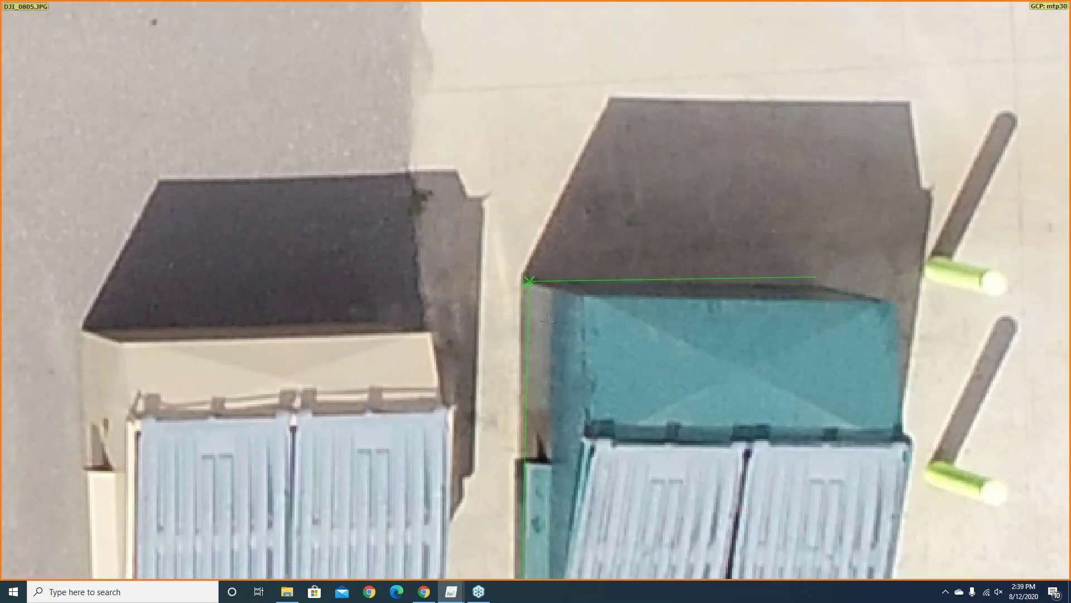
pyautogui.scroll(2, 547, 320)
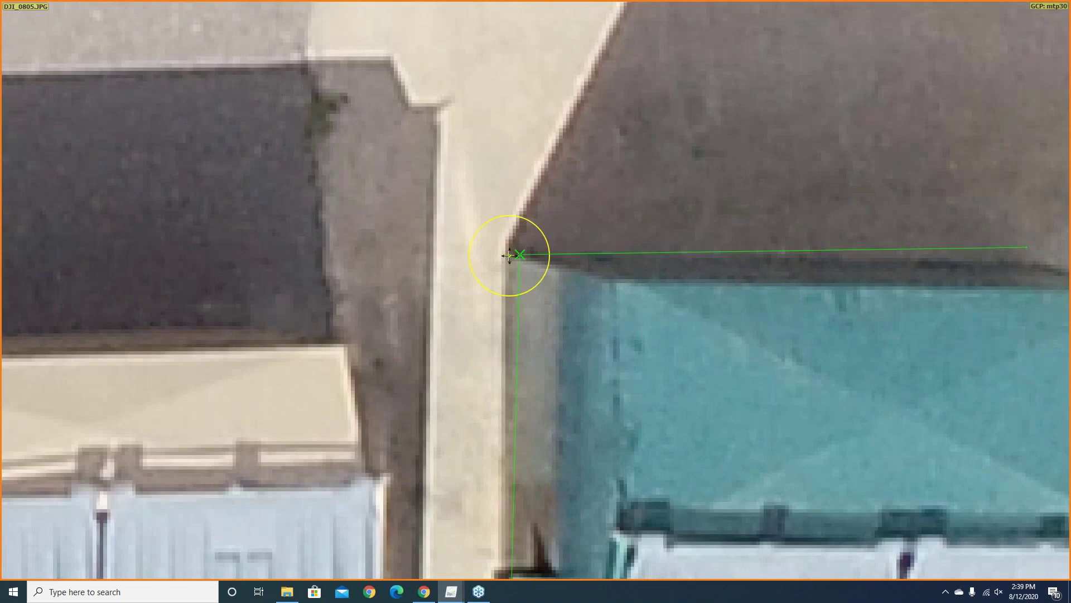
pyautogui.press('Escape')
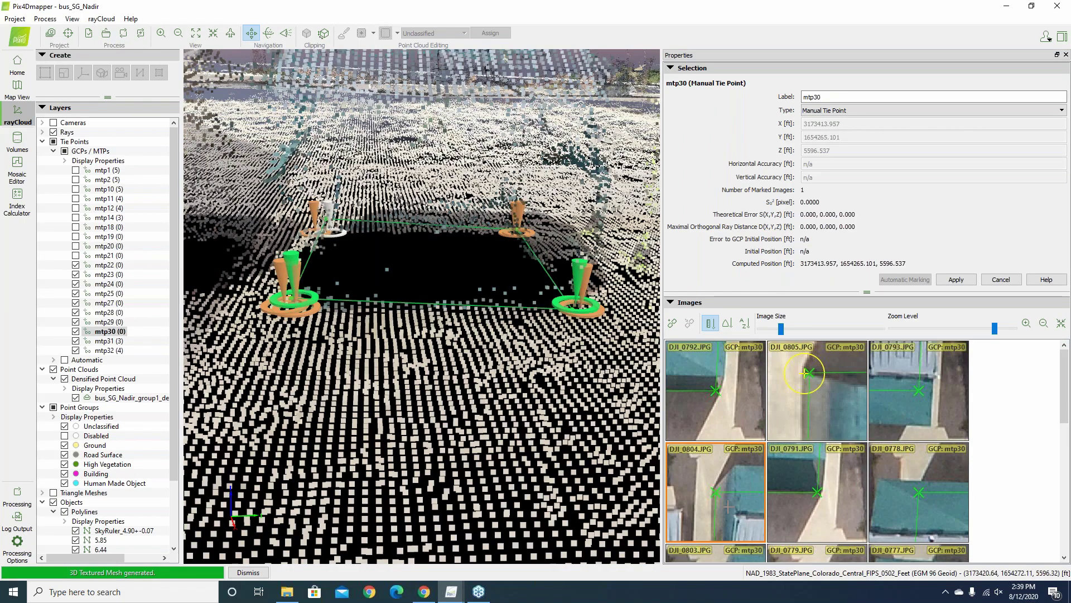
# Mark mtp30 at the same teal dumpster ground corner in image DJI_0804 and apply the tie point's marks
pyautogui.press('F11')
pyautogui.scroll(3, 492, 256)
pyautogui.click(492, 256)
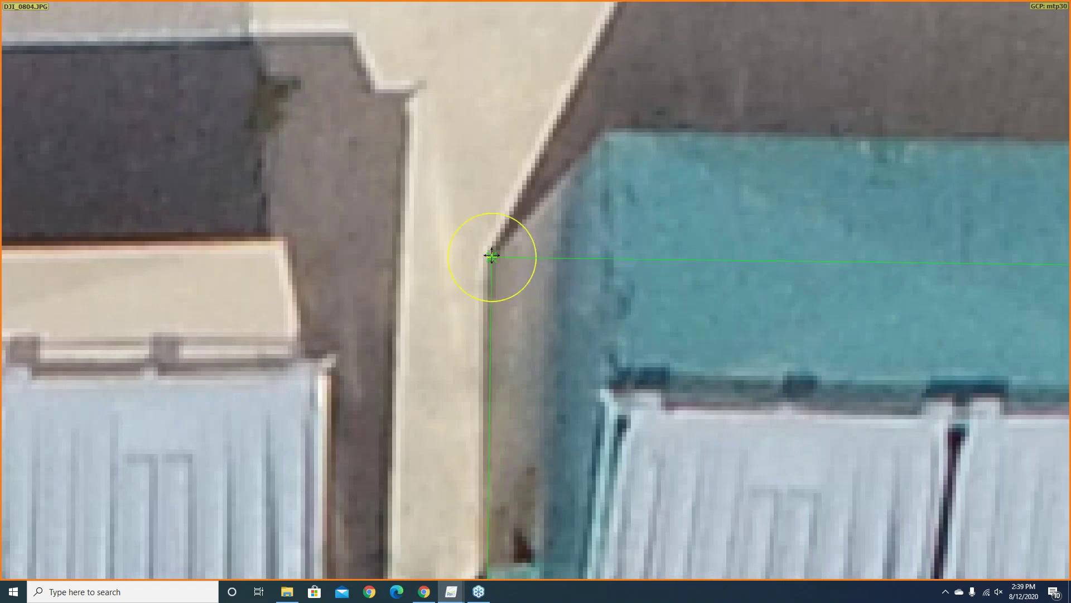
pyautogui.press('Escape')
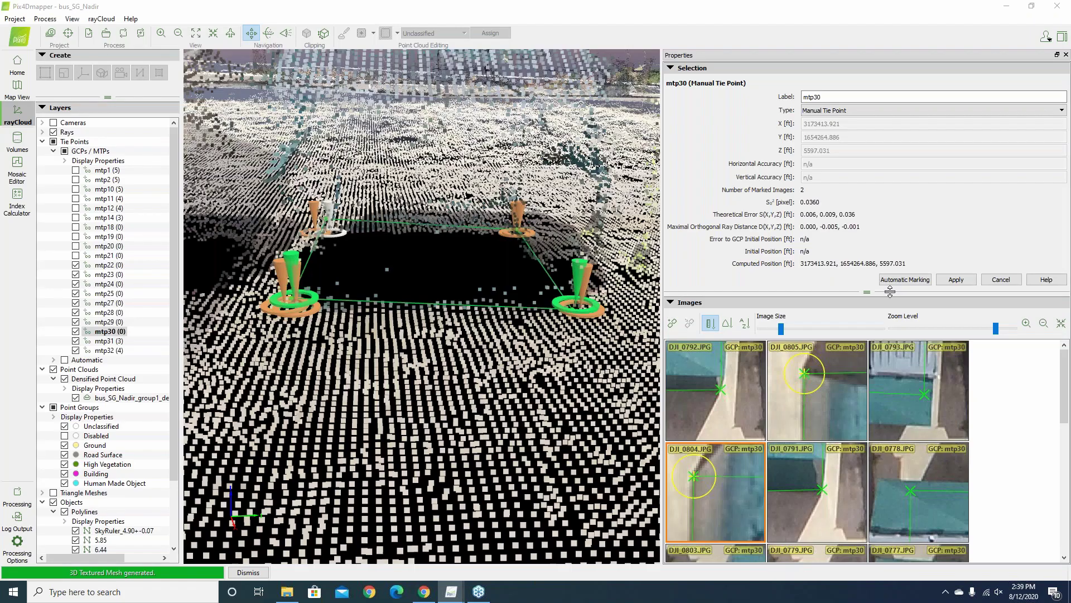
pyautogui.click(965, 284)
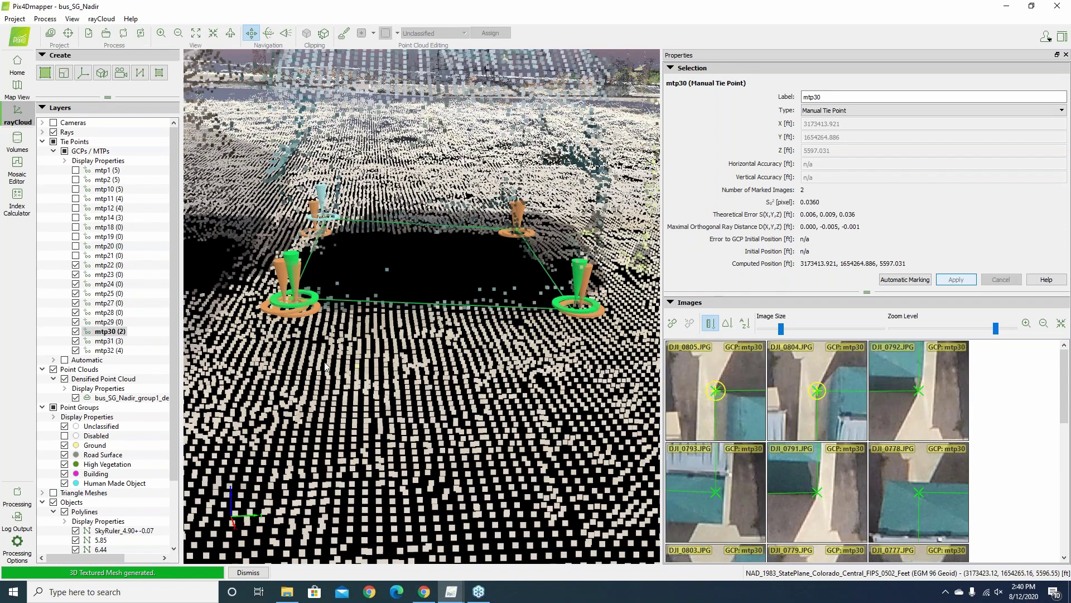
# Examine the updated tie points against the ground and inspect how Volume 2's base surface sits at its corners
pyautogui.scroll(5, 325, 367)
pyautogui.click(681, 407)
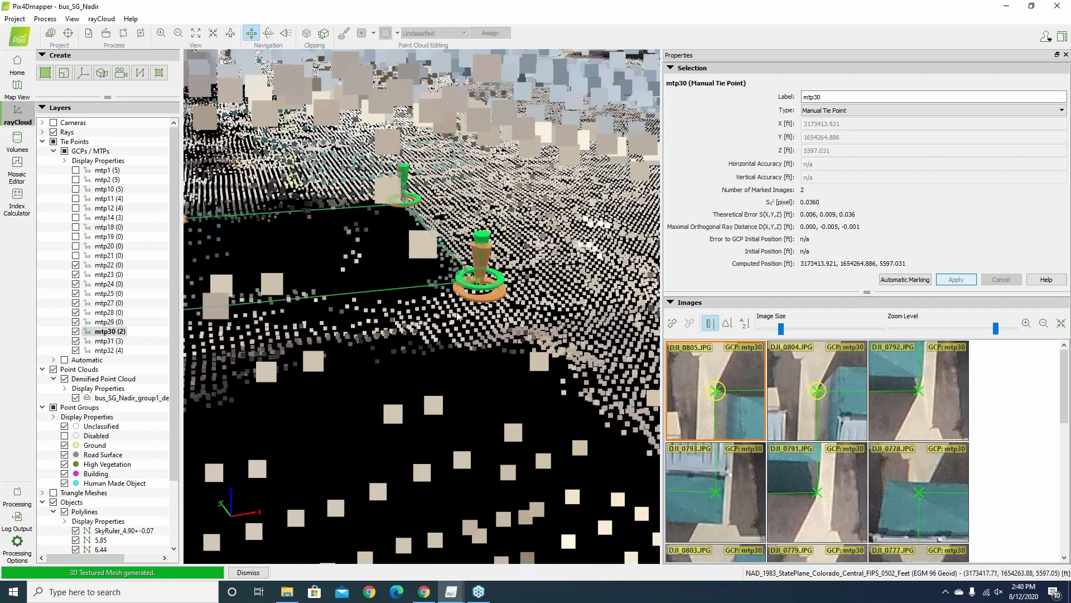
pyautogui.scroll(-5, 458, 315)
pyautogui.moveTo(497, 344); pyautogui.dragTo(949, 290)
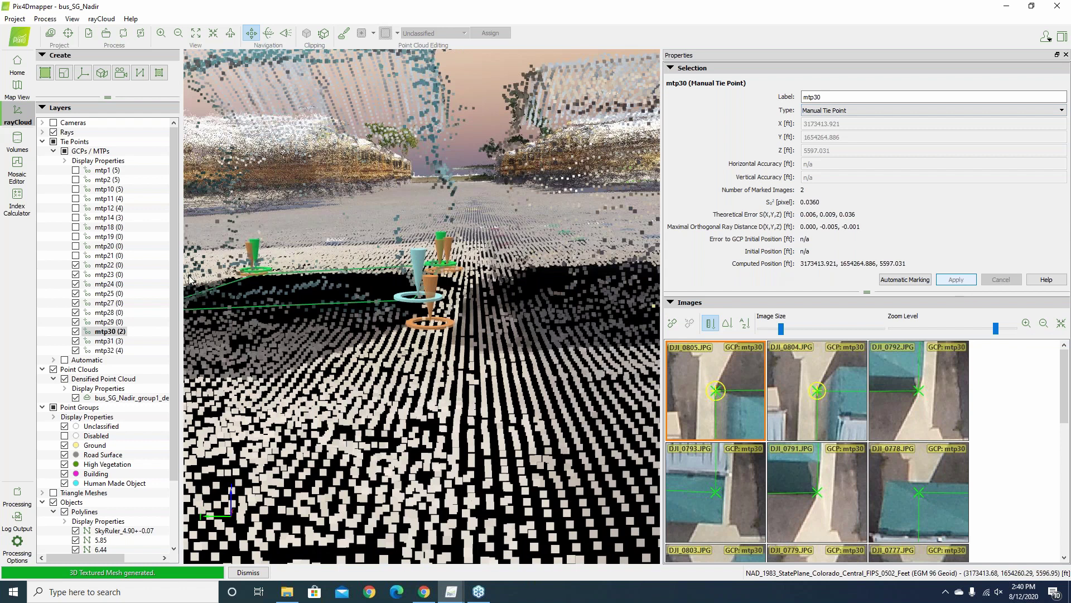
pyautogui.click(17, 143)
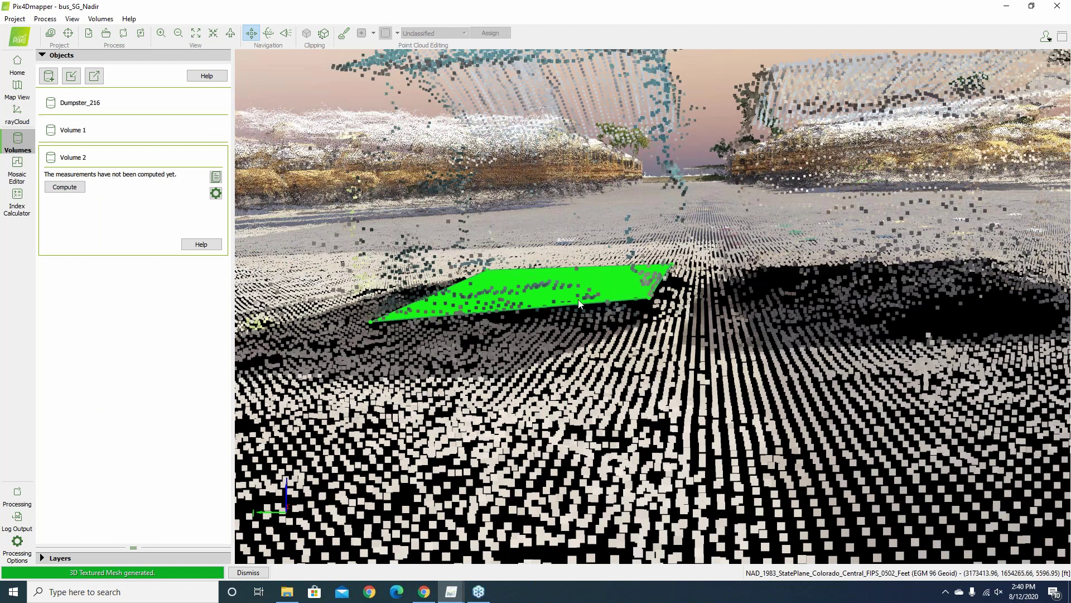
pyautogui.scroll(1, 578, 303)
pyautogui.moveTo(652, 309); pyautogui.dragTo(654, 326)
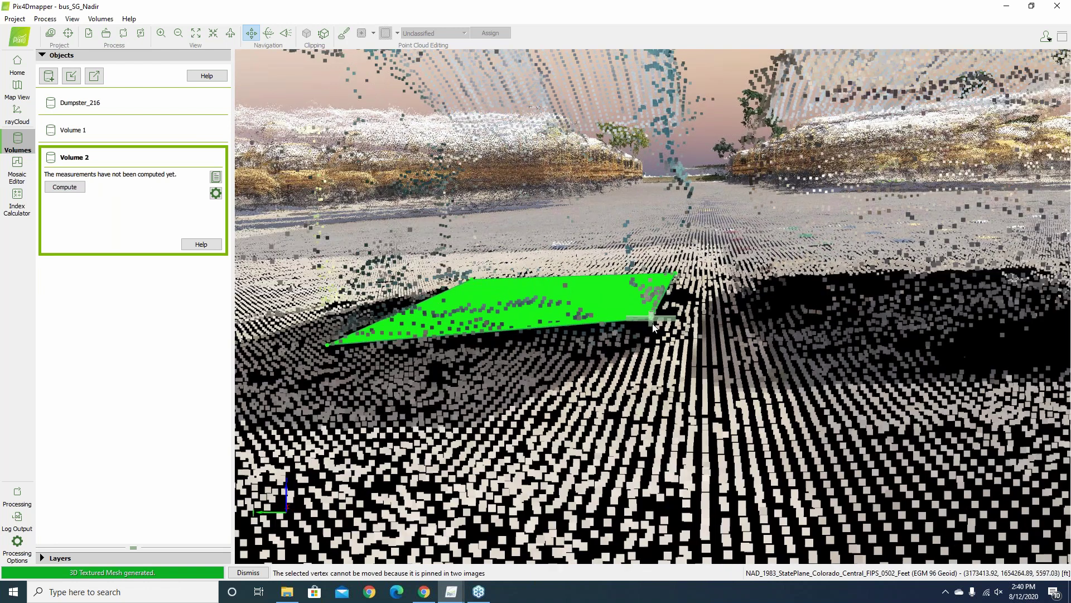
pyautogui.scroll(1, 655, 330)
pyautogui.scroll(1, 655, 329)
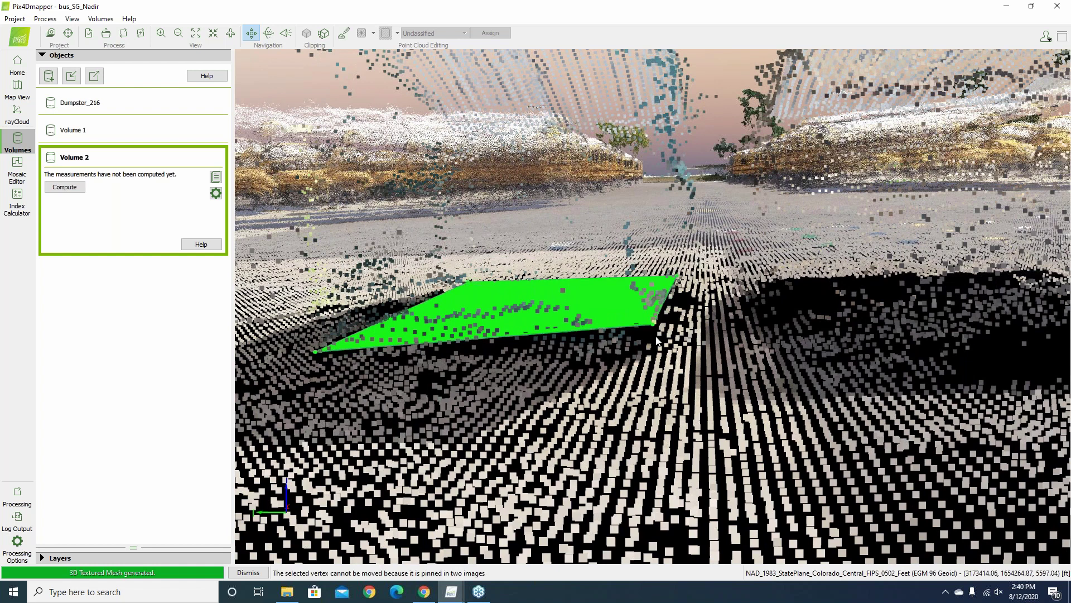
pyautogui.scroll(1, 611, 382)
pyautogui.scroll(2, 611, 383)
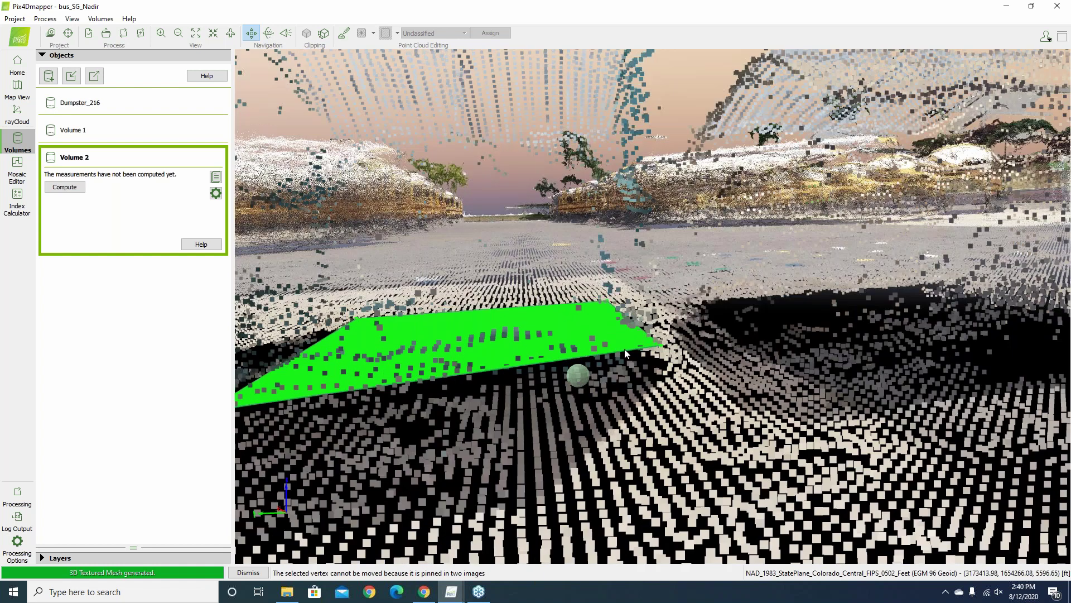
pyautogui.scroll(-3, 626, 353)
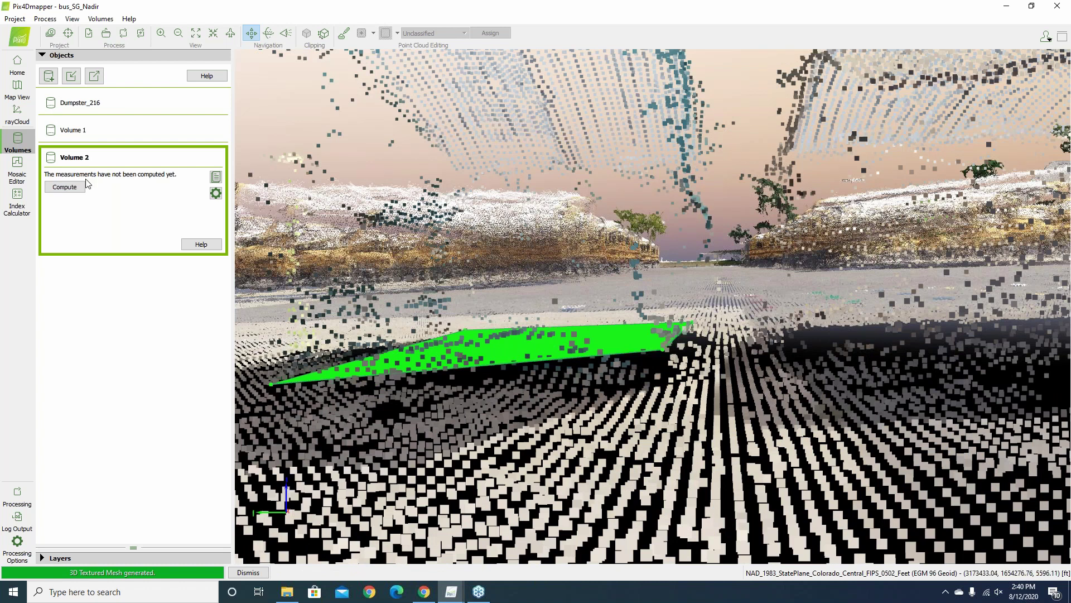
# Compute Volume 2, change its base surface to Align with Lowest Point and recompute the volume
pyautogui.click(78, 187)
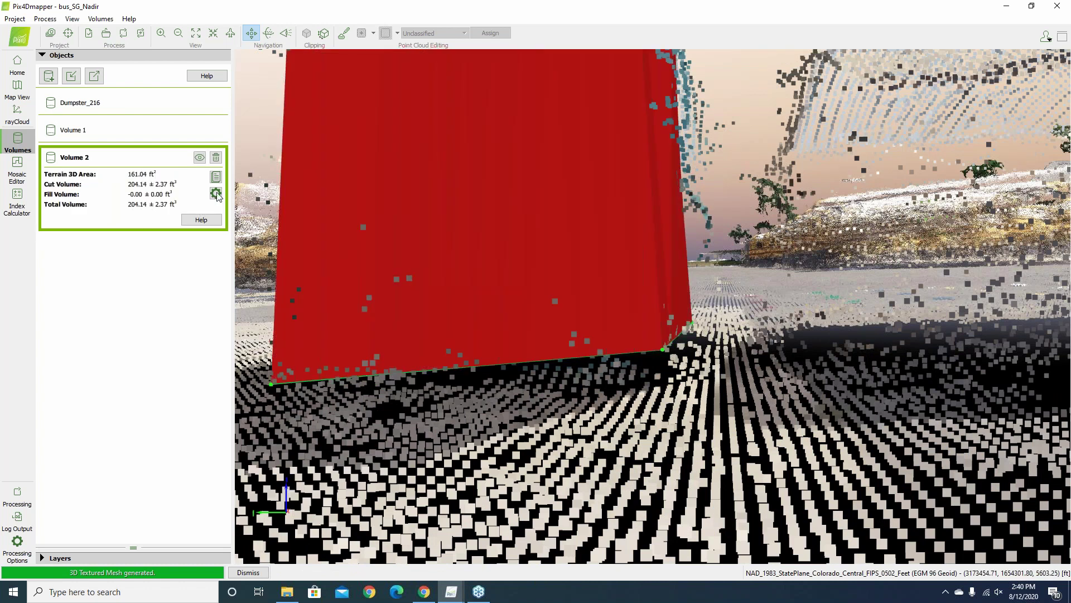
pyautogui.click(216, 194)
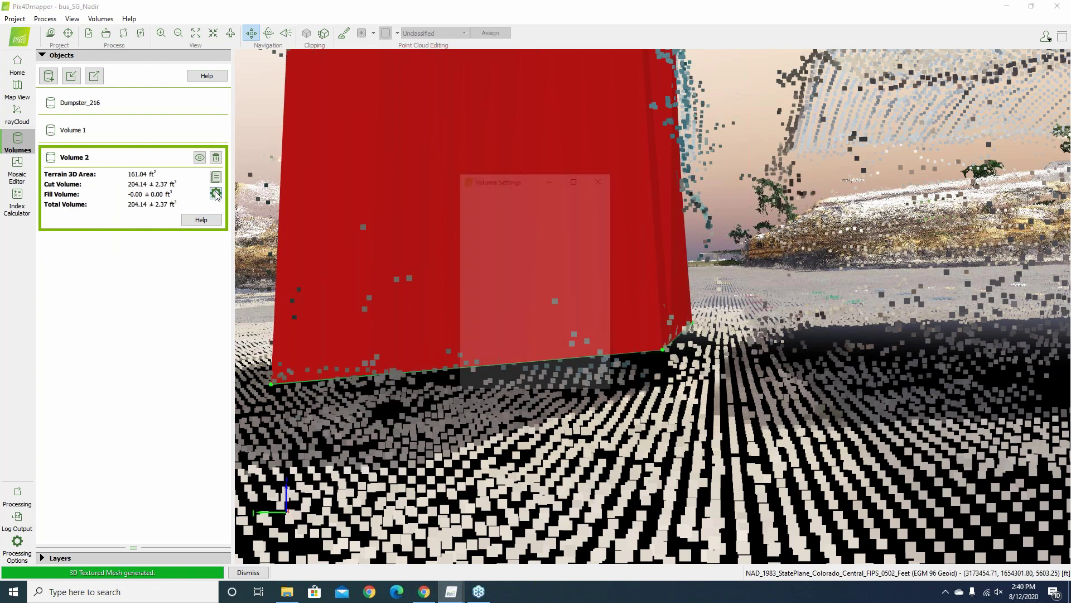
pyautogui.click(474, 265)
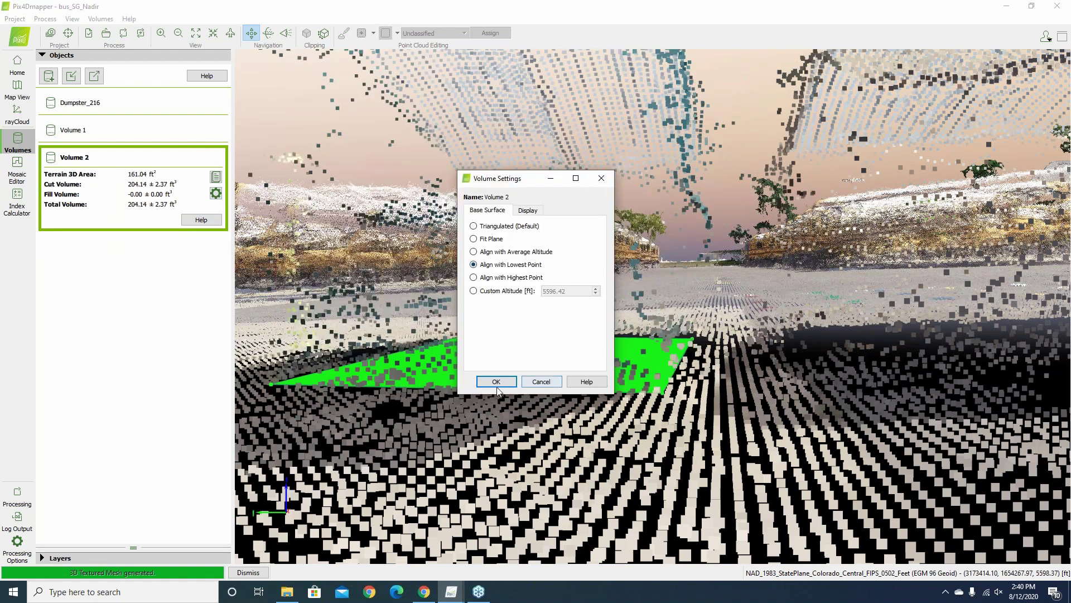
pyautogui.click(496, 382)
pyautogui.click(65, 187)
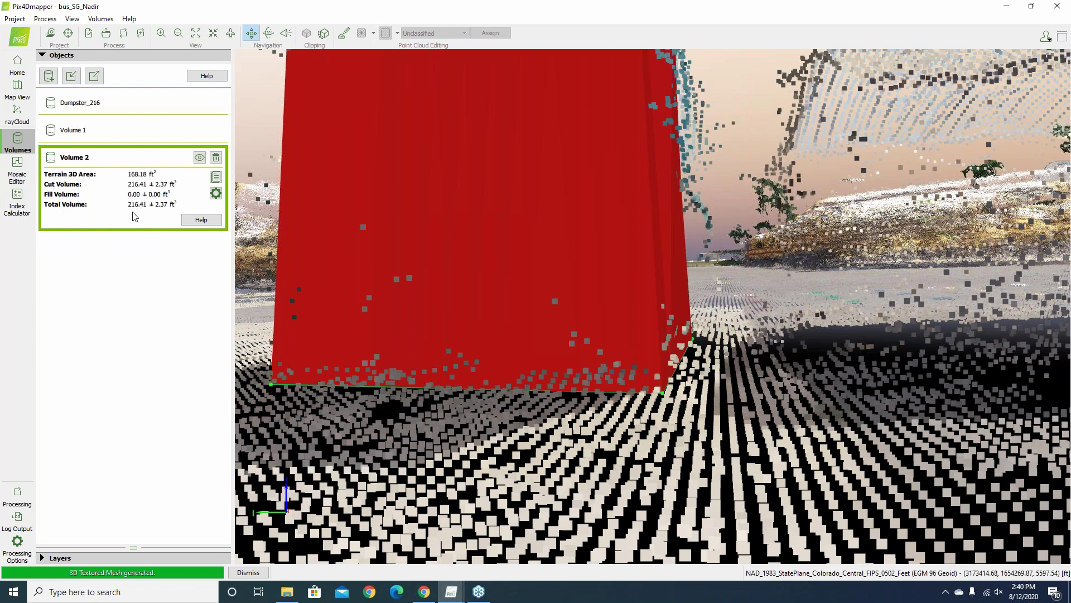
# Set Volume 2's base surface back to Triangulated (Default) and view the base from another angle
pyautogui.click(214, 195)
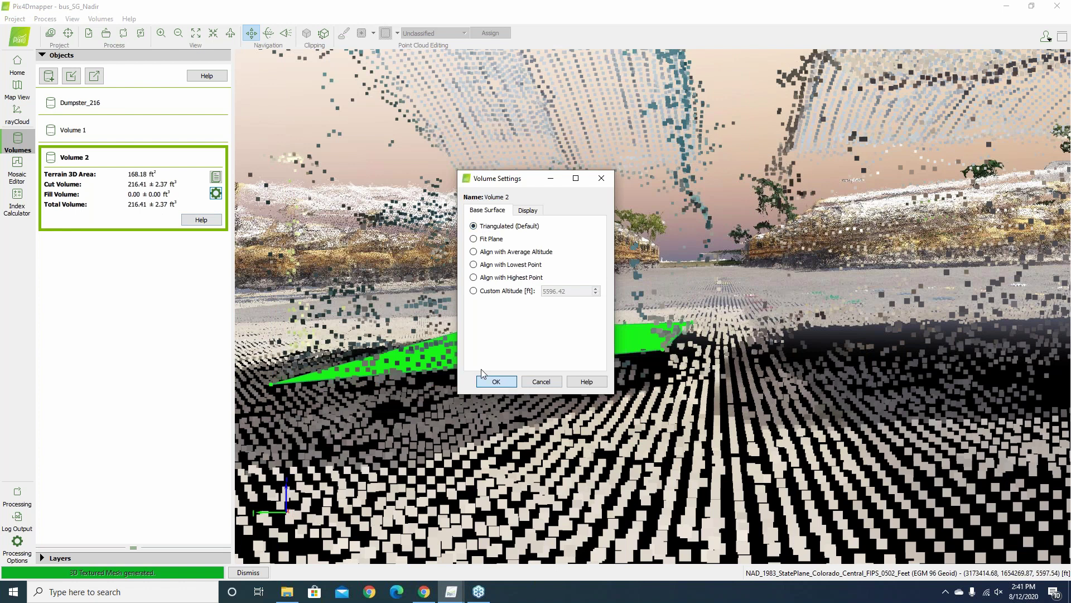
pyautogui.click(498, 383)
pyautogui.moveTo(372, 316); pyautogui.dragTo(214, 190)
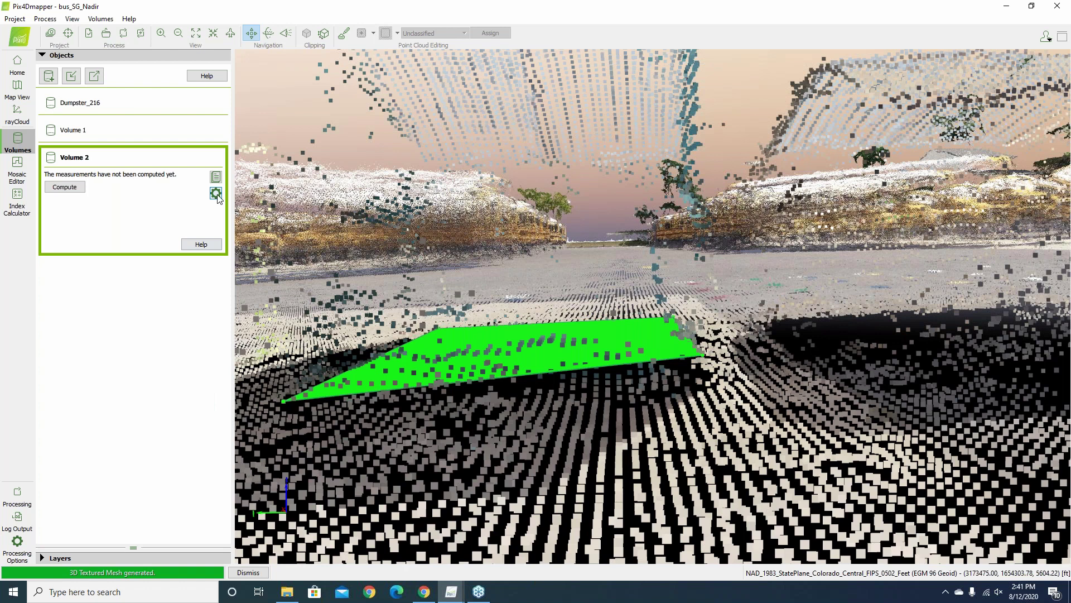
# Preview the alternative base surfaces for Volume 2, choose Align with Lowest Point and compute the volume again
pyautogui.click(216, 194)
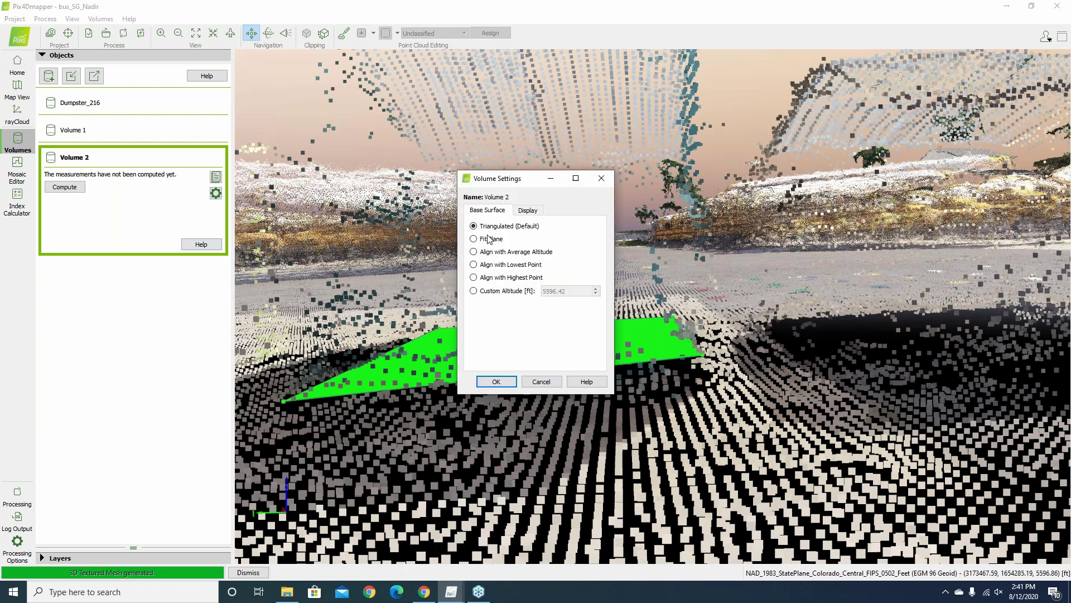
pyautogui.click(474, 278)
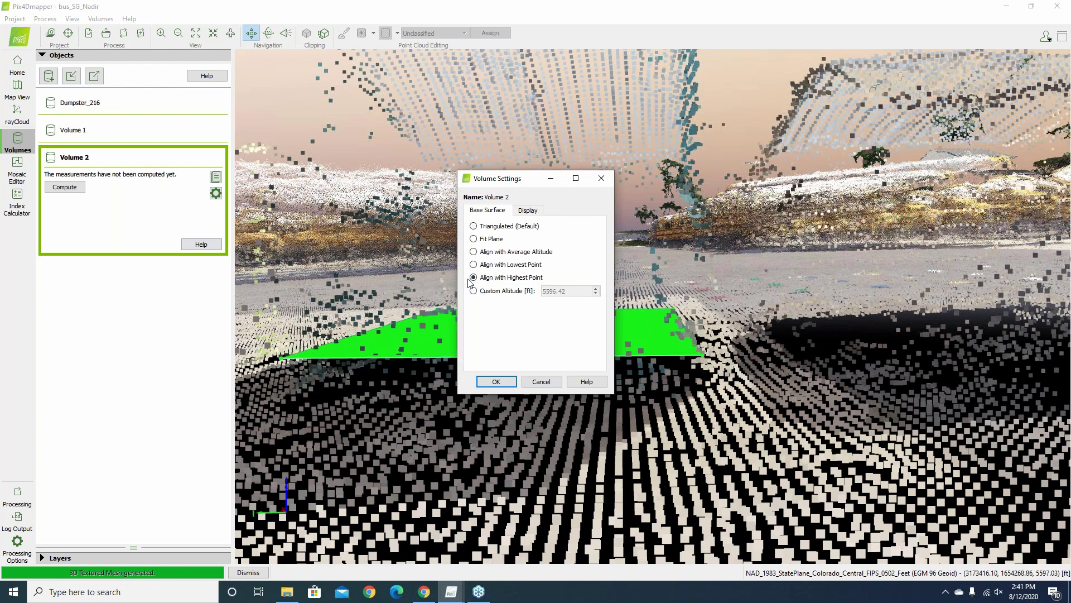
pyautogui.click(475, 240)
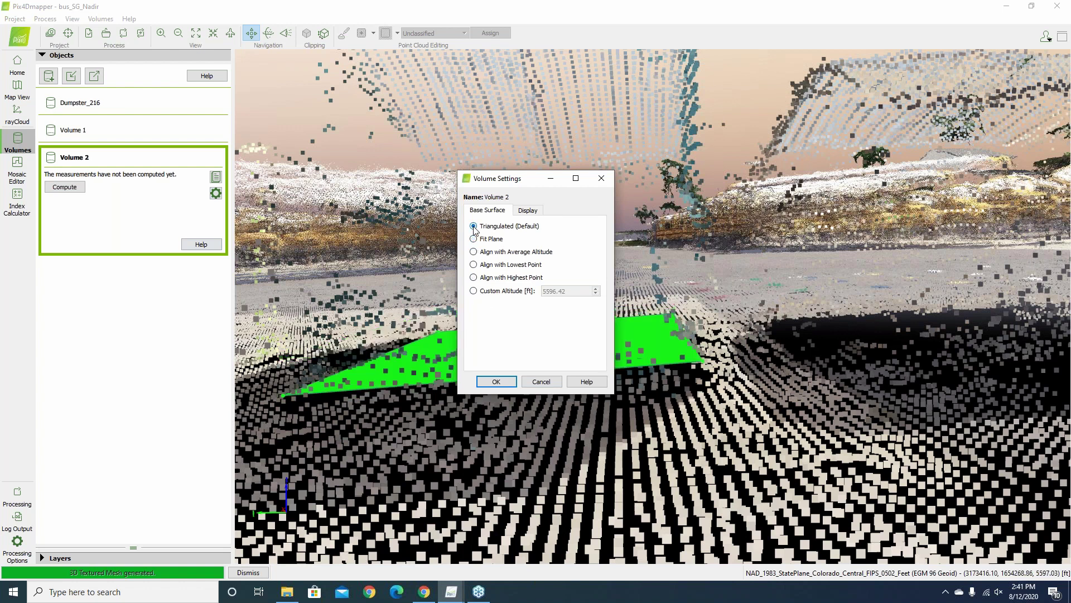
pyautogui.click(474, 252)
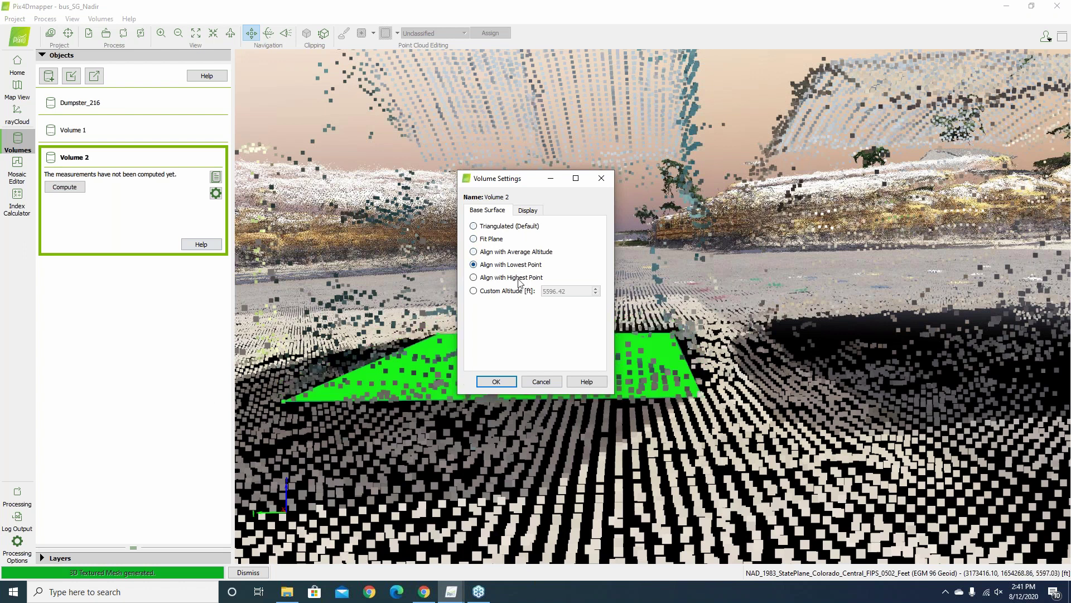
pyautogui.click(496, 382)
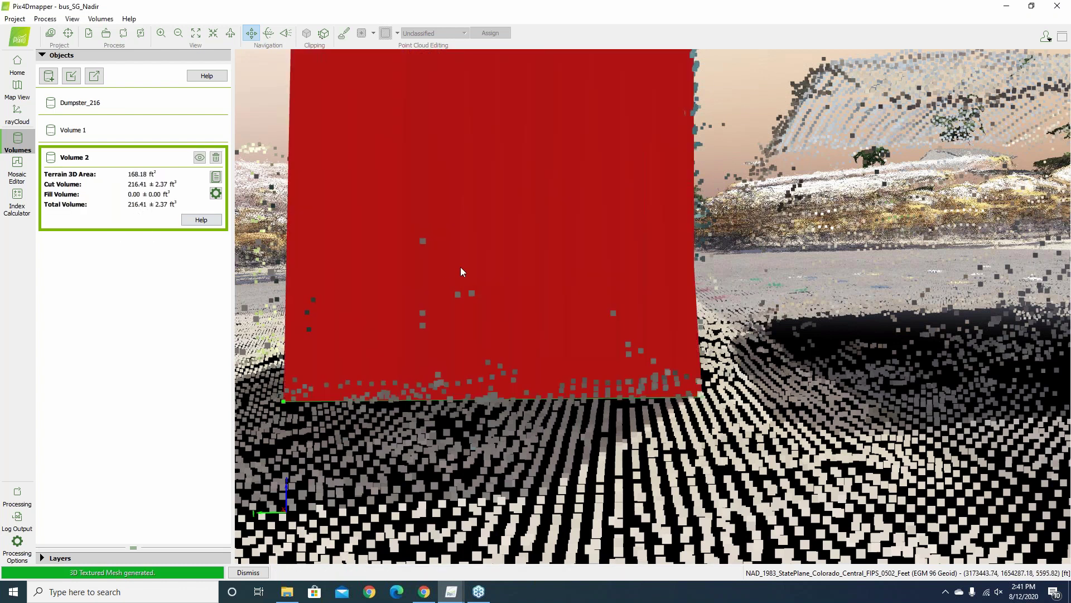
pyautogui.scroll(-10, 462, 272)
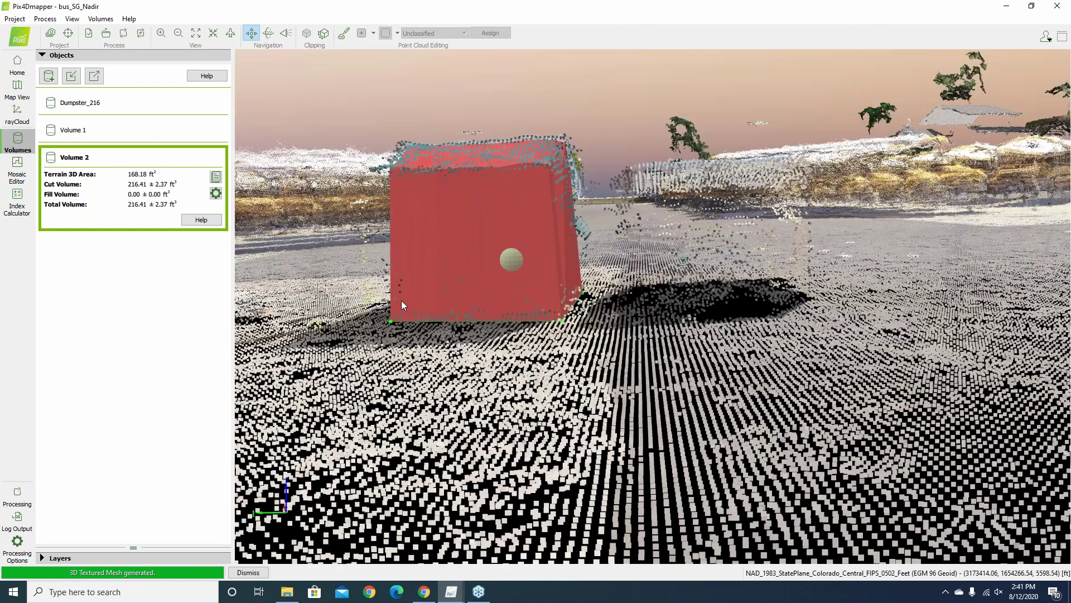
# Switch to PIX4Dcloud in the browser, return to the dataset drive and open the BB_Grave456 dataset
pyautogui.moveTo(404, 305); pyautogui.dragTo(419, 321)
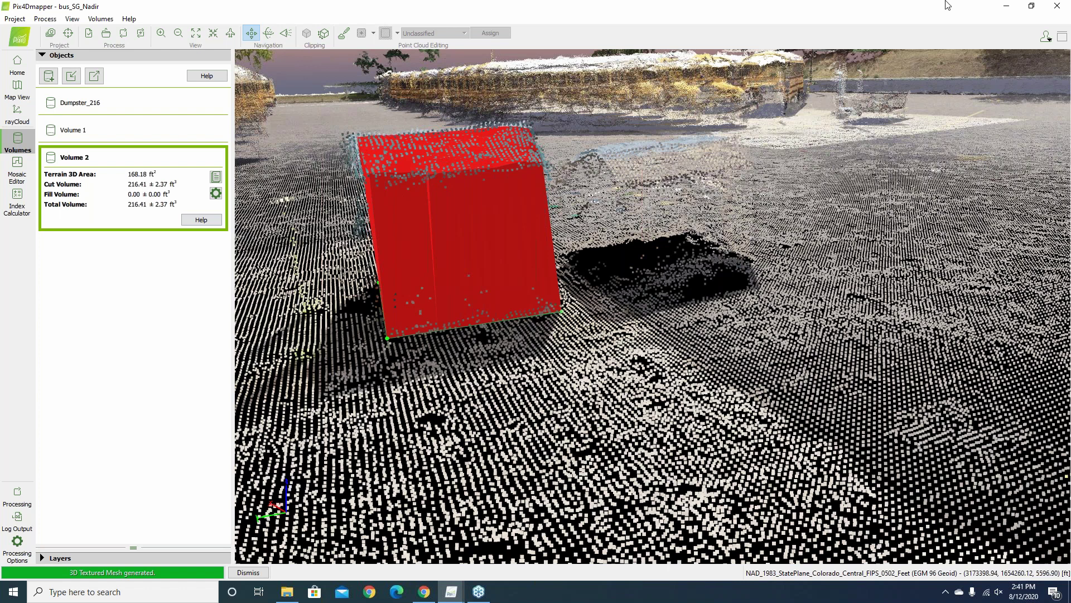
pyautogui.click(1007, 6)
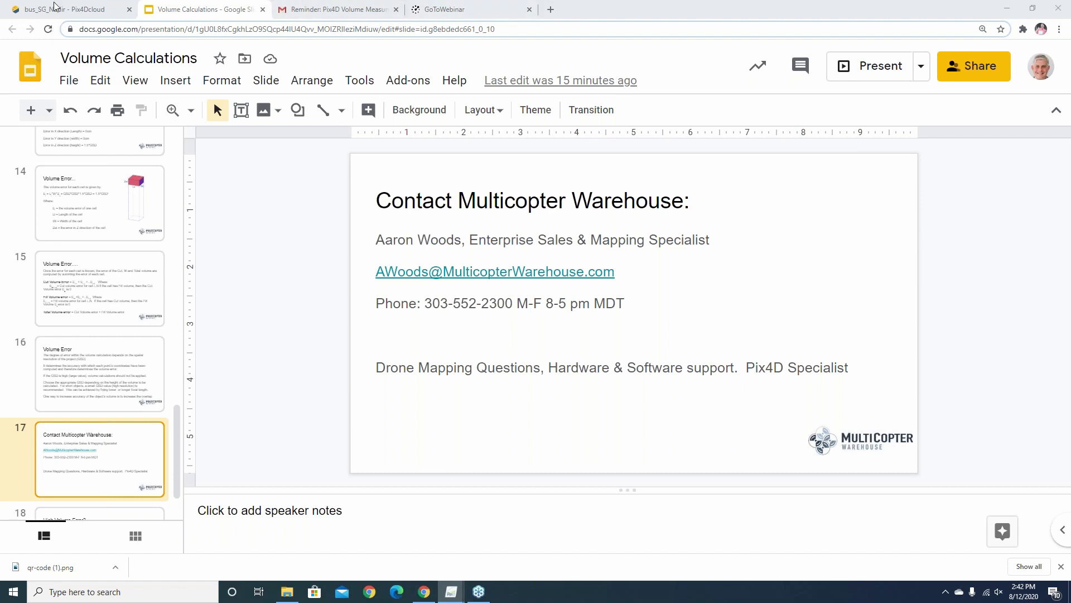
pyautogui.click(81, 10)
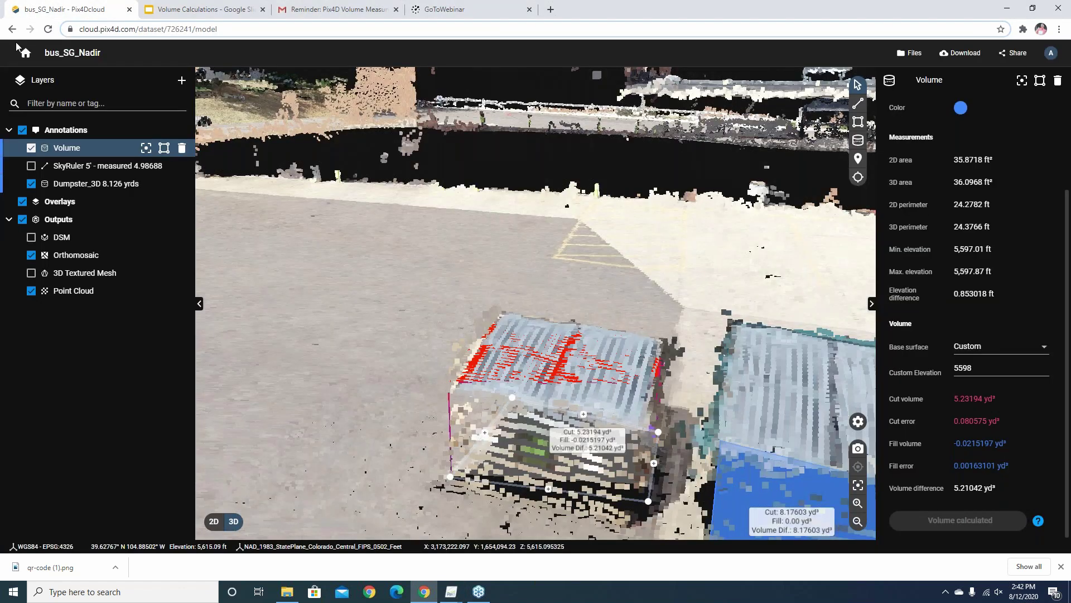
pyautogui.click(25, 54)
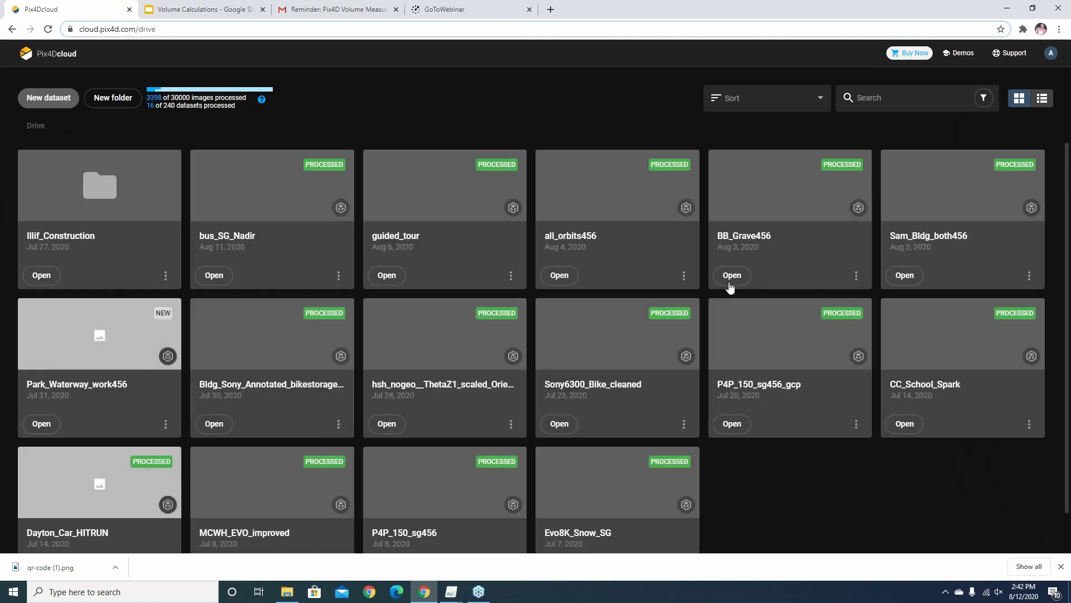
pyautogui.click(731, 275)
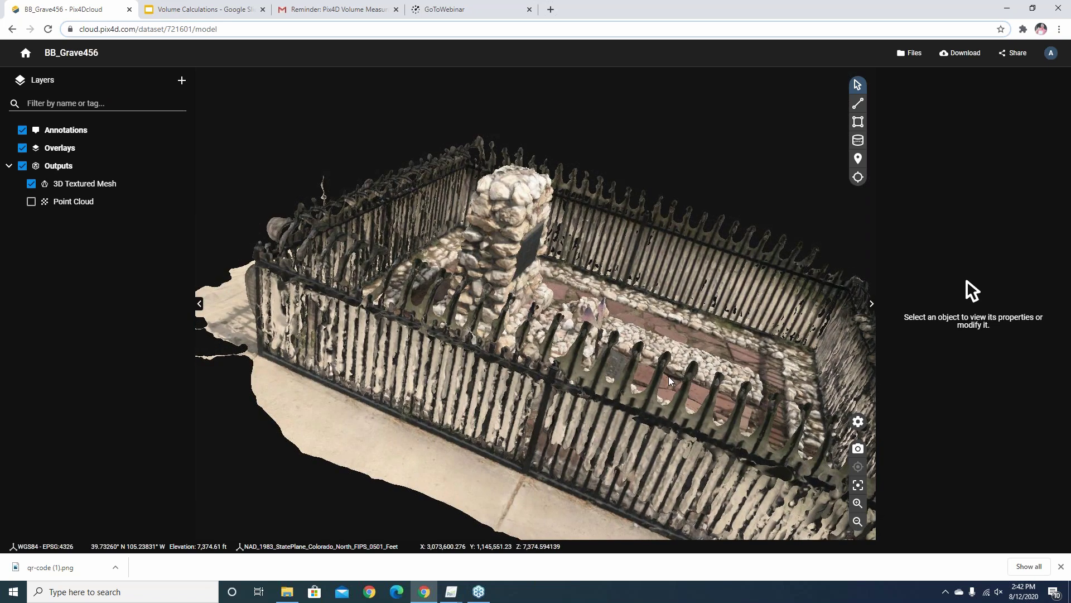
# Examine the grave site's 3D textured mesh, including the plaque in front of the stone monument up close
pyautogui.moveTo(670, 380); pyautogui.dragTo(449, 374)
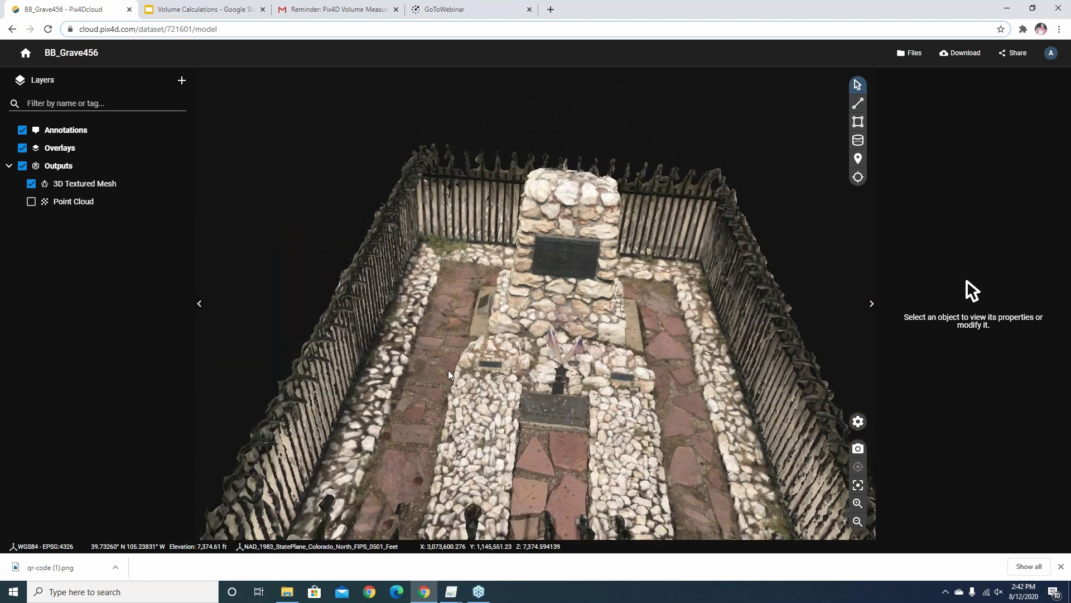
pyautogui.scroll(5, 558, 416)
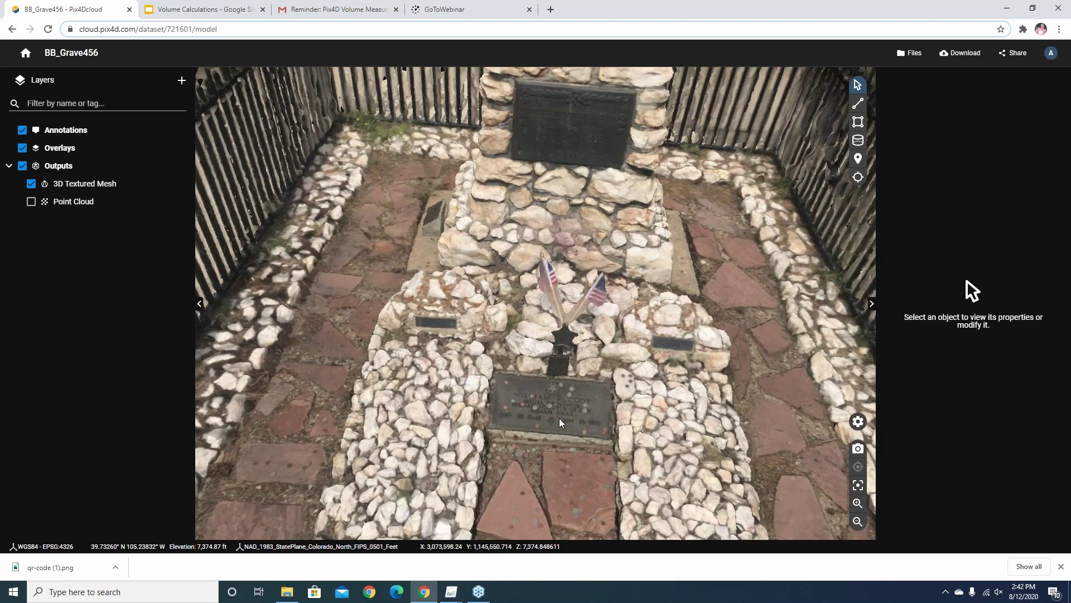
pyautogui.scroll(2, 560, 422)
pyautogui.scroll(5, 555, 427)
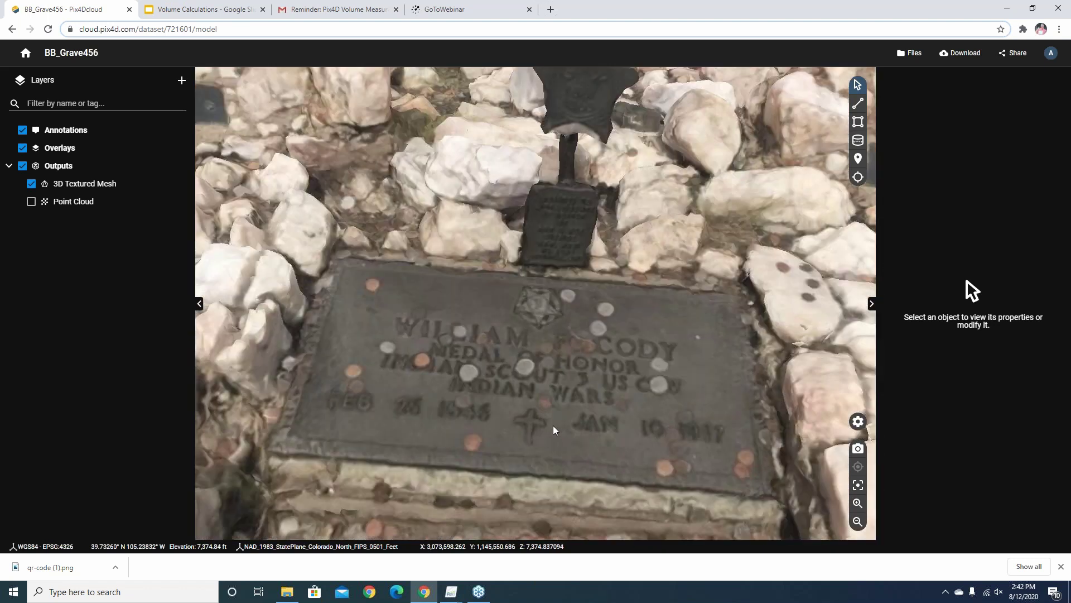
pyautogui.scroll(3, 554, 429)
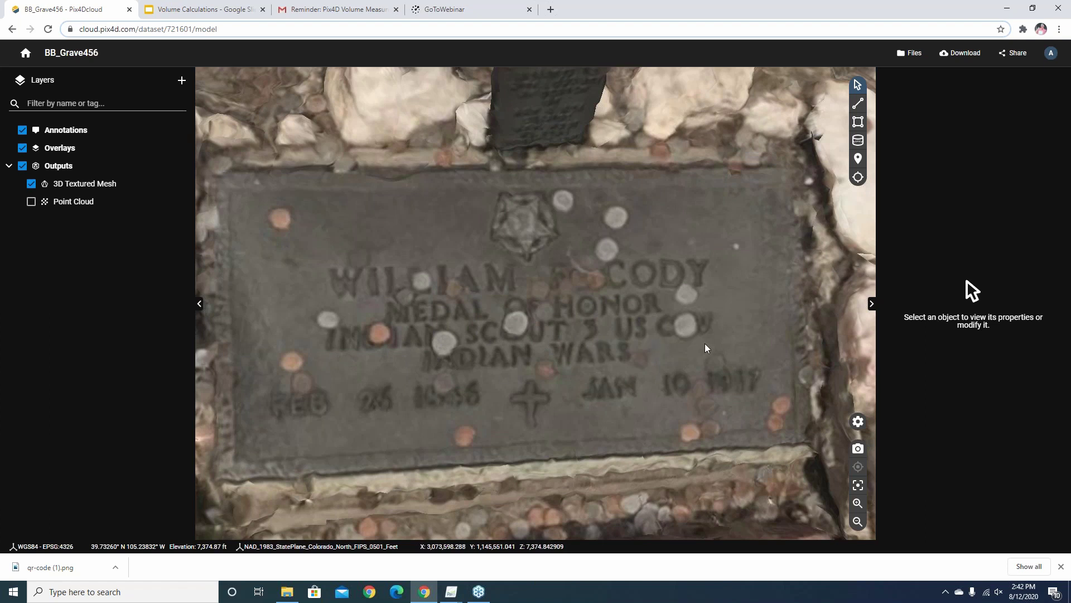
pyautogui.scroll(-10, 546, 352)
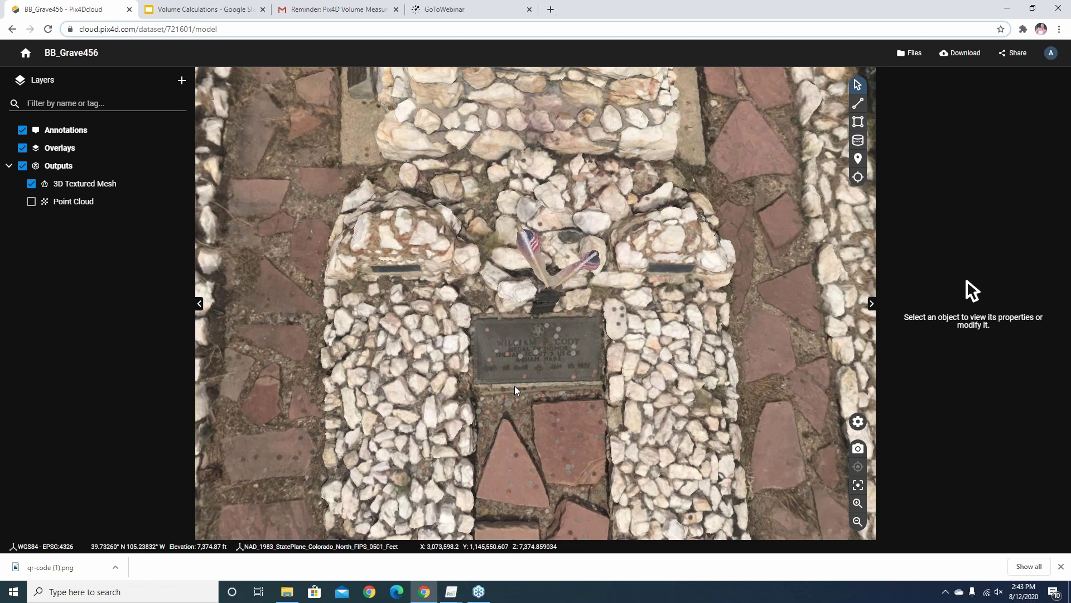
pyautogui.moveTo(515, 390); pyautogui.dragTo(526, 339)
pyautogui.scroll(-10, 526, 329)
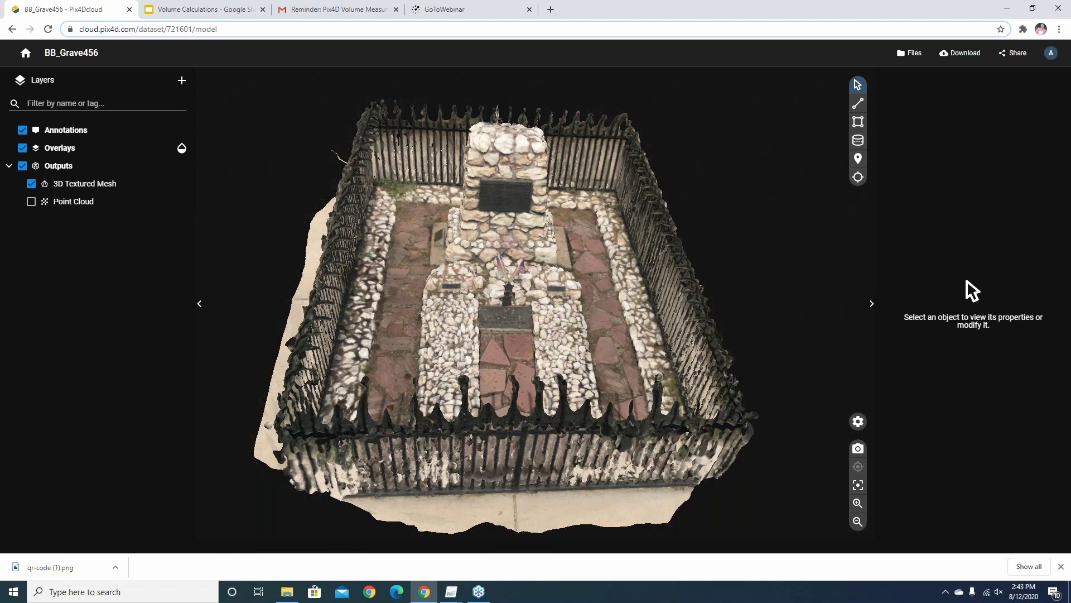
# Open the guided_tour dataset from the drive and locate the gravel pile with the excavator on the 2D map
pyautogui.click(23, 58)
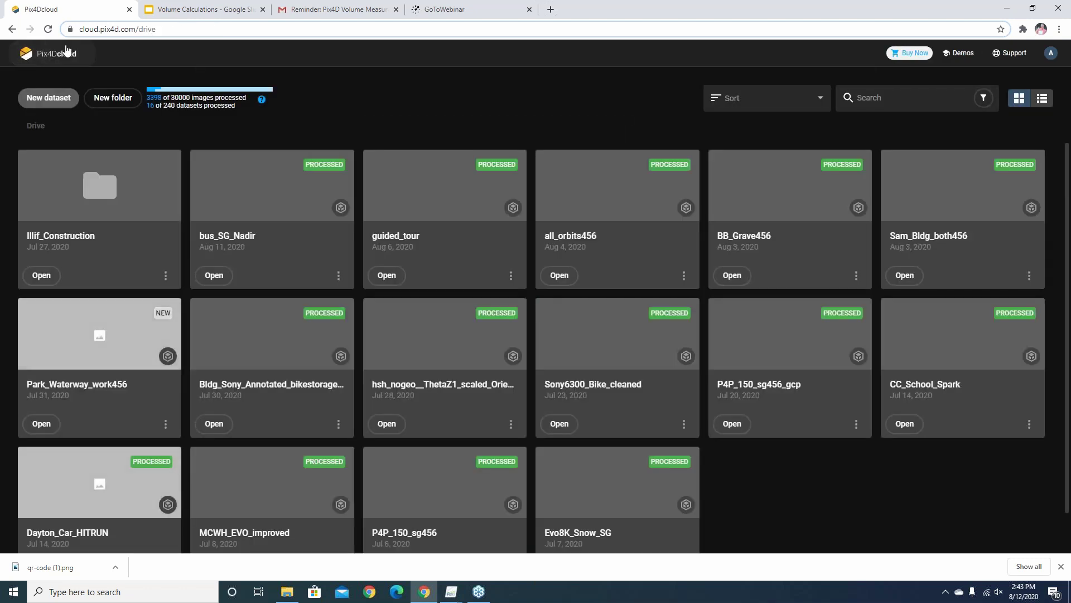
pyautogui.click(388, 275)
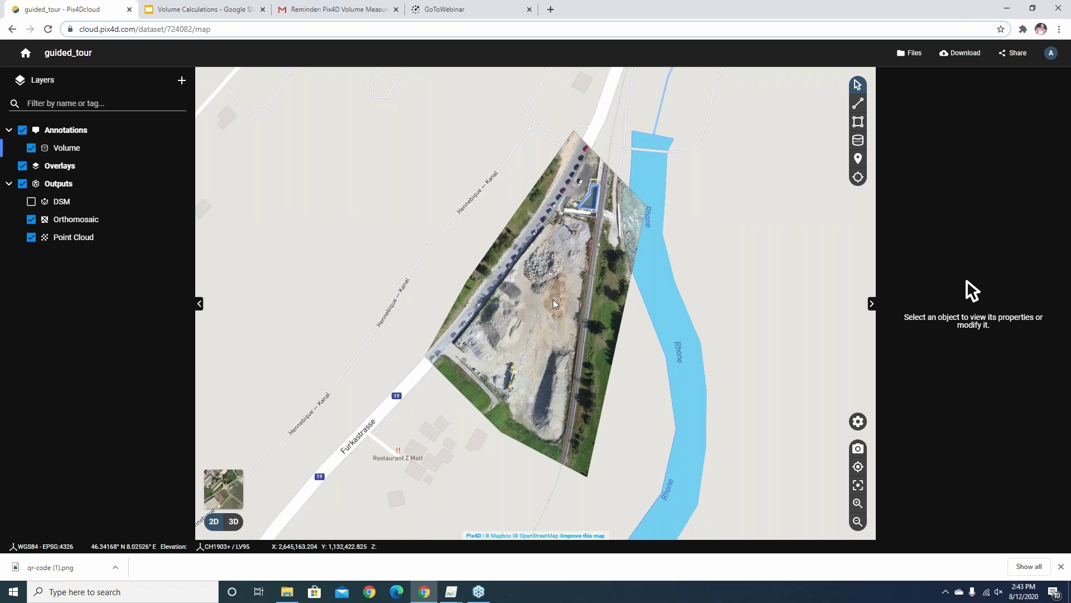
pyautogui.scroll(3, 554, 303)
pyautogui.scroll(2, 554, 303)
pyautogui.moveTo(563, 280); pyautogui.dragTo(529, 467)
pyautogui.scroll(1, 587, 258)
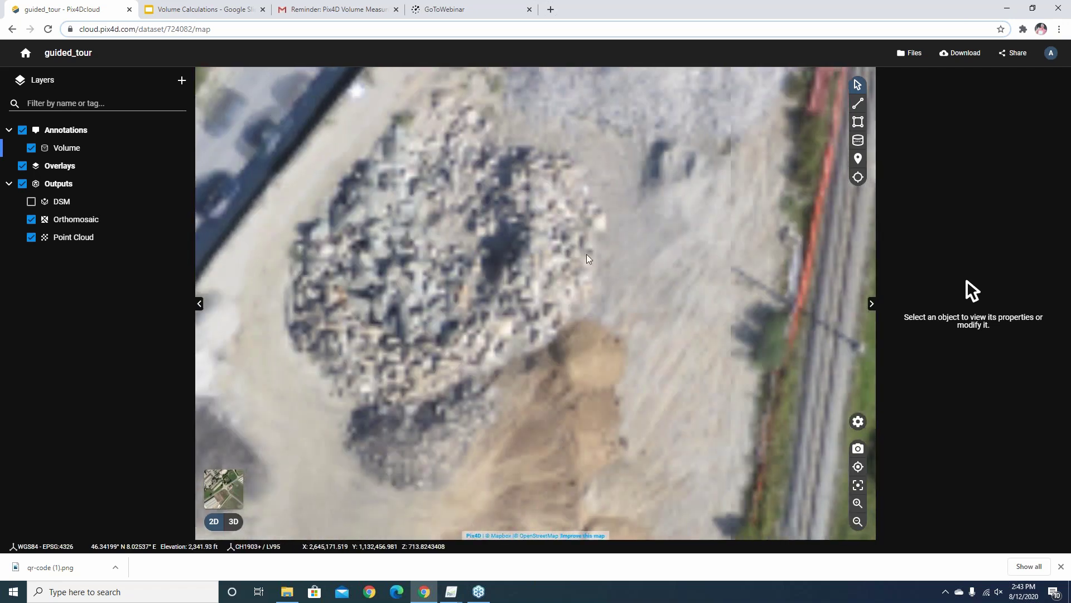
pyautogui.moveTo(587, 259); pyautogui.dragTo(531, 277)
pyautogui.scroll(-3, 586, 360)
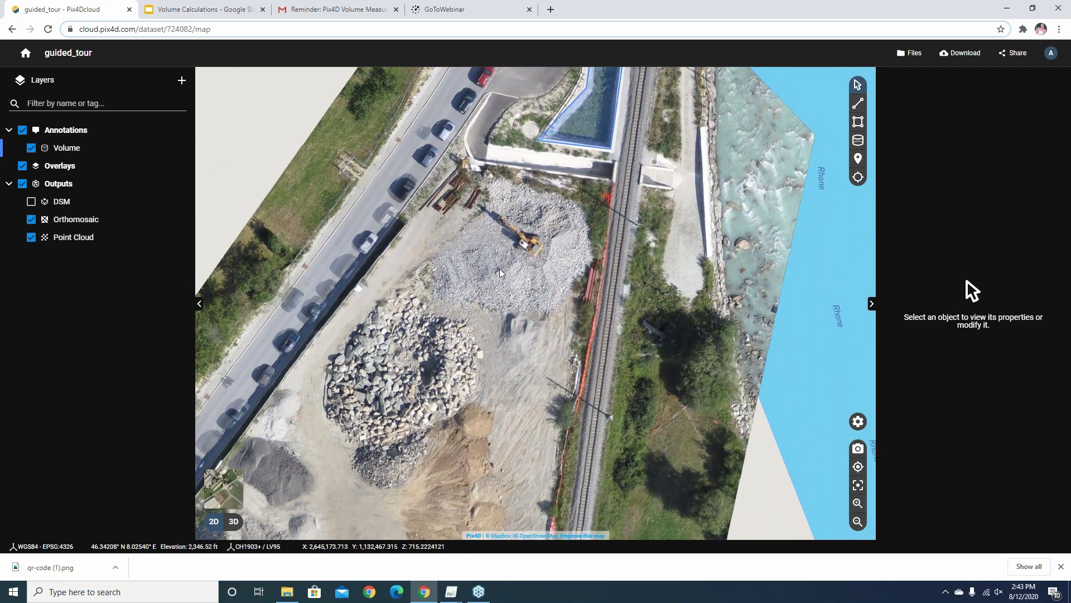
pyautogui.scroll(2, 501, 277)
pyautogui.scroll(1, 501, 277)
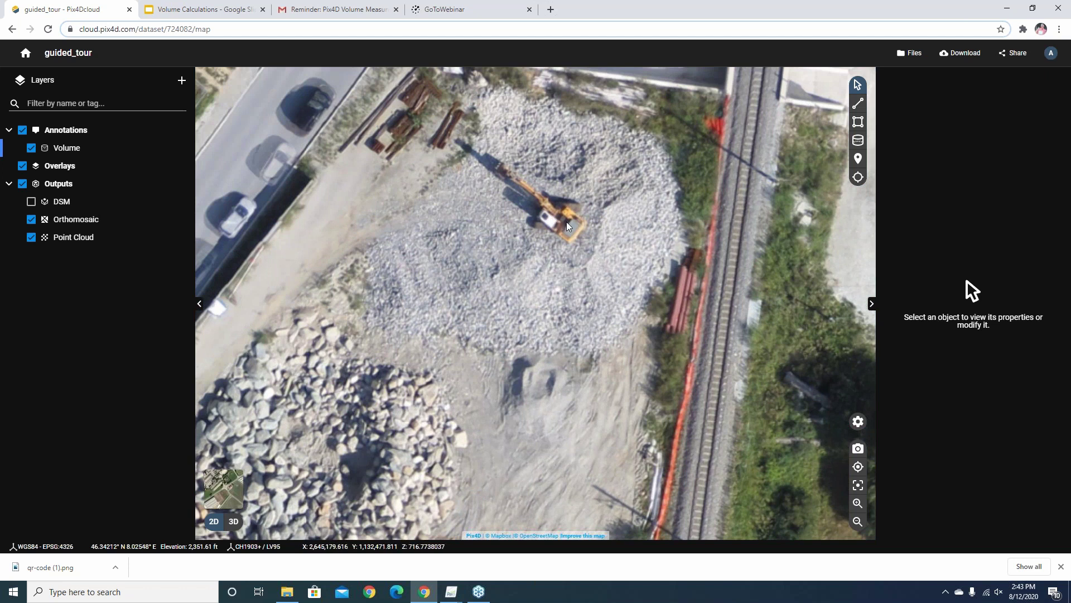
# Outline the gravel pile with the excavator as a new volume measurement of about 6,030 ft² in 2D area
pyautogui.click(858, 140)
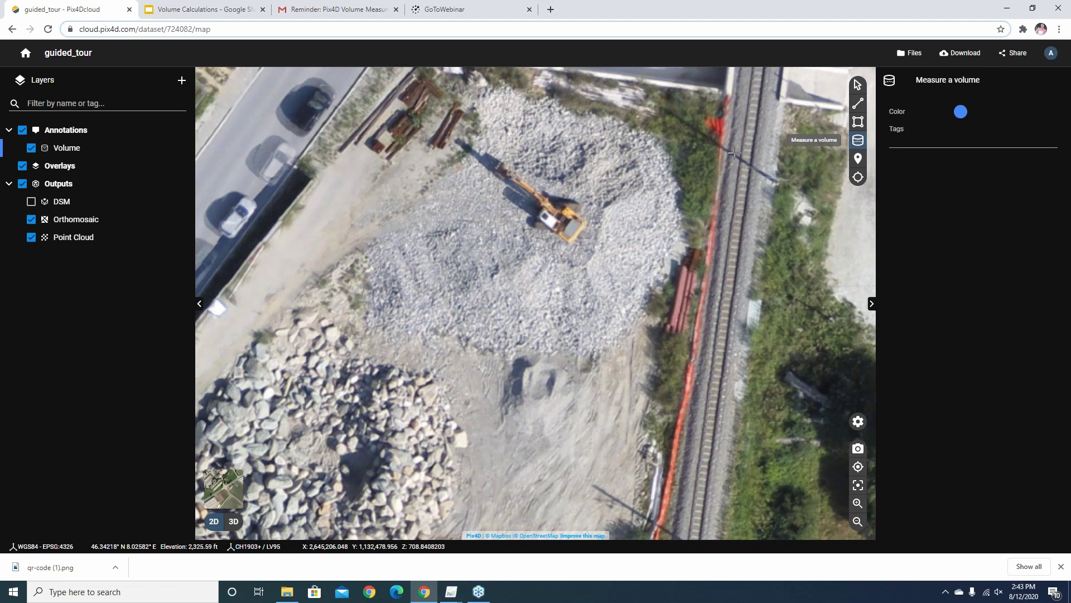
pyautogui.click(486, 97)
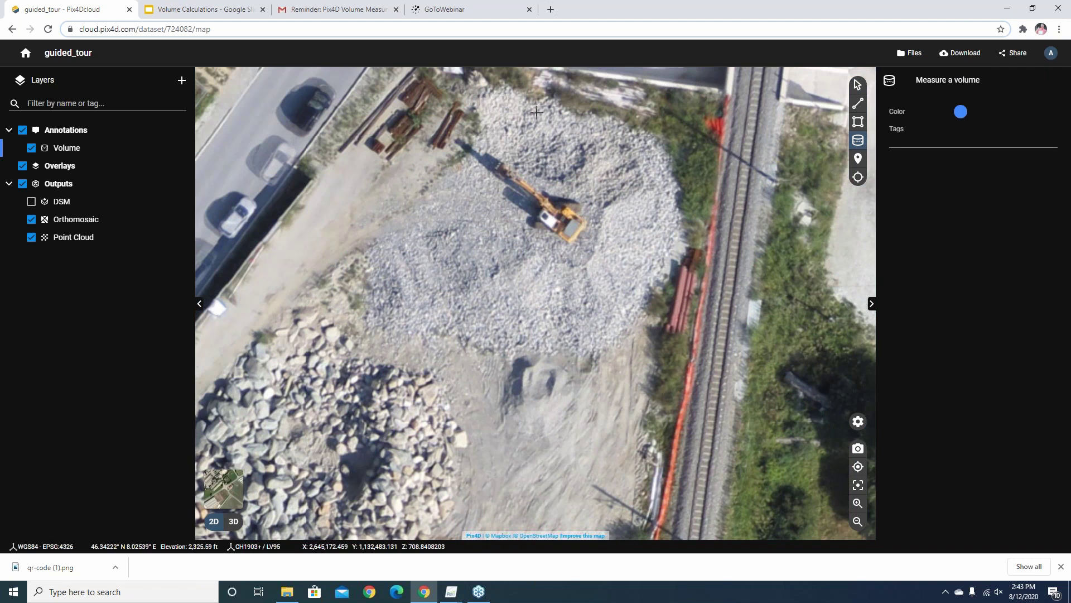
pyautogui.click(629, 127)
pyautogui.click(658, 139)
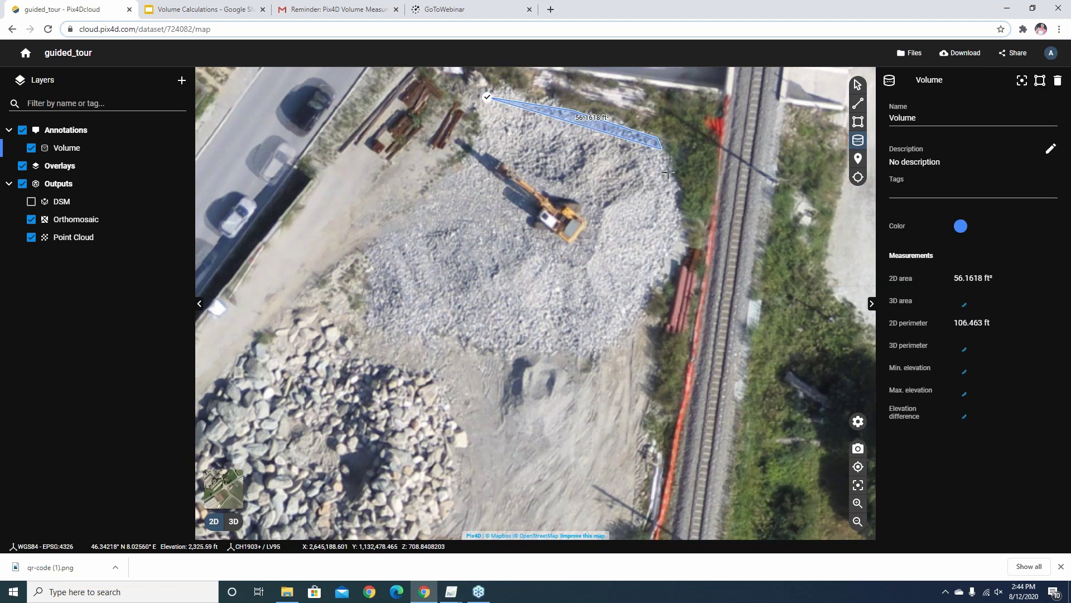
pyautogui.click(674, 192)
pyautogui.click(667, 261)
pyautogui.click(641, 318)
pyautogui.click(624, 331)
pyautogui.click(593, 356)
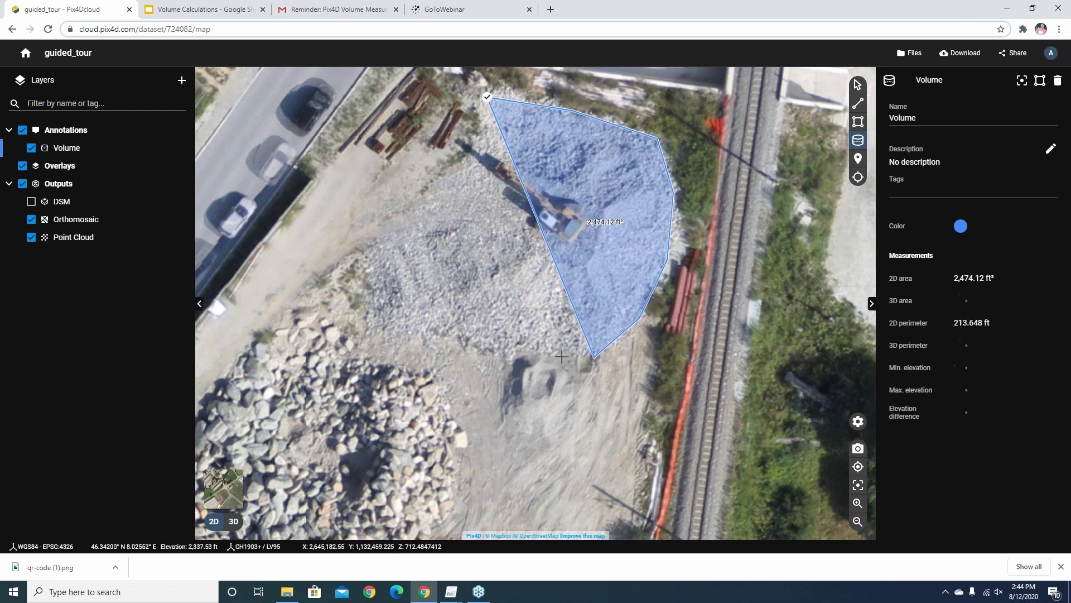
pyautogui.click(581, 358)
pyautogui.click(540, 355)
pyautogui.click(389, 338)
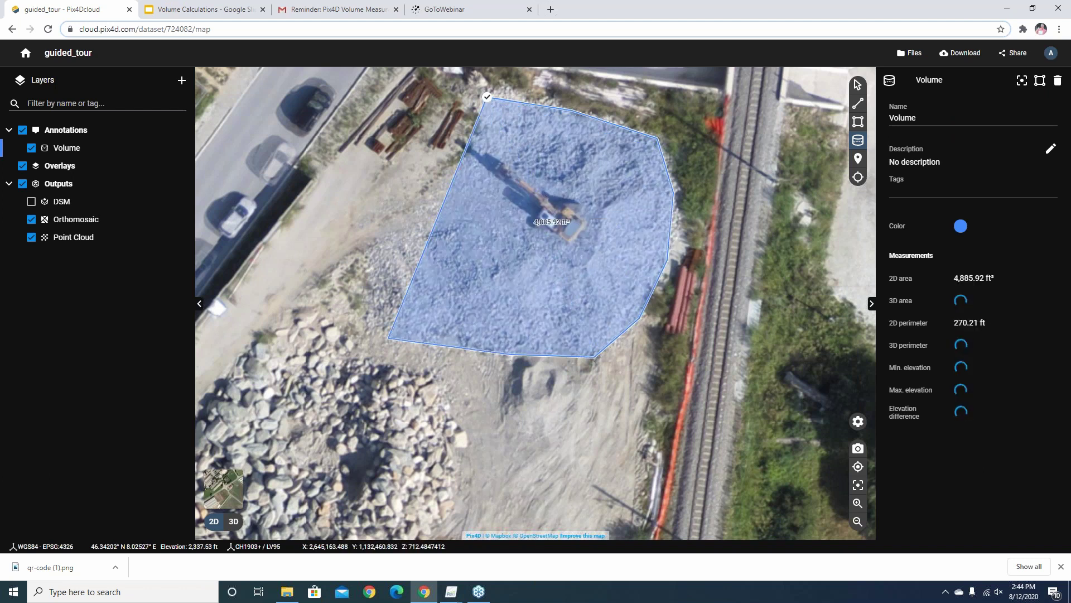
pyautogui.click(330, 314)
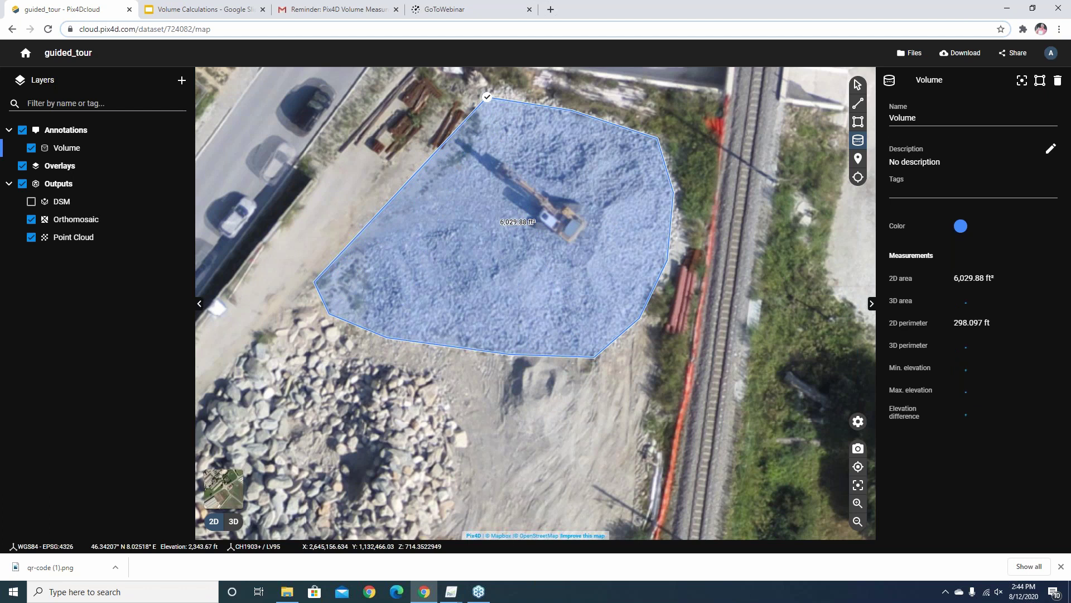
pyautogui.doubleClick(314, 284)
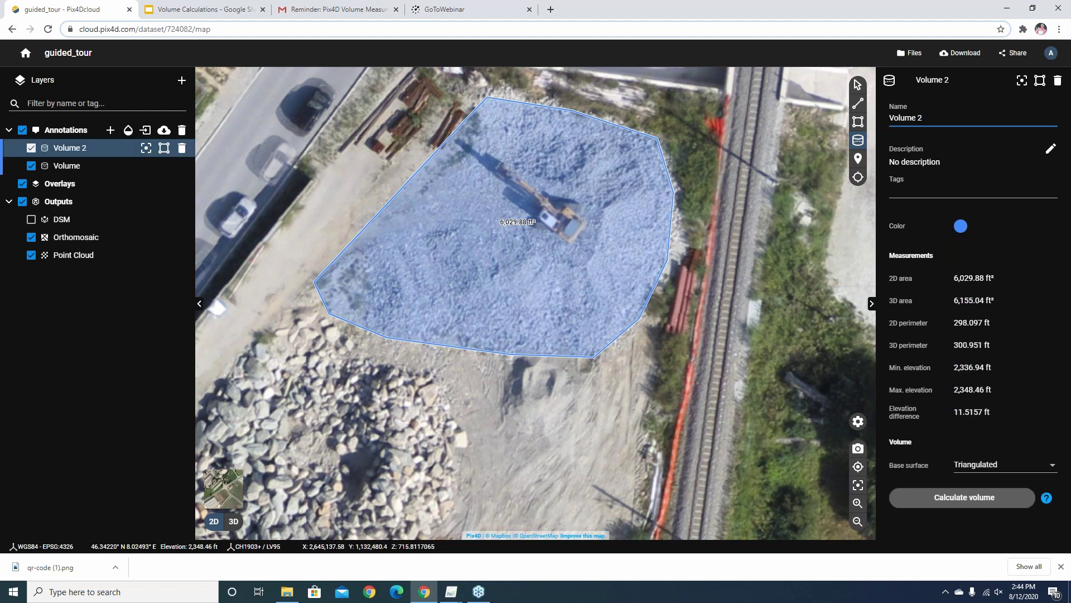
# Check the outline along the gravel pile's edge, calculate its volume with the Triangulated base surface and review the cut and fill results
pyautogui.scroll(-3, 563, 357)
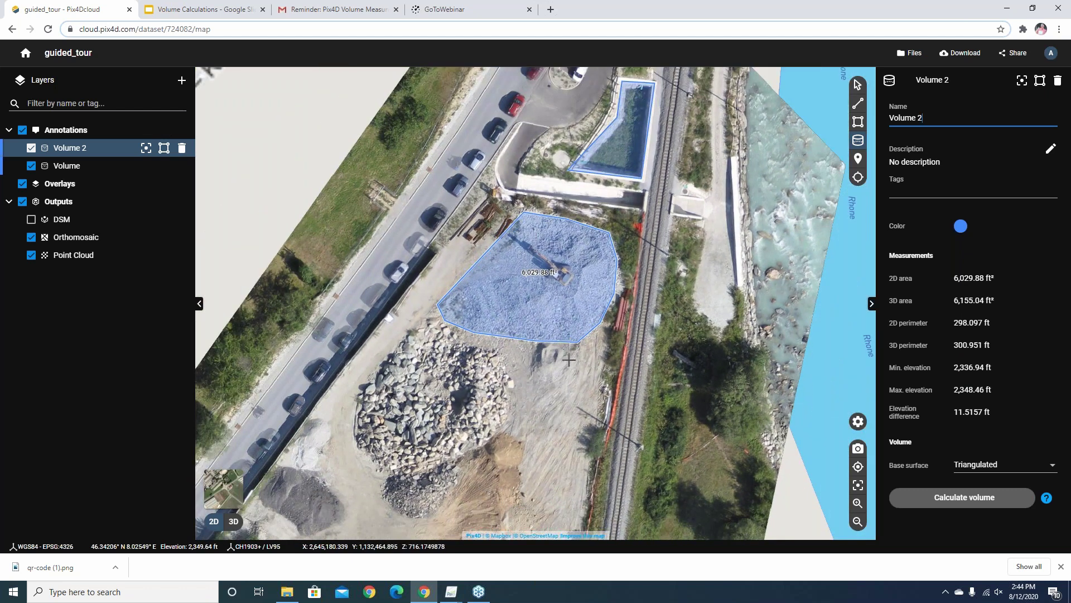
pyautogui.scroll(5, 556, 336)
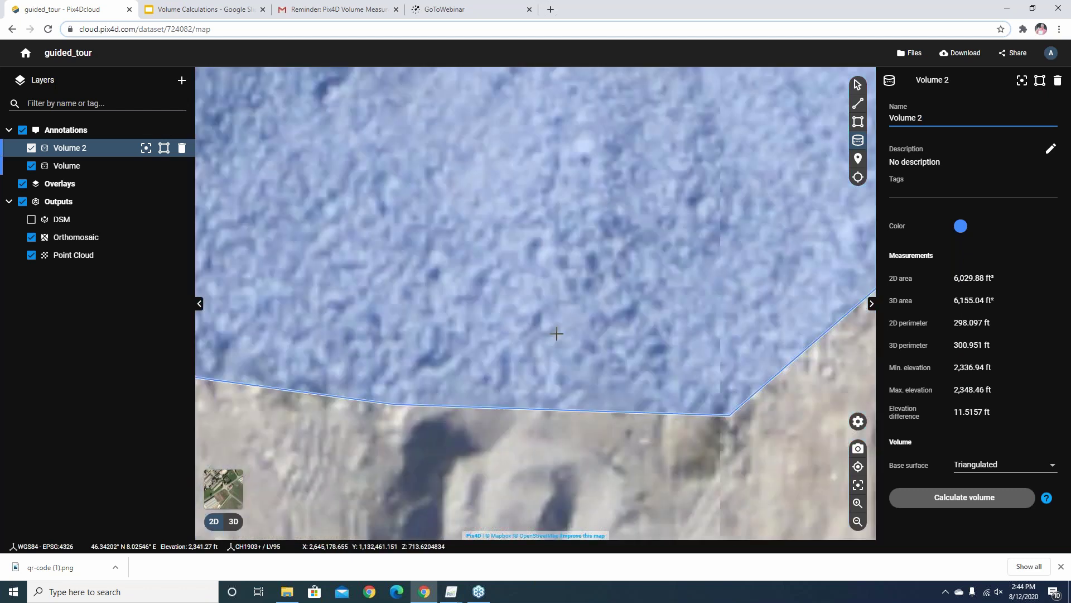
pyautogui.scroll(-5, 556, 334)
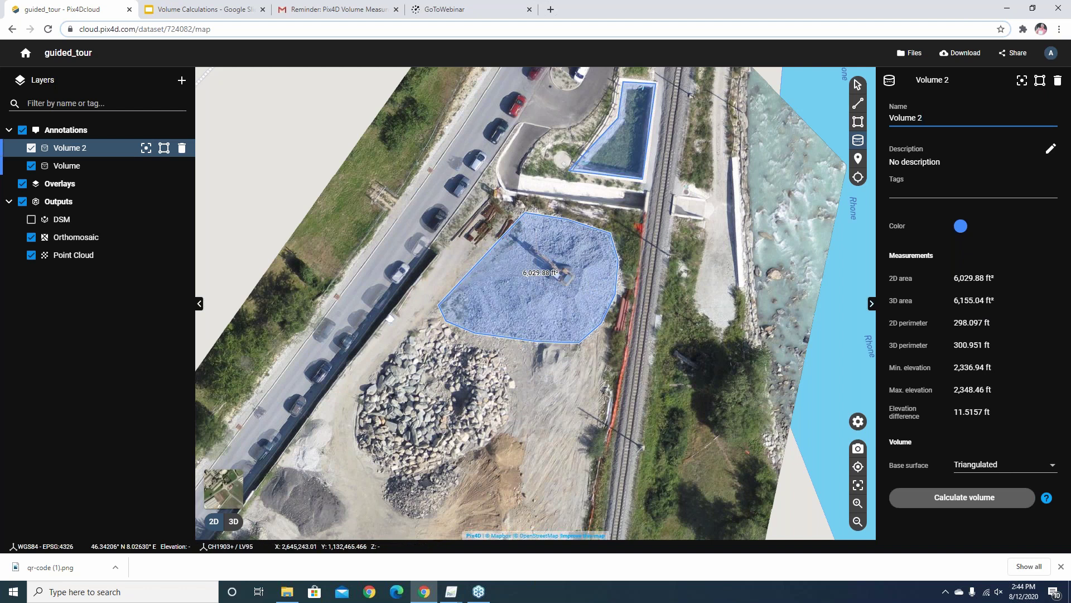
pyautogui.click(975, 501)
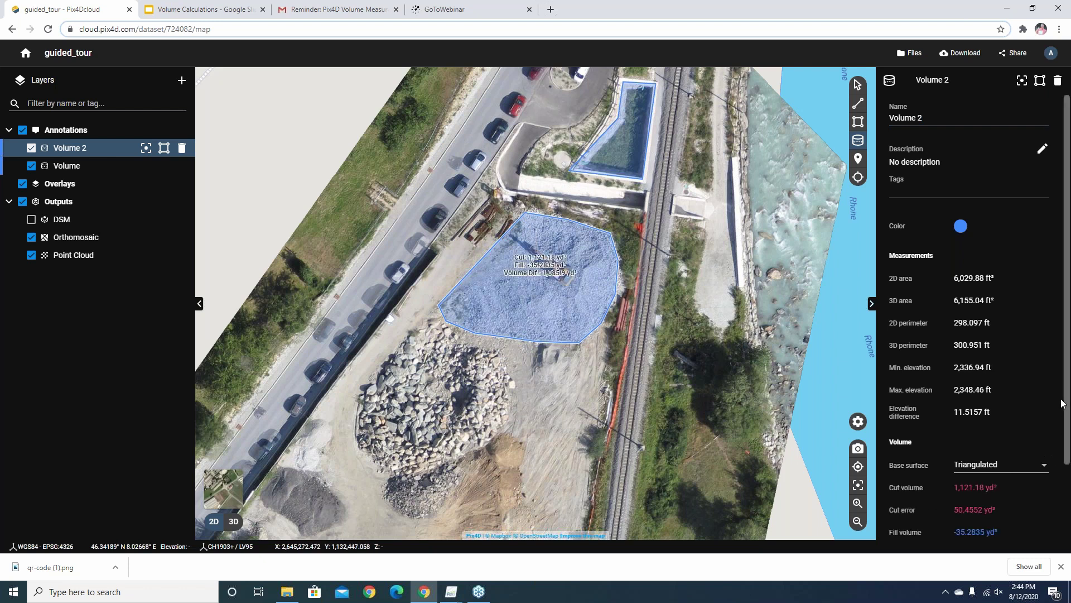
pyautogui.scroll(-2, 918, 420)
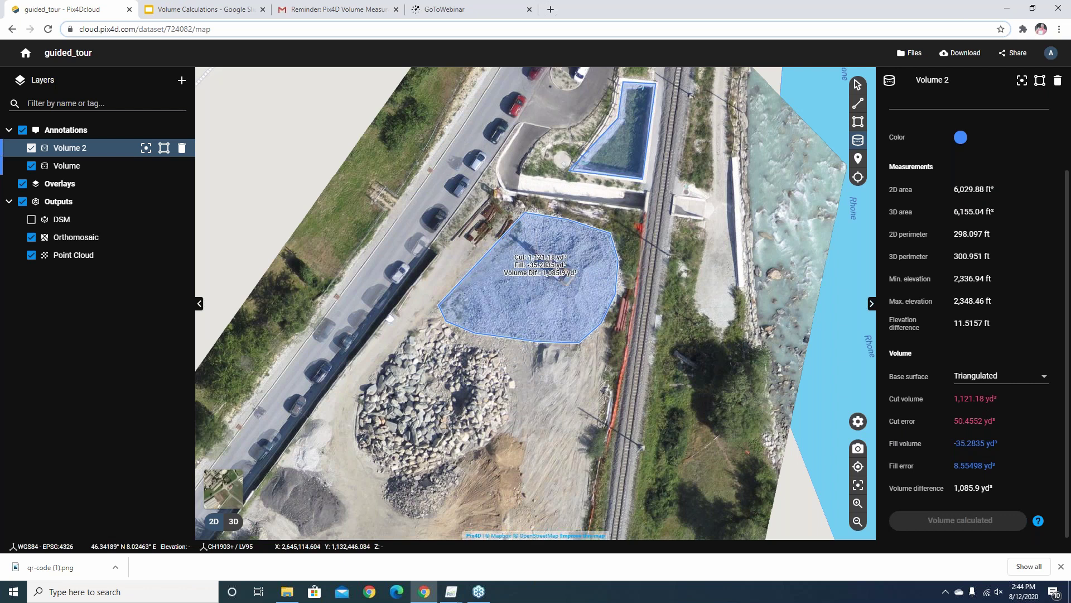
# Switch to the 3D view and inspect the gravel pile's calculated volume from several sides
pyautogui.click(234, 521)
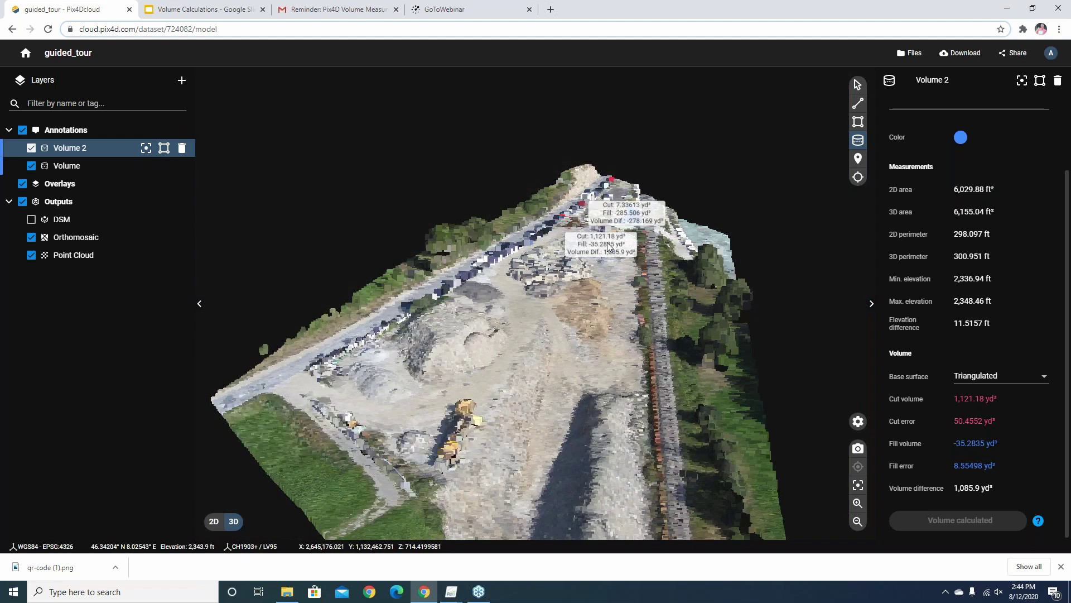
pyautogui.scroll(5, 607, 245)
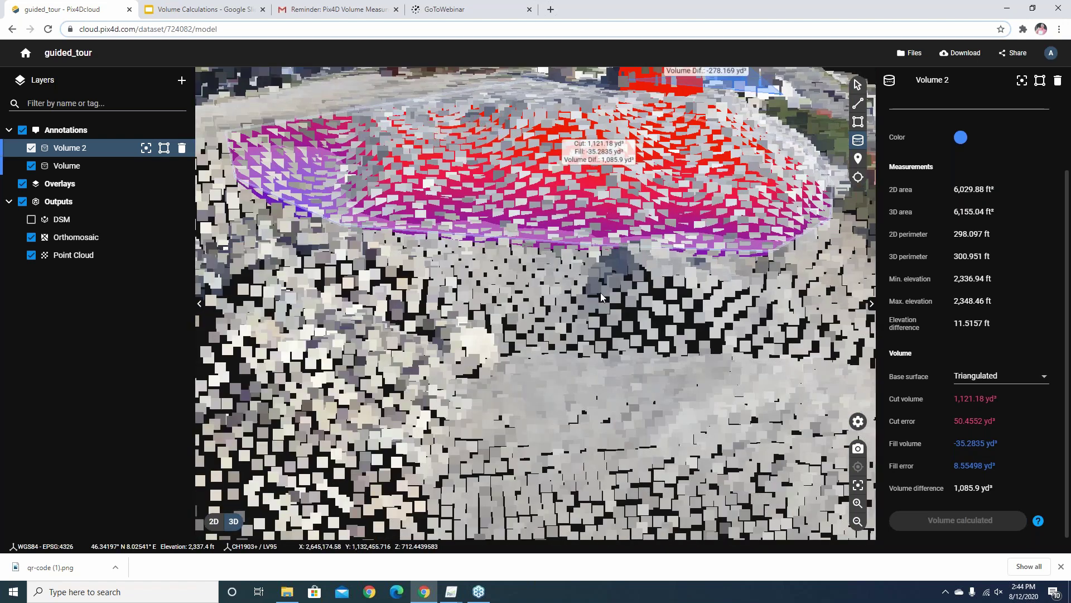
pyautogui.moveTo(602, 297); pyautogui.dragTo(581, 400)
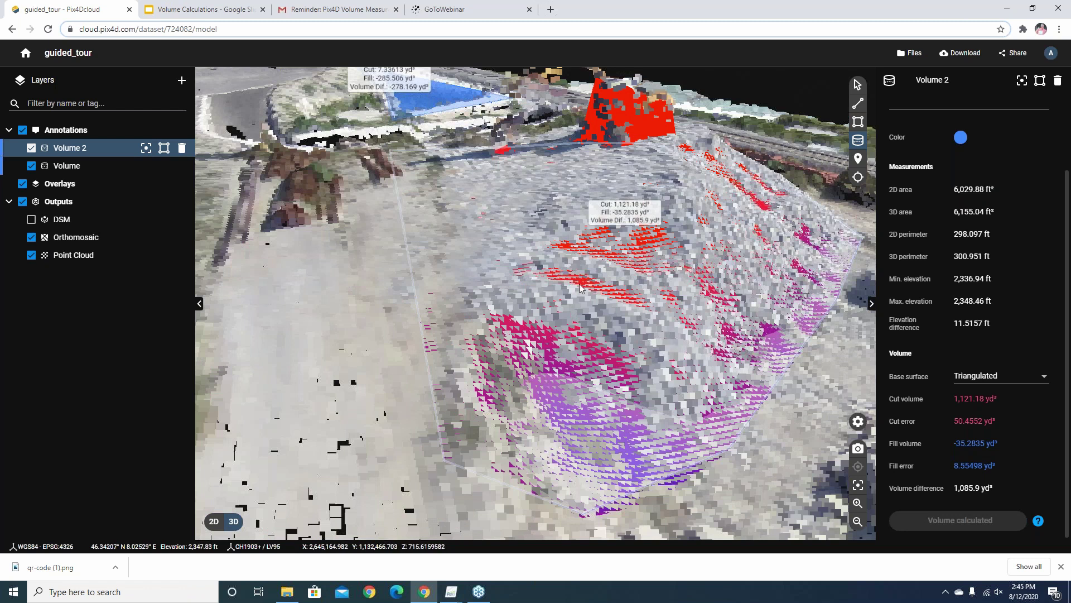
pyautogui.moveTo(565, 281); pyautogui.dragTo(550, 311)
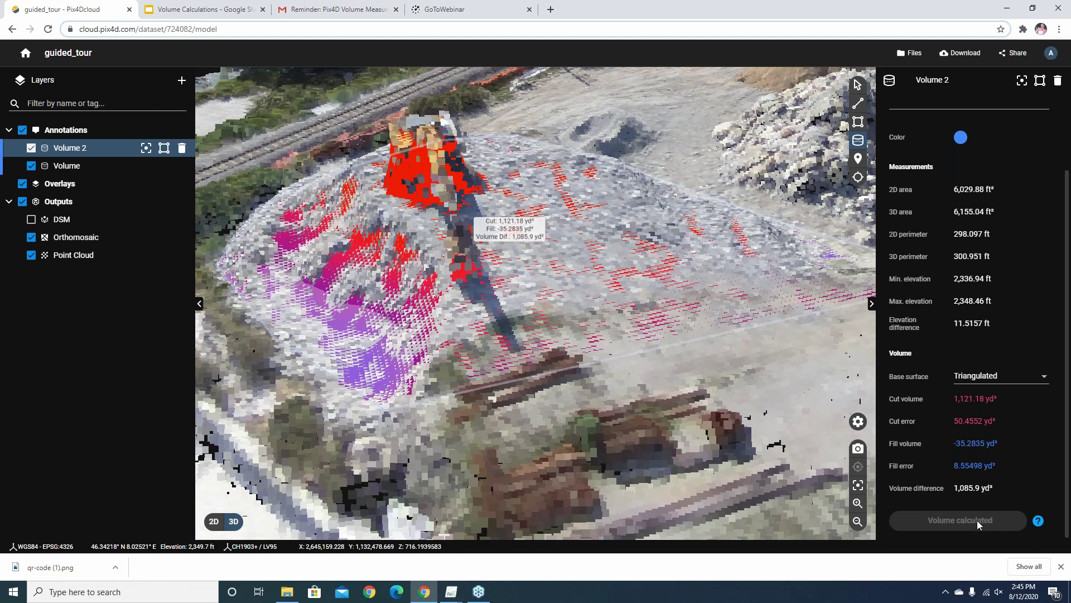
# Recalculate the gravel pile's volume with the Highest base surface and inspect it in 3D from a low angle
pyautogui.click(1038, 381)
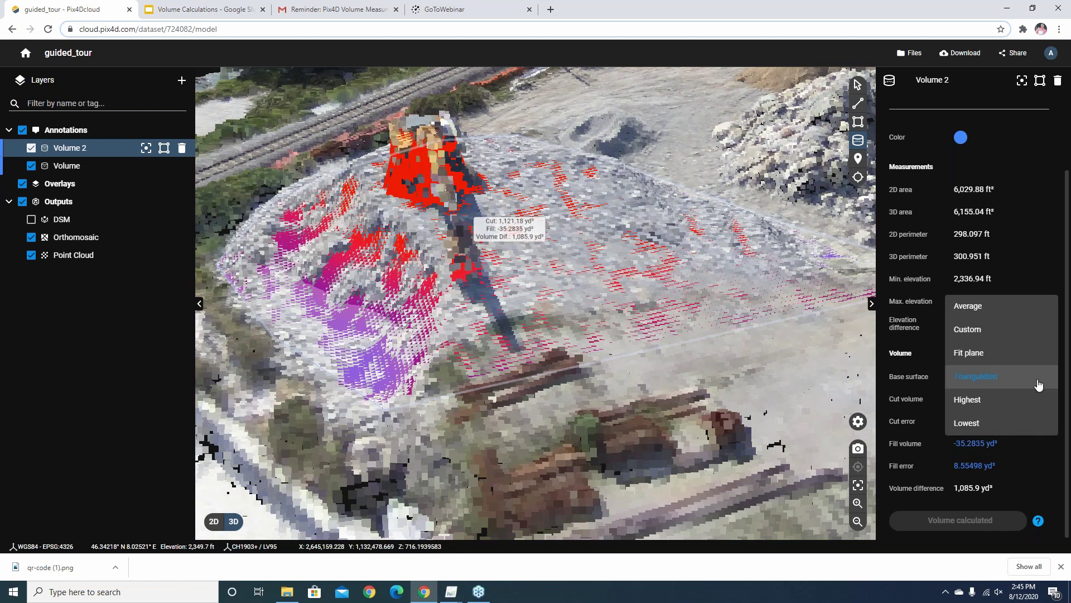
pyautogui.click(967, 402)
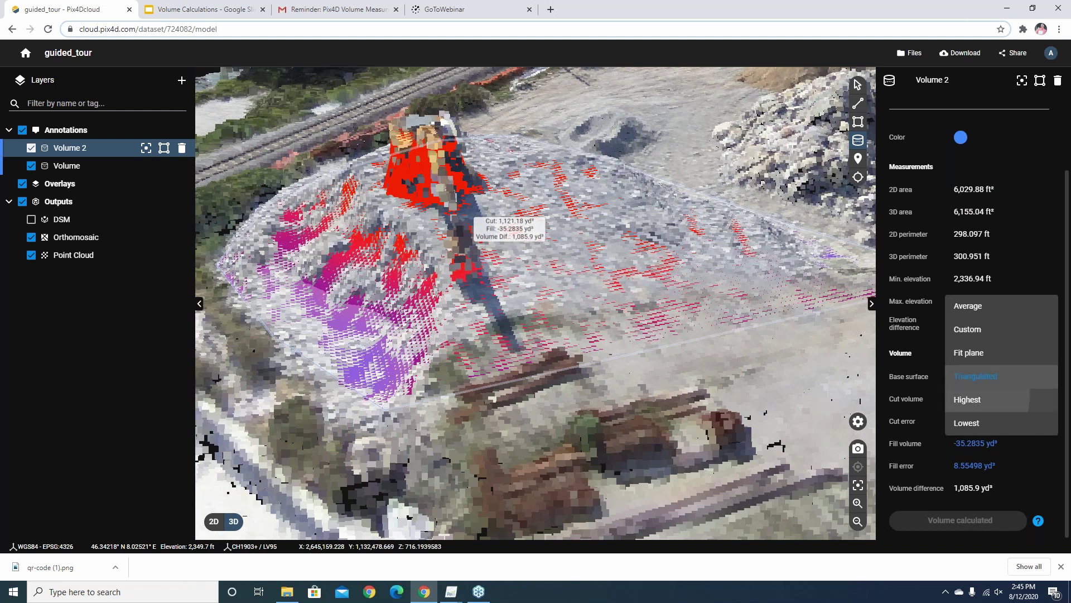
pyautogui.moveTo(491, 313); pyautogui.dragTo(670, 376)
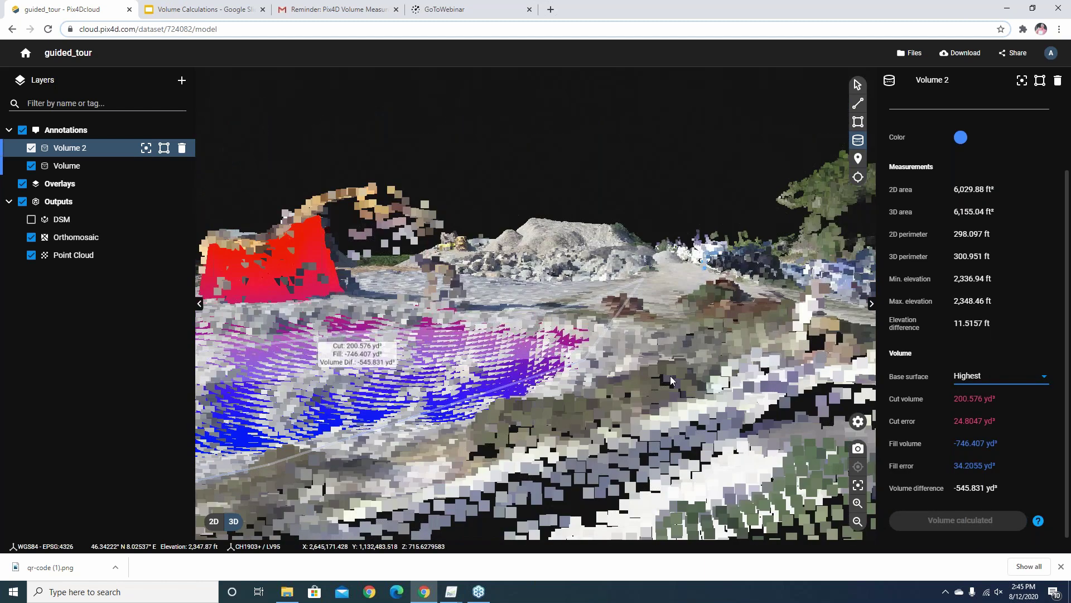
# Recalculate the gravel pile's volume with the Average base surface and view the cut and fill in 3D
pyautogui.scroll(-2, 671, 376)
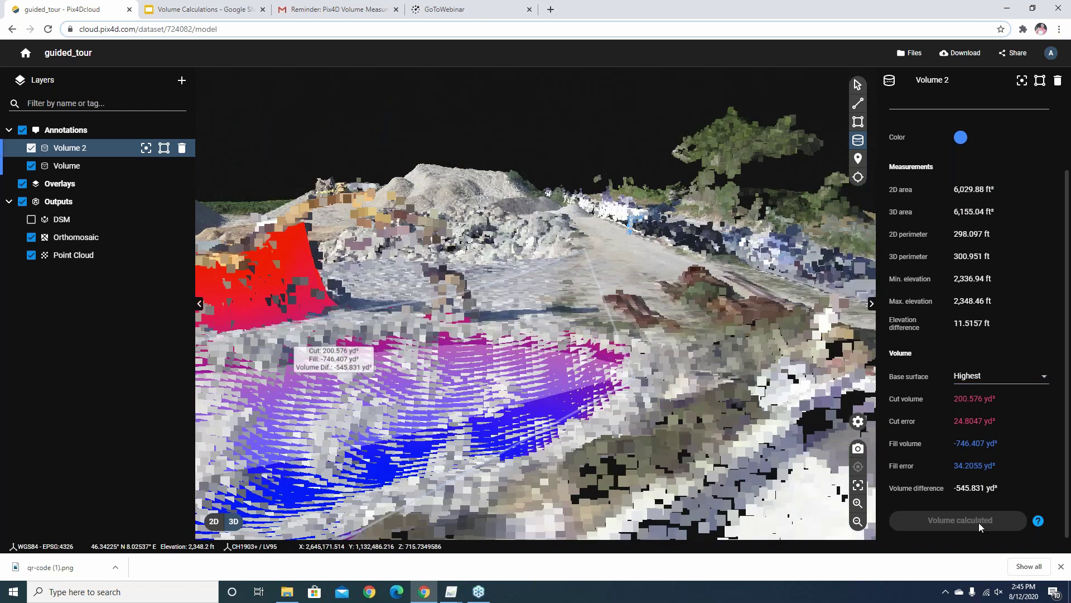
pyautogui.click(969, 381)
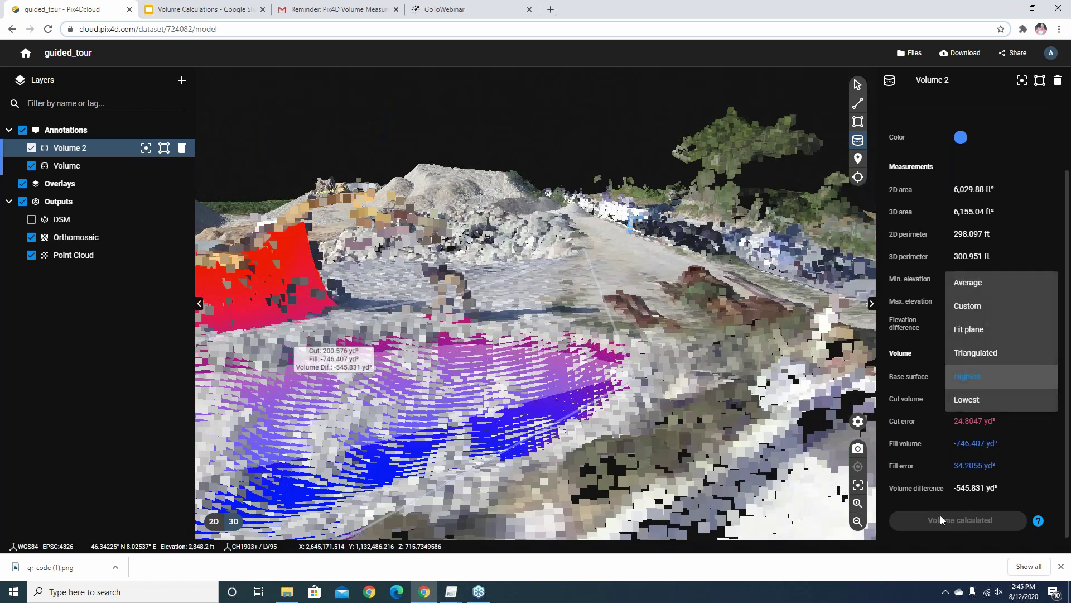
pyautogui.click(968, 376)
pyautogui.moveTo(474, 410); pyautogui.dragTo(452, 366)
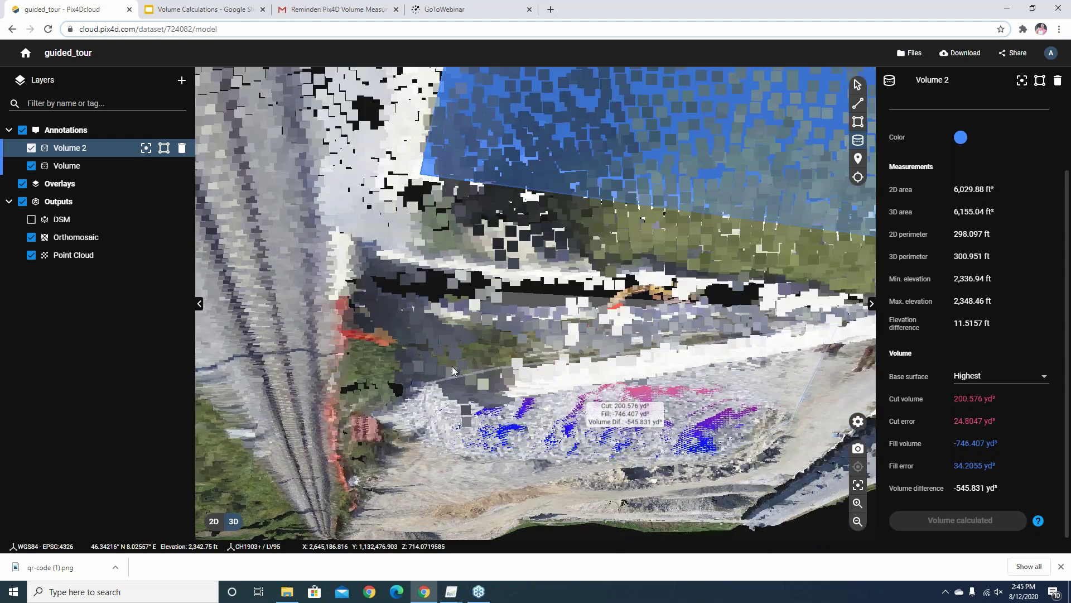
pyautogui.click(971, 377)
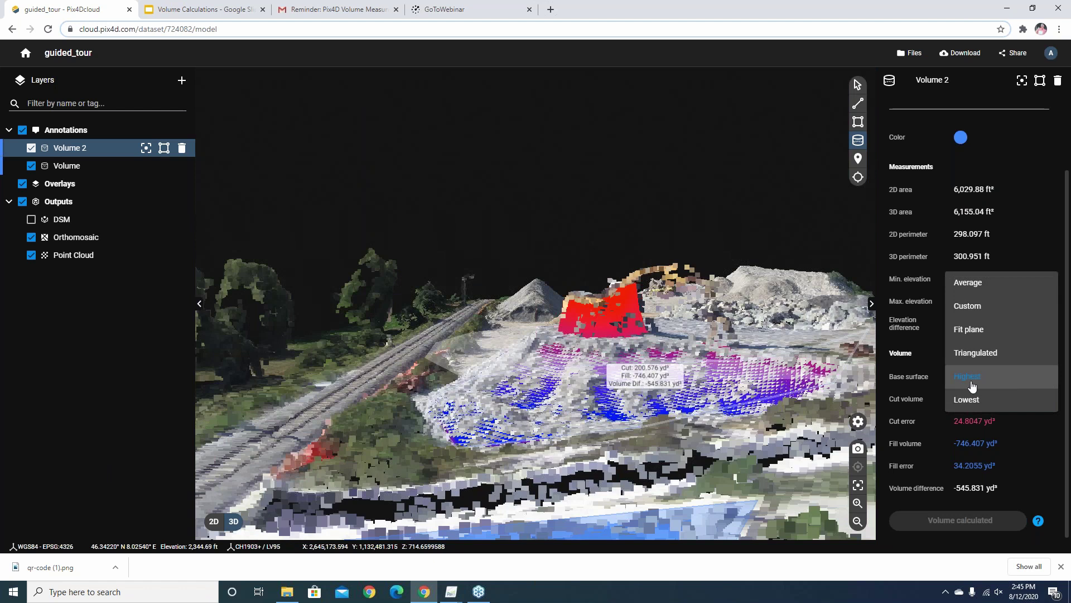
pyautogui.click(967, 286)
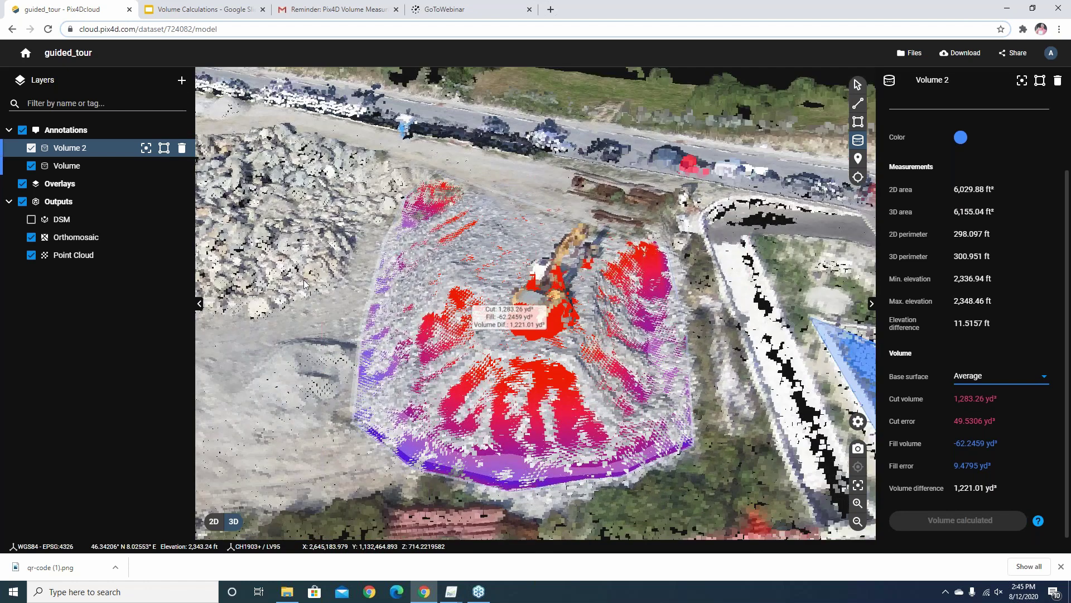
# Delete the gravel pile's volume measurement and outline the pile again in 3D as a new volume of about 5,350 ft² in 2D area
pyautogui.click(182, 149)
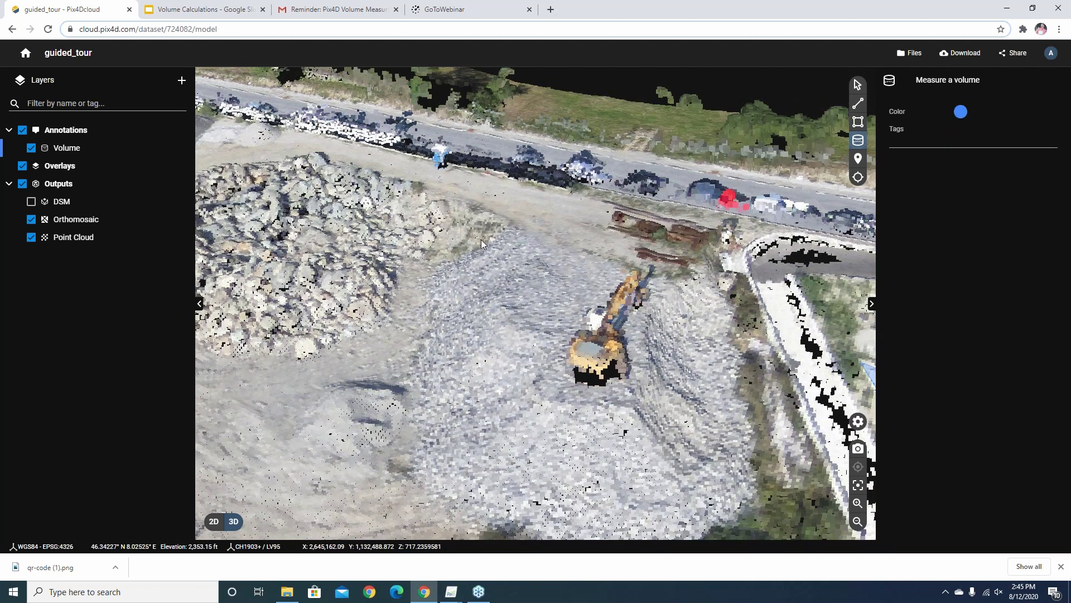
pyautogui.click(497, 214)
pyautogui.click(708, 289)
pyautogui.click(732, 496)
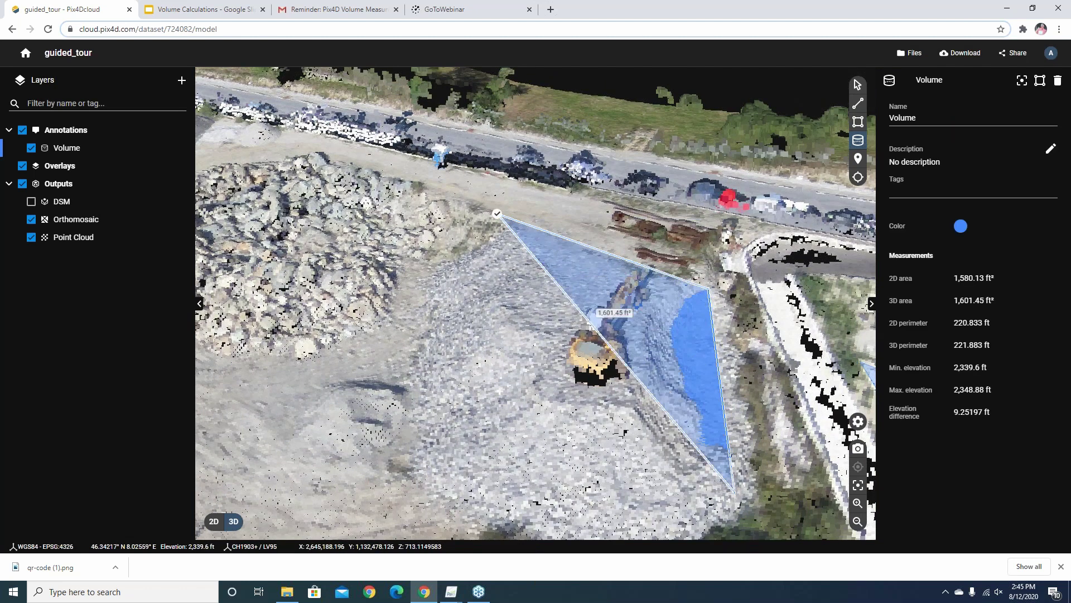
pyautogui.click(667, 530)
pyautogui.click(542, 524)
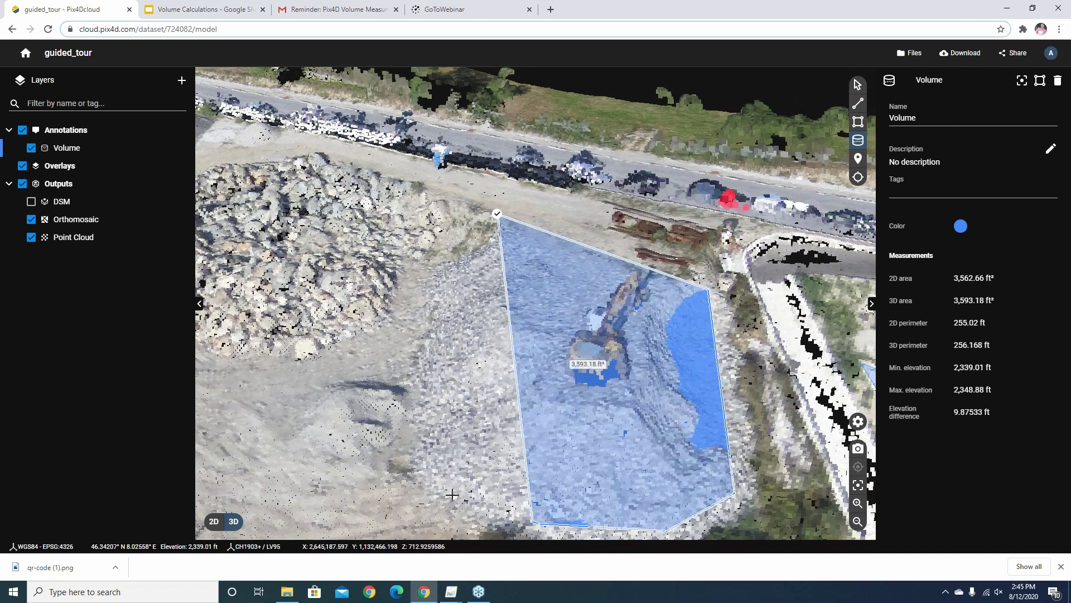
pyautogui.click(419, 471)
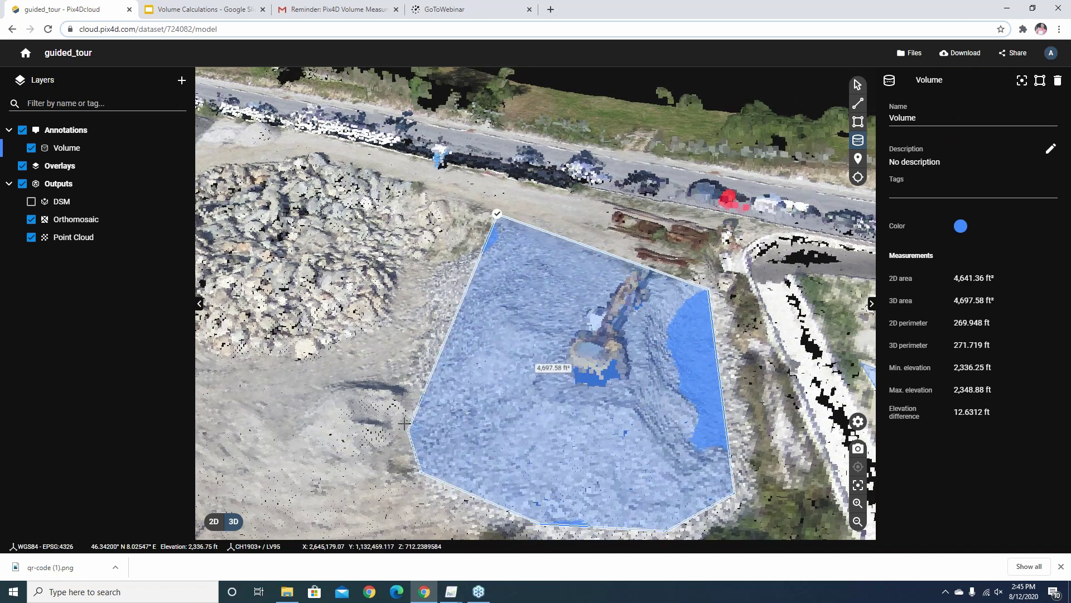
pyautogui.doubleClick(414, 317)
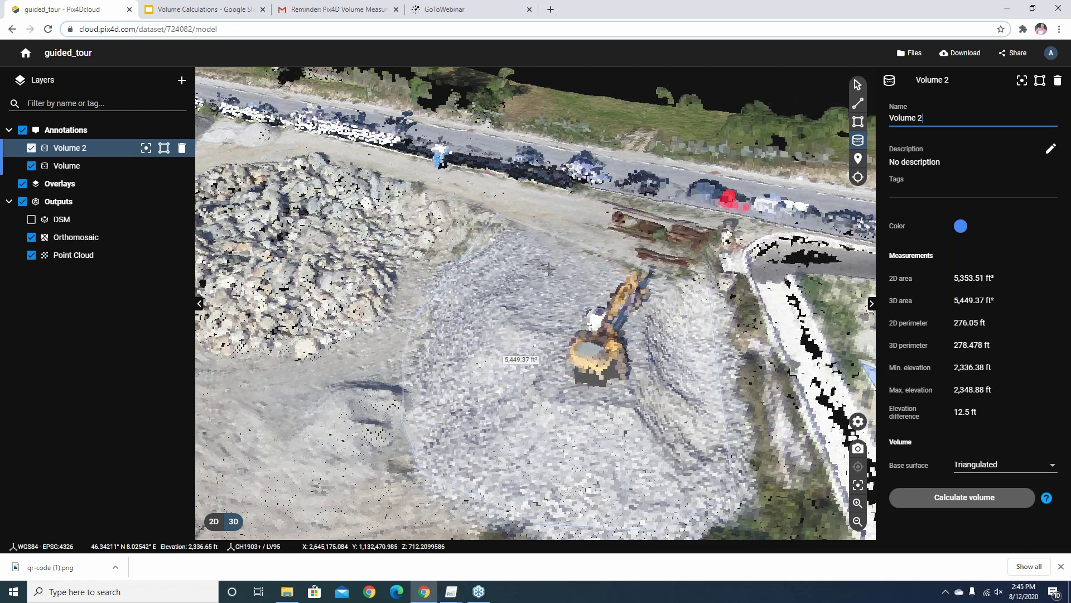
# Calculate the new outline's volume with the Highest base surface and inspect the cut and fill on the gravel pile in 3D
pyautogui.moveTo(549, 268); pyautogui.dragTo(664, 401)
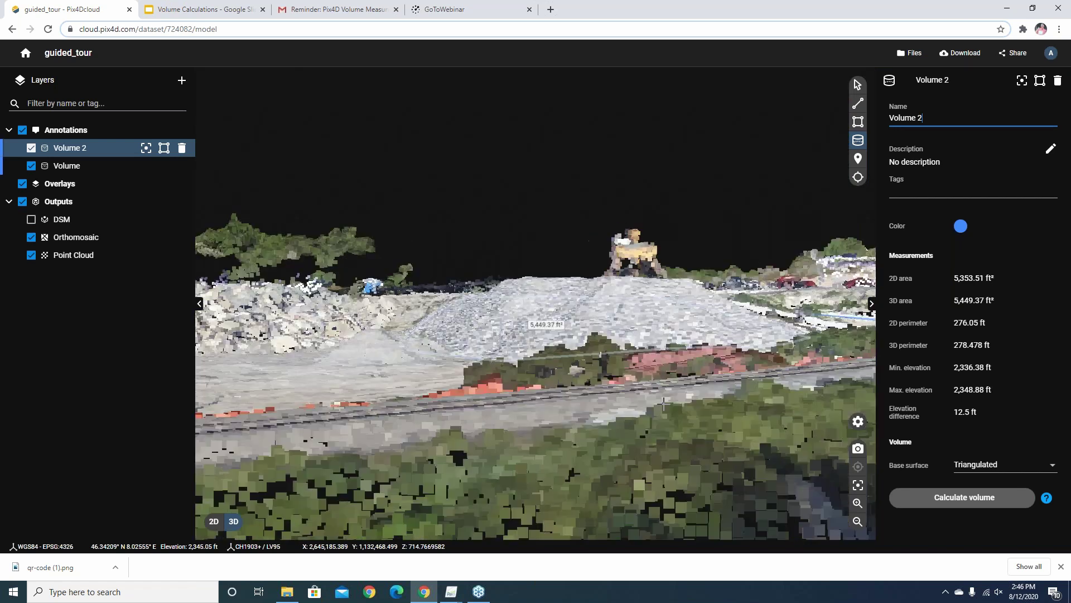
pyautogui.click(1049, 471)
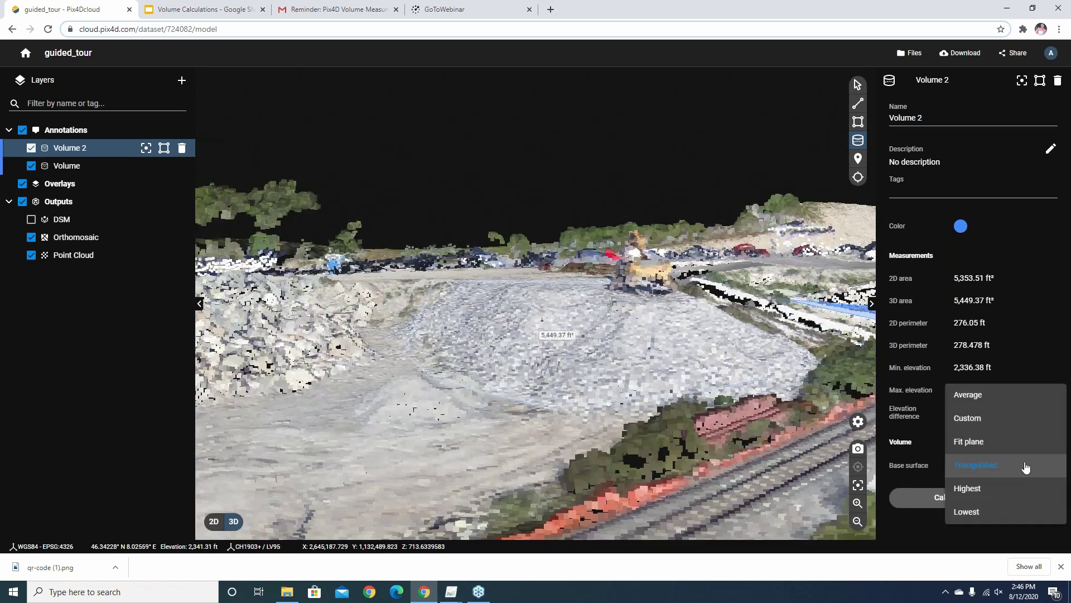
pyautogui.click(974, 487)
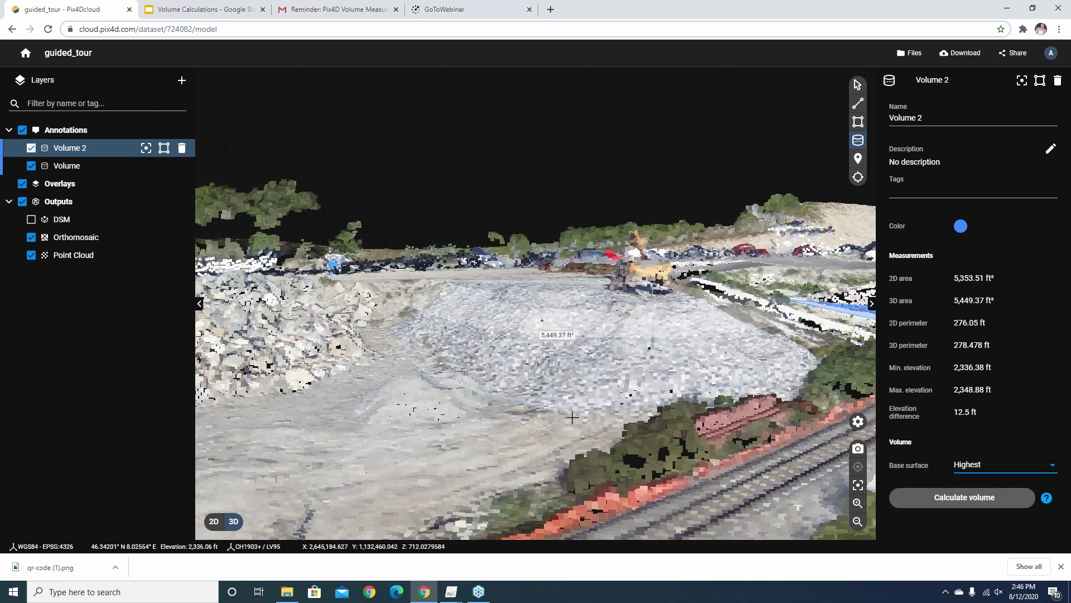
pyautogui.moveTo(572, 417); pyautogui.dragTo(486, 408)
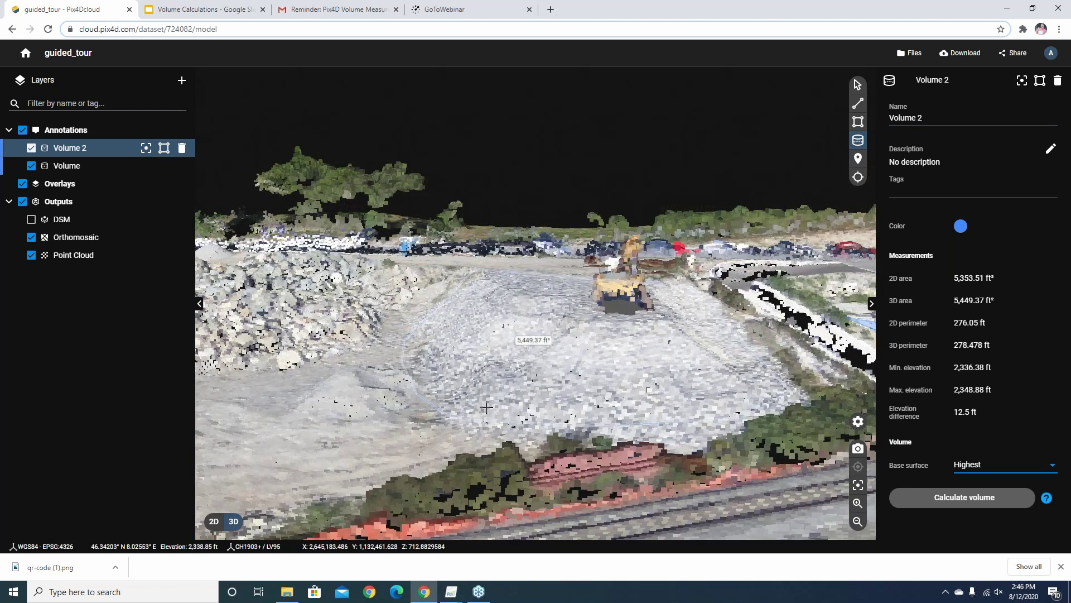
pyautogui.scroll(3, 488, 418)
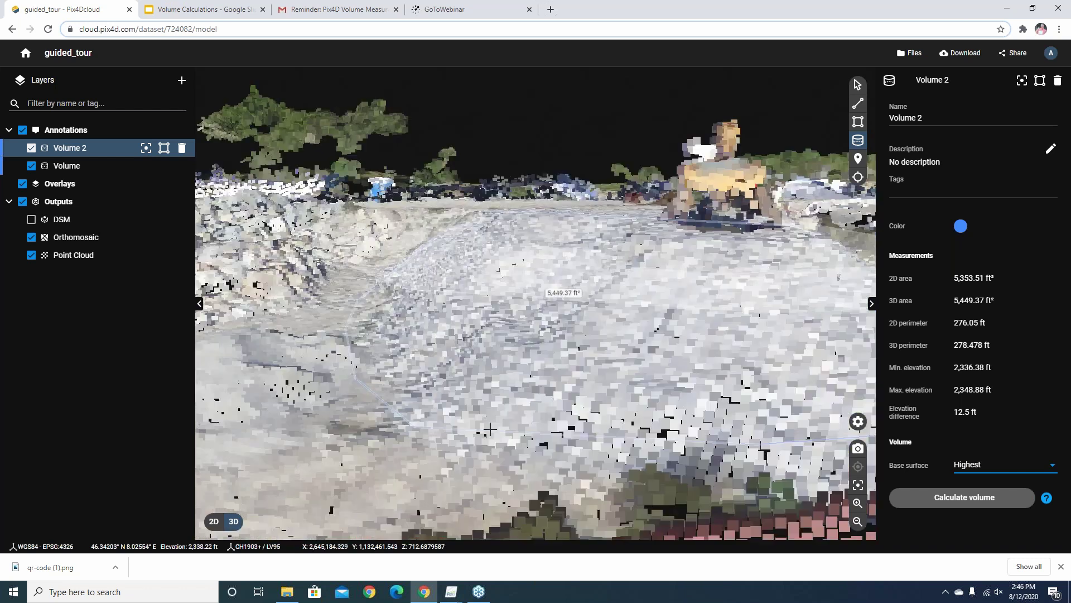
pyautogui.scroll(-5, 490, 429)
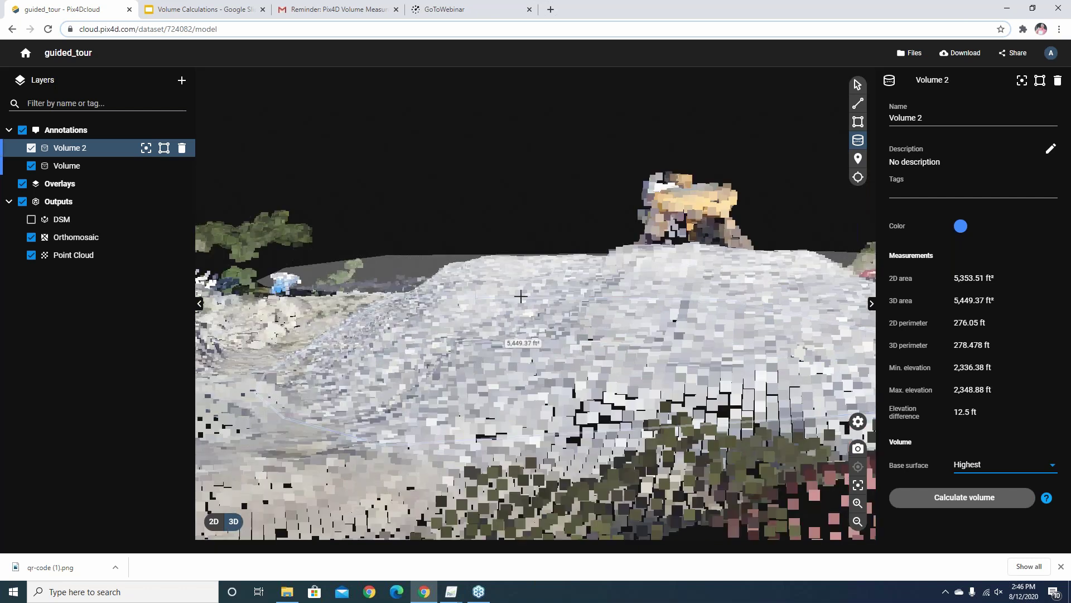
pyautogui.click(960, 499)
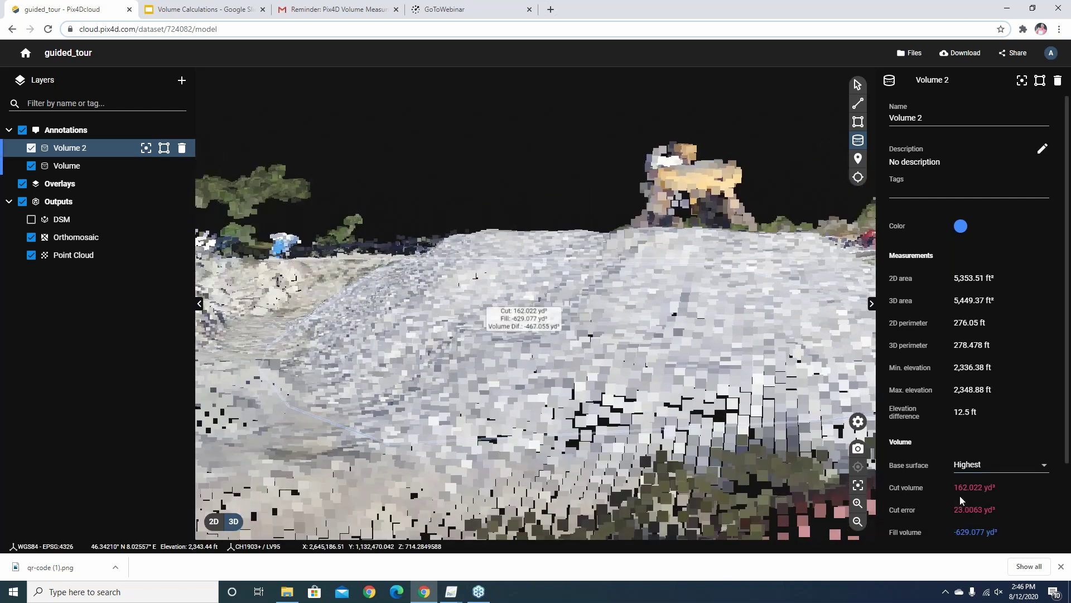
pyautogui.moveTo(500, 402); pyautogui.dragTo(446, 422)
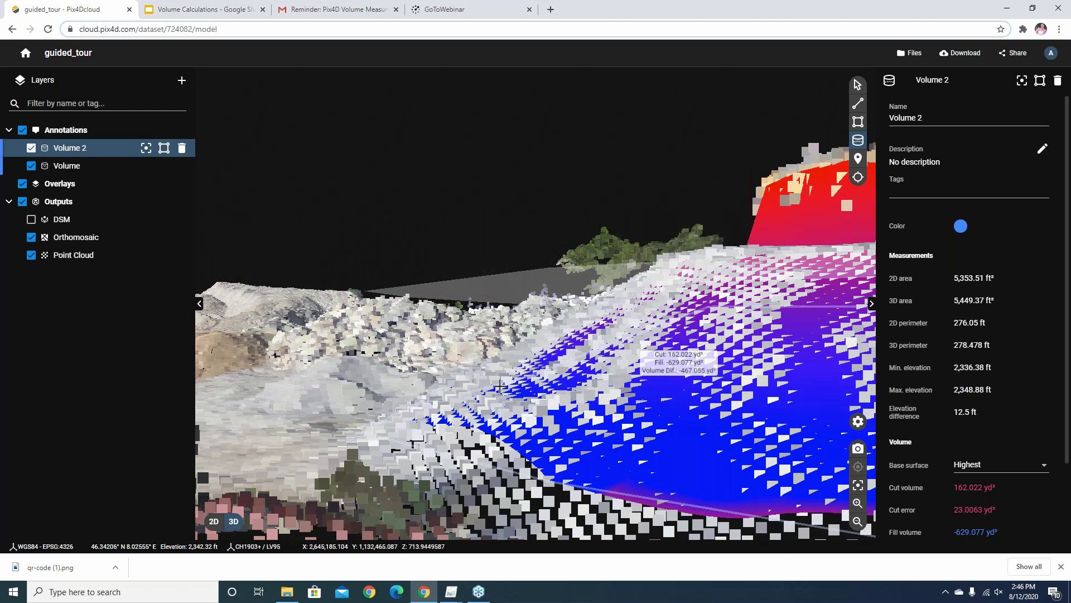
pyautogui.moveTo(499, 385); pyautogui.dragTo(527, 383)
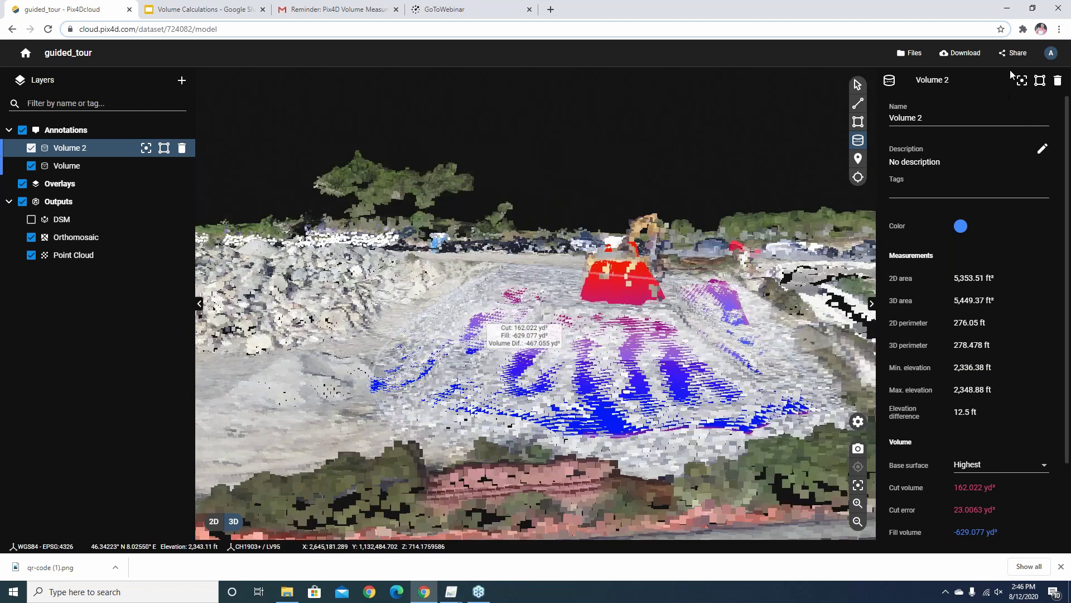
# Enable the guided_tour share link that lets anyone edit and save, and copy the link
pyautogui.click(1019, 56)
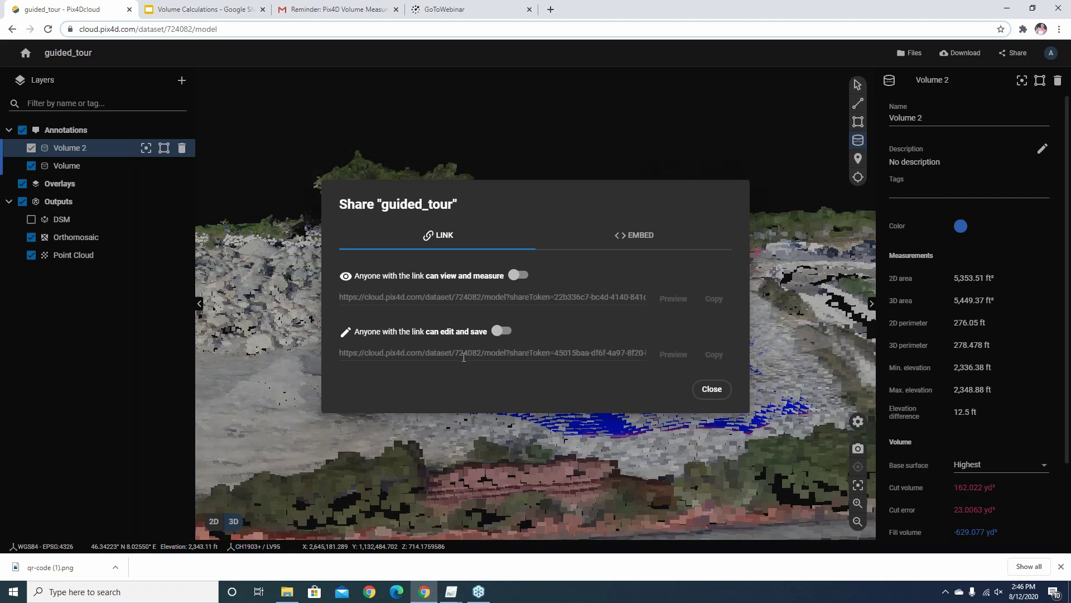
pyautogui.click(502, 331)
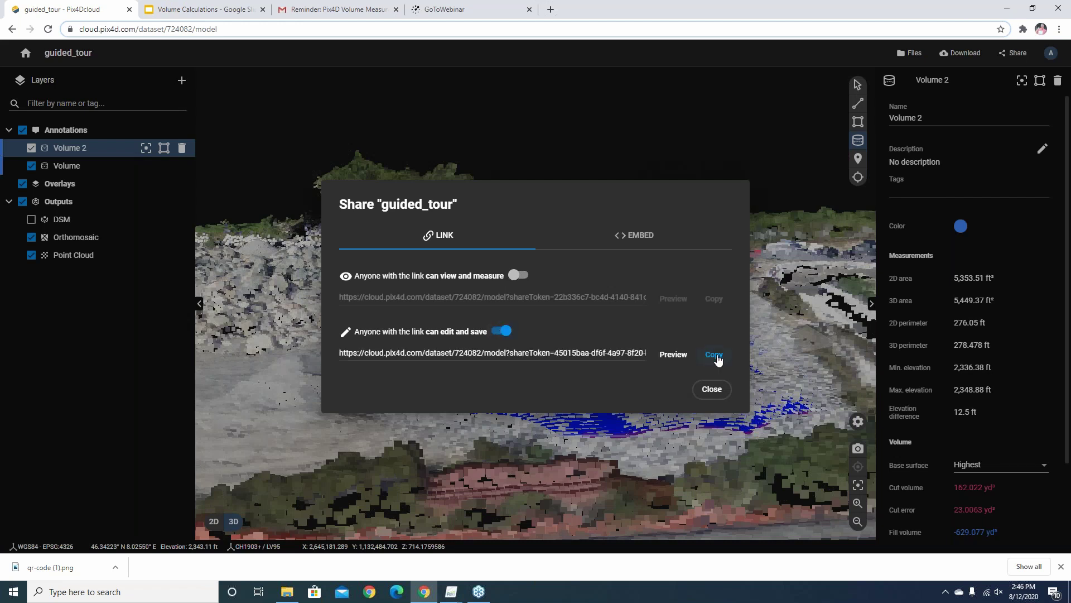
pyautogui.click(716, 356)
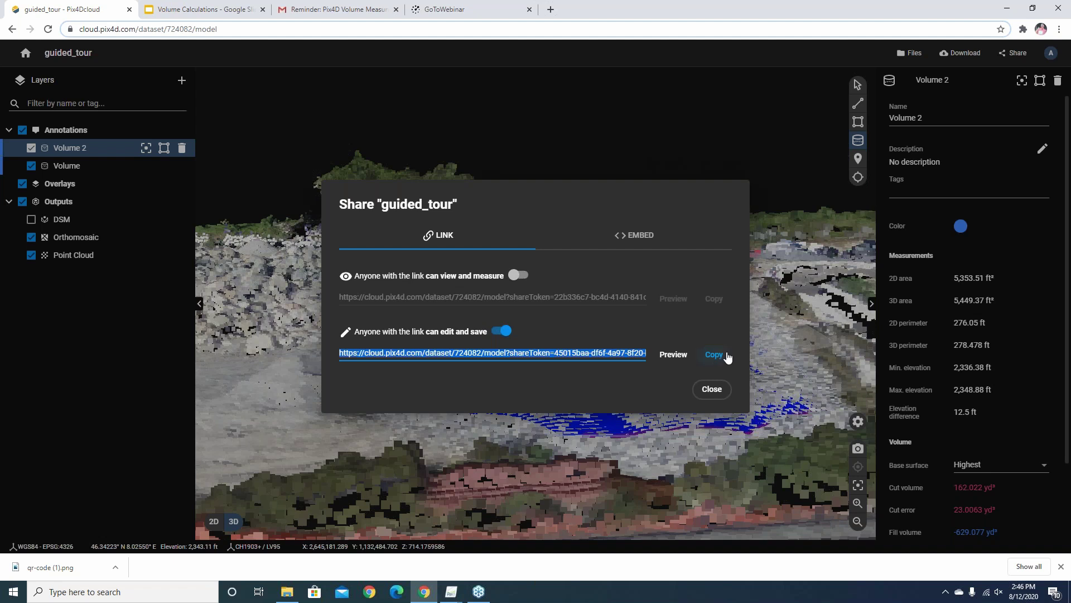
pyautogui.click(712, 389)
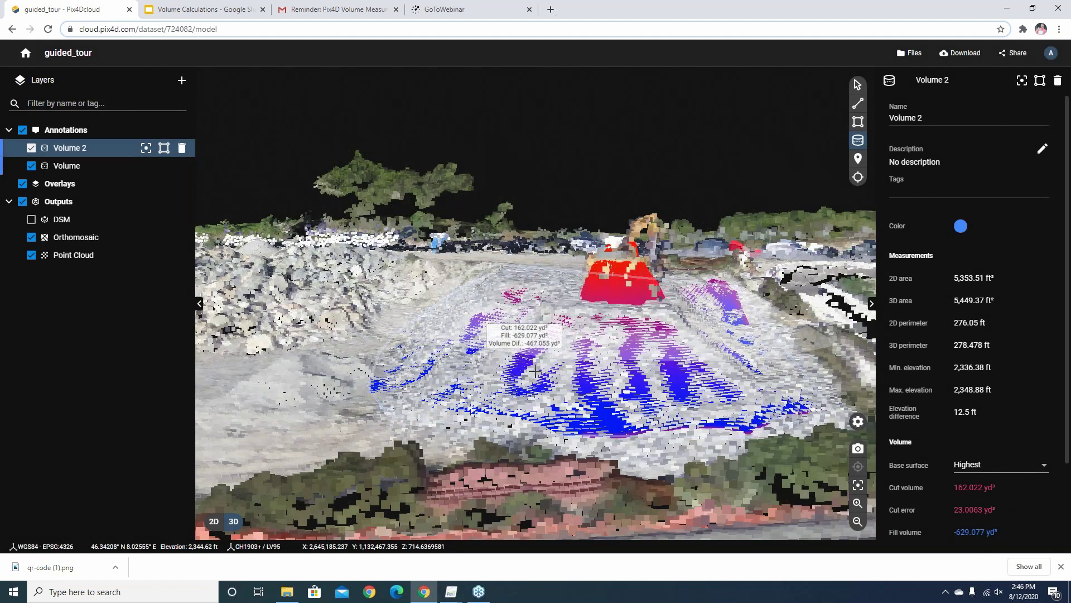
# Examine the gravel pile's cut and fill surface from above and from the opposite side in 3D
pyautogui.moveTo(516, 349); pyautogui.dragTo(723, 390)
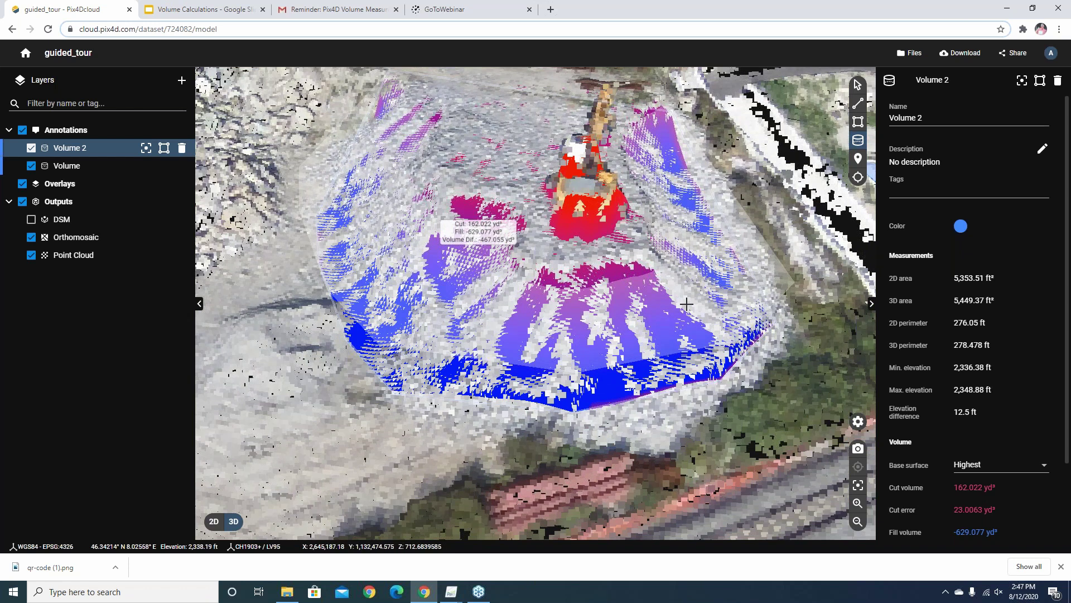
pyautogui.scroll(1, 552, 315)
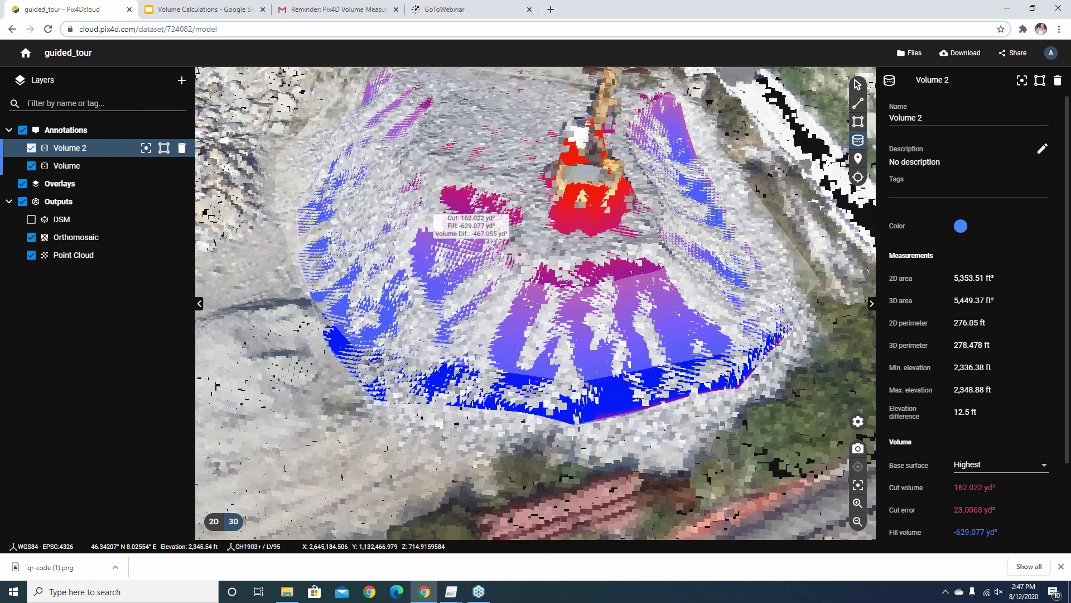
pyautogui.moveTo(529, 385); pyautogui.dragTo(536, 338)
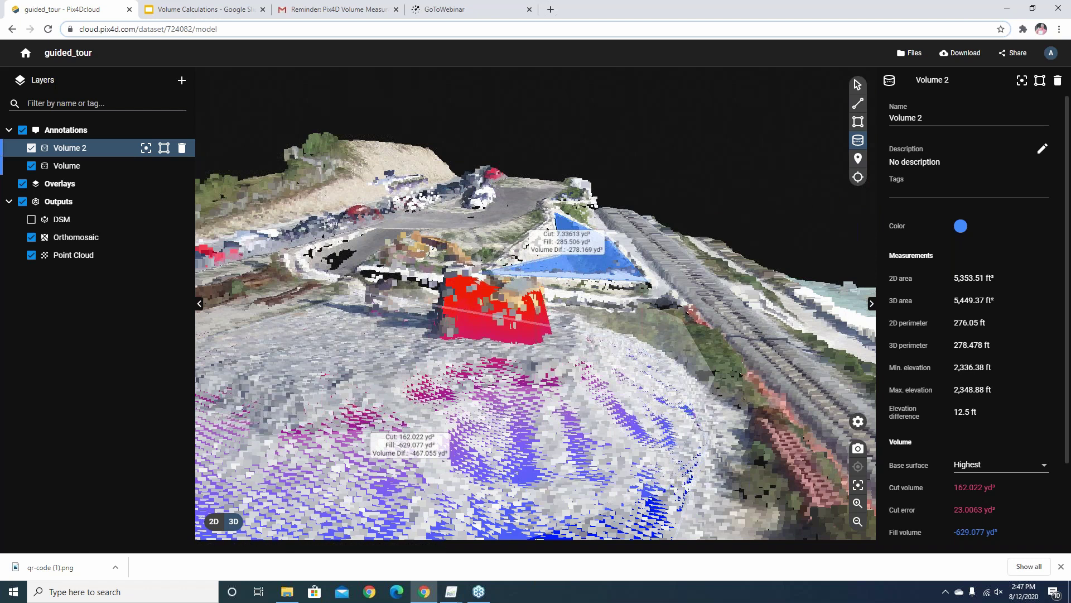
# Switch to a new Pix4Dmapper window and open the guided_tour.p4d project
pyautogui.click(1008, 10)
pyautogui.click(424, 591)
pyautogui.moveTo(450, 591)
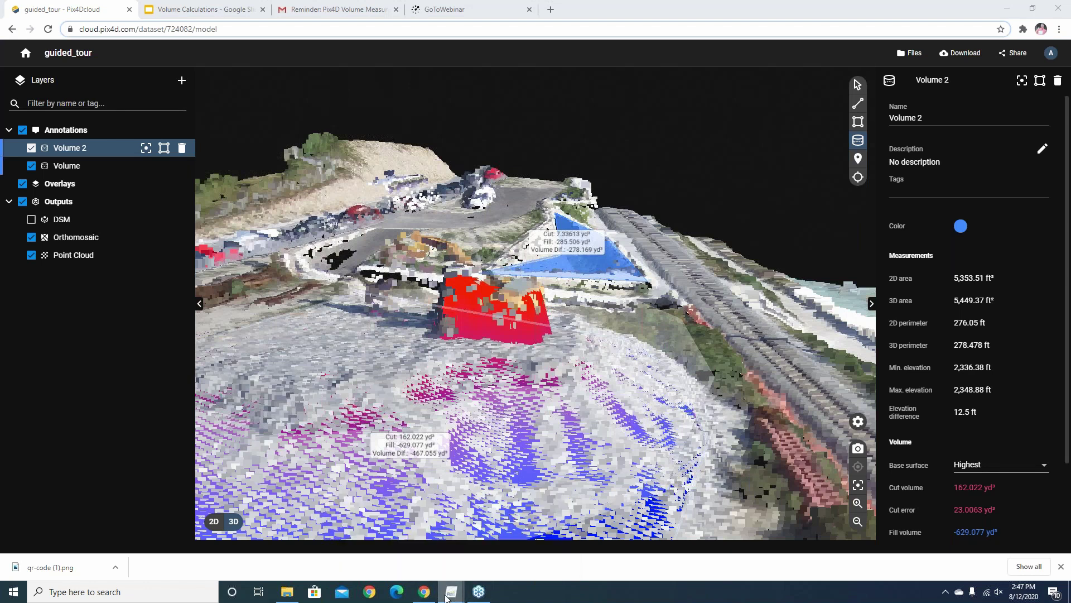
pyautogui.rightClick(452, 593)
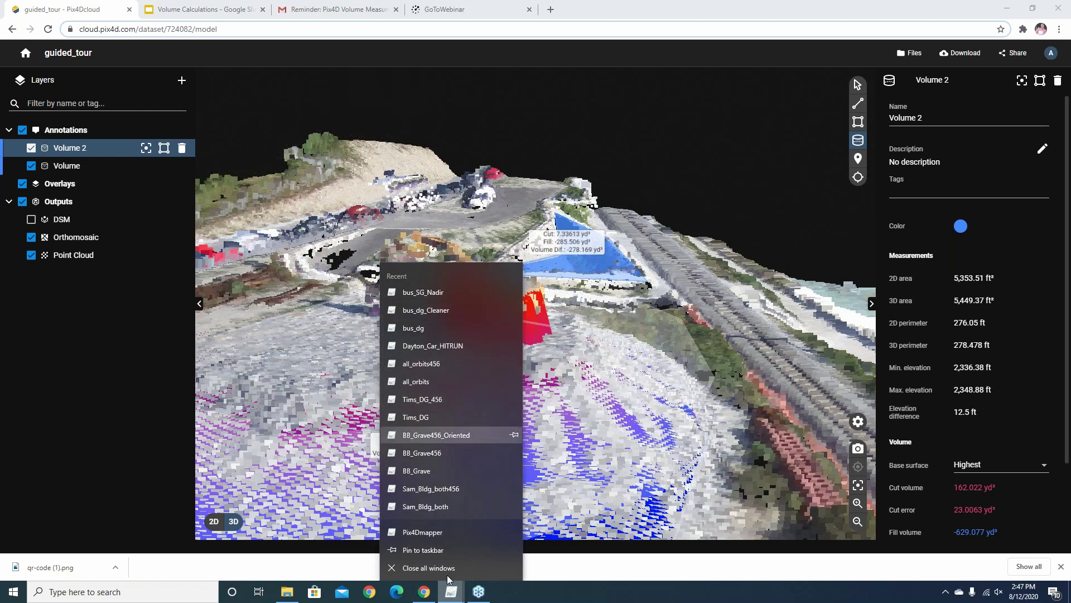
pyautogui.click(453, 591)
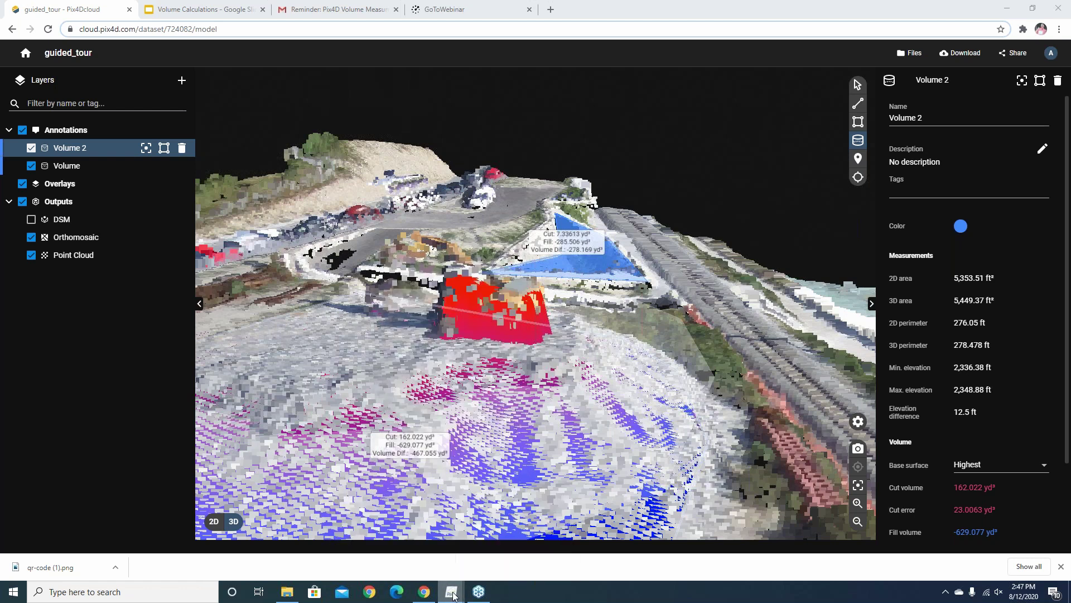
pyautogui.moveTo(453, 596); pyautogui.dragTo(437, 536)
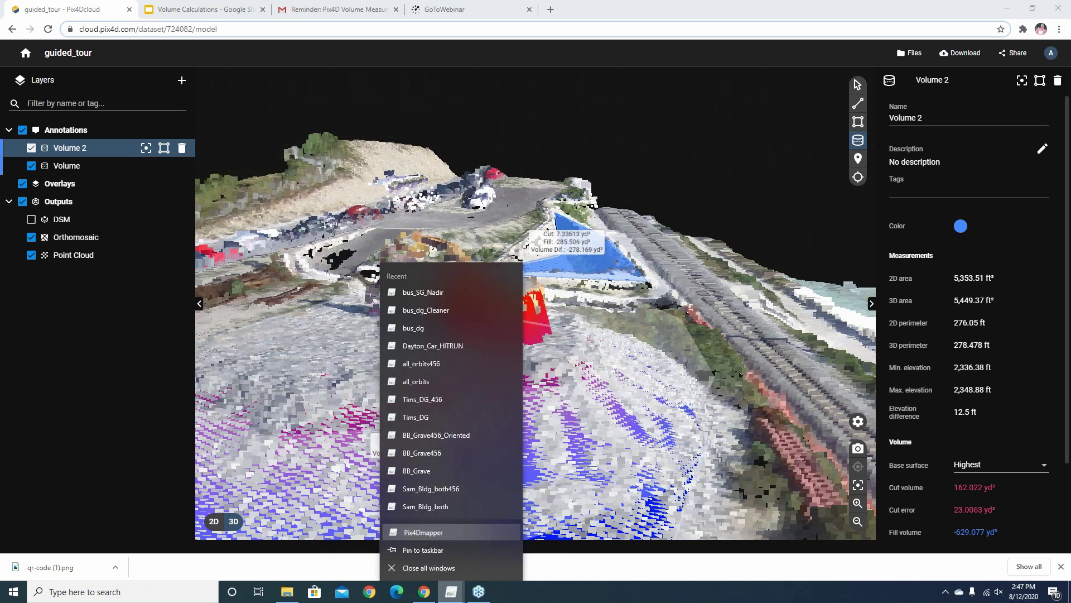
pyautogui.click(432, 533)
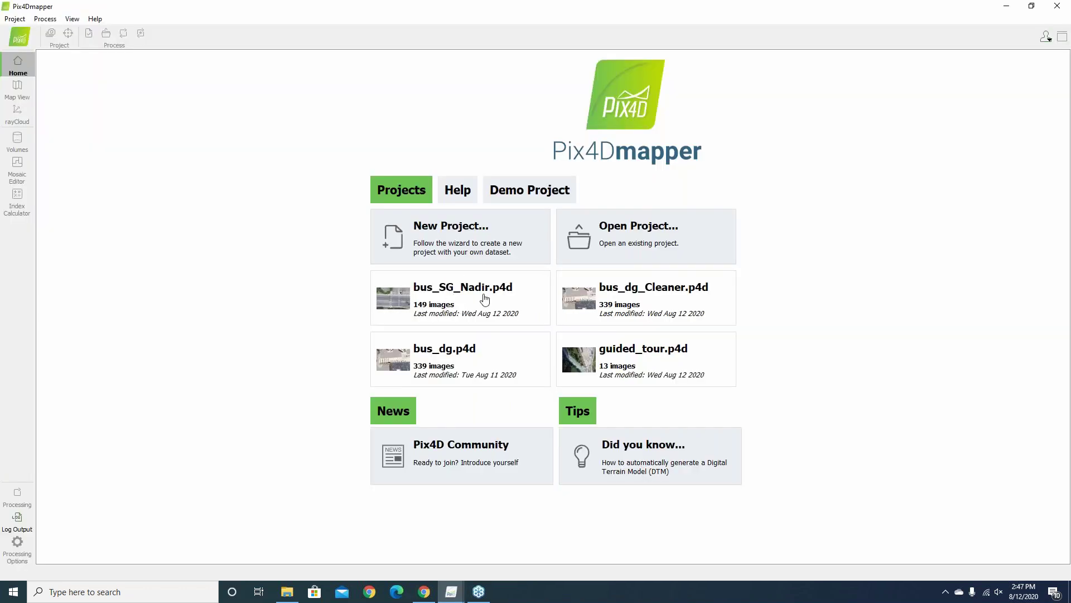
pyautogui.click(671, 357)
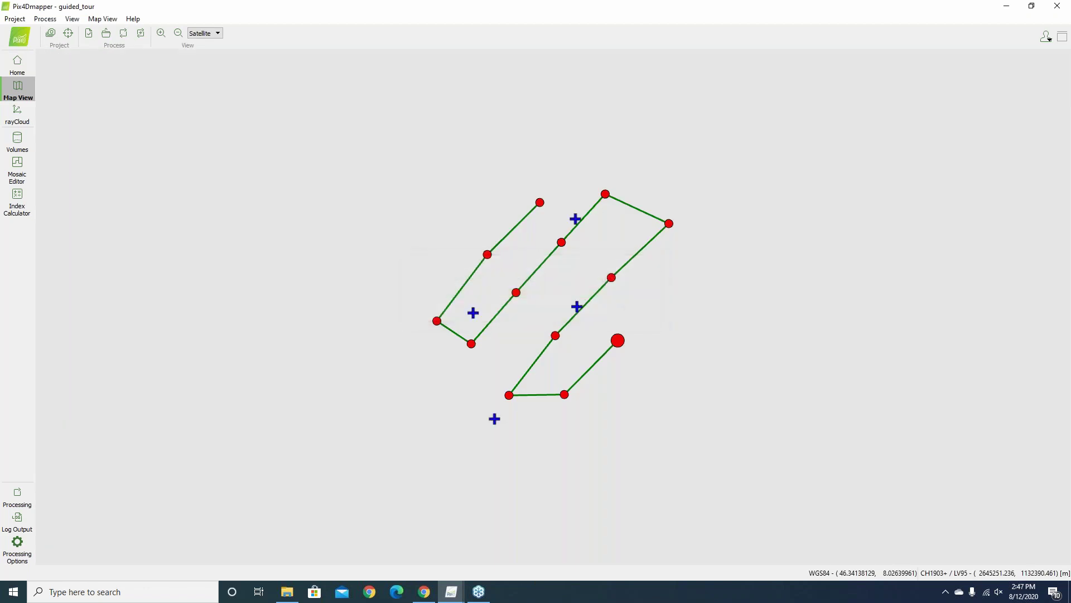
# Display the project's point cloud for volume measurement, close up on the gravel pile with the excavator
pyautogui.click(18, 138)
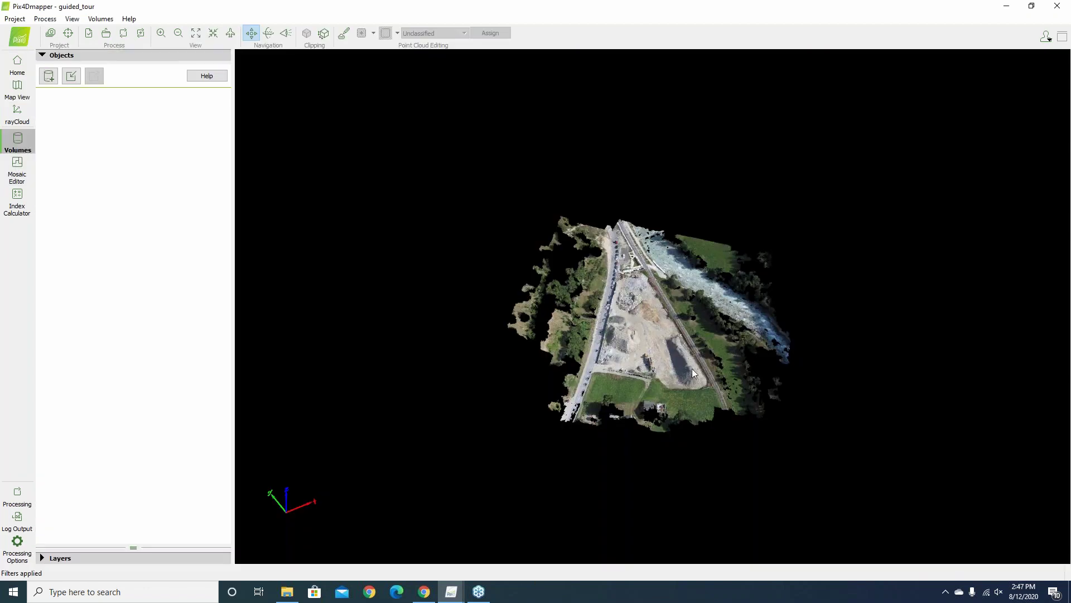
pyautogui.scroll(5, 636, 288)
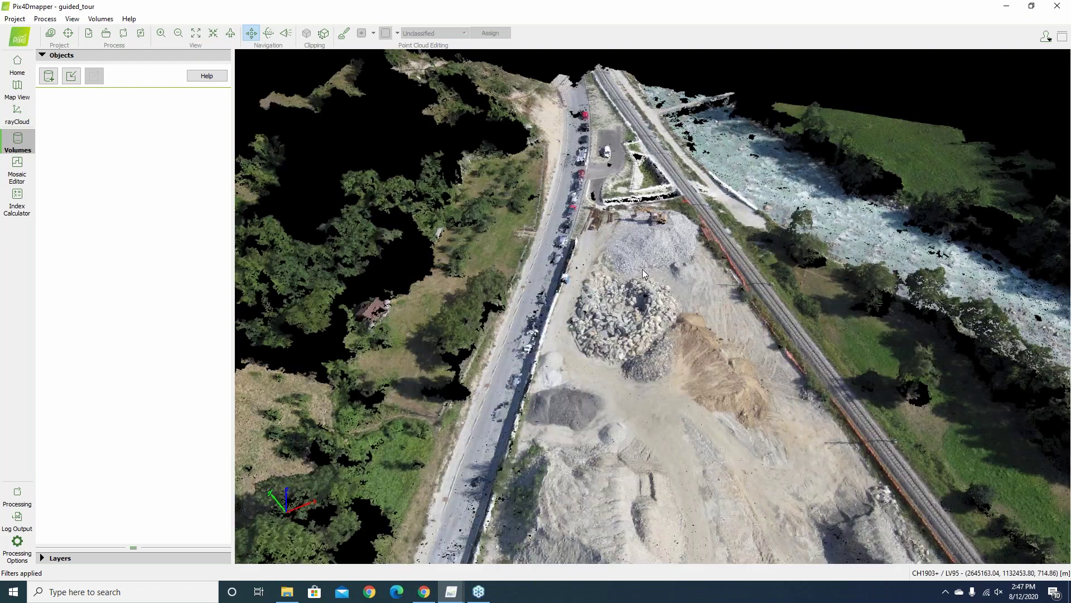
pyautogui.scroll(5, 643, 274)
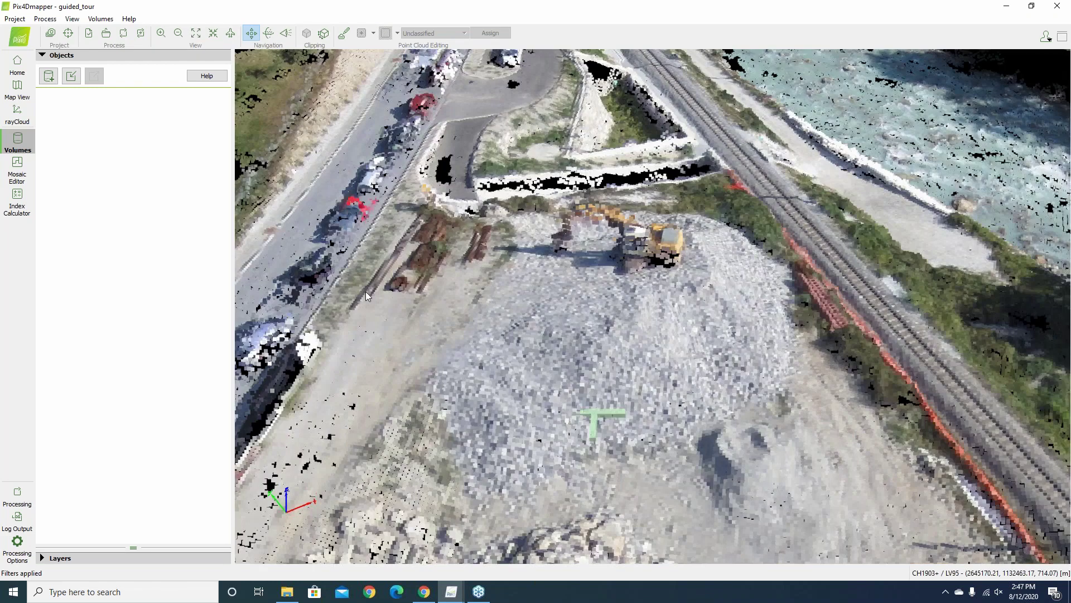
# Show the densified point cloud in the rayCloud view of the gravel site, coloured by point class
pyautogui.scroll(-10, 366, 295)
pyautogui.click(16, 114)
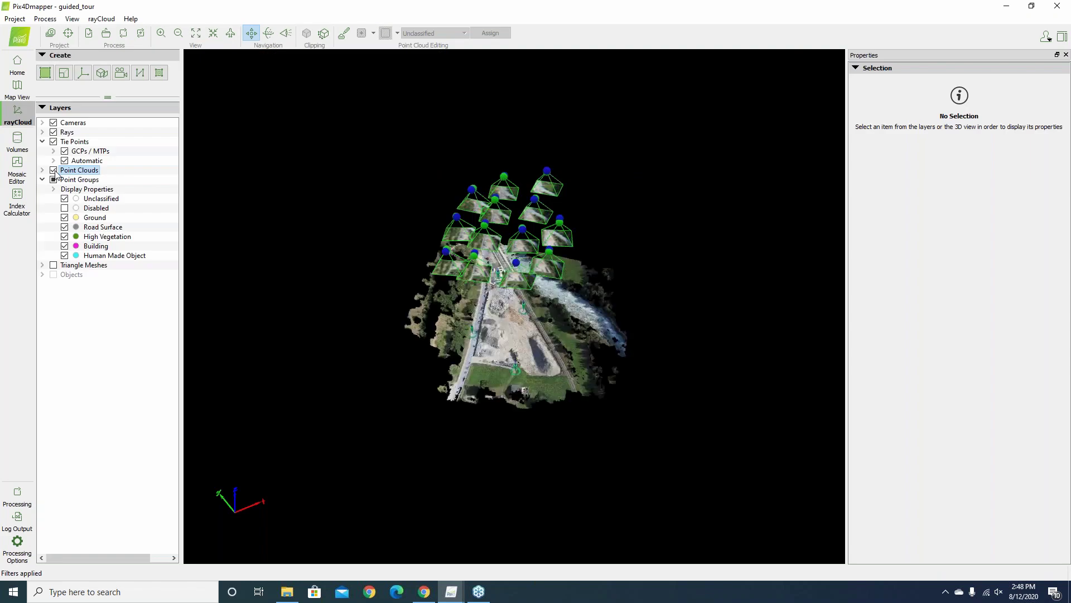
pyautogui.scroll(5, 499, 316)
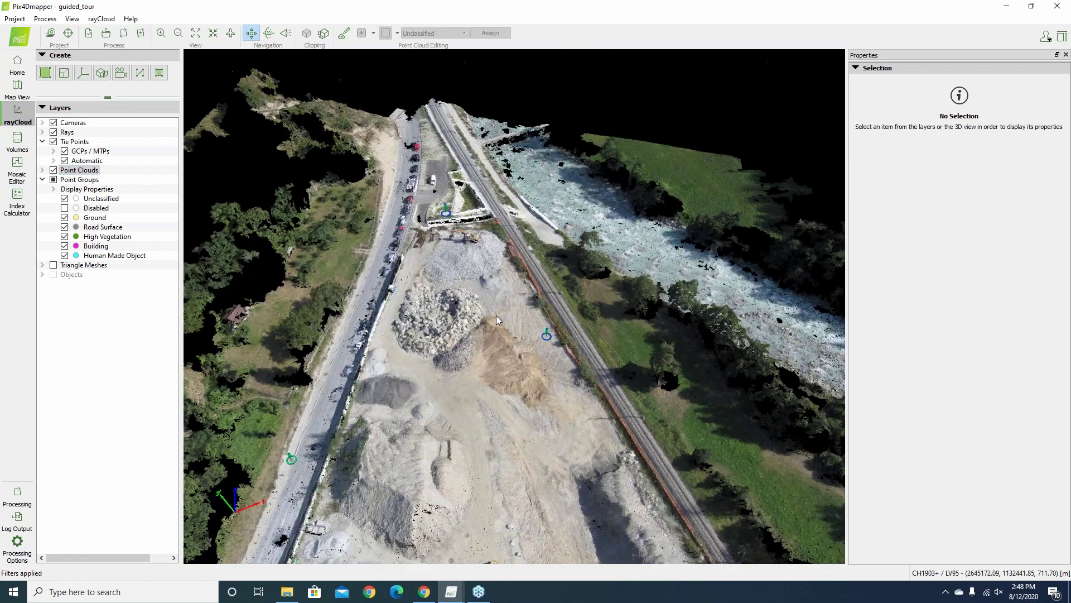
pyautogui.scroll(2, 497, 316)
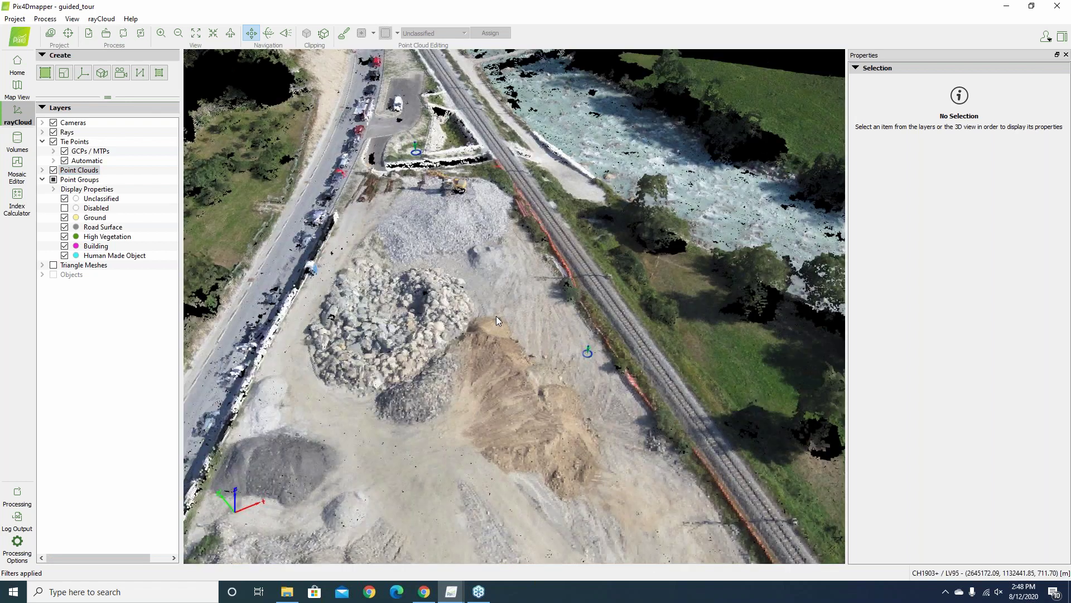
pyautogui.click(43, 170)
pyautogui.click(65, 189)
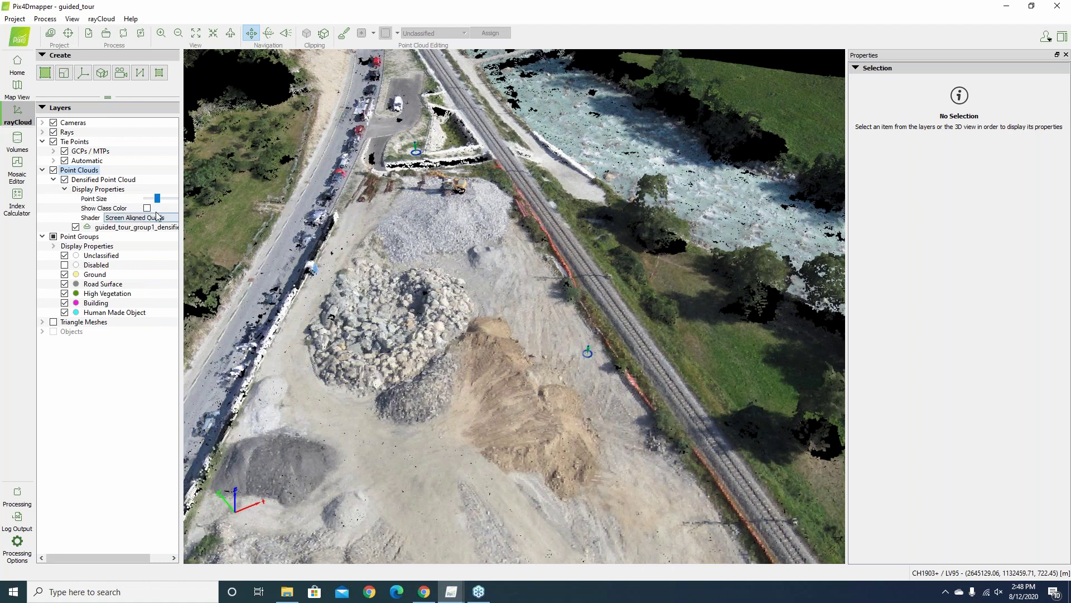
pyautogui.click(147, 207)
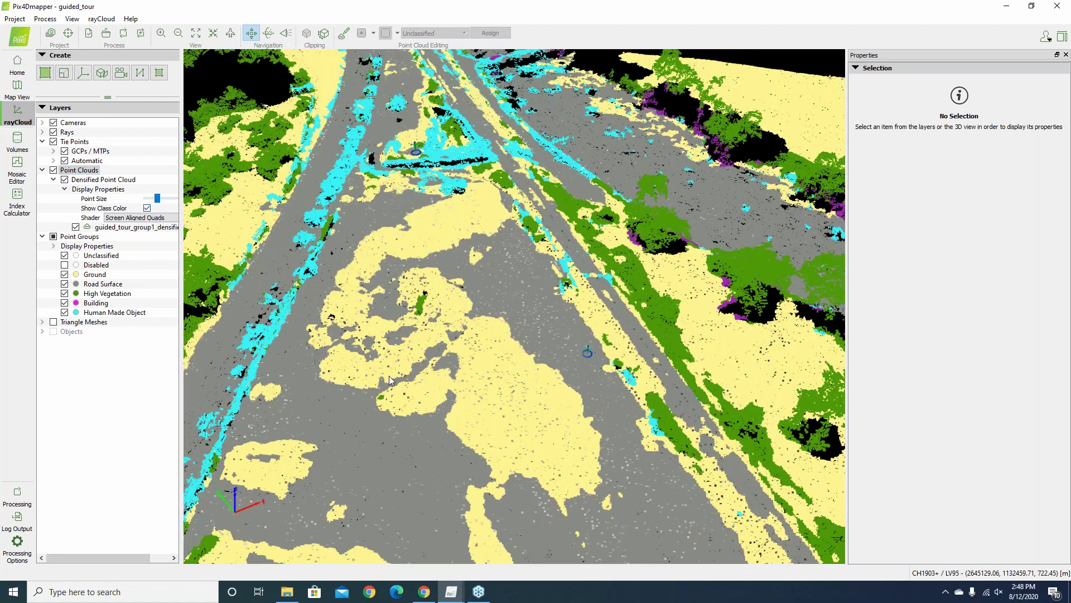
# Select the excavator's points above the gravel pile by outlining them from the side in point cloud editing mode
pyautogui.moveTo(421, 383); pyautogui.dragTo(63, 269)
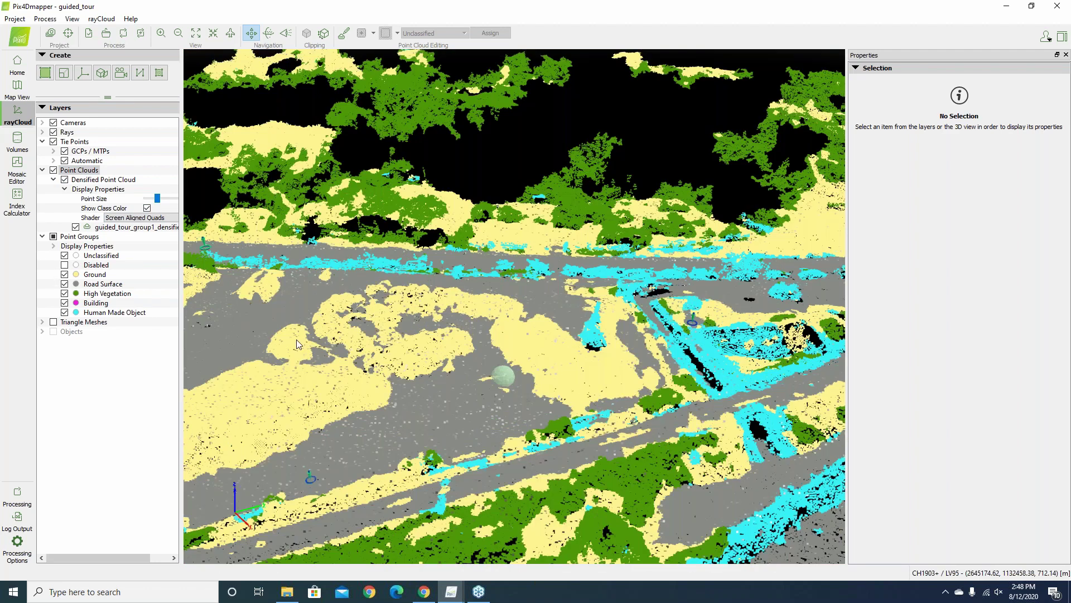
pyautogui.moveTo(297, 340); pyautogui.dragTo(527, 421)
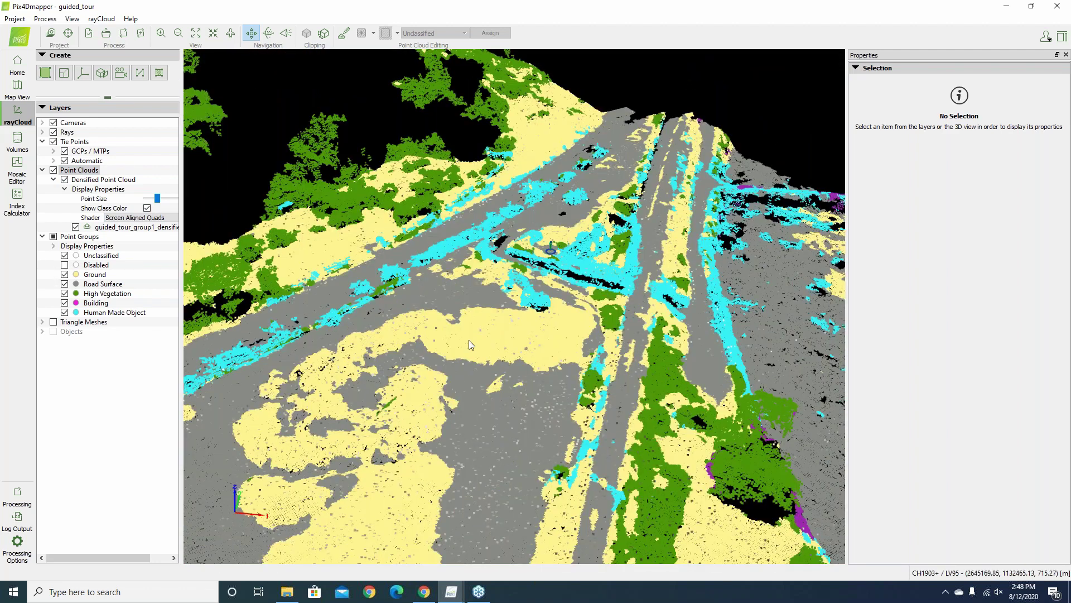
pyautogui.moveTo(482, 354)
pyautogui.mouseDown()
pyautogui.moveTo(468, 388)
pyautogui.moveTo(618, 316)
pyautogui.moveTo(462, 337)
pyautogui.mouseUp()
pyautogui.scroll(2, 507, 365)
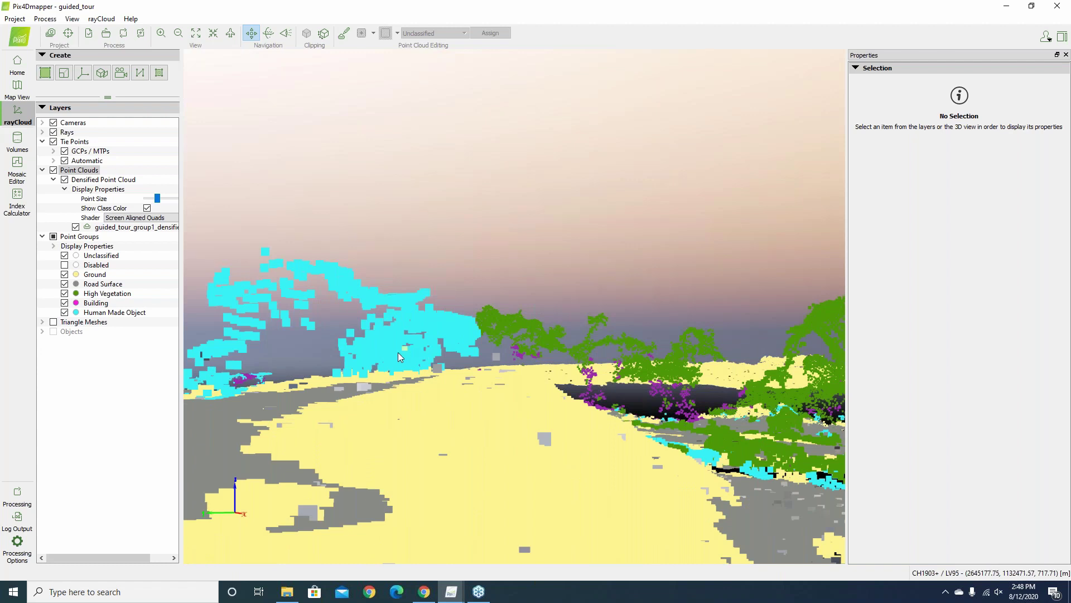
pyautogui.moveTo(426, 386); pyautogui.dragTo(570, 330)
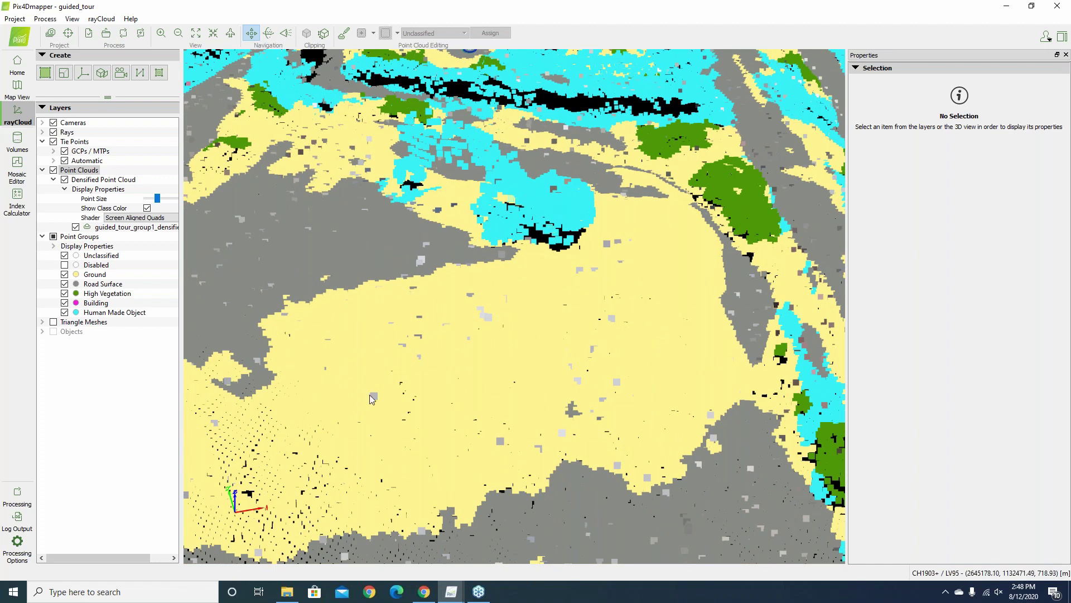
pyautogui.moveTo(360, 510); pyautogui.dragTo(627, 249)
pyautogui.click(343, 32)
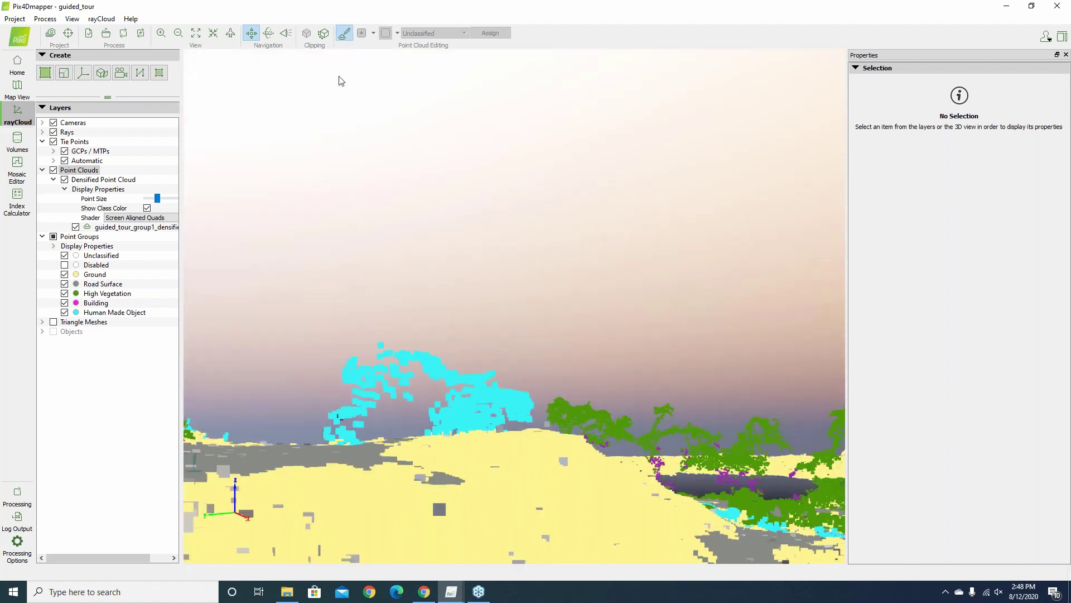
pyautogui.click(579, 328)
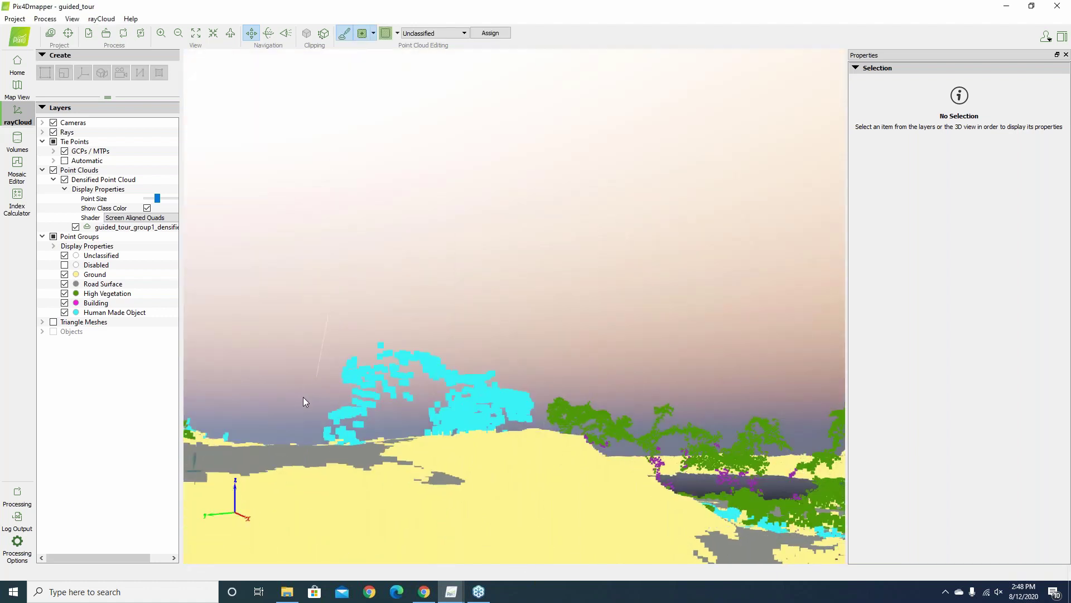
pyautogui.click(314, 437)
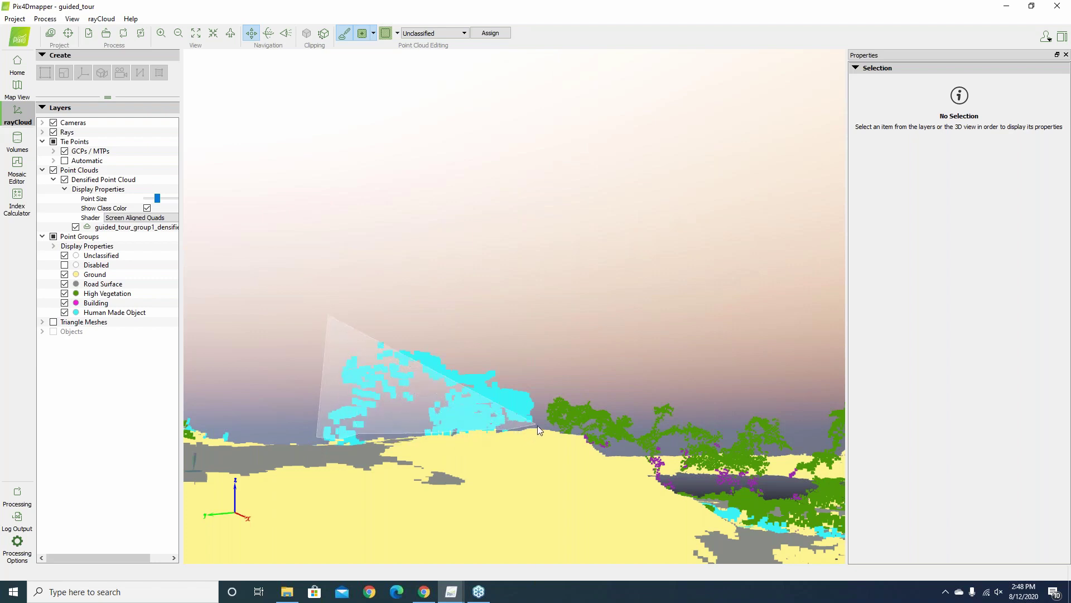
pyautogui.click(548, 409)
pyautogui.rightClick(550, 353)
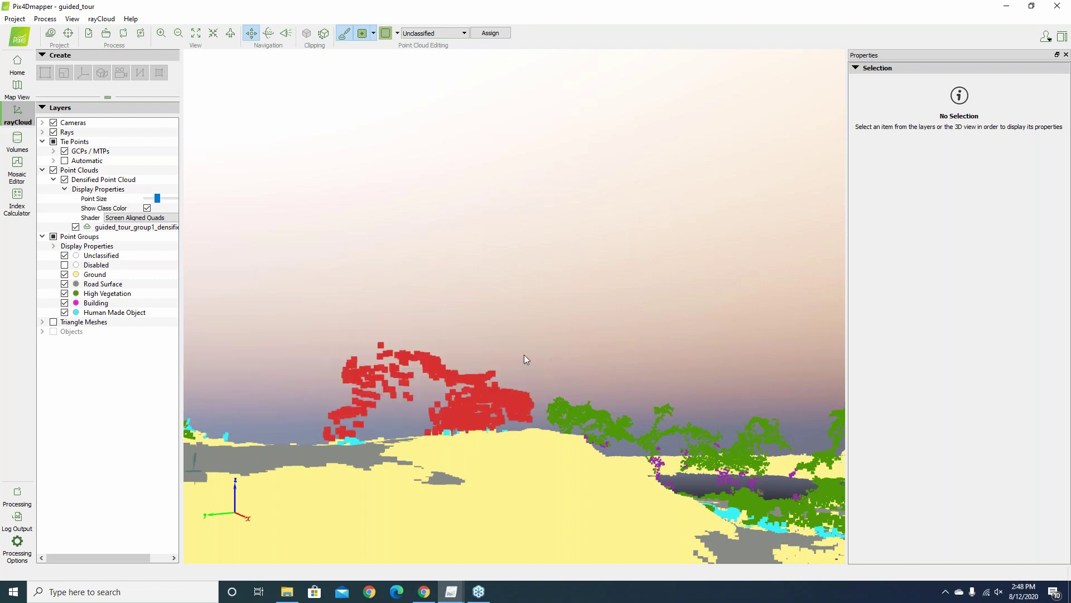
# Assign the selected excavator points to the Disabled point group and view the cleared gravel pile
pyautogui.click(428, 35)
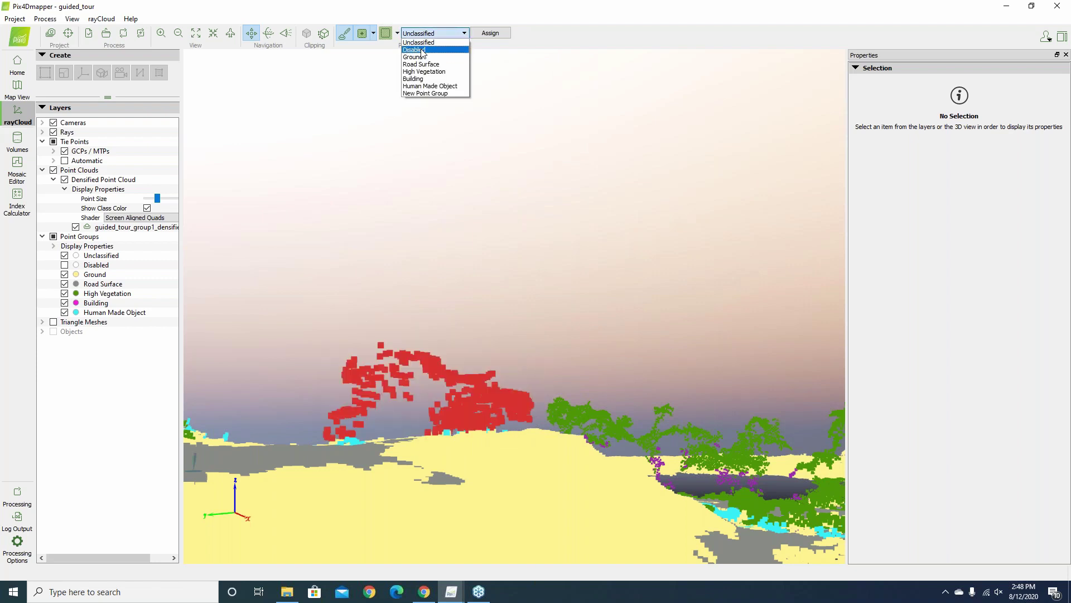
pyautogui.click(427, 51)
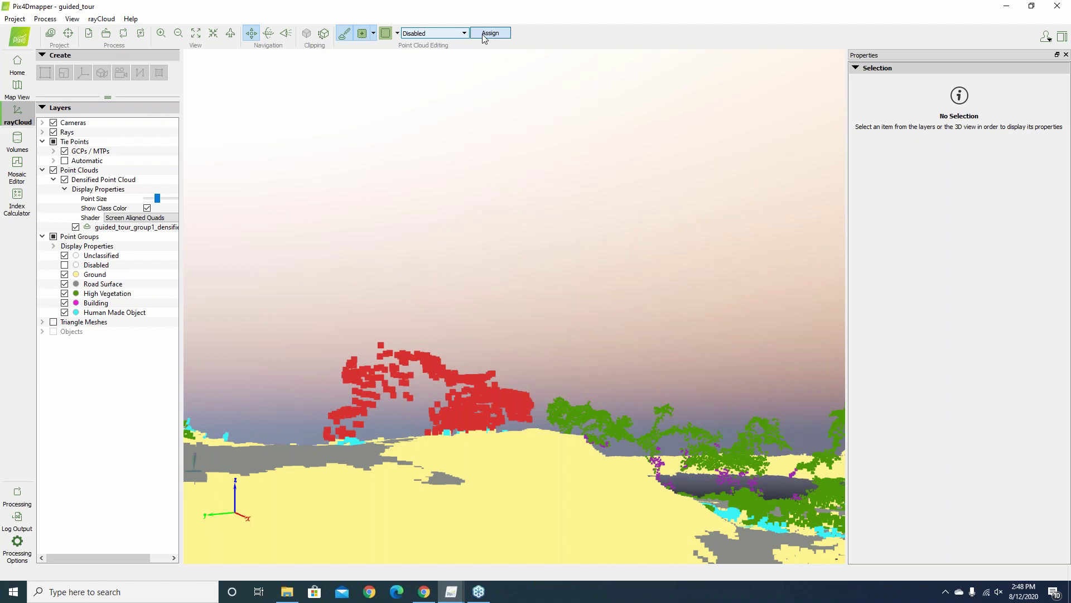
pyautogui.click(483, 36)
pyautogui.moveTo(455, 445)
pyautogui.mouseDown()
pyautogui.moveTo(520, 486)
pyautogui.moveTo(564, 479)
pyautogui.moveTo(468, 414)
pyautogui.moveTo(248, 362)
pyautogui.moveTo(632, 521)
pyautogui.moveTo(473, 450)
pyautogui.mouseUp()
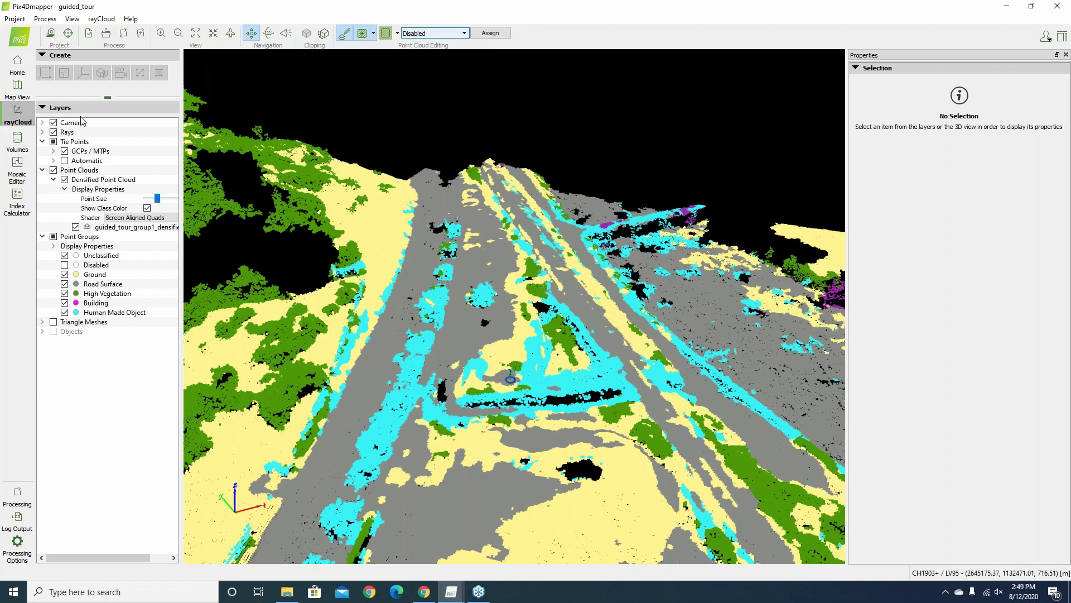
# Set the processing options to run only step 3, DSM, Orthomosaic and Index, by excluding Point Cloud and Mesh
pyautogui.click(15, 19)
pyautogui.click(28, 153)
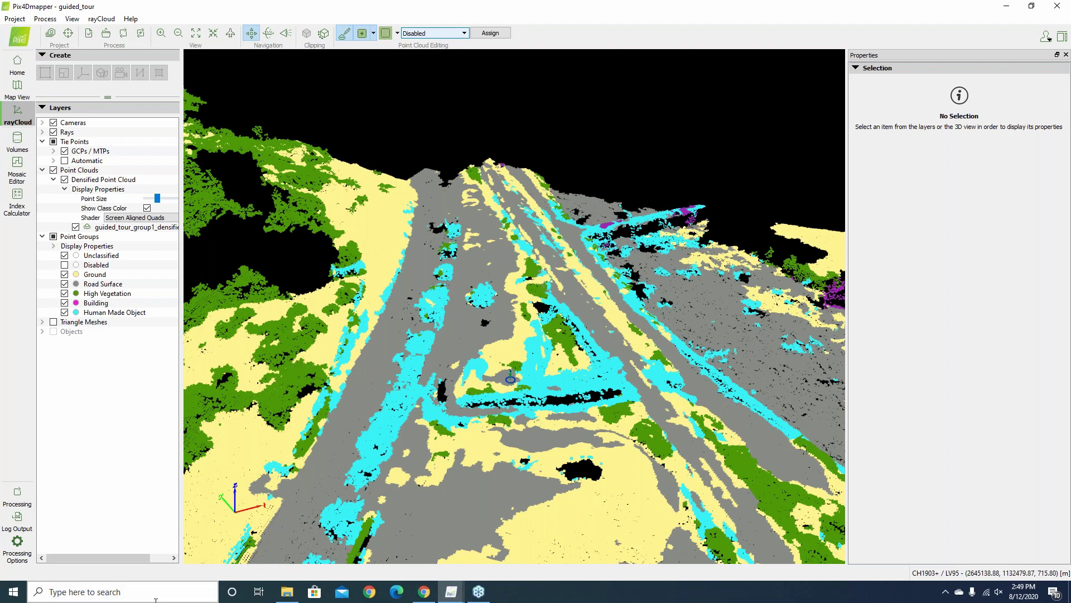
pyautogui.click(19, 558)
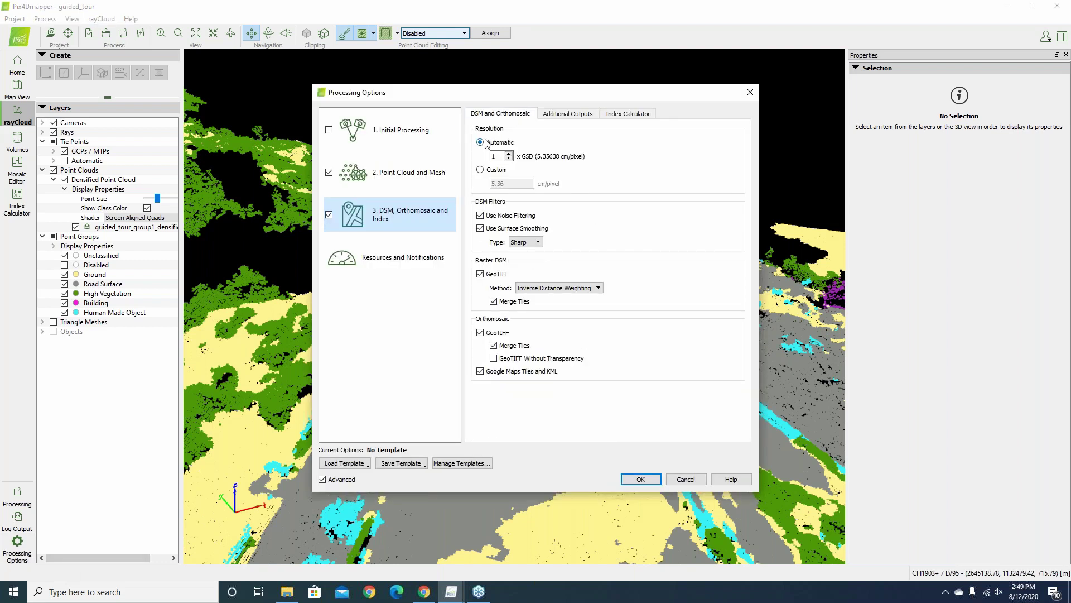
pyautogui.click(328, 172)
pyautogui.click(628, 481)
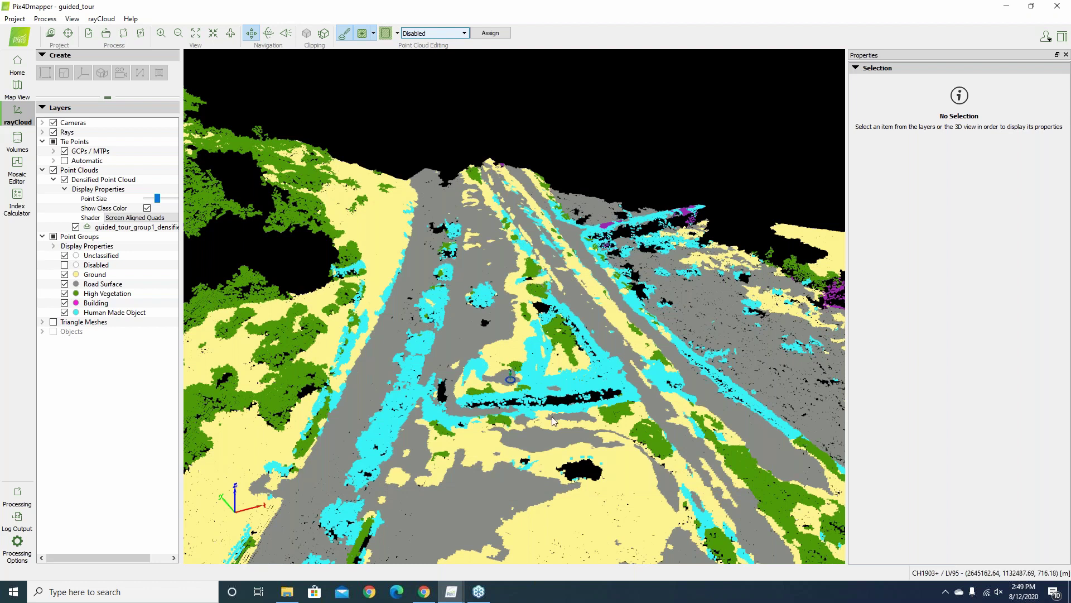
# Show the Disabled point group again and view the excavator's points close up on the gravel pile
pyautogui.moveTo(563, 322); pyautogui.dragTo(539, 413)
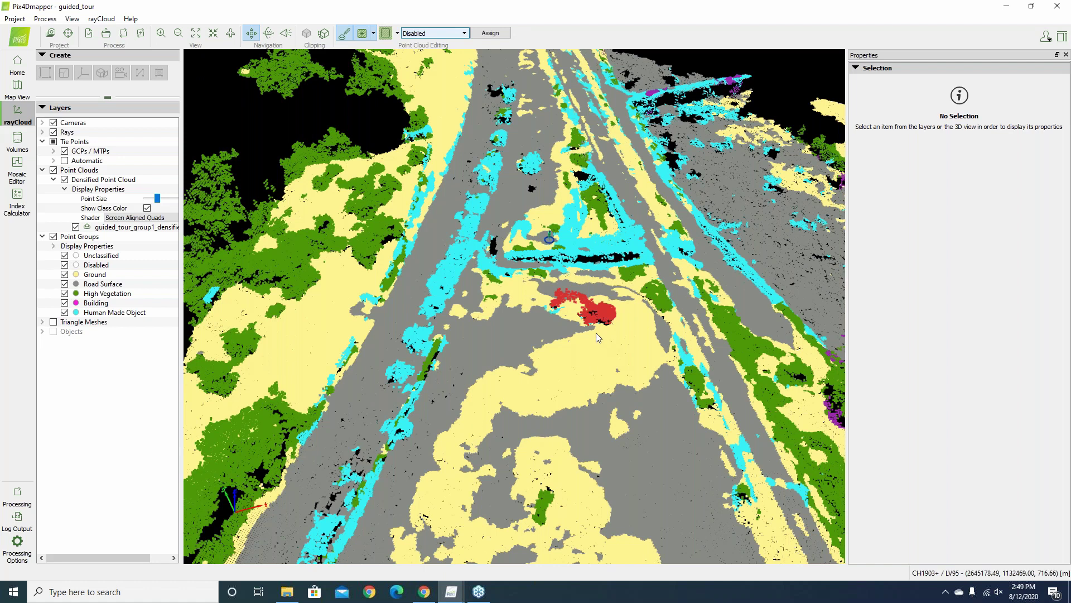
pyautogui.scroll(5, 596, 333)
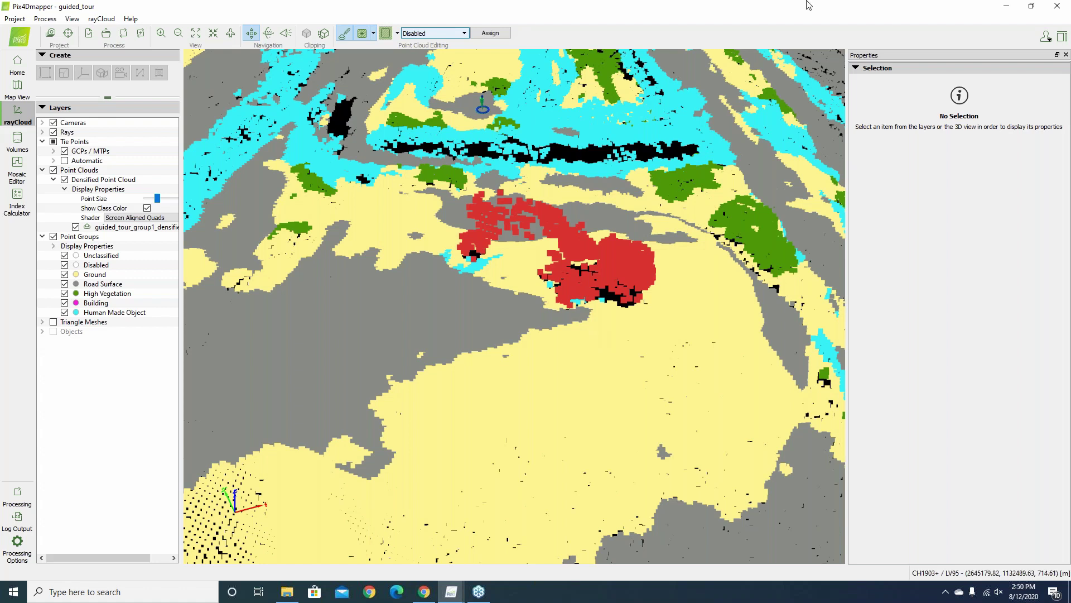
# Switch to the Volume Calculations presentation in Google Slides and activate the text box on the Contact Multicopter Warehouse slide
pyautogui.click(1007, 7)
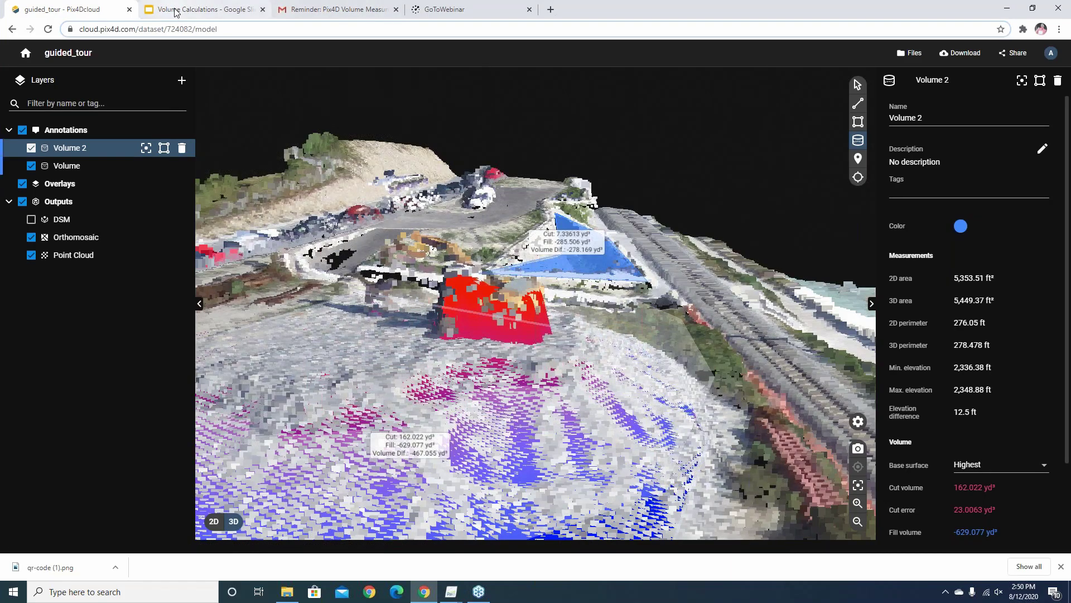
pyautogui.click(175, 12)
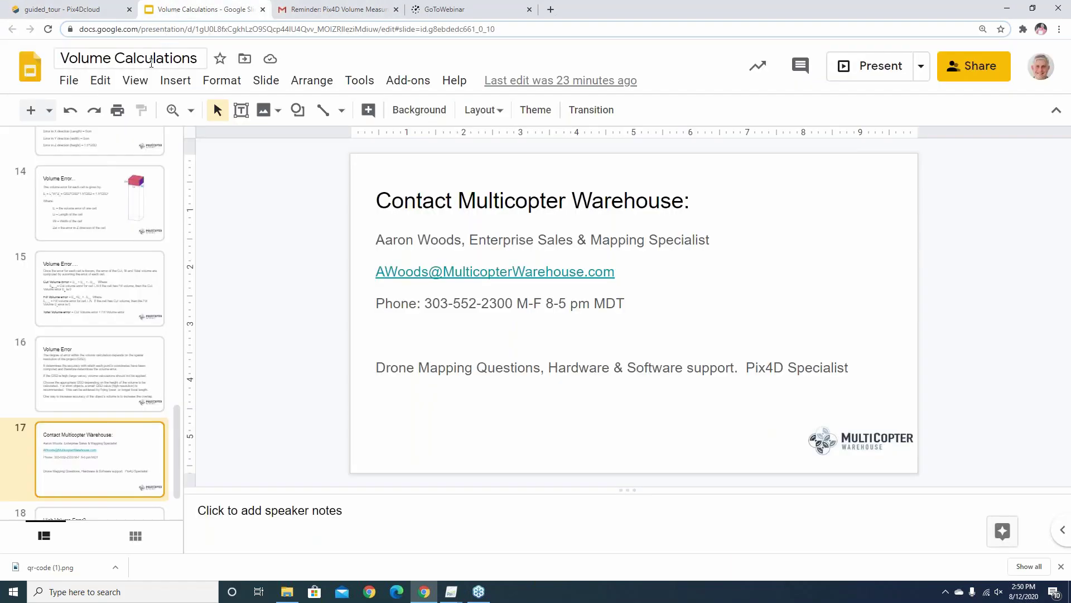
pyautogui.click(124, 87)
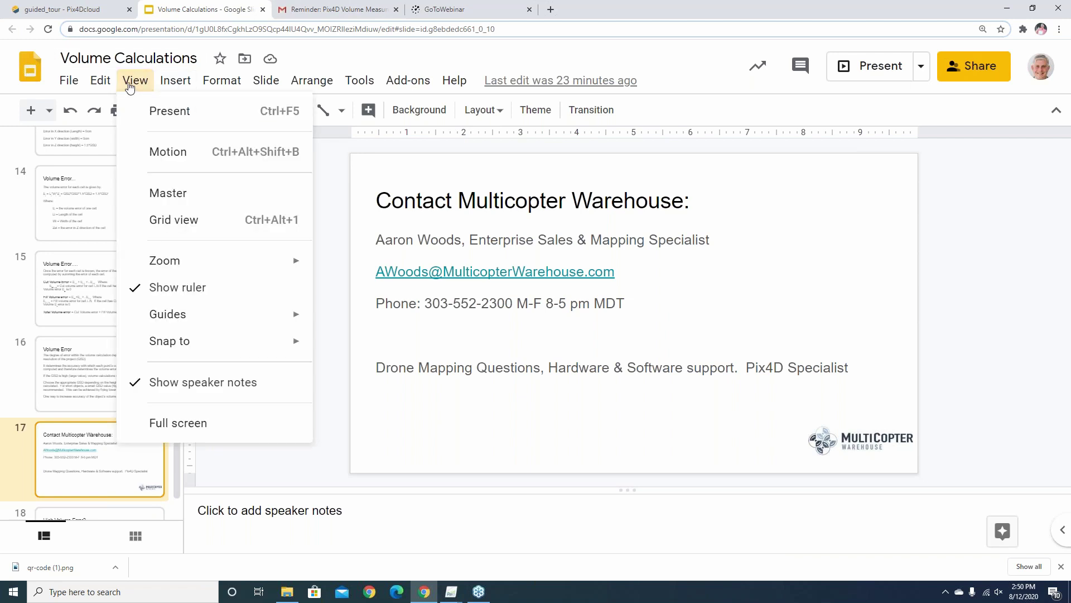
pyautogui.click(175, 81)
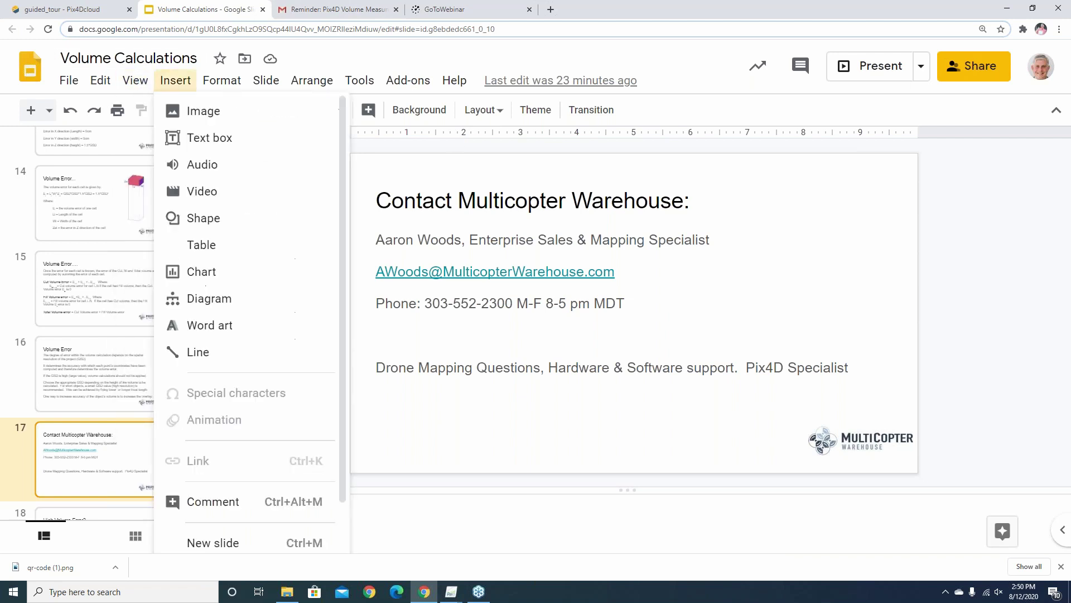
pyautogui.click(699, 303)
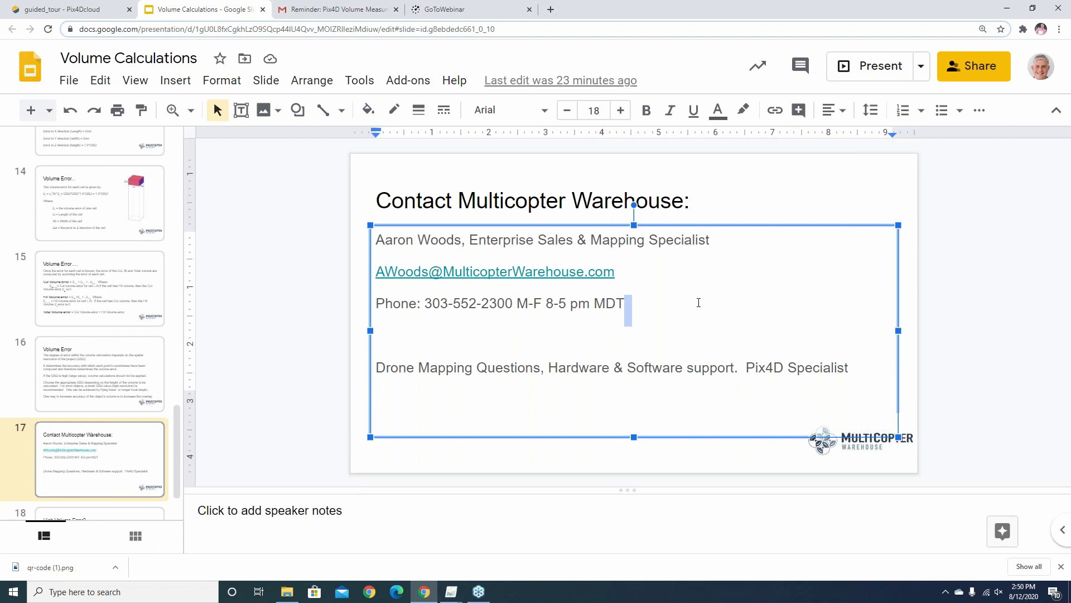